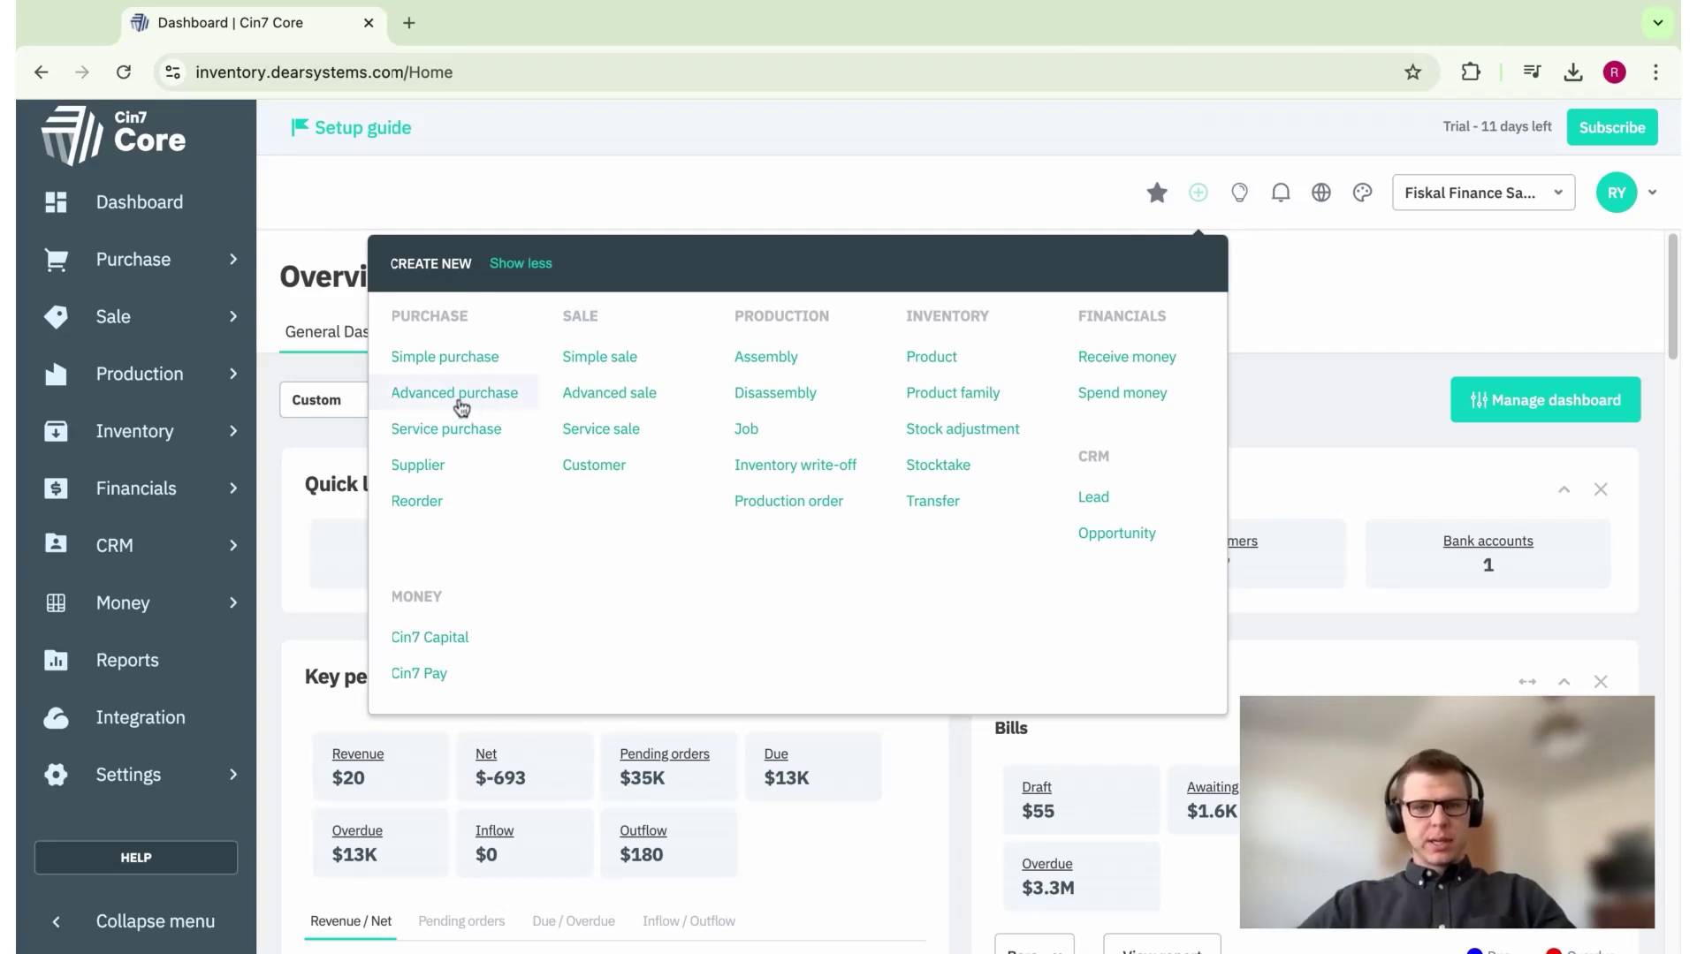
- Start a new advanced purchase
click(515, 217)
click(190, 279)
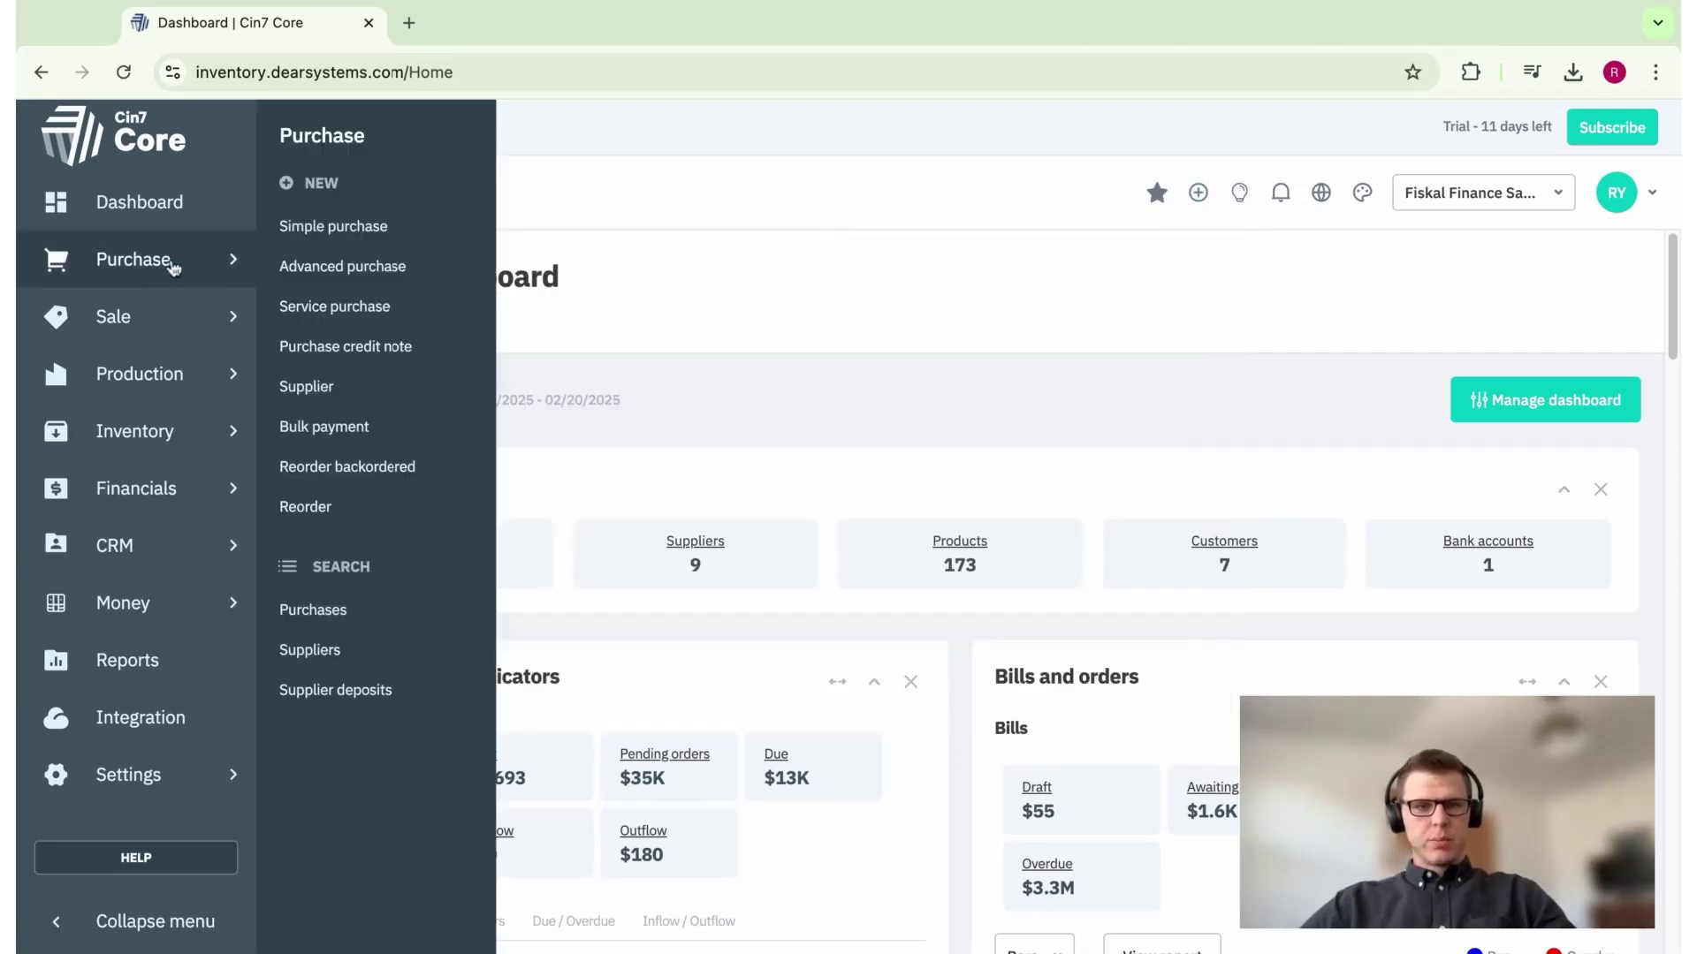
click(351, 268)
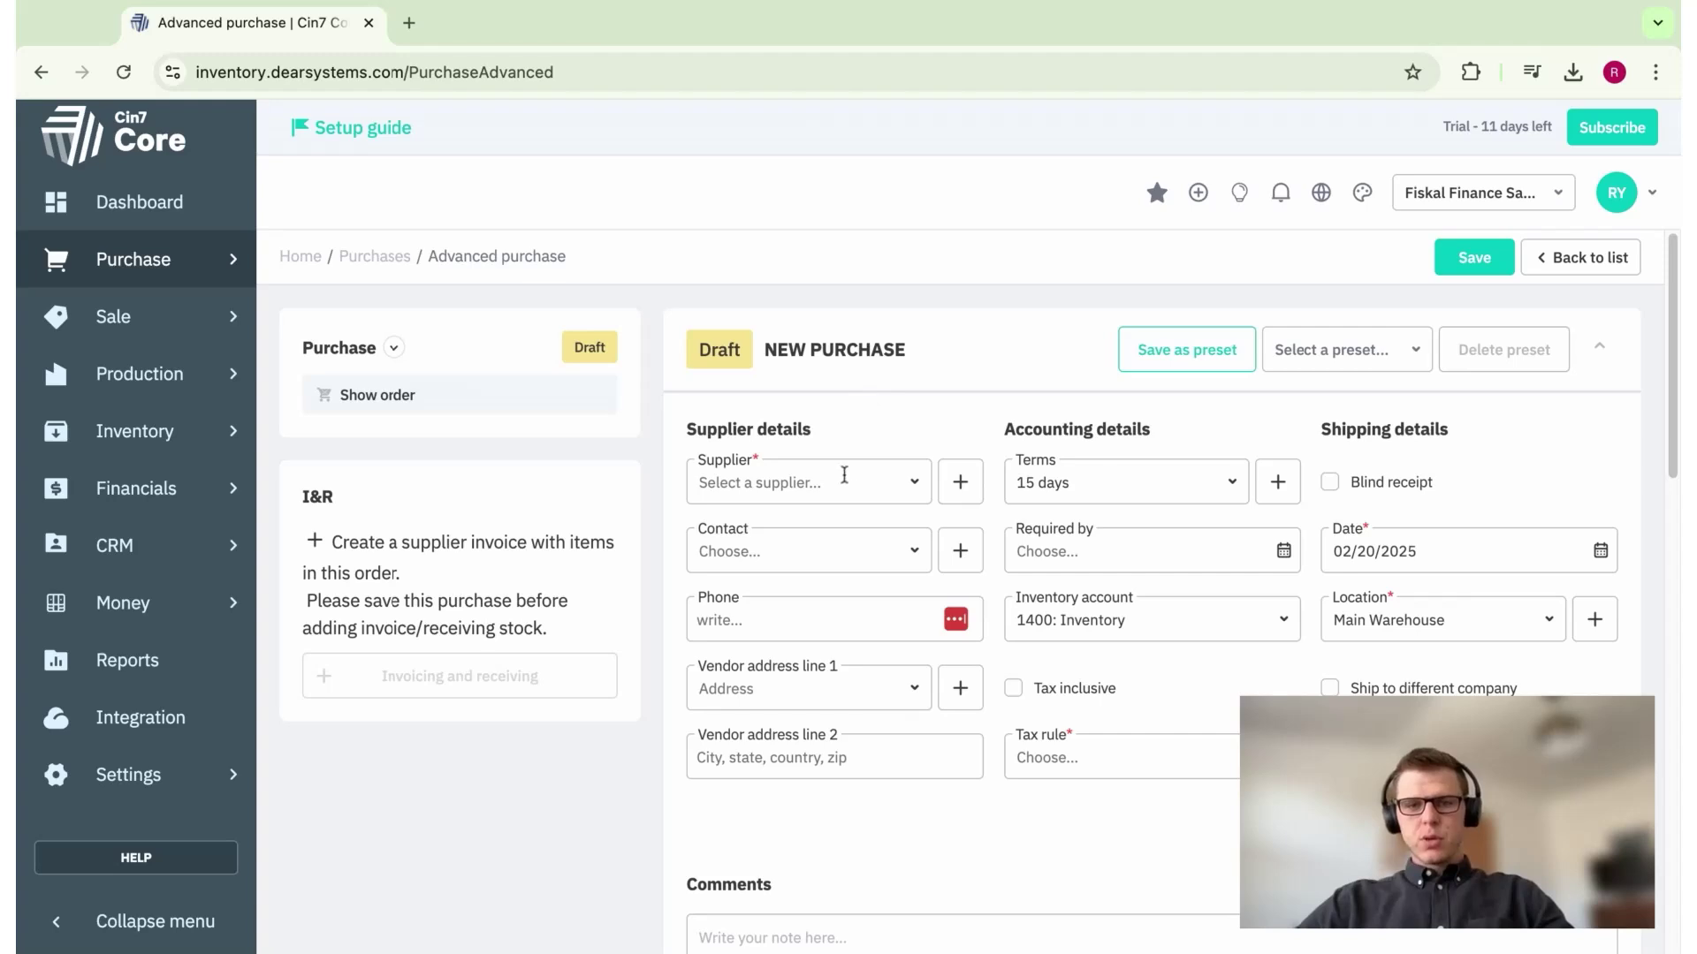
- Select Ryan's Hop Farms as the supplier and set the required-by date to 02/28/2025
click(913, 483)
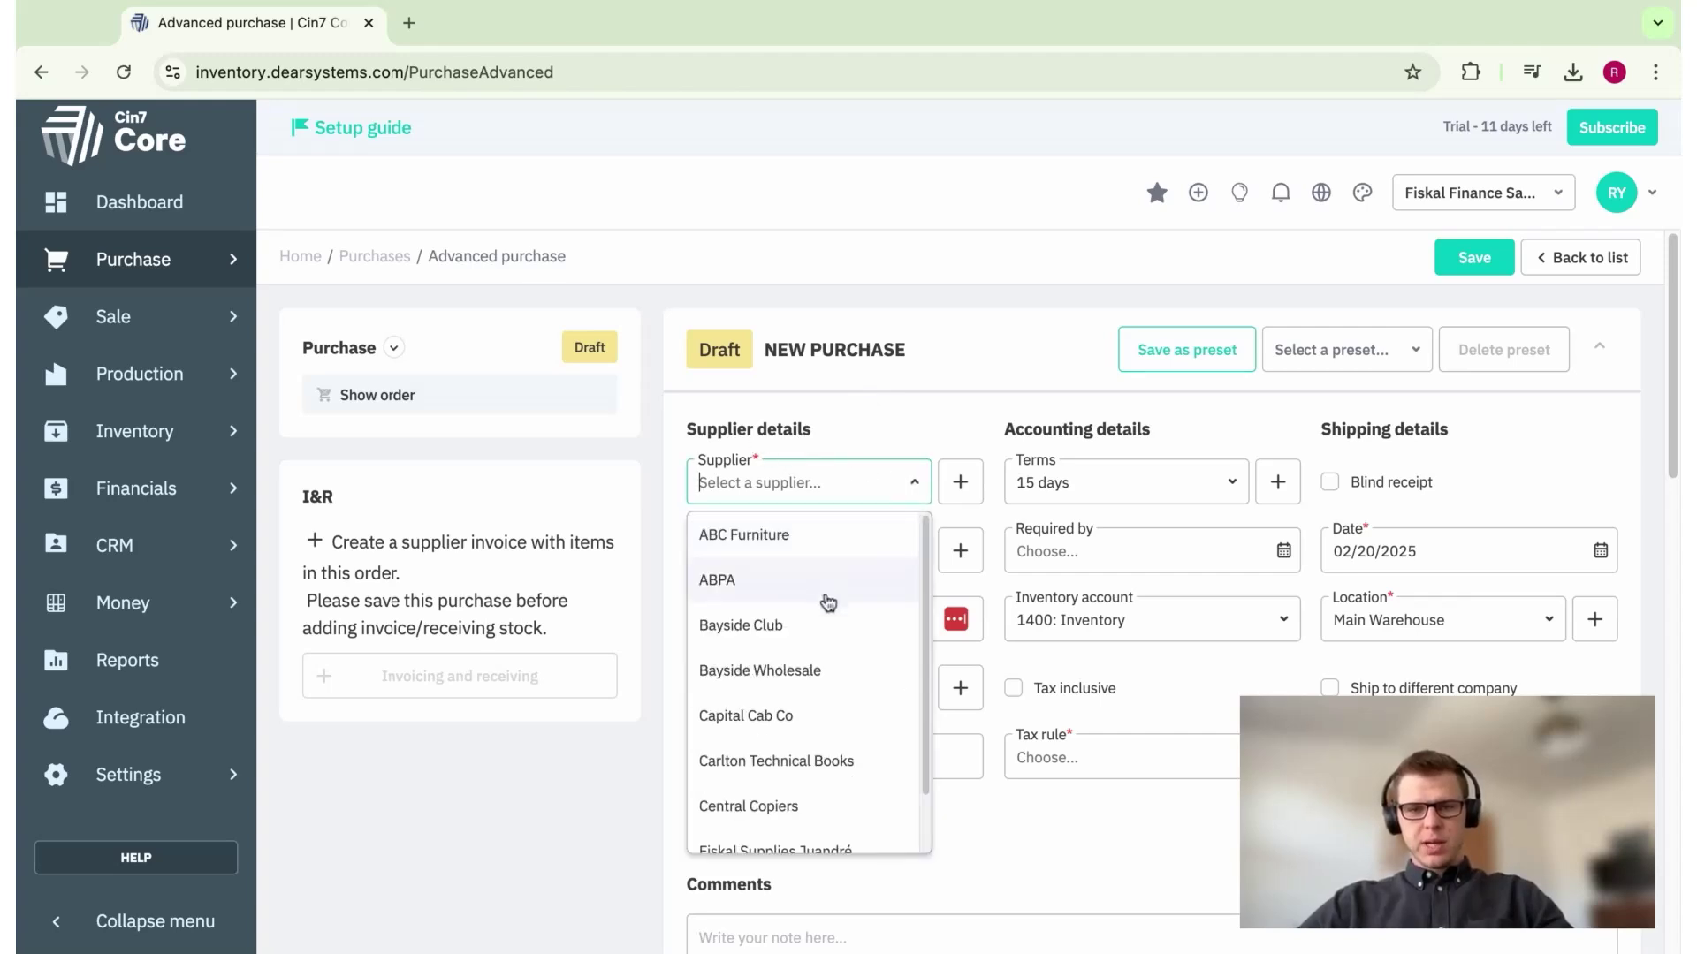
scroll(835, 637, down, 2)
click(801, 844)
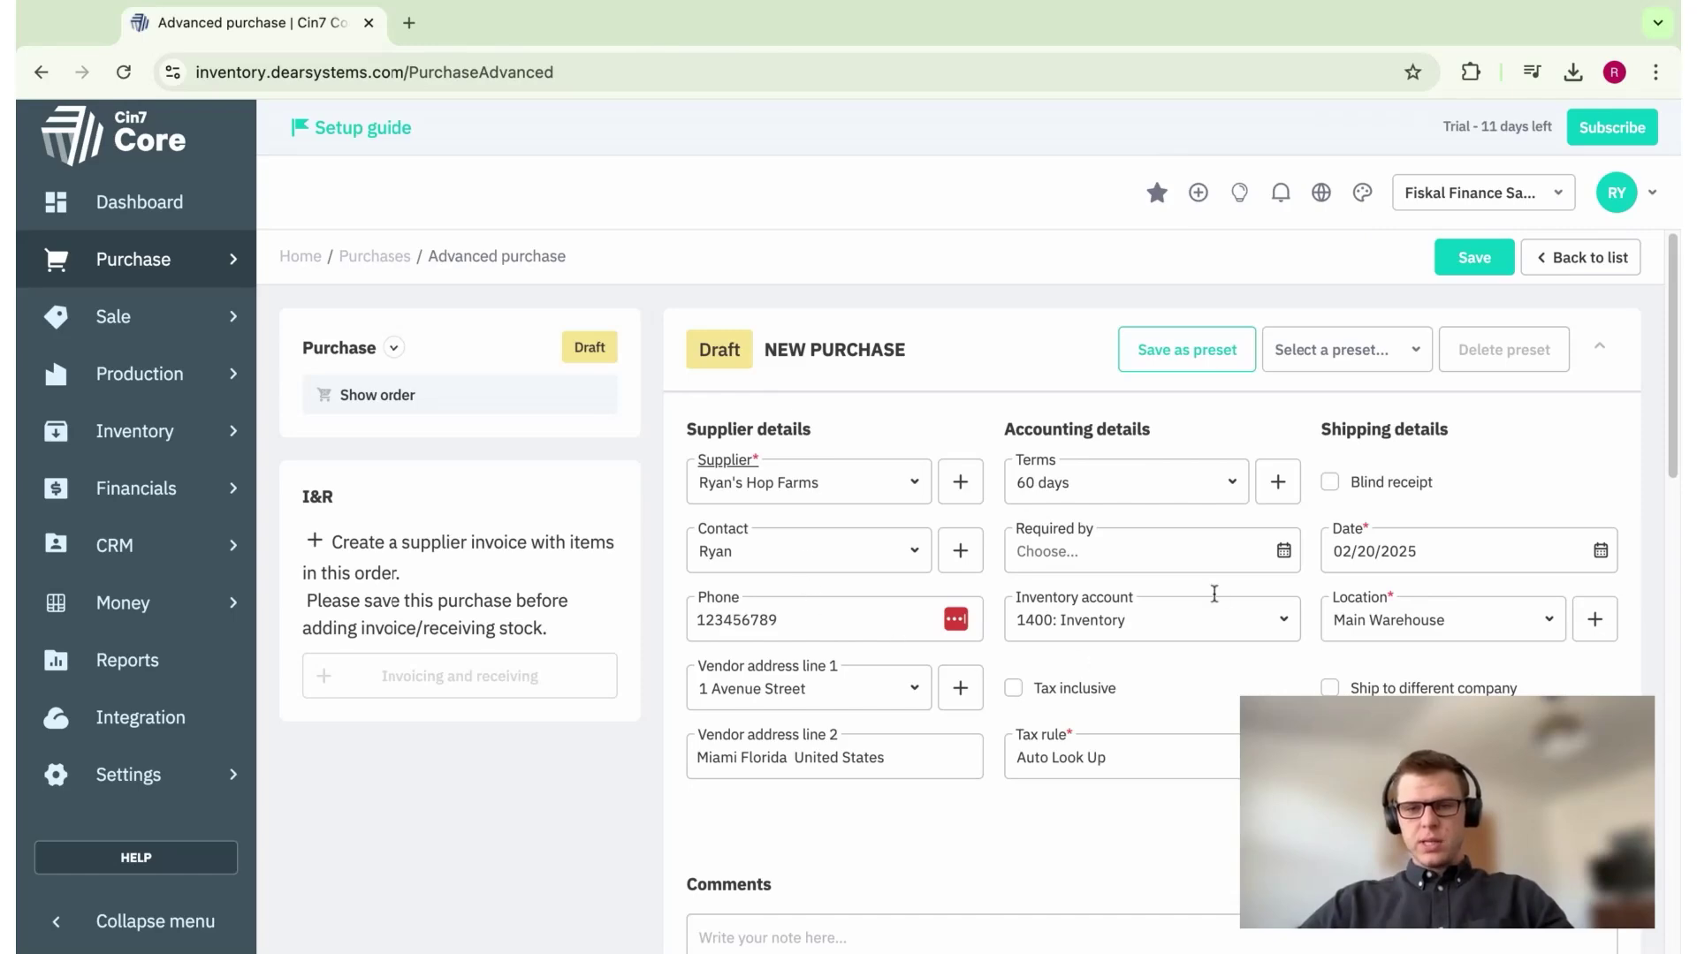
click(1287, 562)
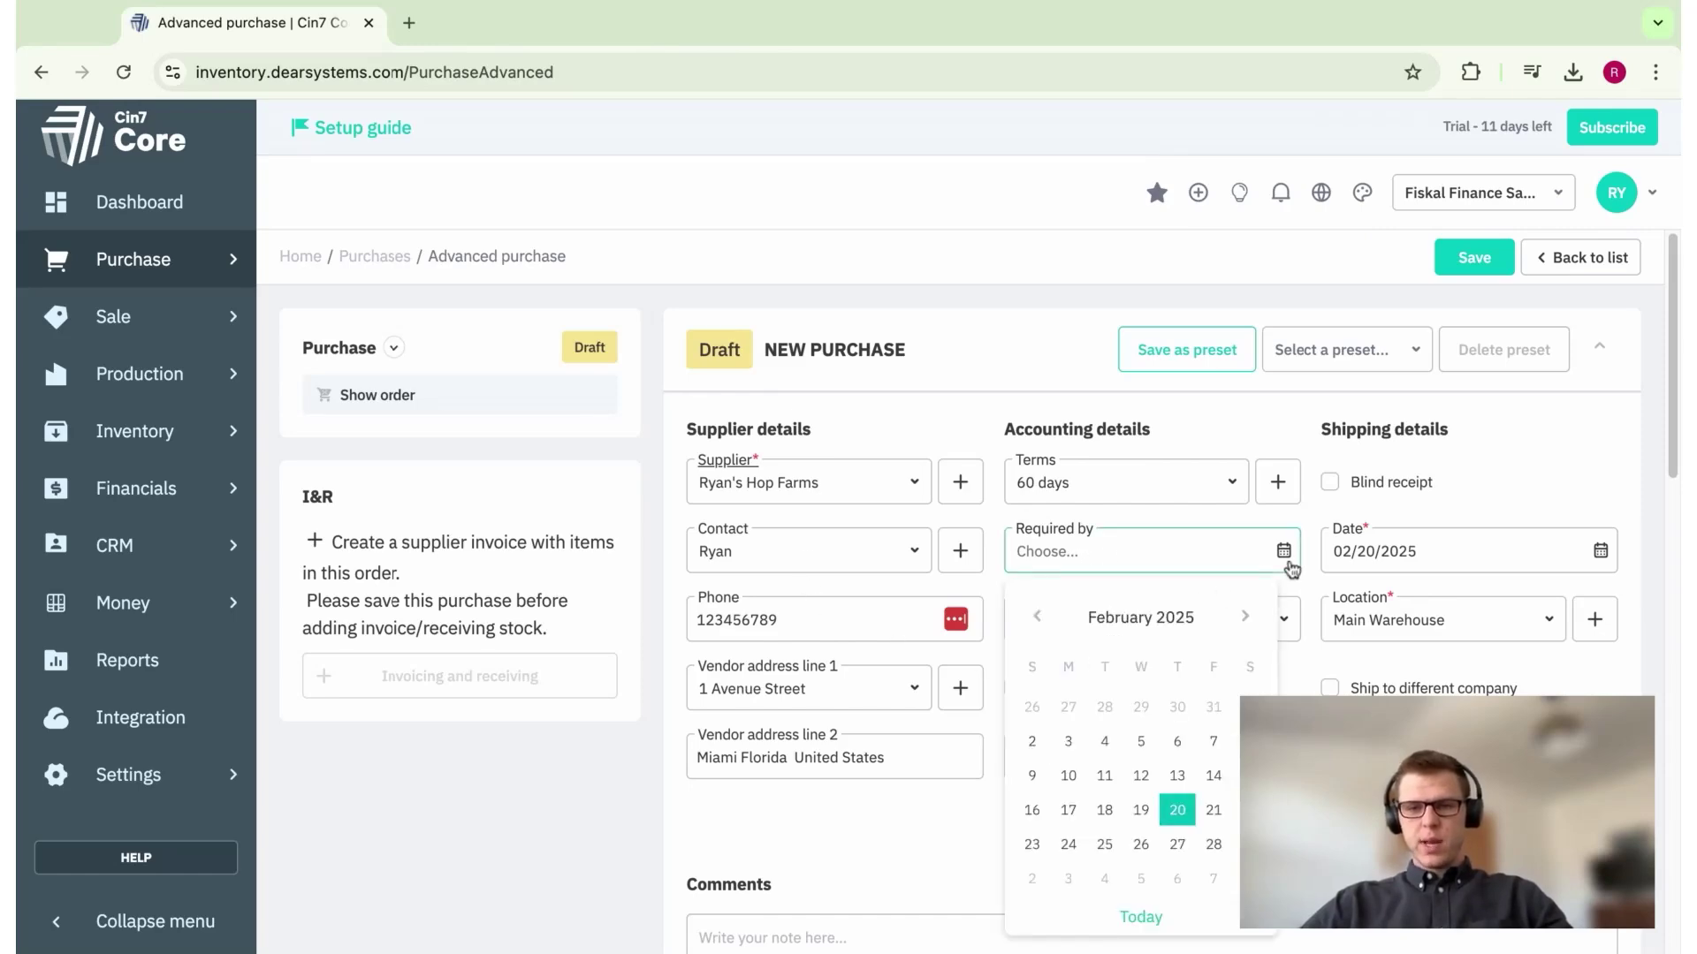
click(1214, 845)
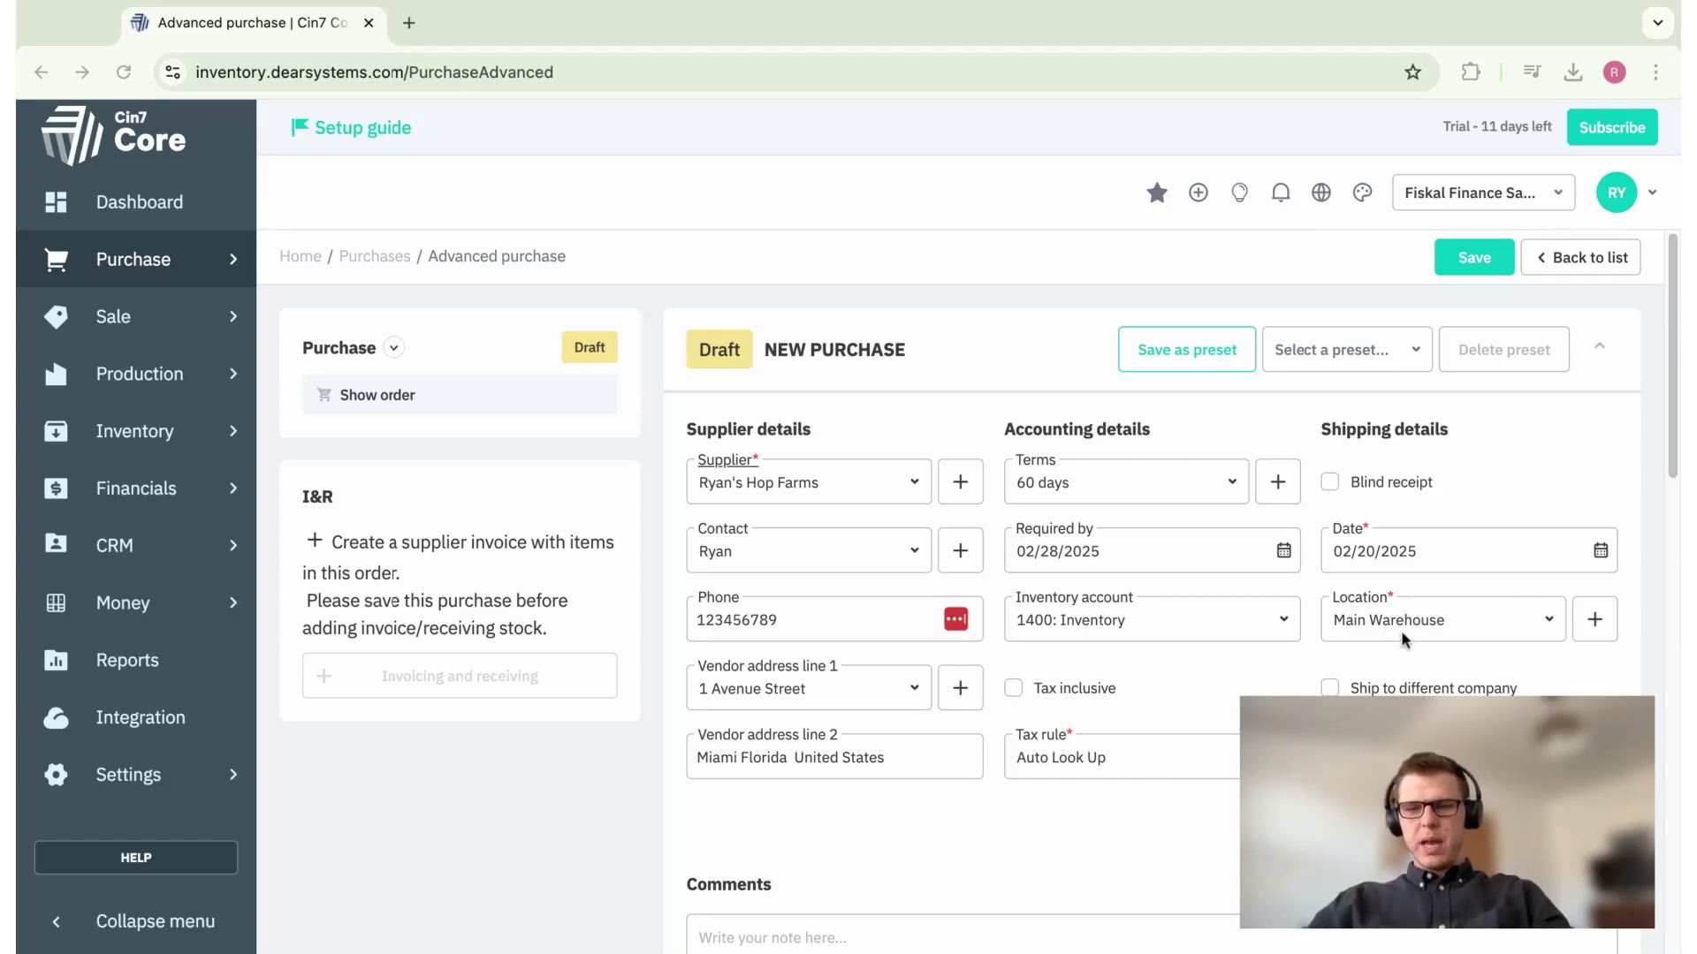
- Remove the empty default lines from the purchase order and add one new blank product line
scroll(997, 811, down, 1)
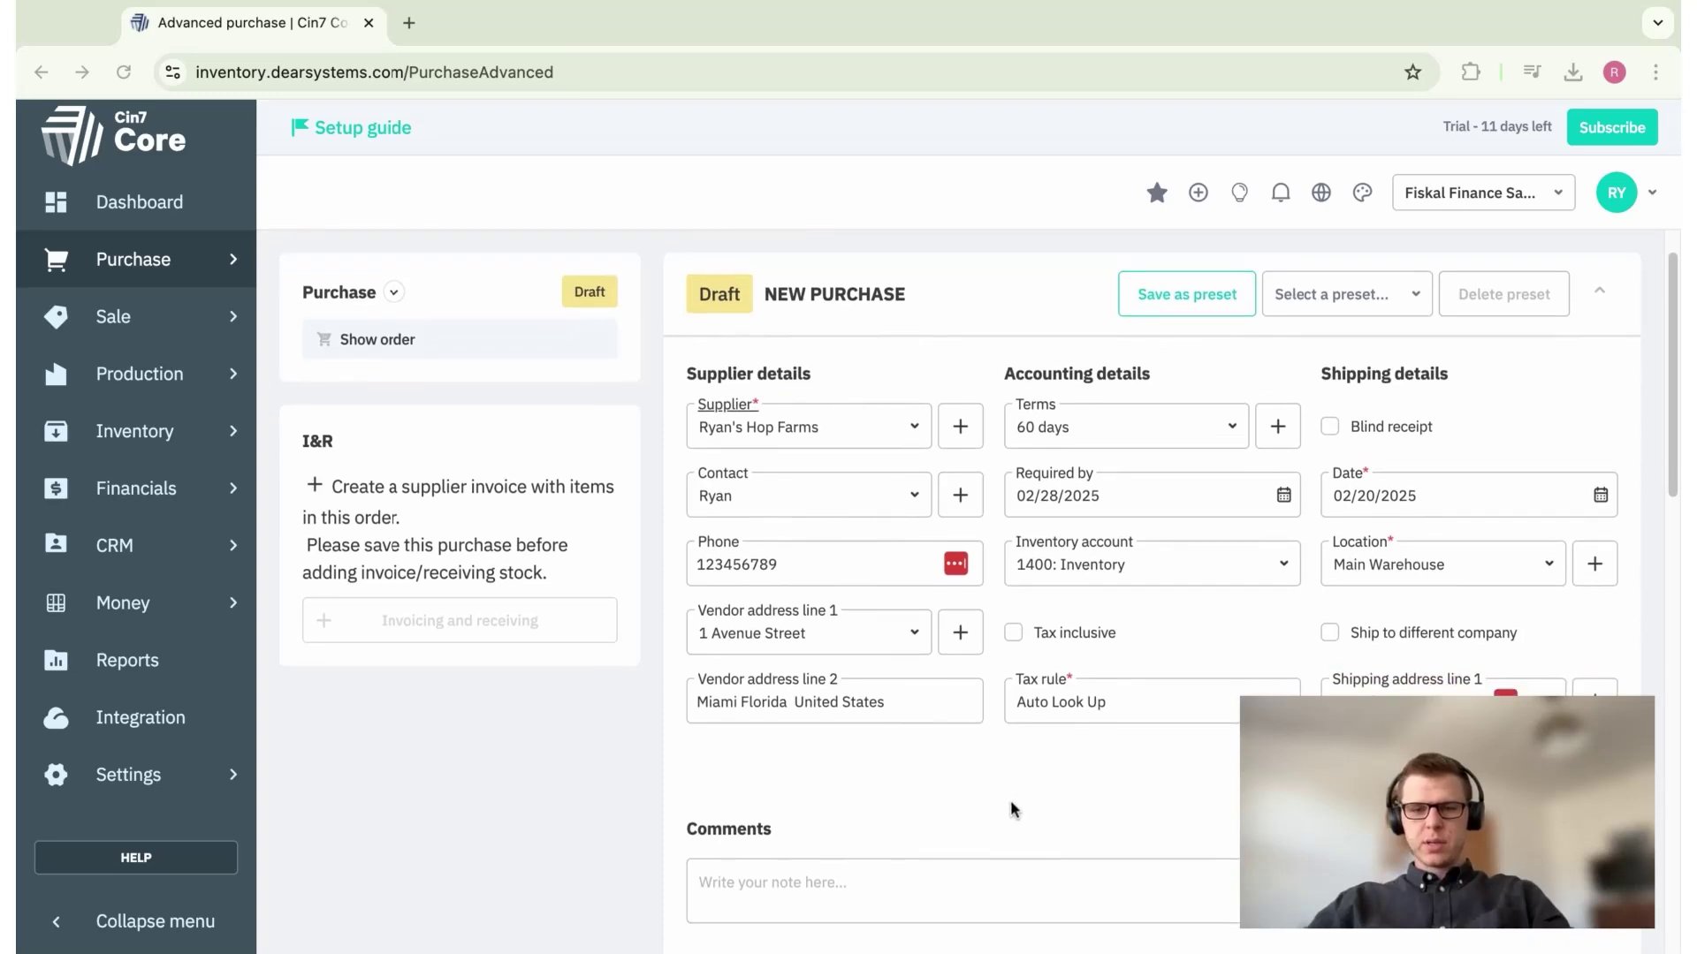
scroll(685, 742, down, 5)
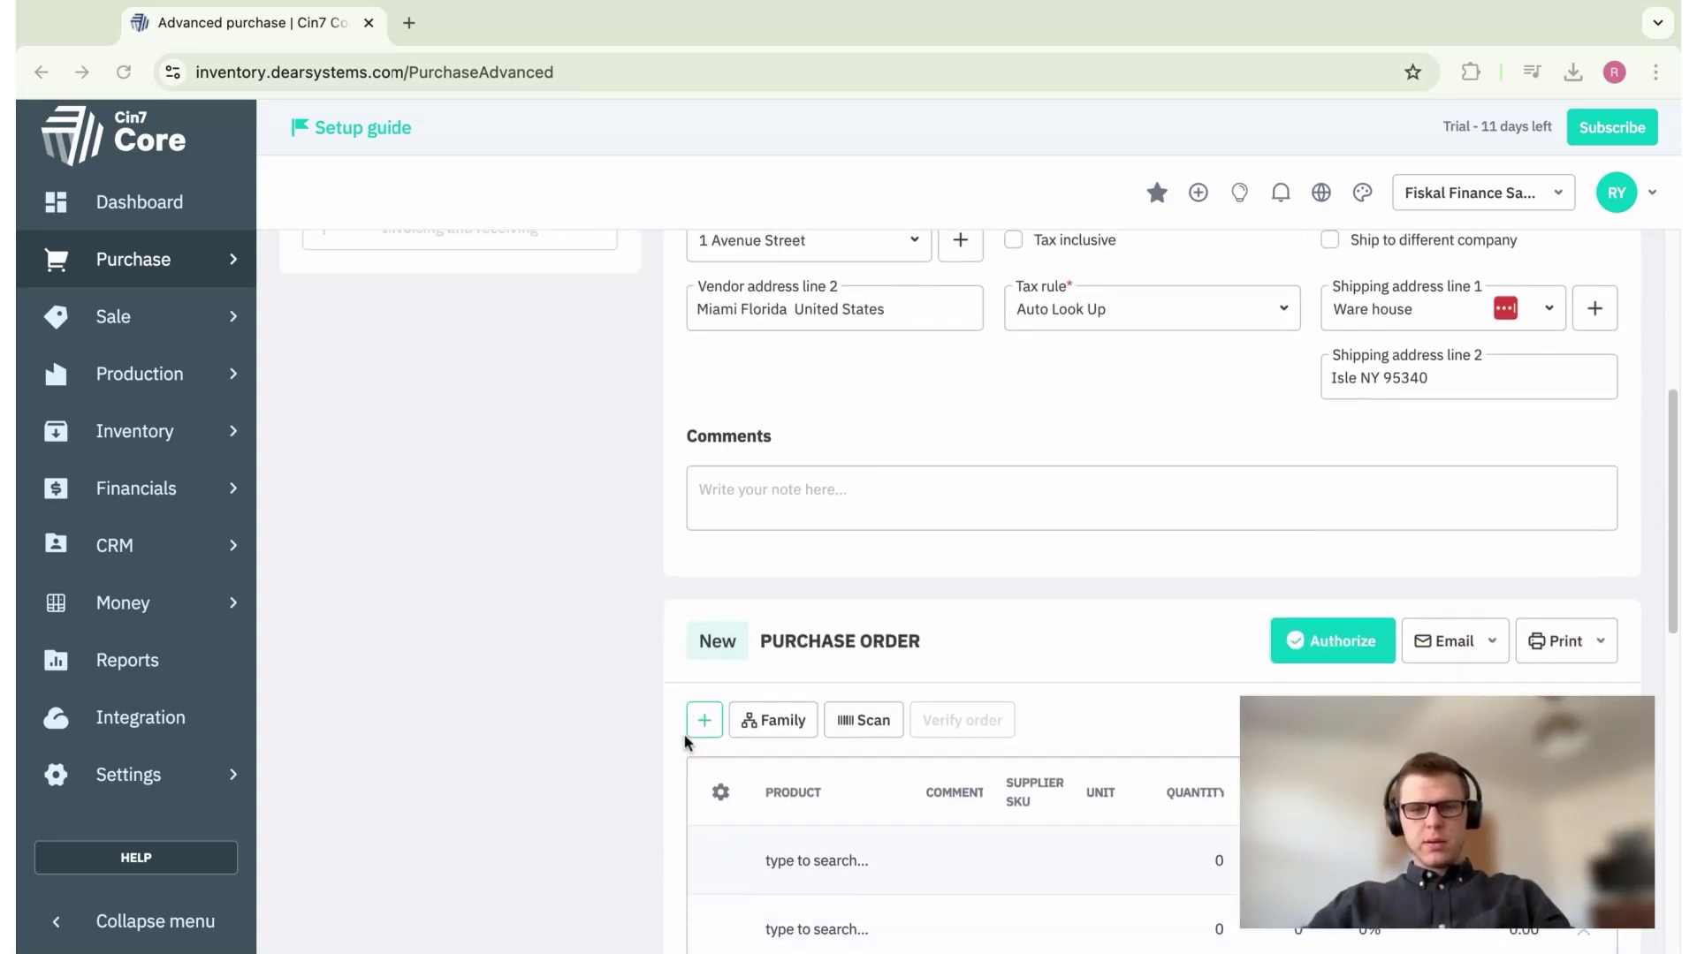
scroll(684, 743, down, 3)
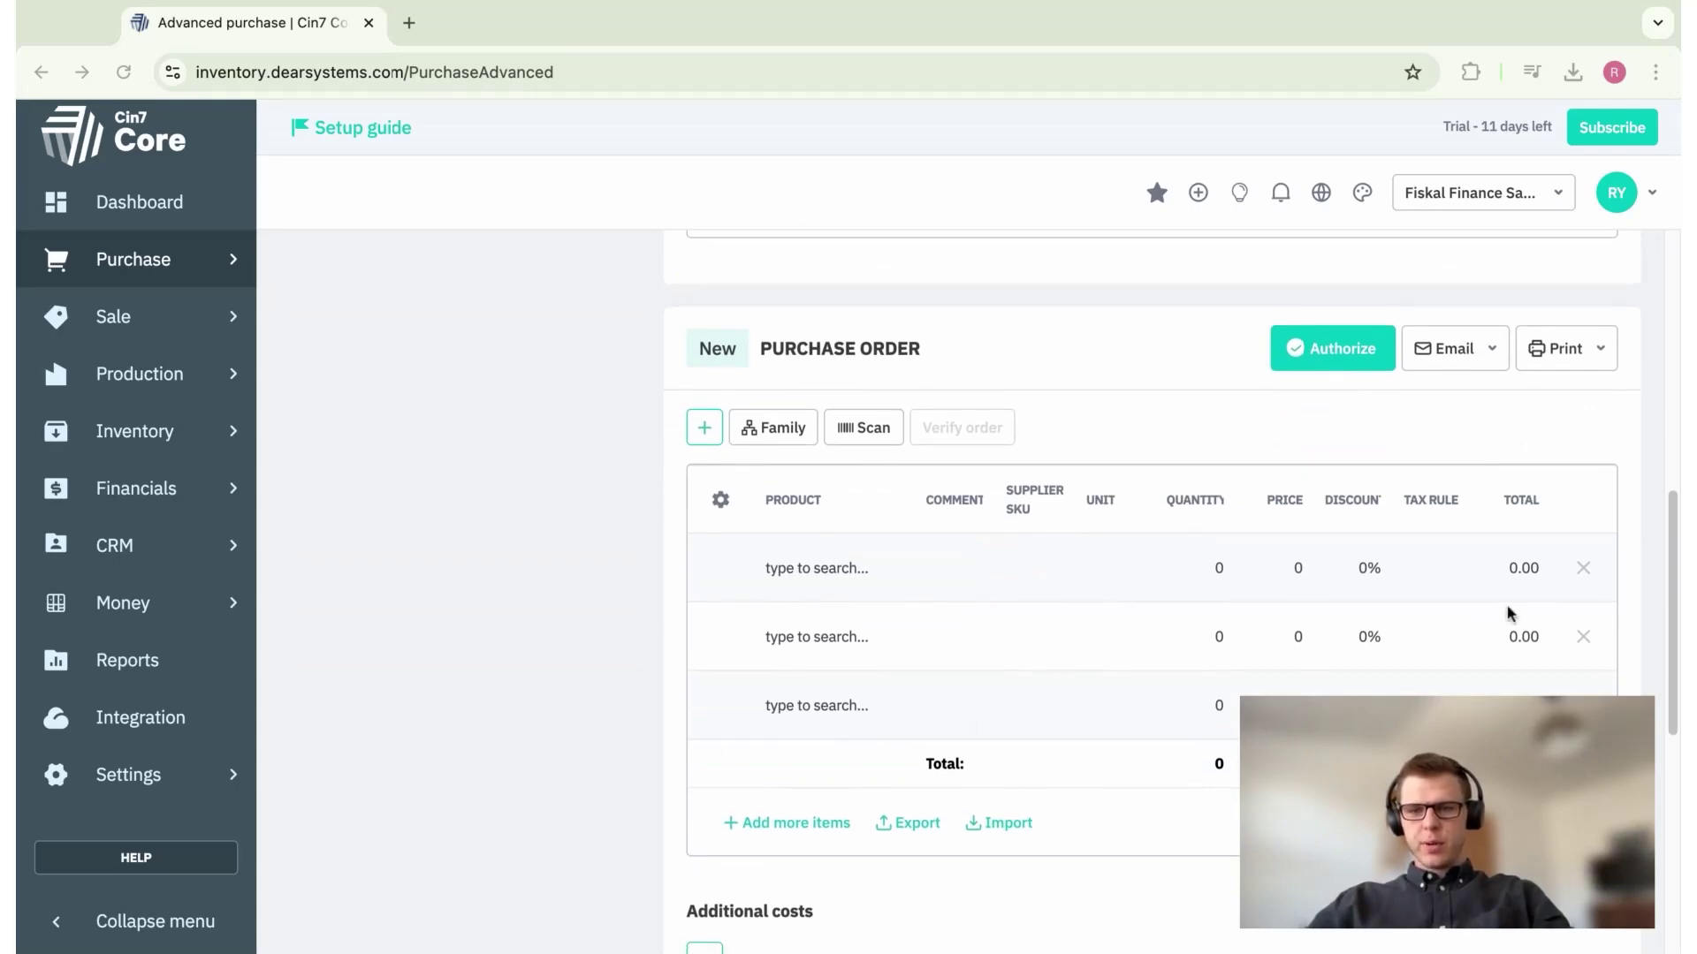
click(1584, 570)
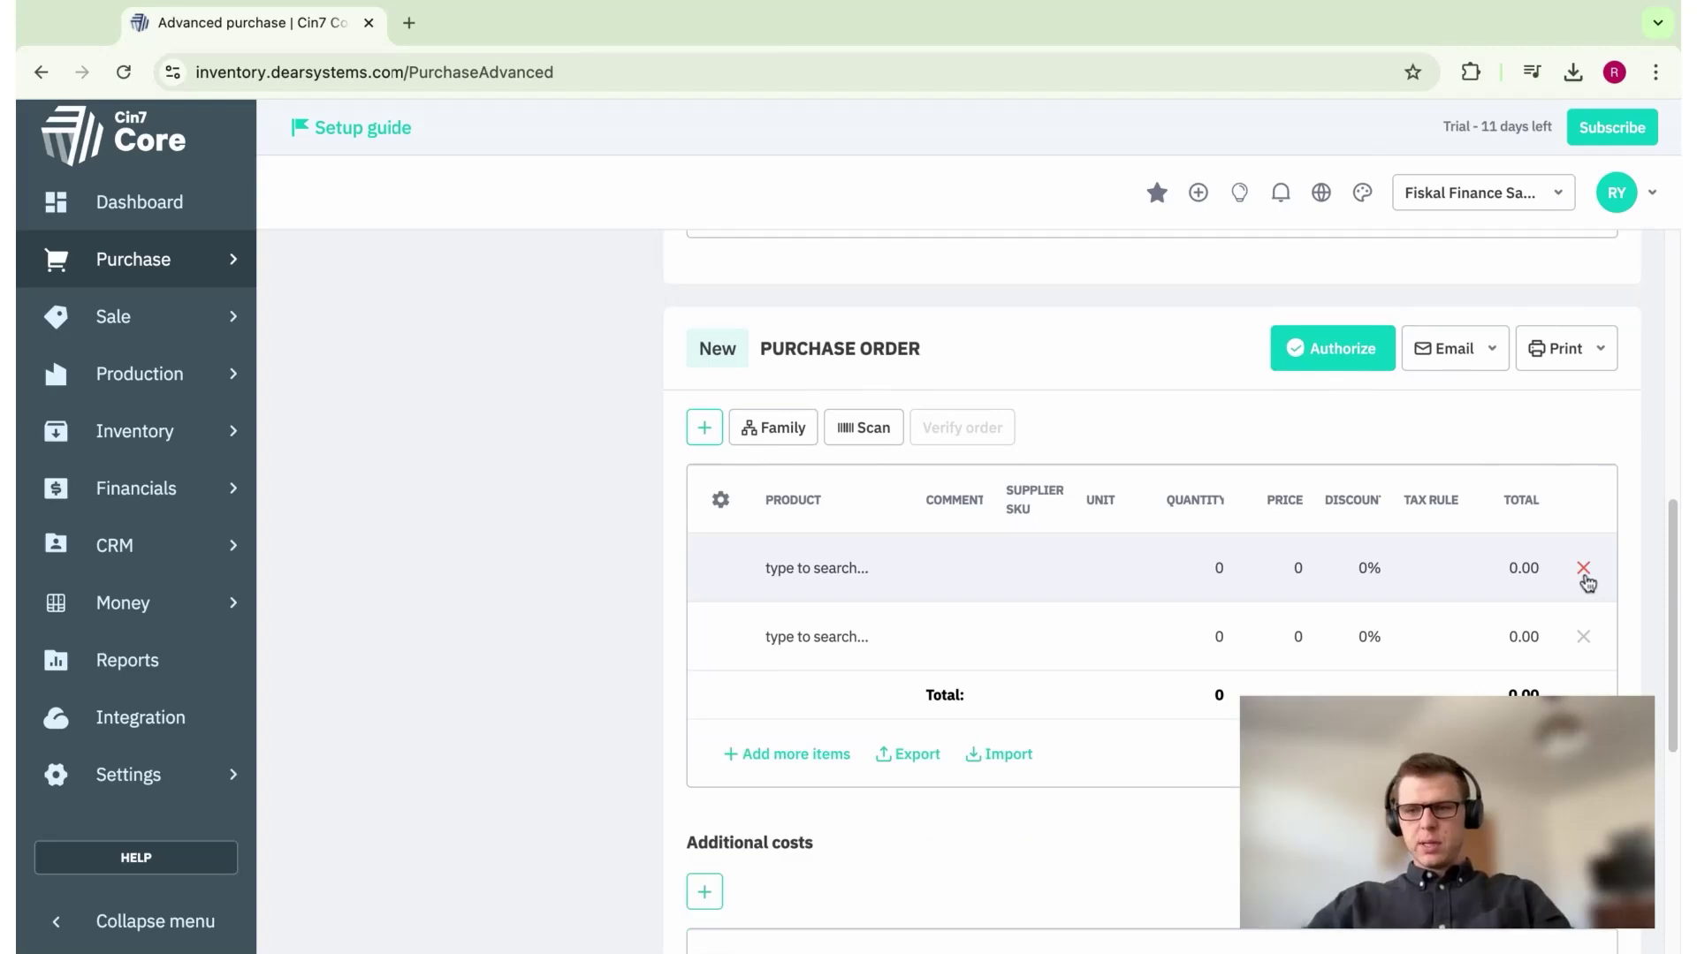
click(1584, 568)
click(1583, 569)
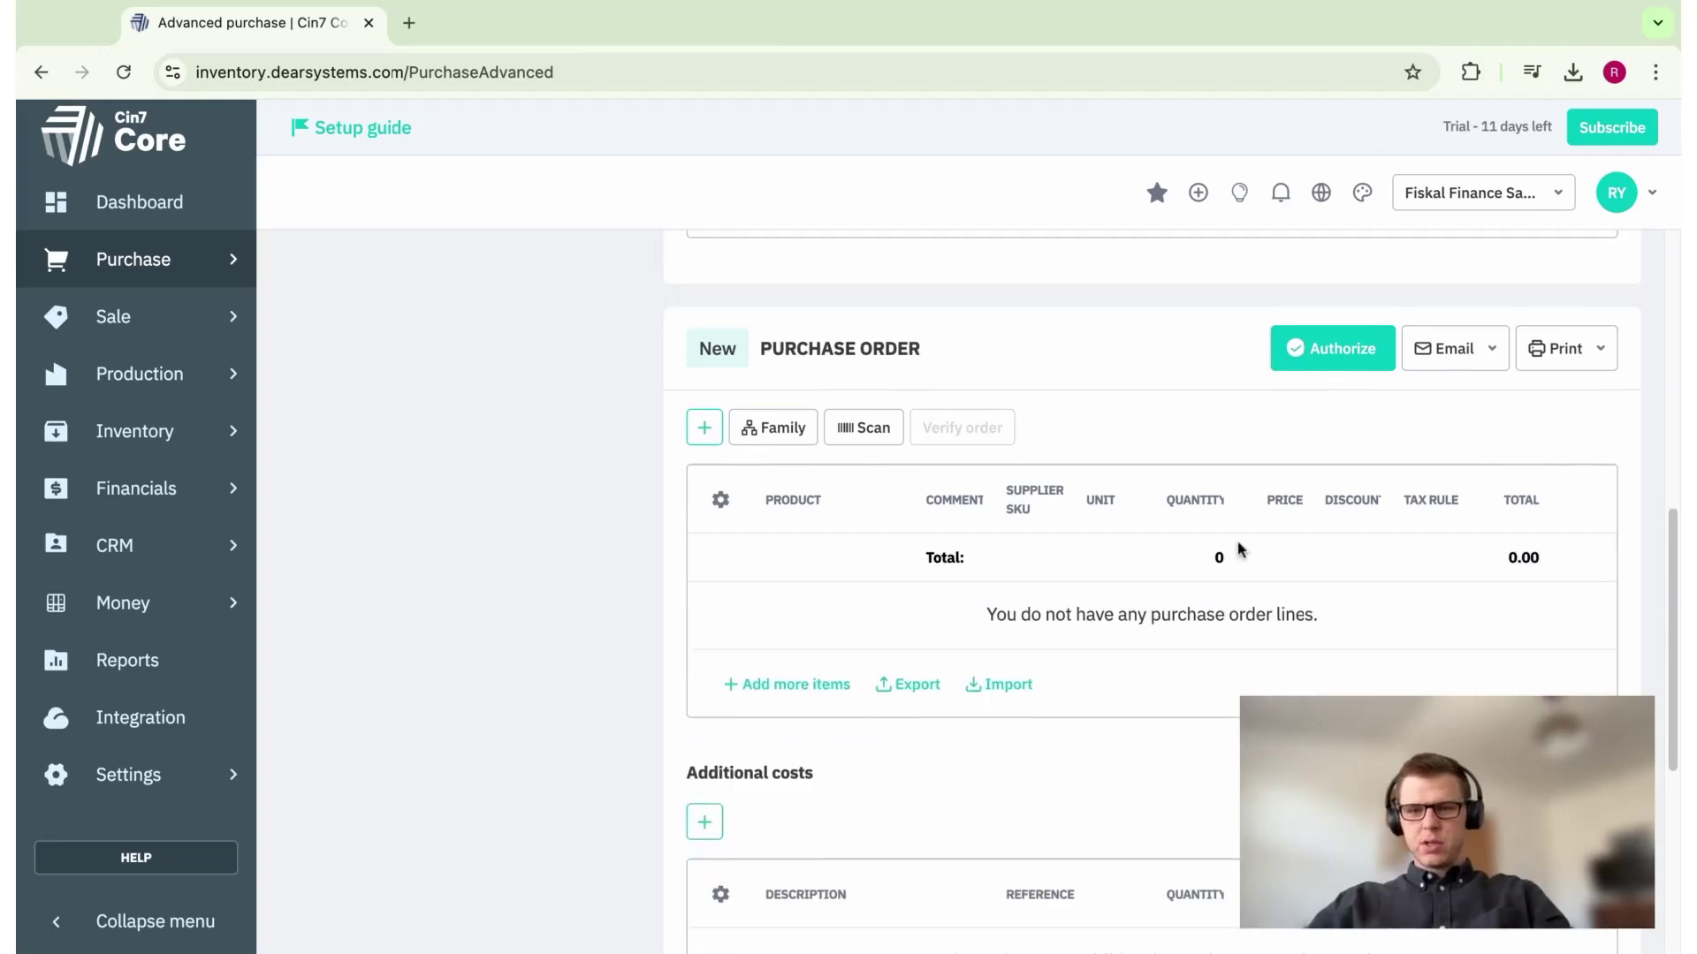
click(705, 430)
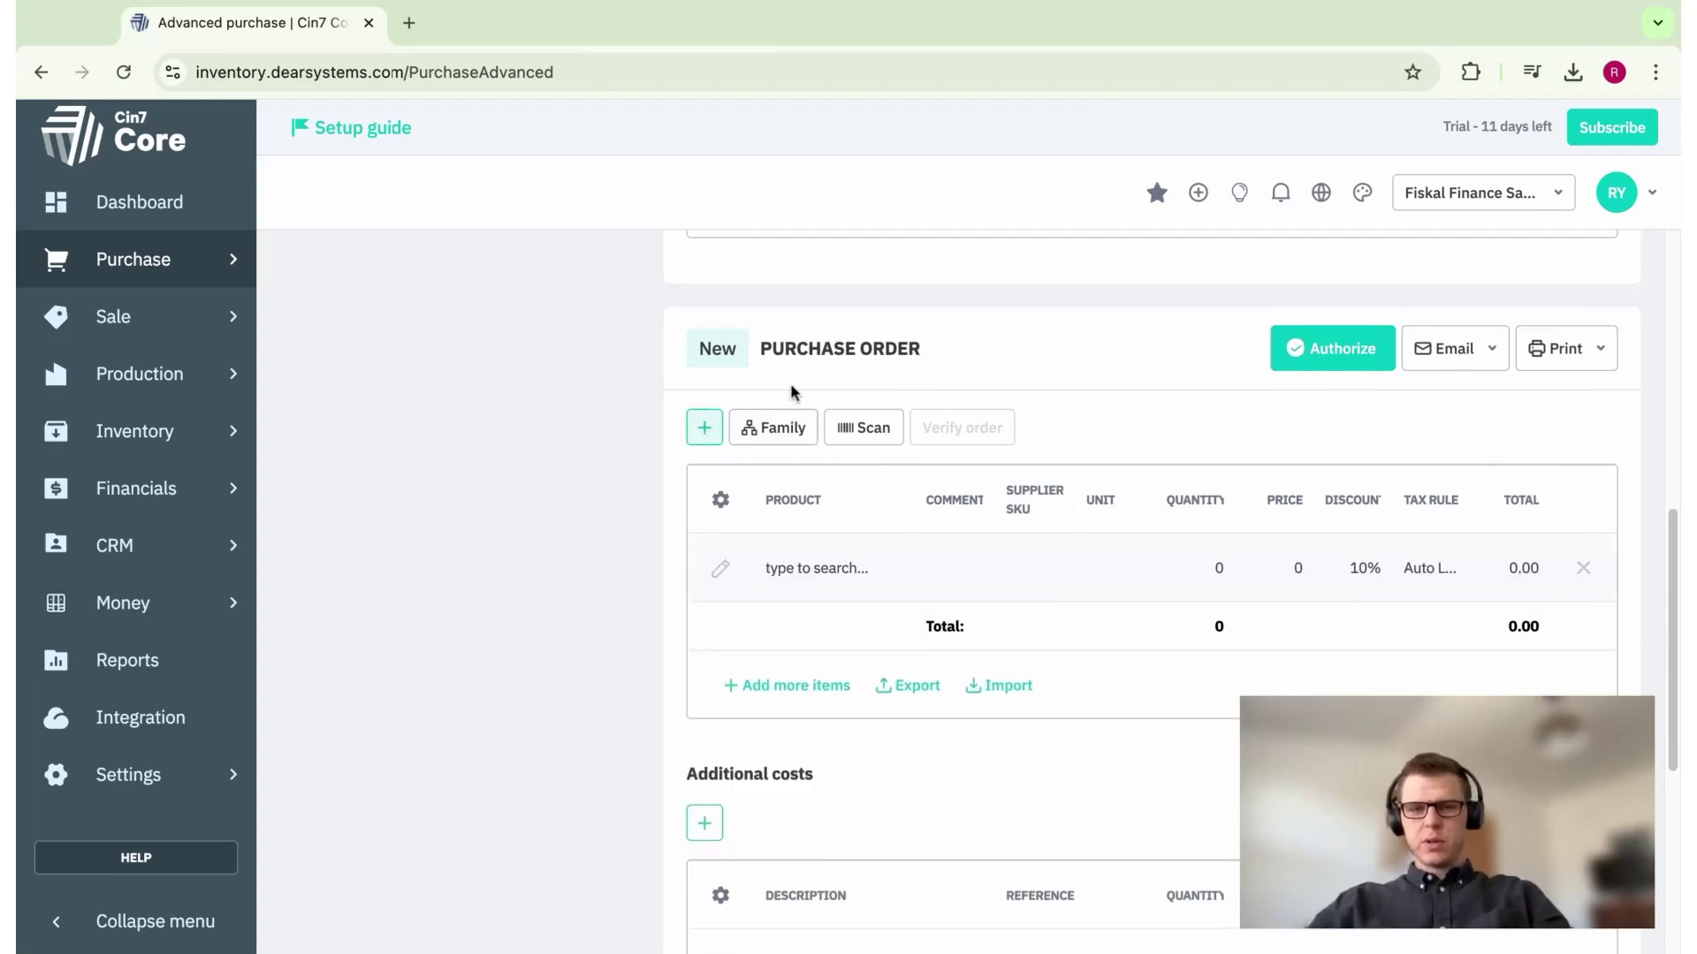
- Review the product family list and the price note for adding a family, and close the dialog without adding anything
click(789, 433)
click(1231, 272)
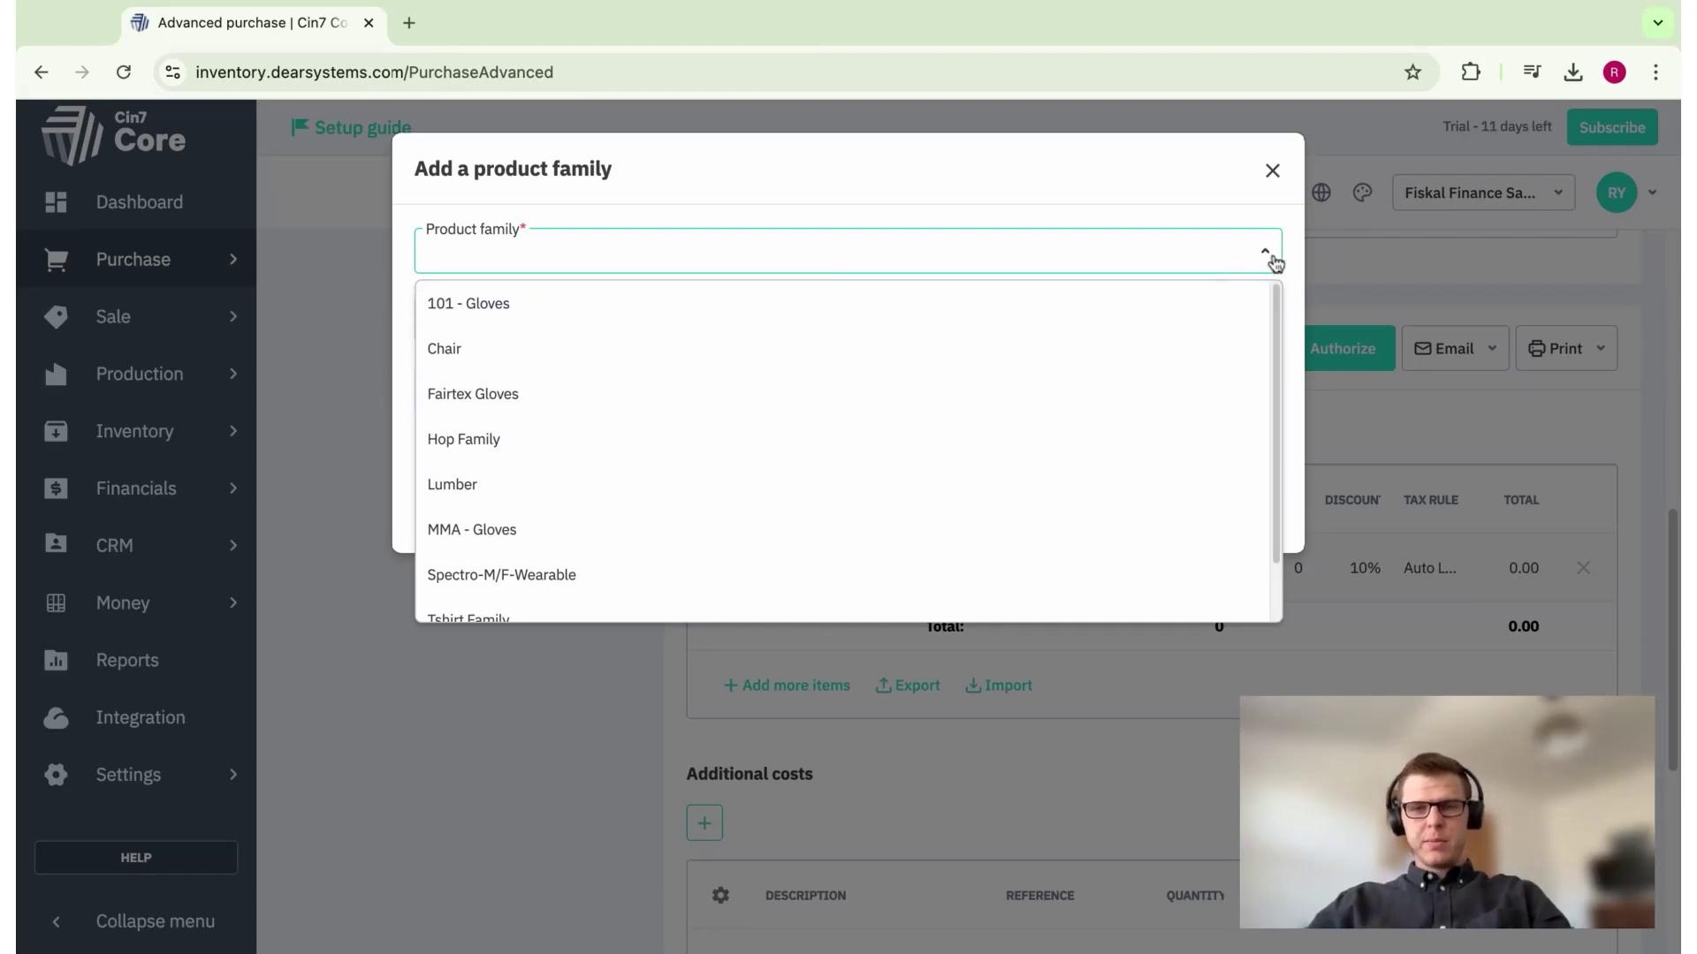
click(1275, 263)
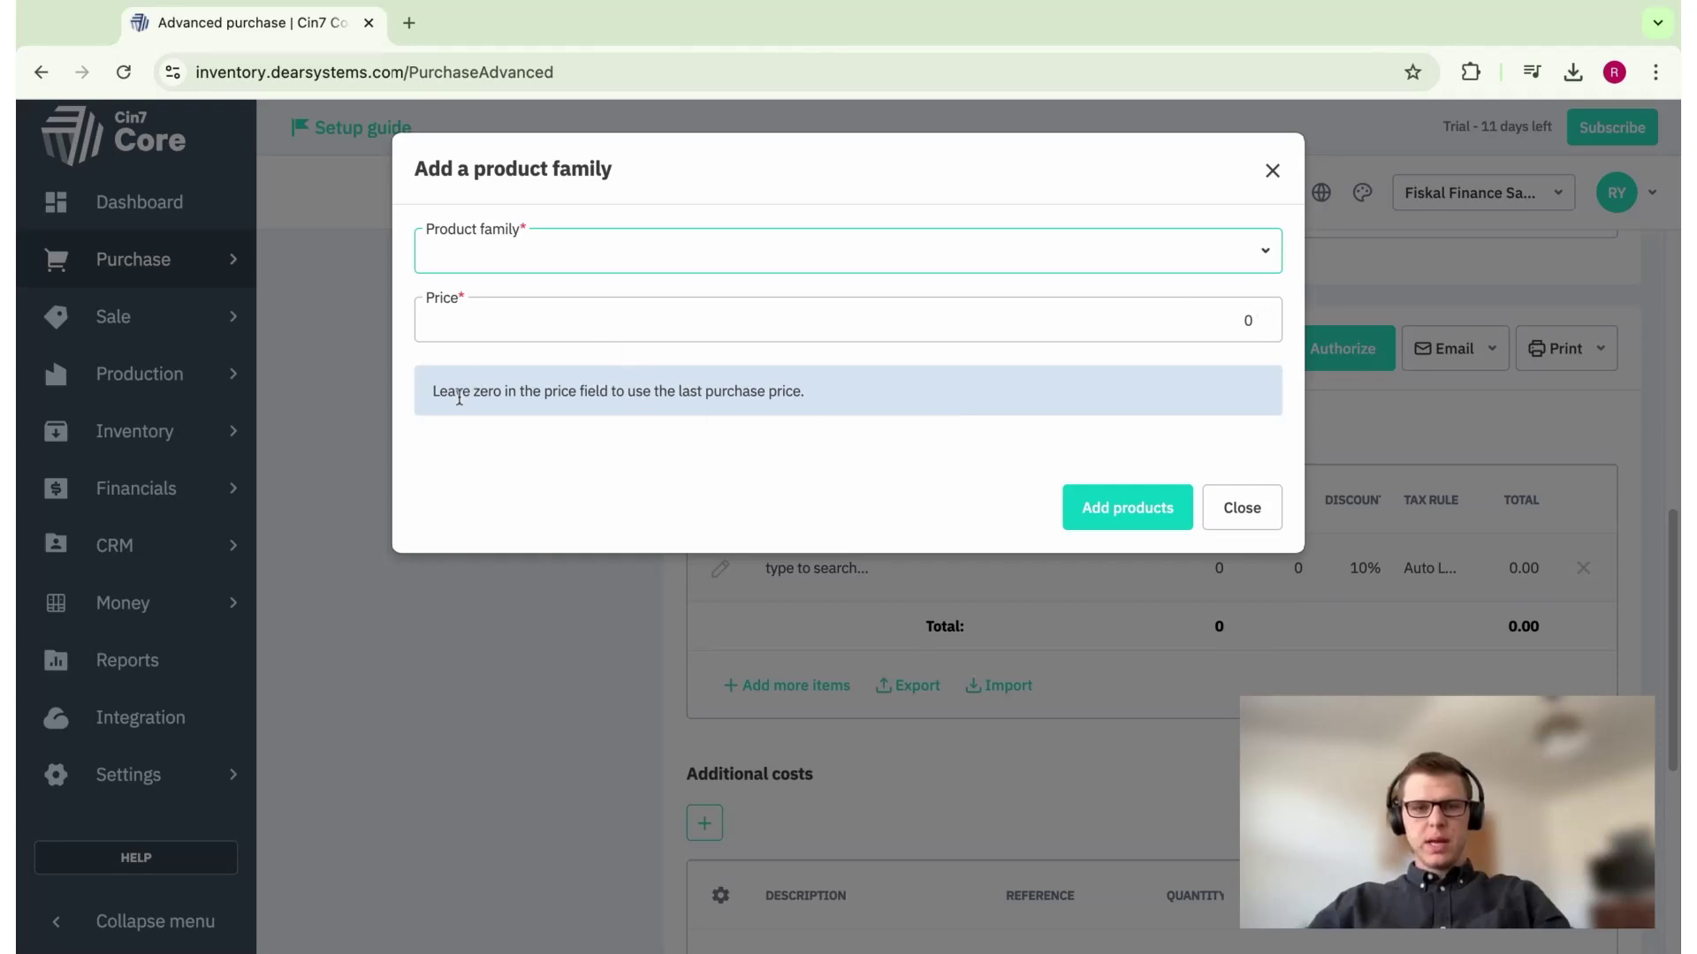
drag(456, 387, 804, 391)
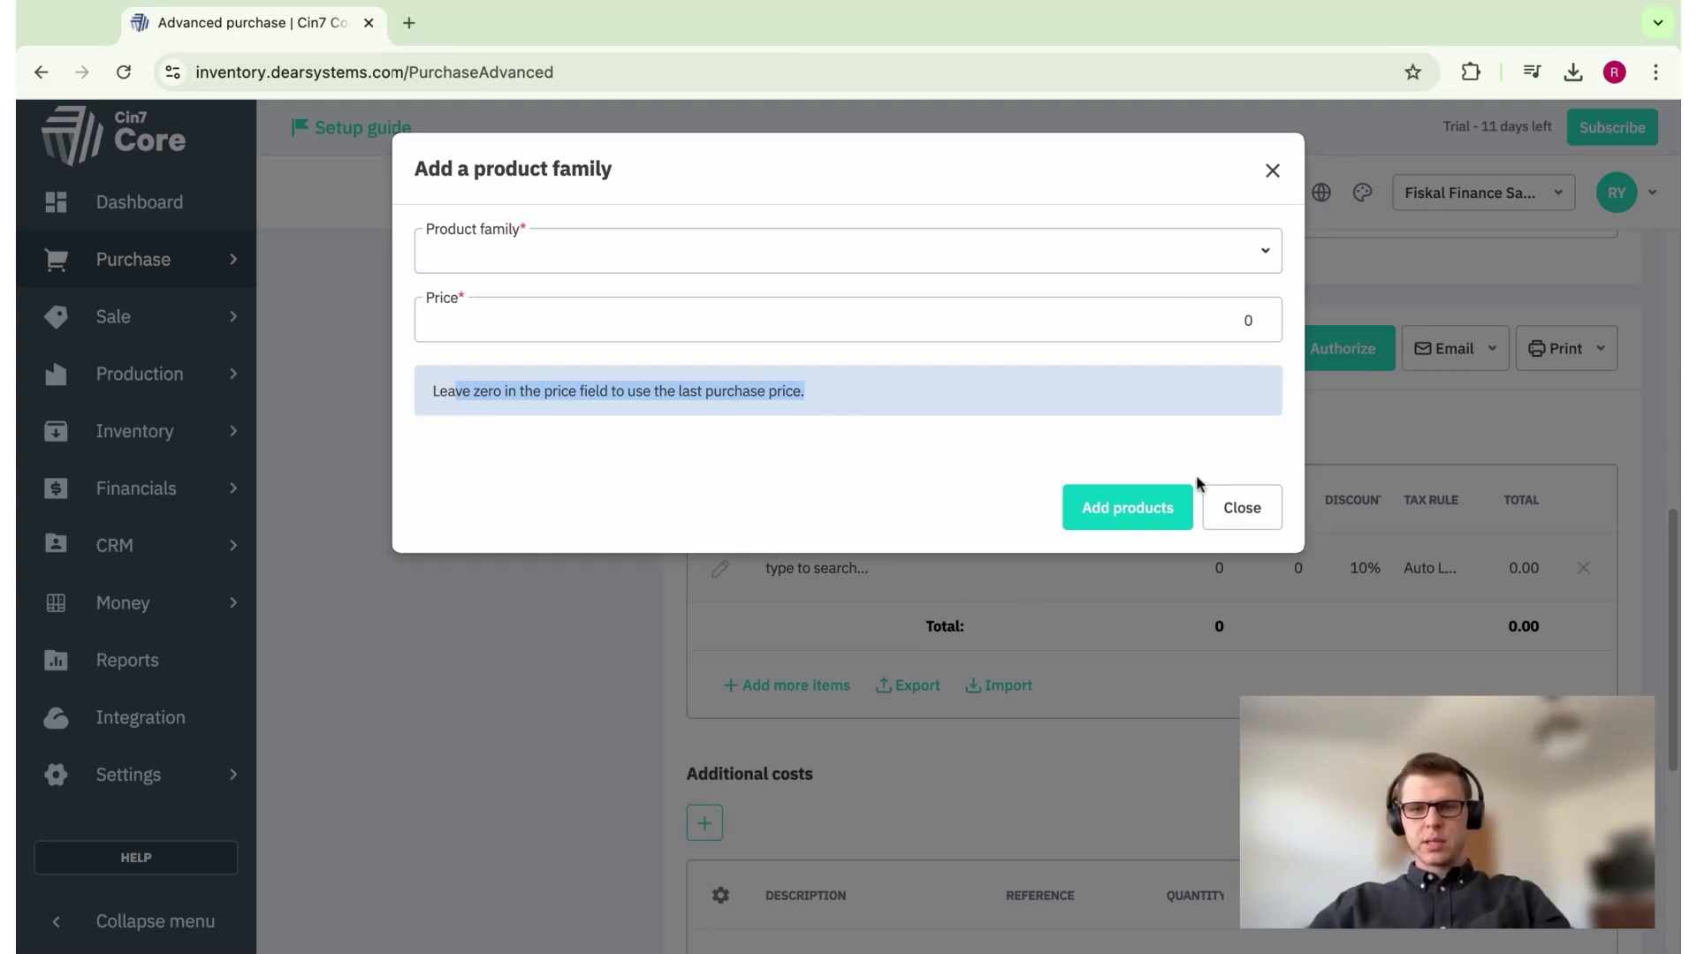
click(1246, 506)
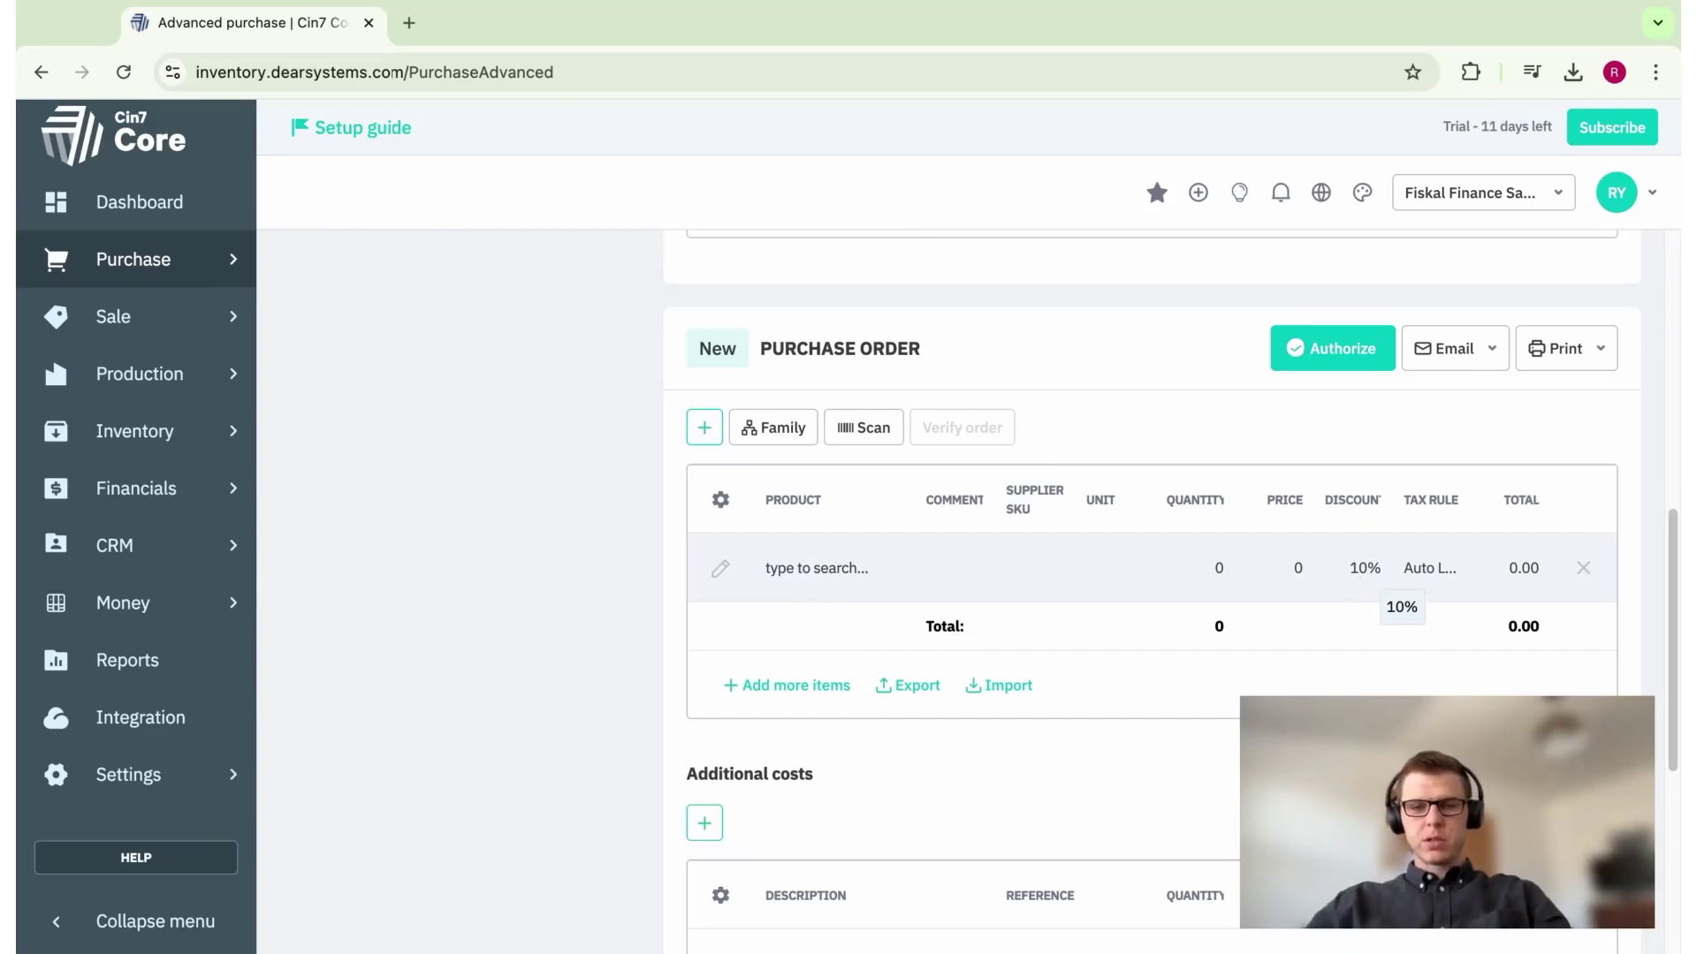
- Find Citra and choose HOP-CIT-100: Citra Hops - 100g as the product on the first order line
click(806, 570)
click(898, 570)
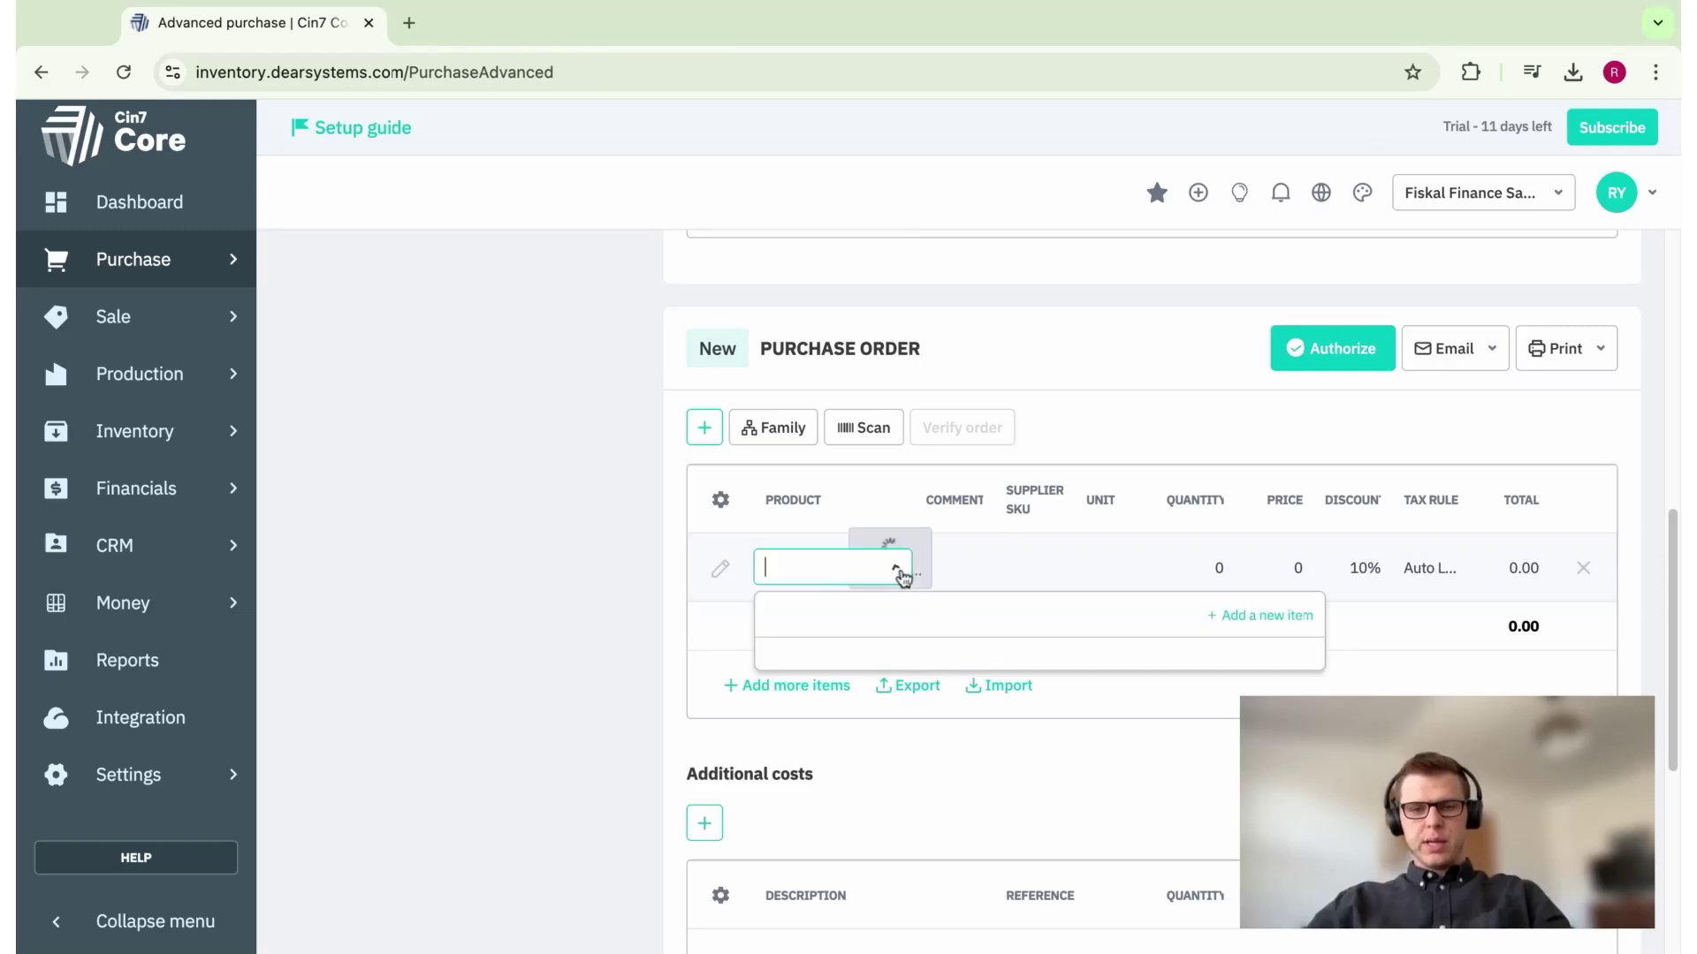
text(Citra)
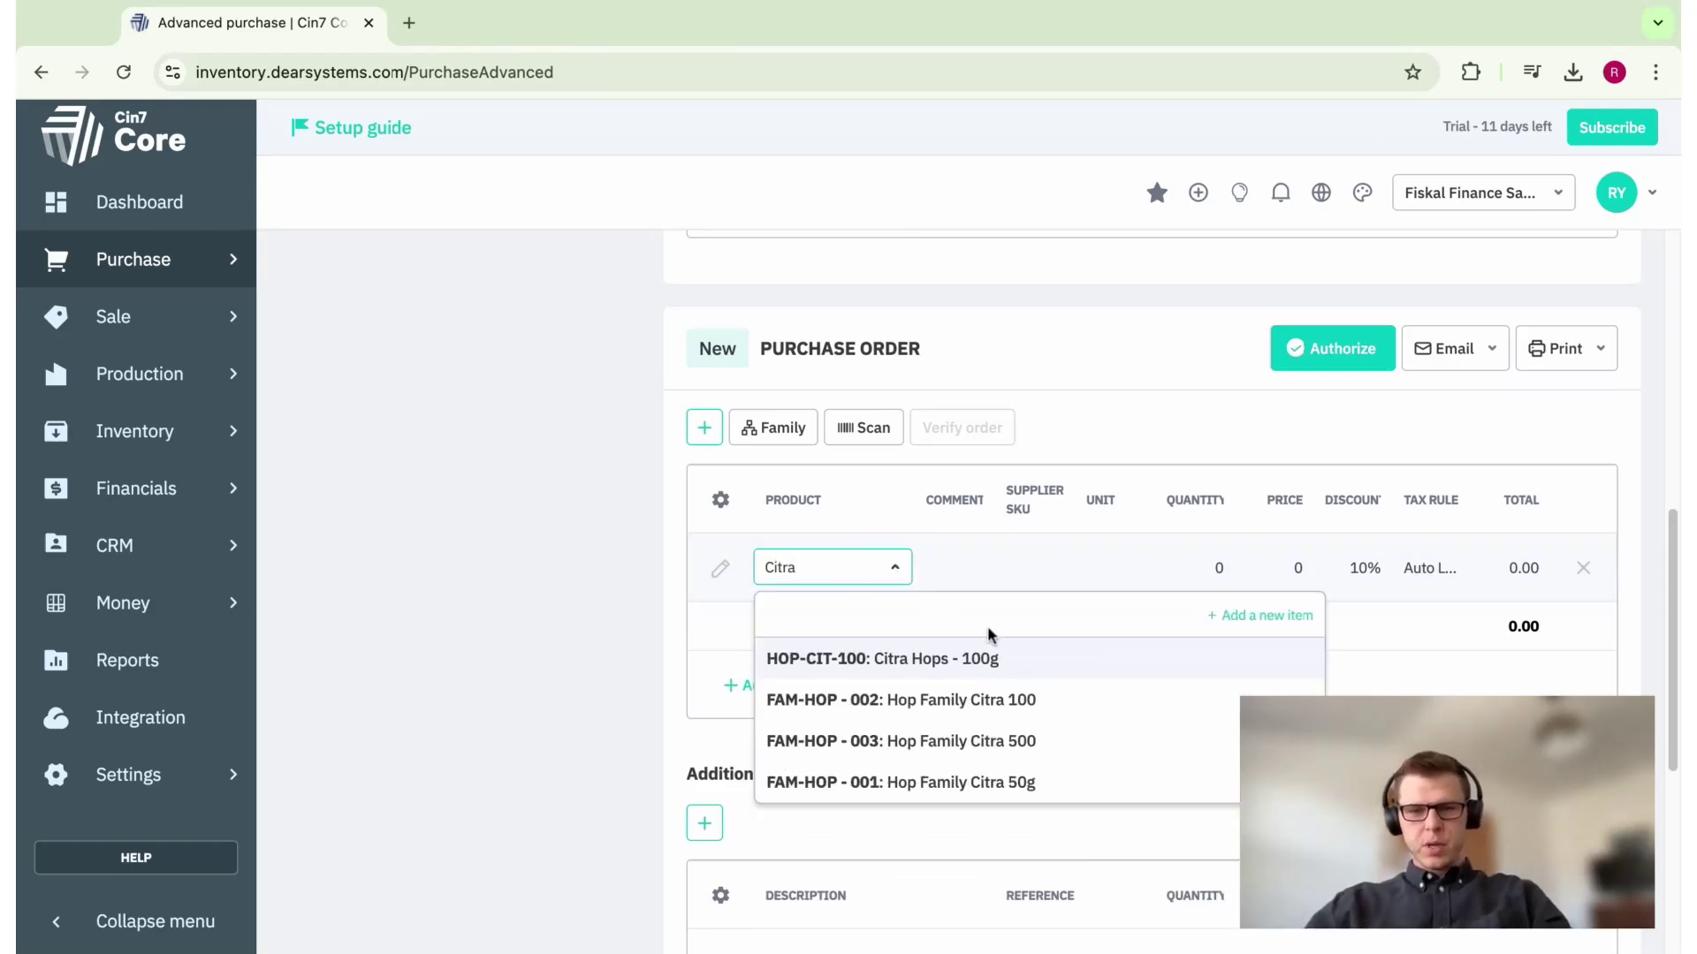
click(924, 663)
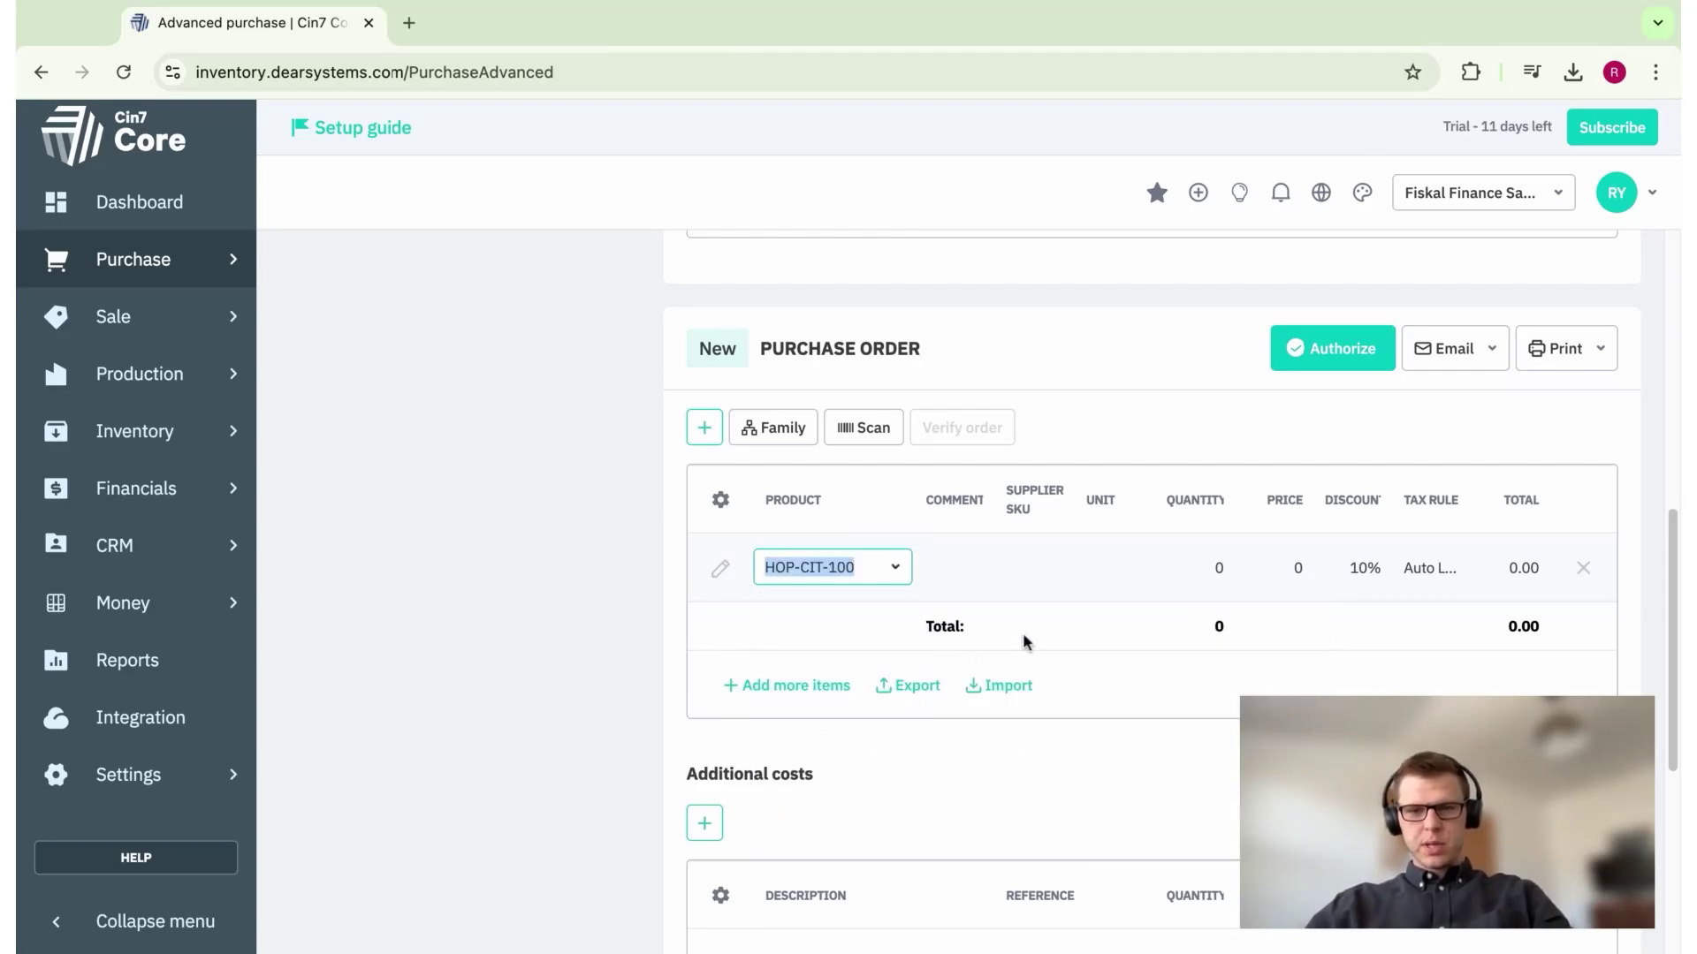
- Add a second order line, find Cascade and choose the HOP-CAS-100 product for it
click(791, 687)
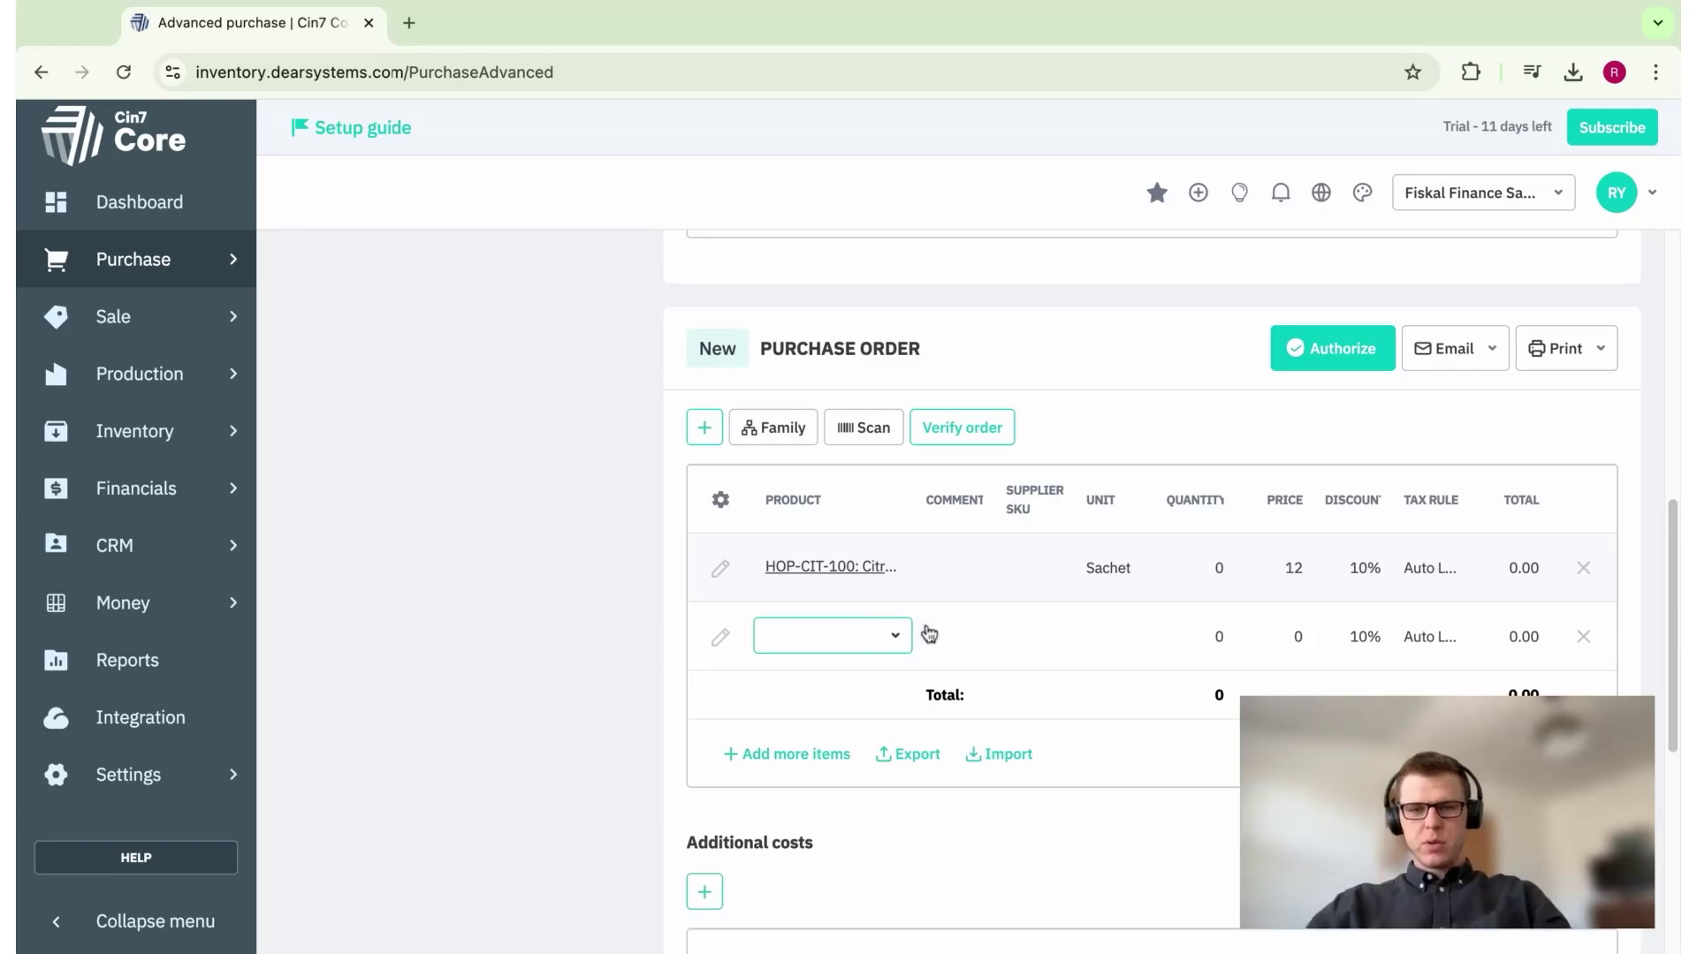
click(890, 643)
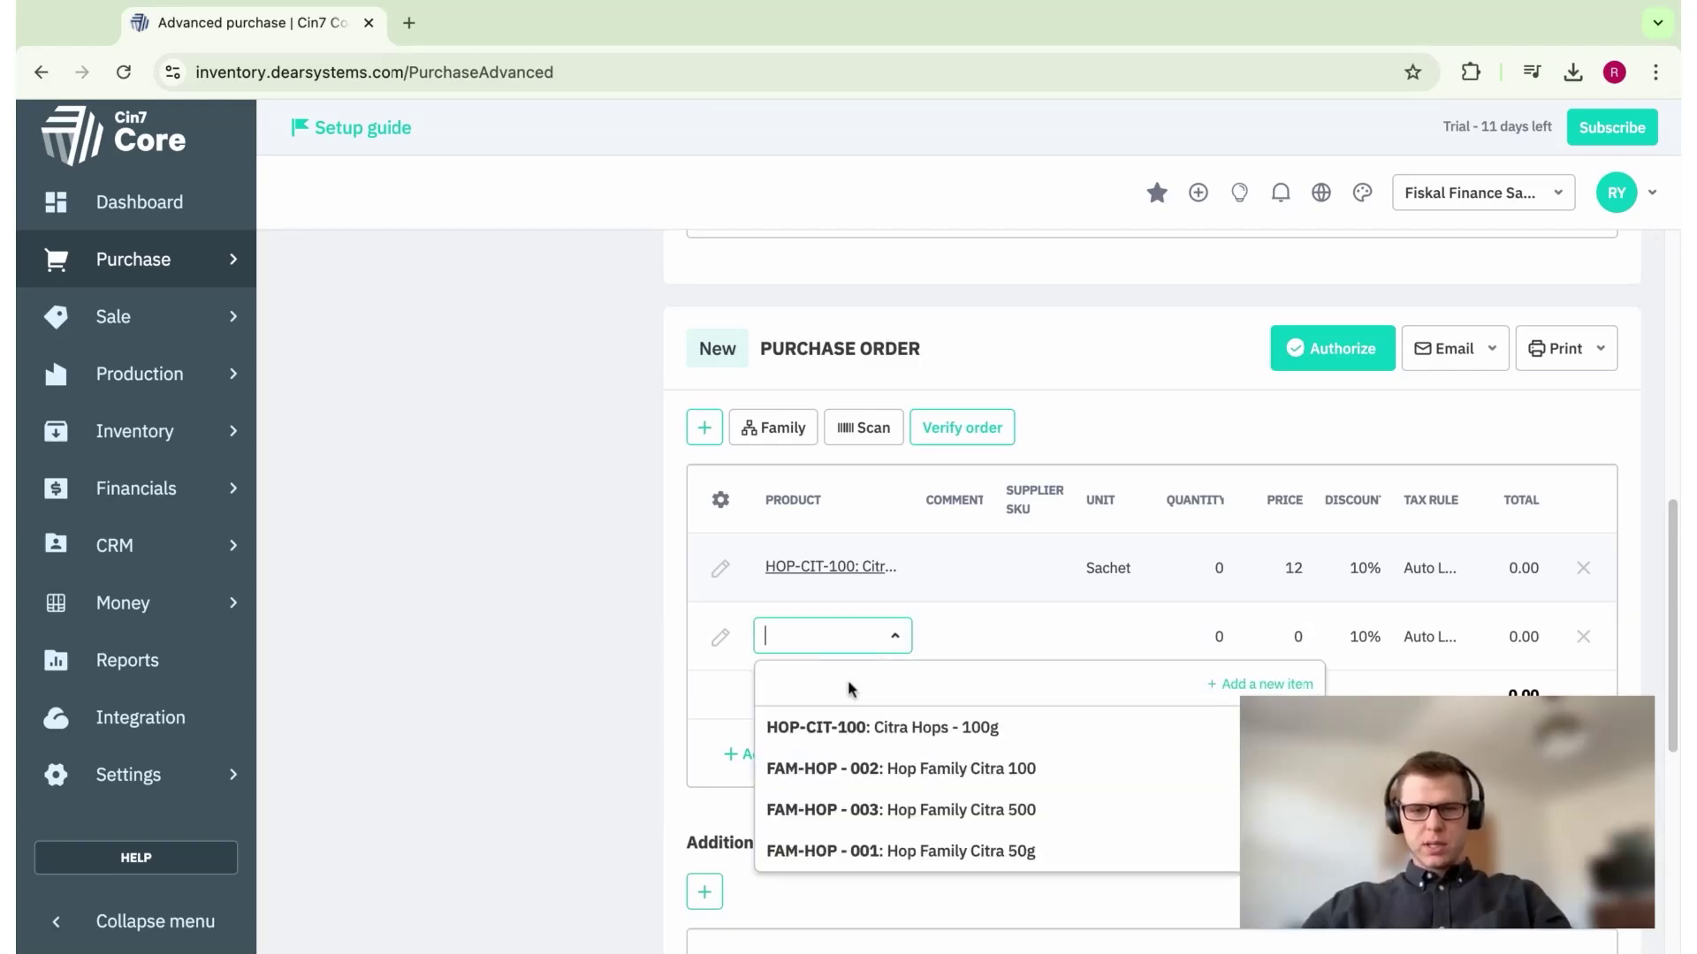
text(Cascade)
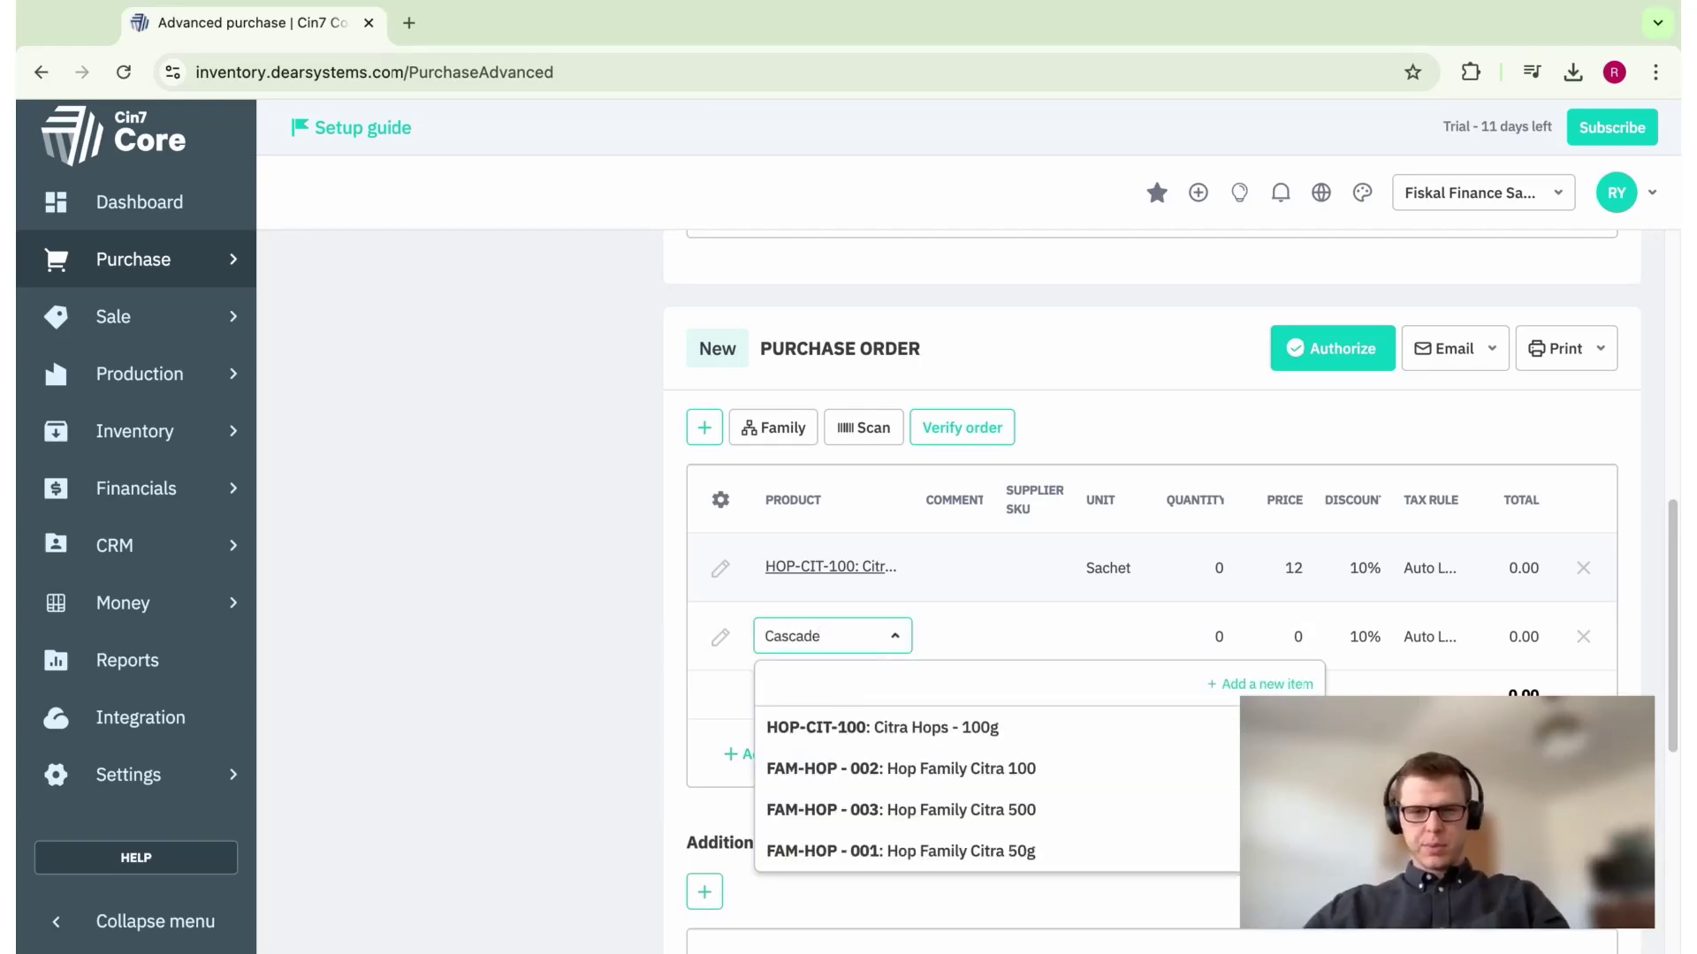
click(948, 741)
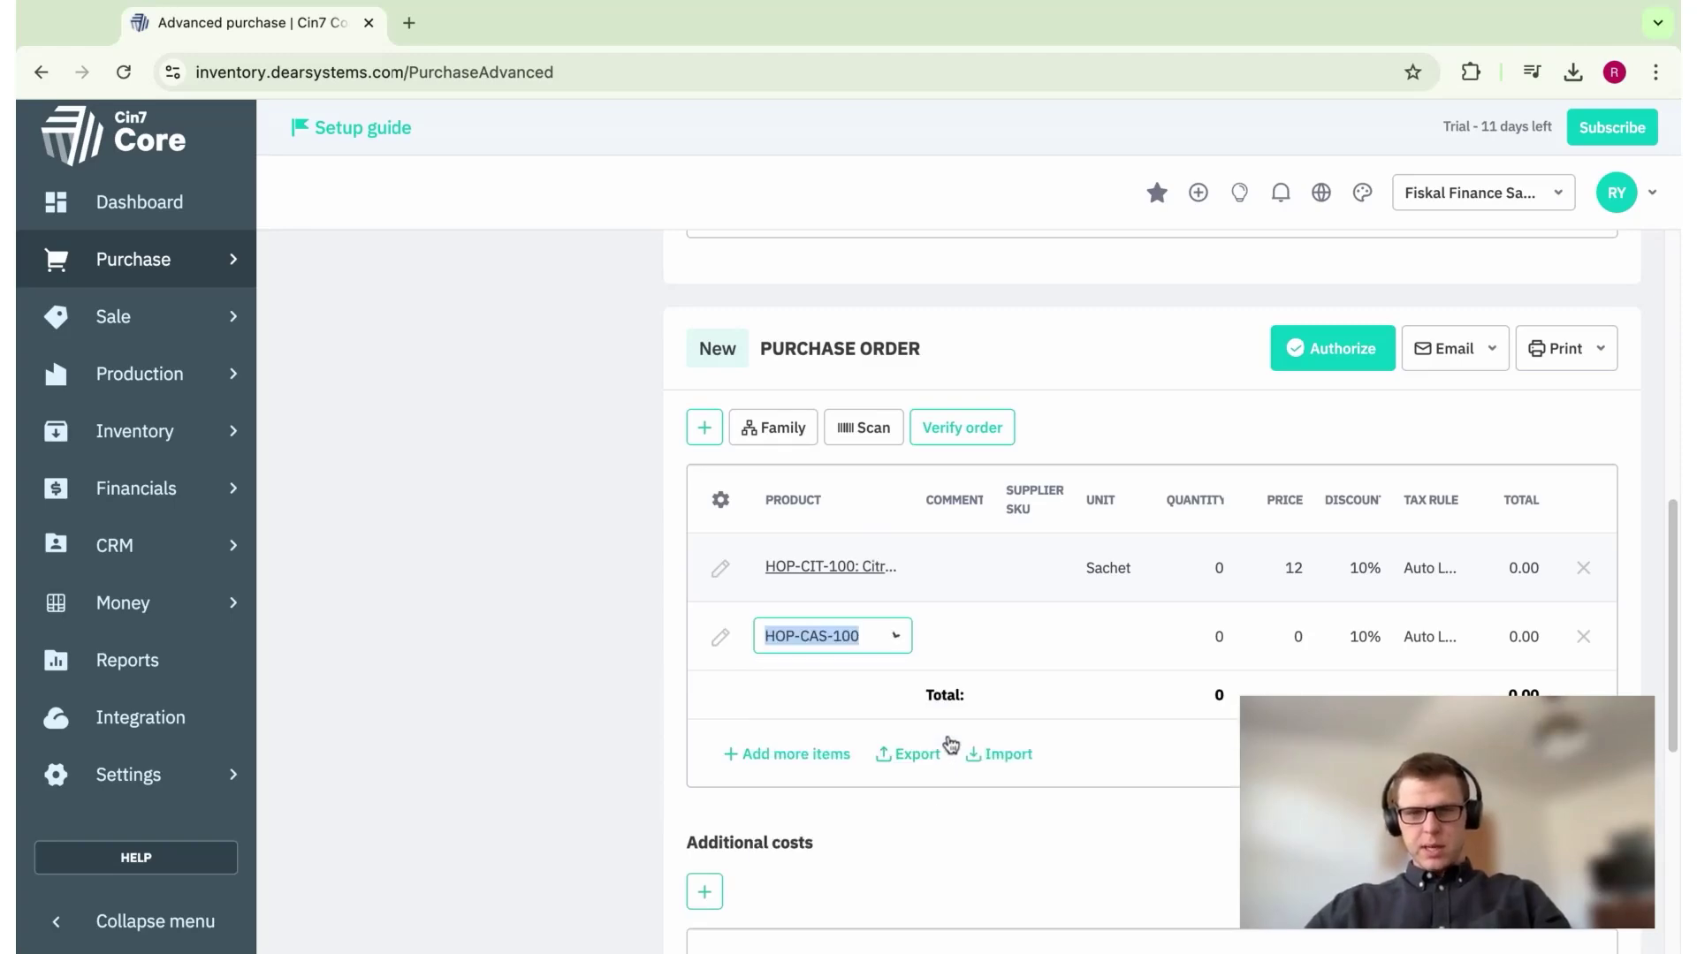
- Add a third order line, find Magnum and choose HOP-MAG-100: Magnum Hop 100g for it
click(826, 708)
click(825, 705)
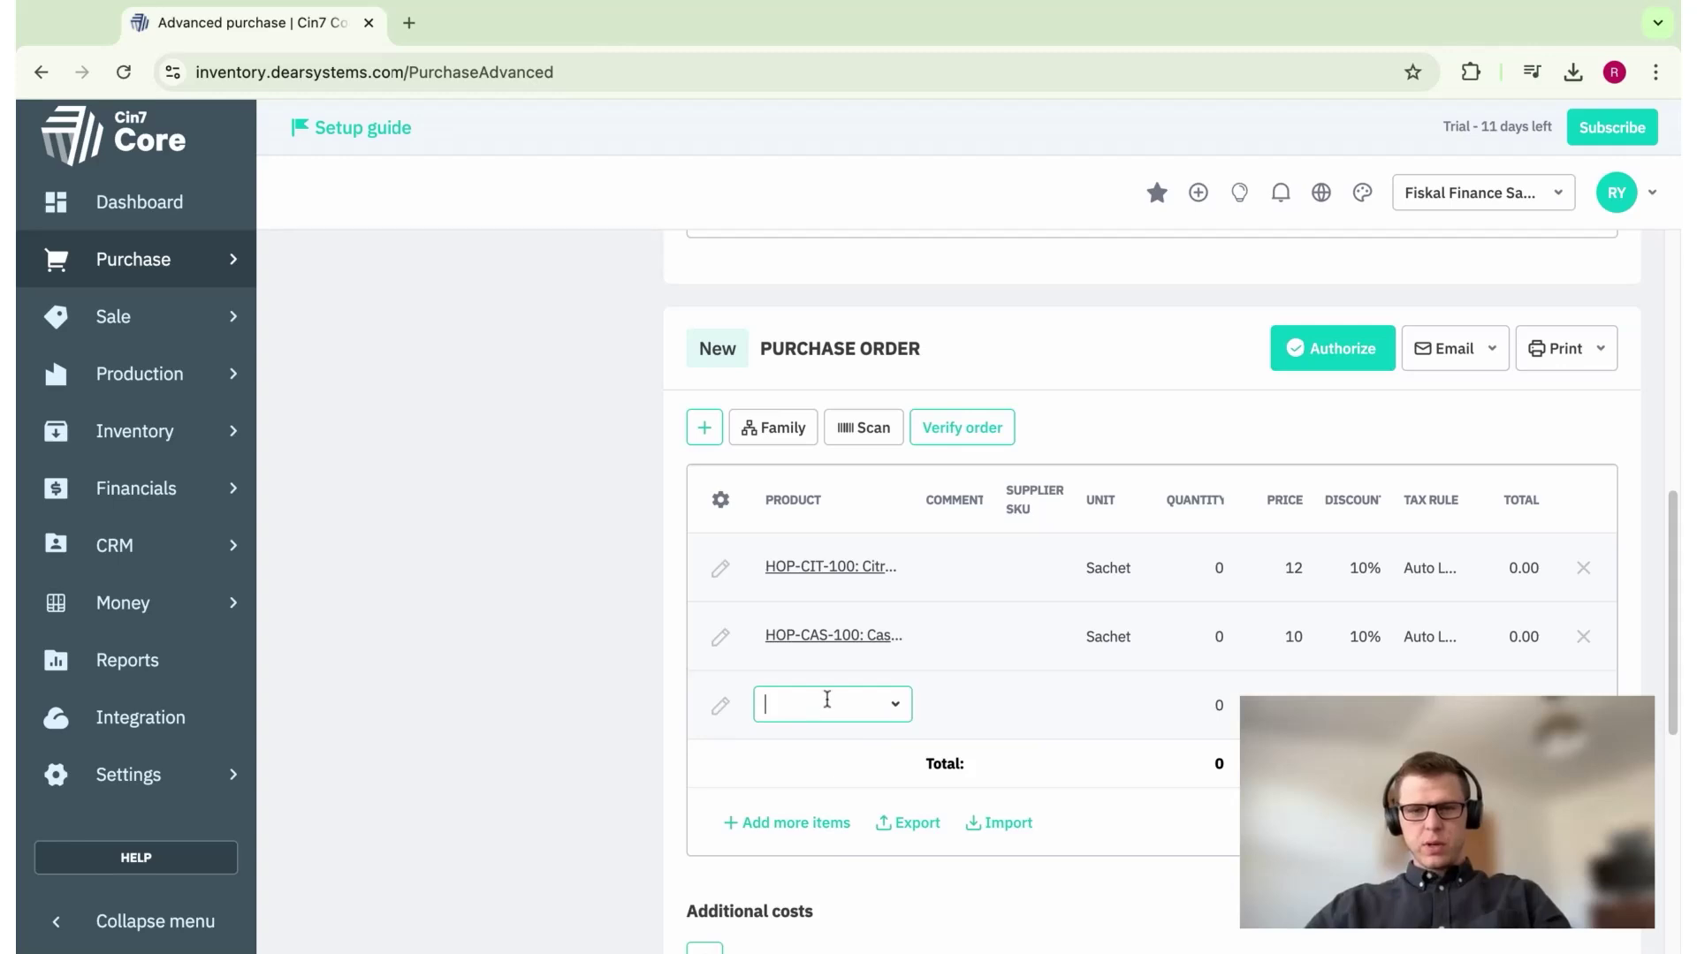
click(899, 714)
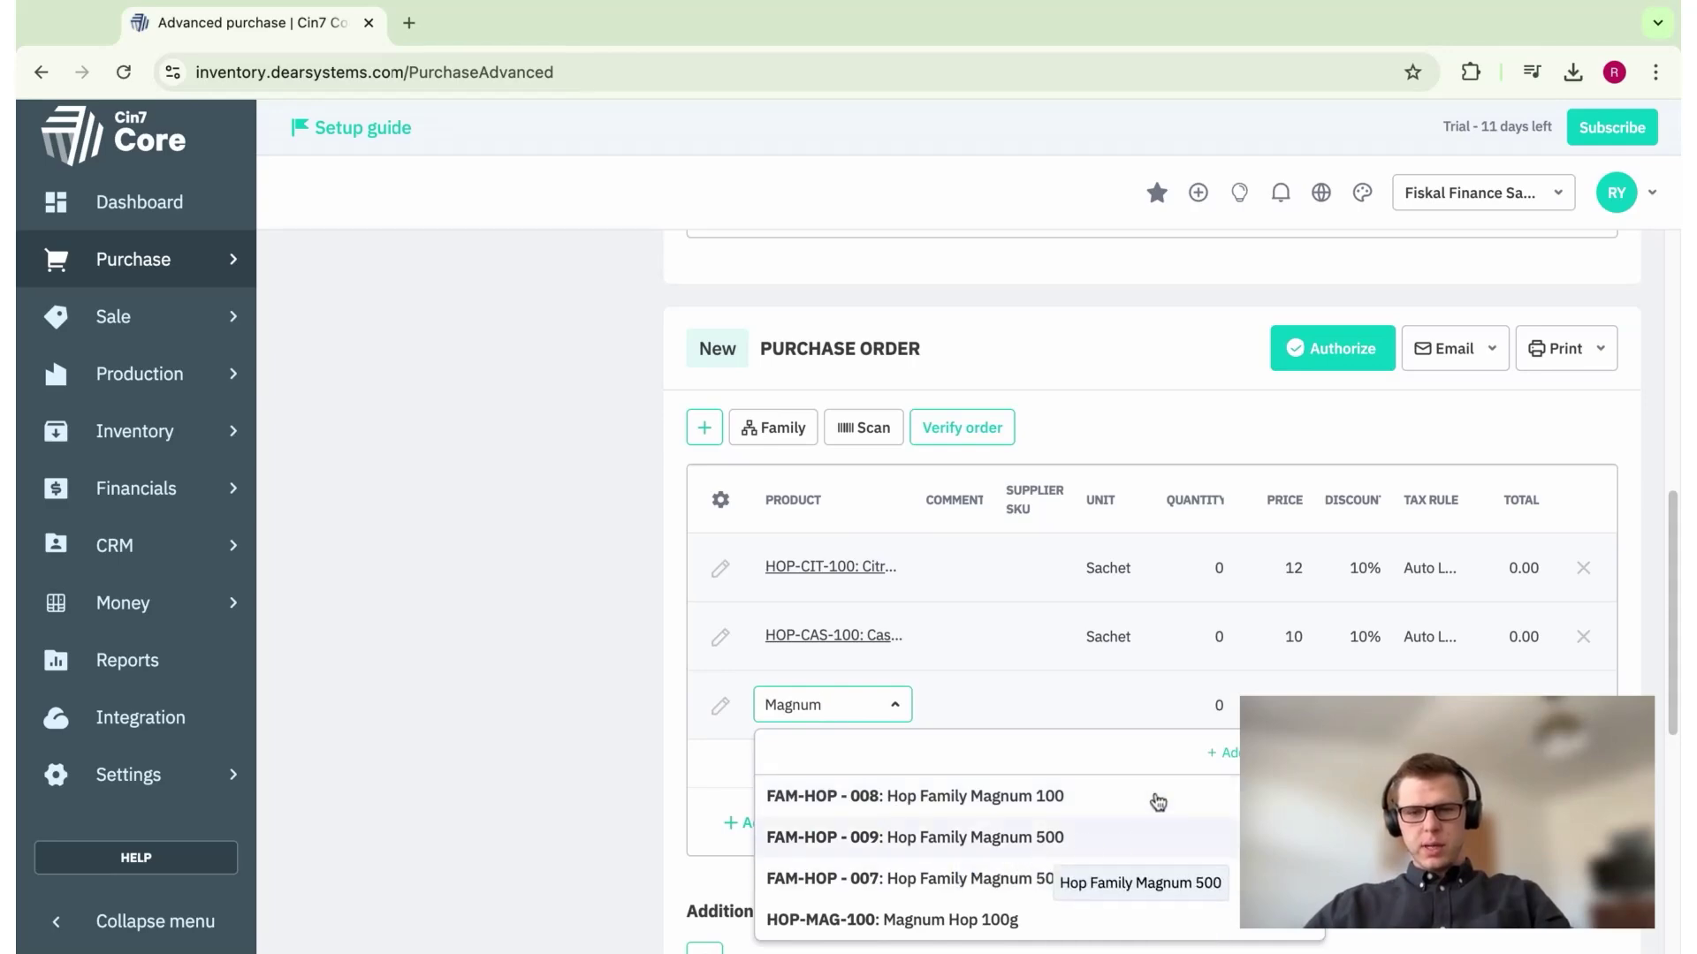
scroll(1012, 644, down, 3)
scroll(939, 664, up, 4)
scroll(939, 664, up, 3)
scroll(939, 662, down, 4)
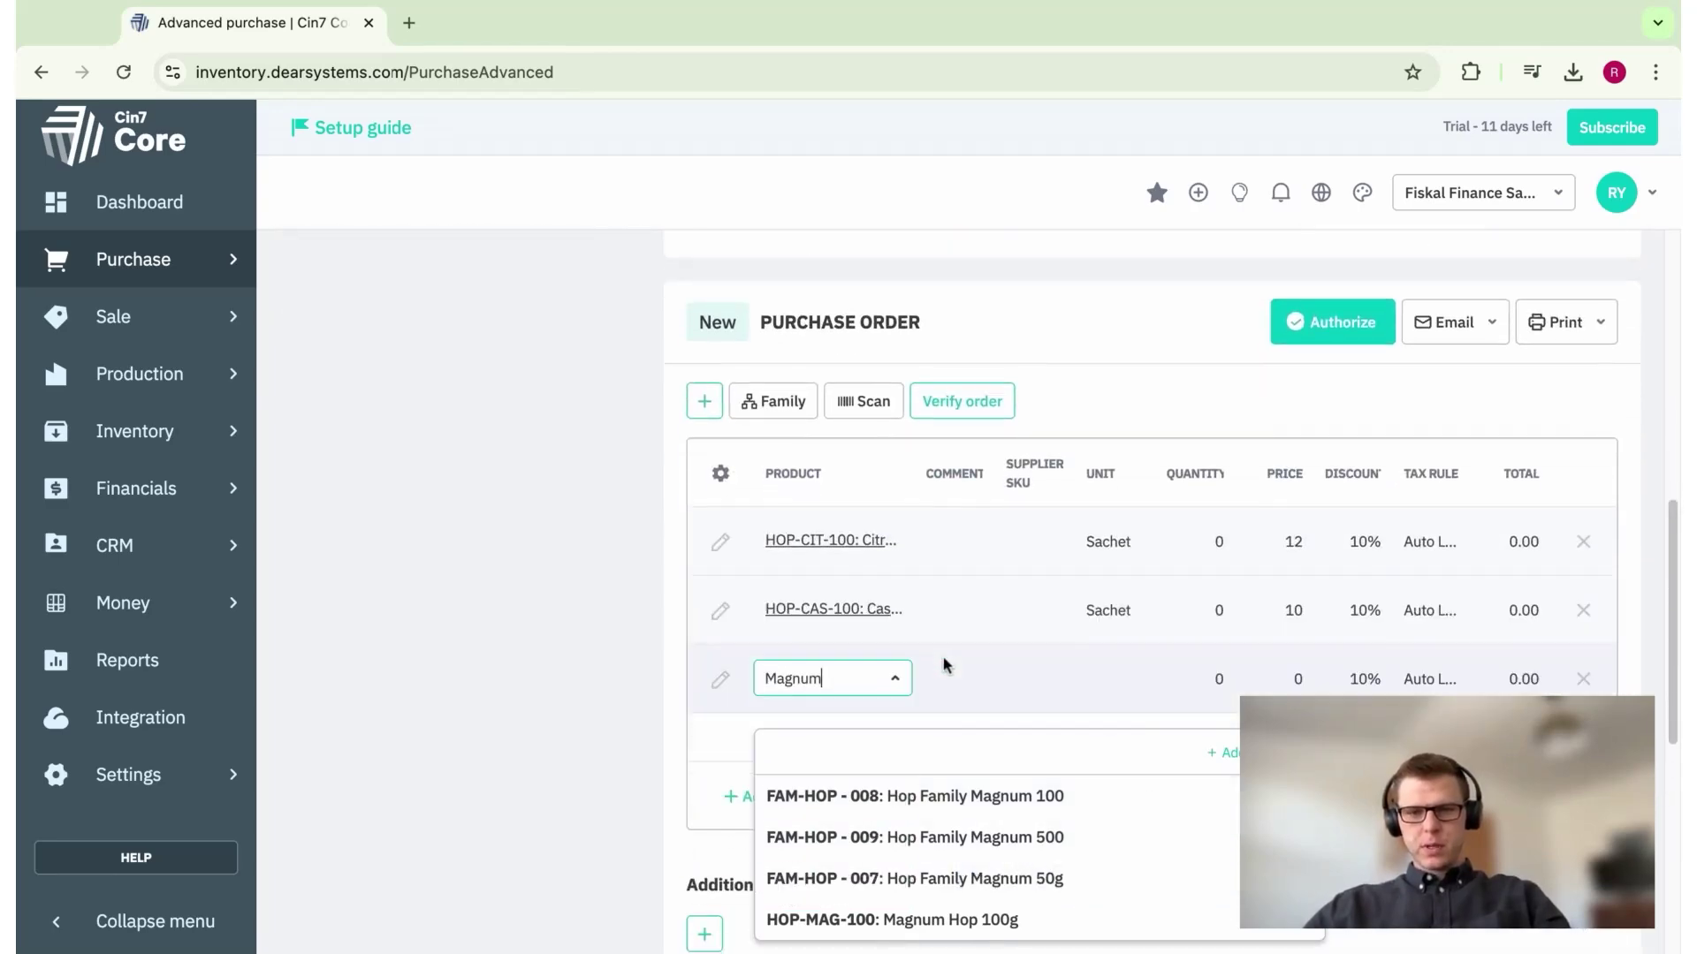
click(977, 921)
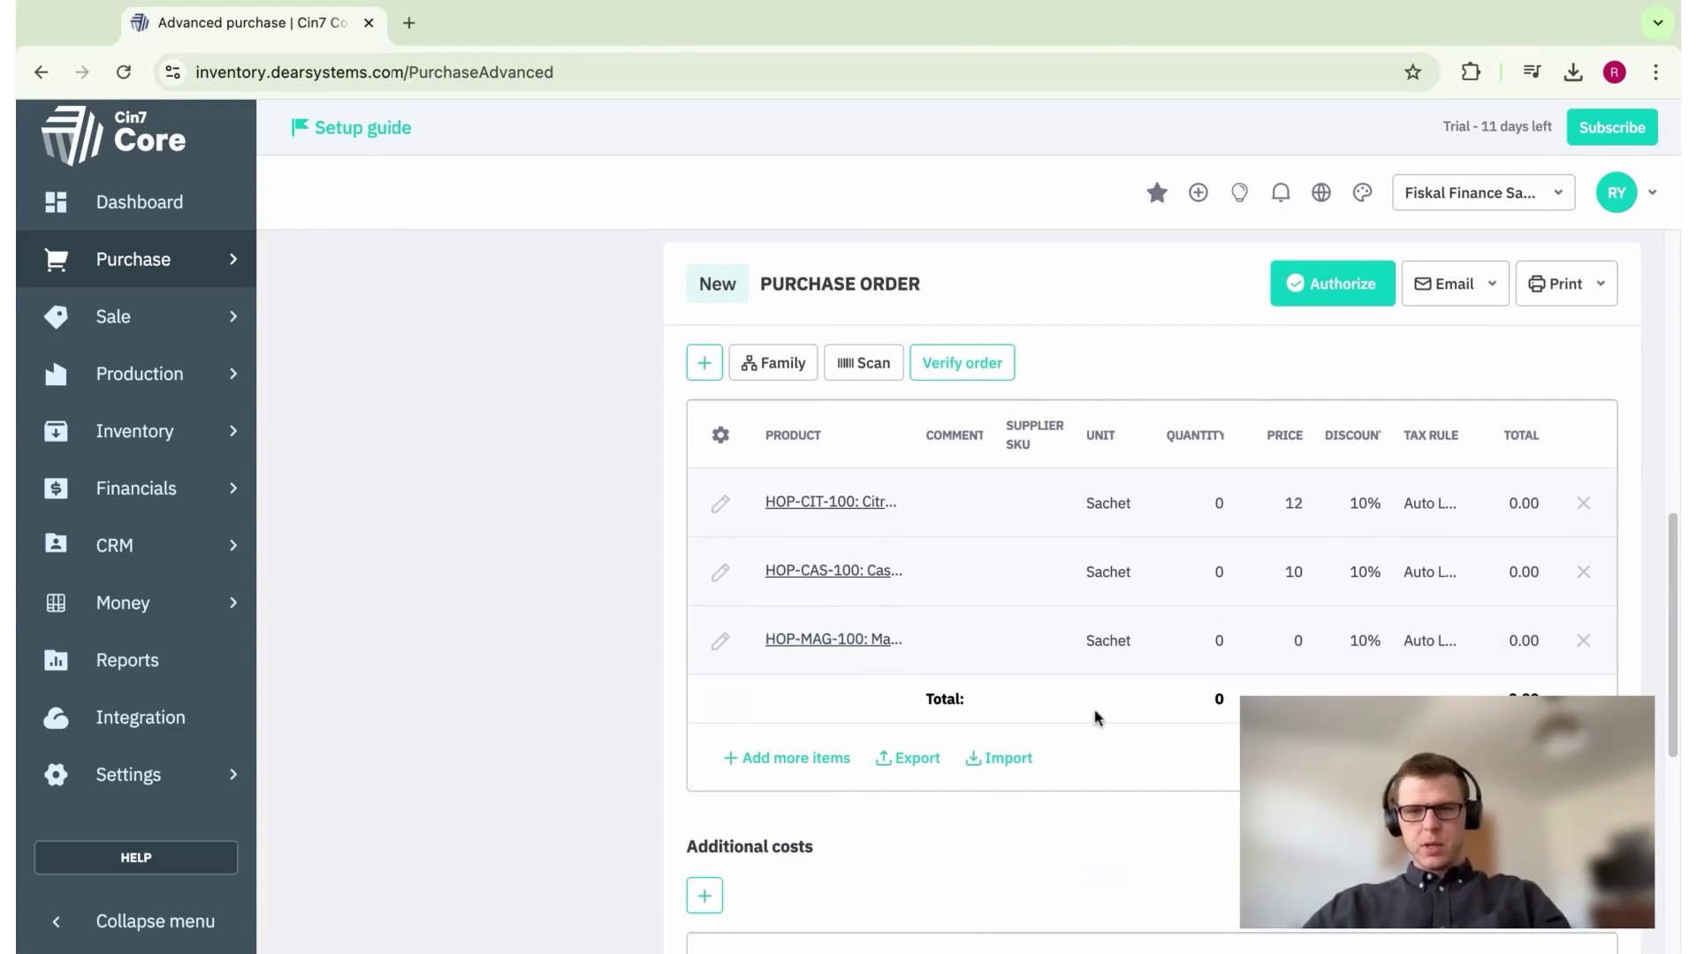
- Set the quantity of the HOP-CIT-100 line to 20
mouse_move(871, 643)
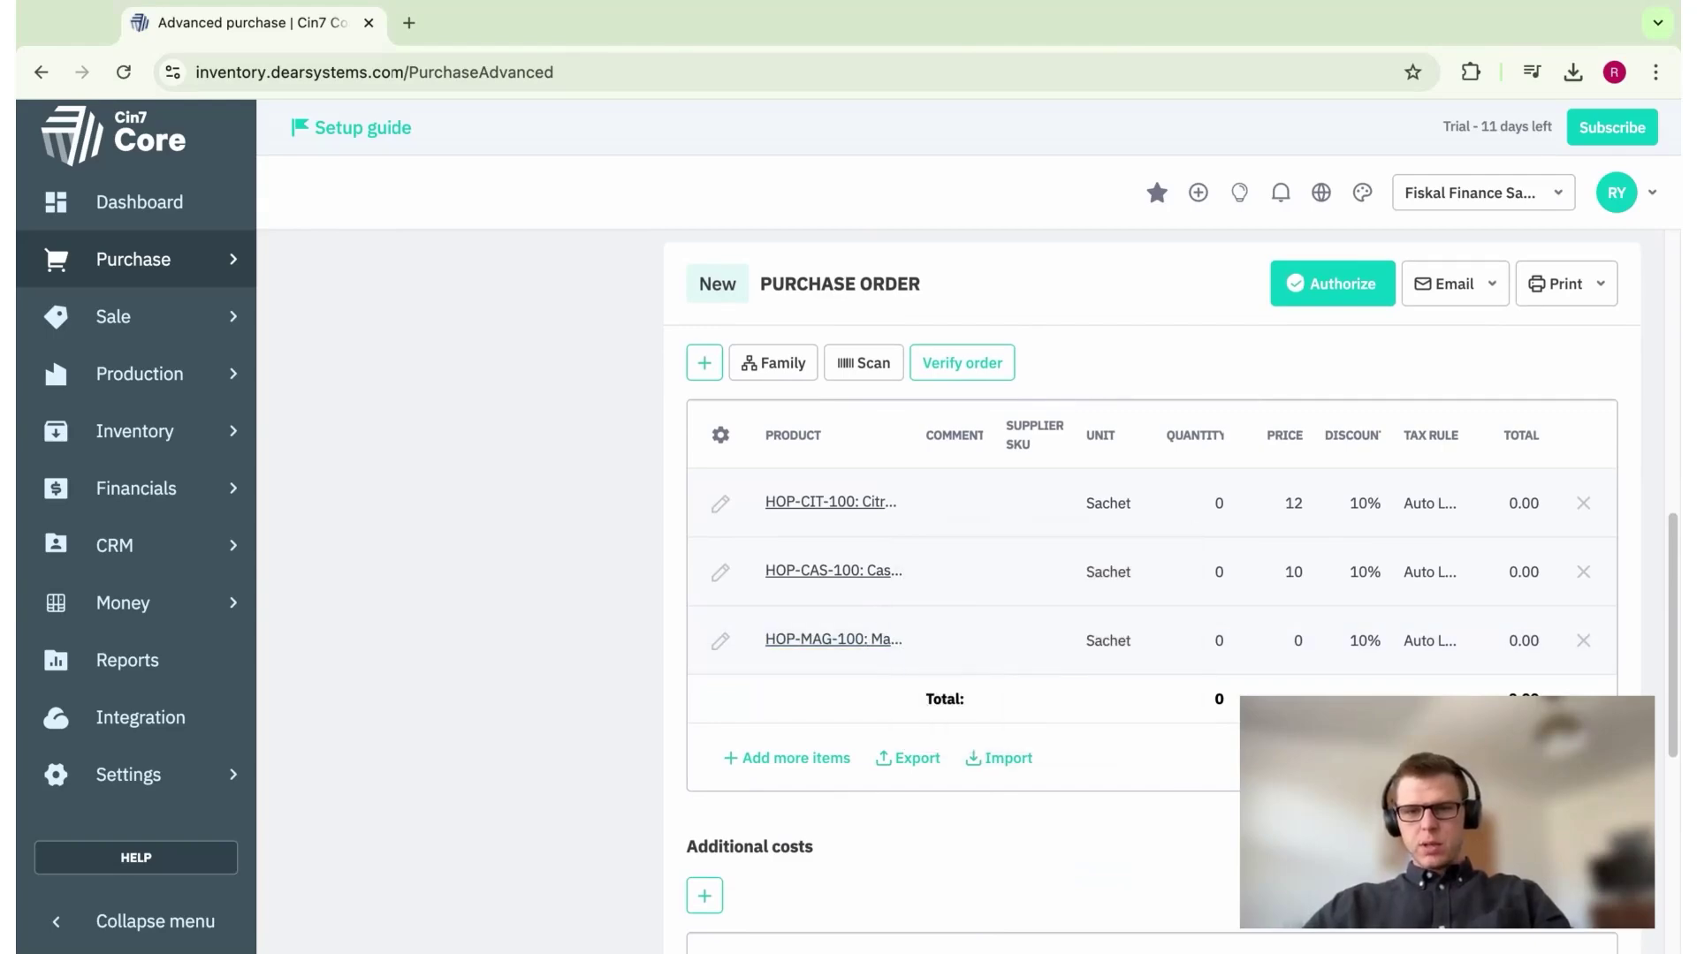
click(1219, 517)
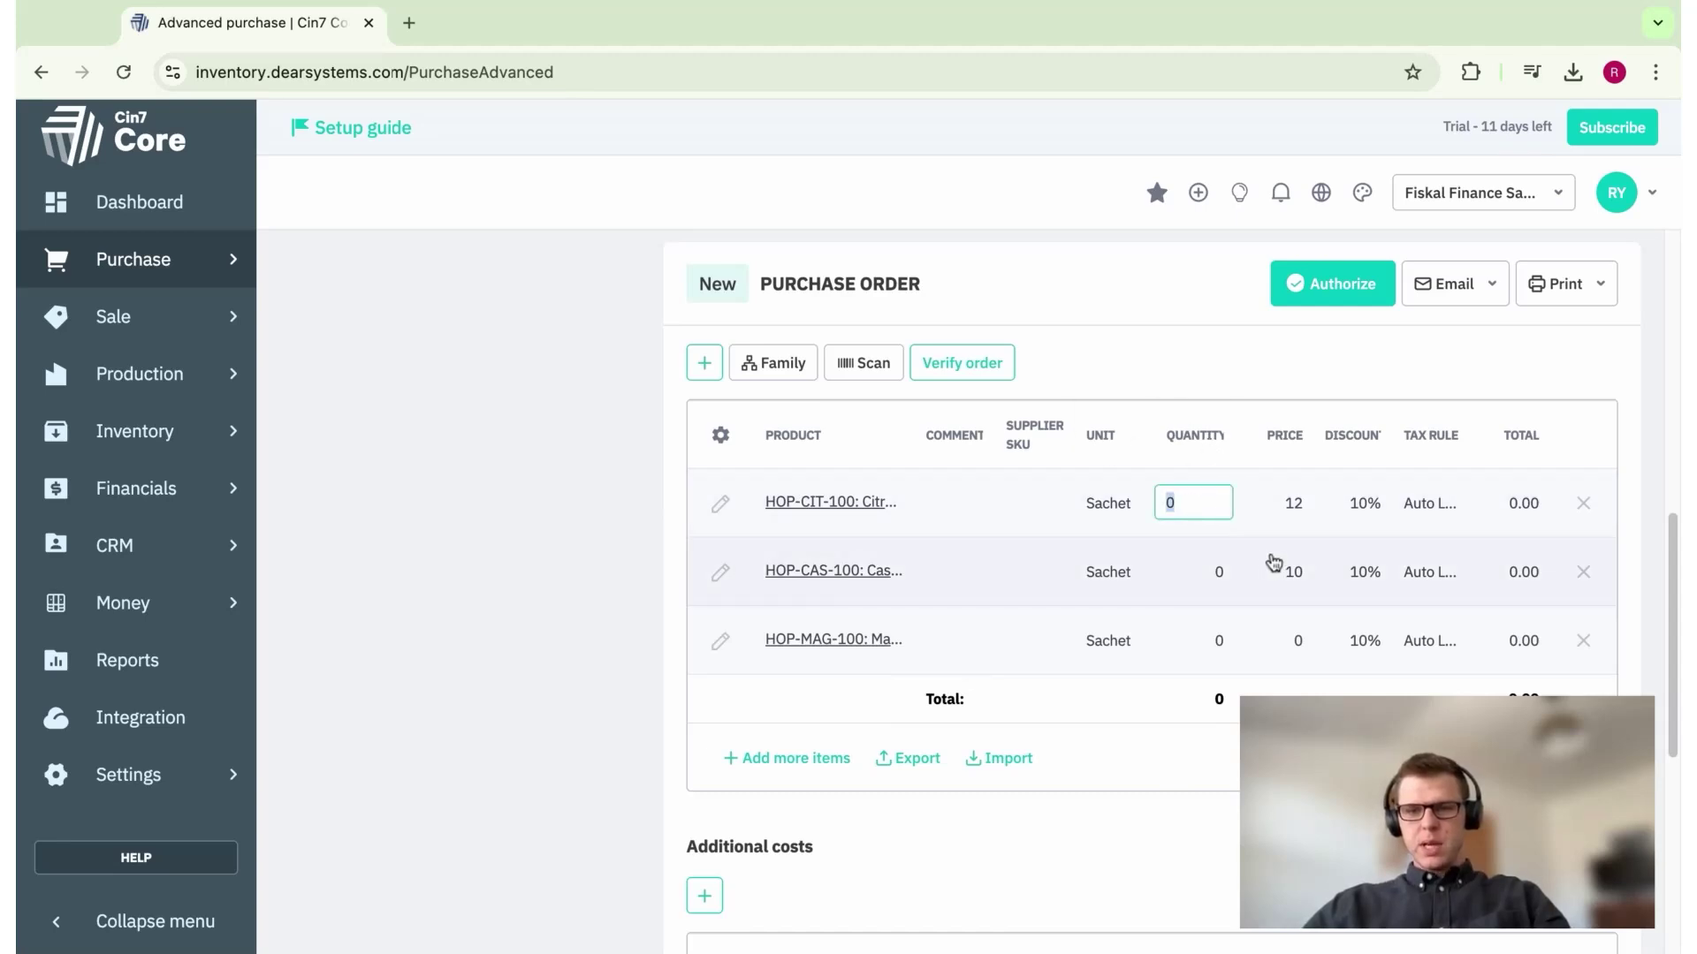
click(1304, 689)
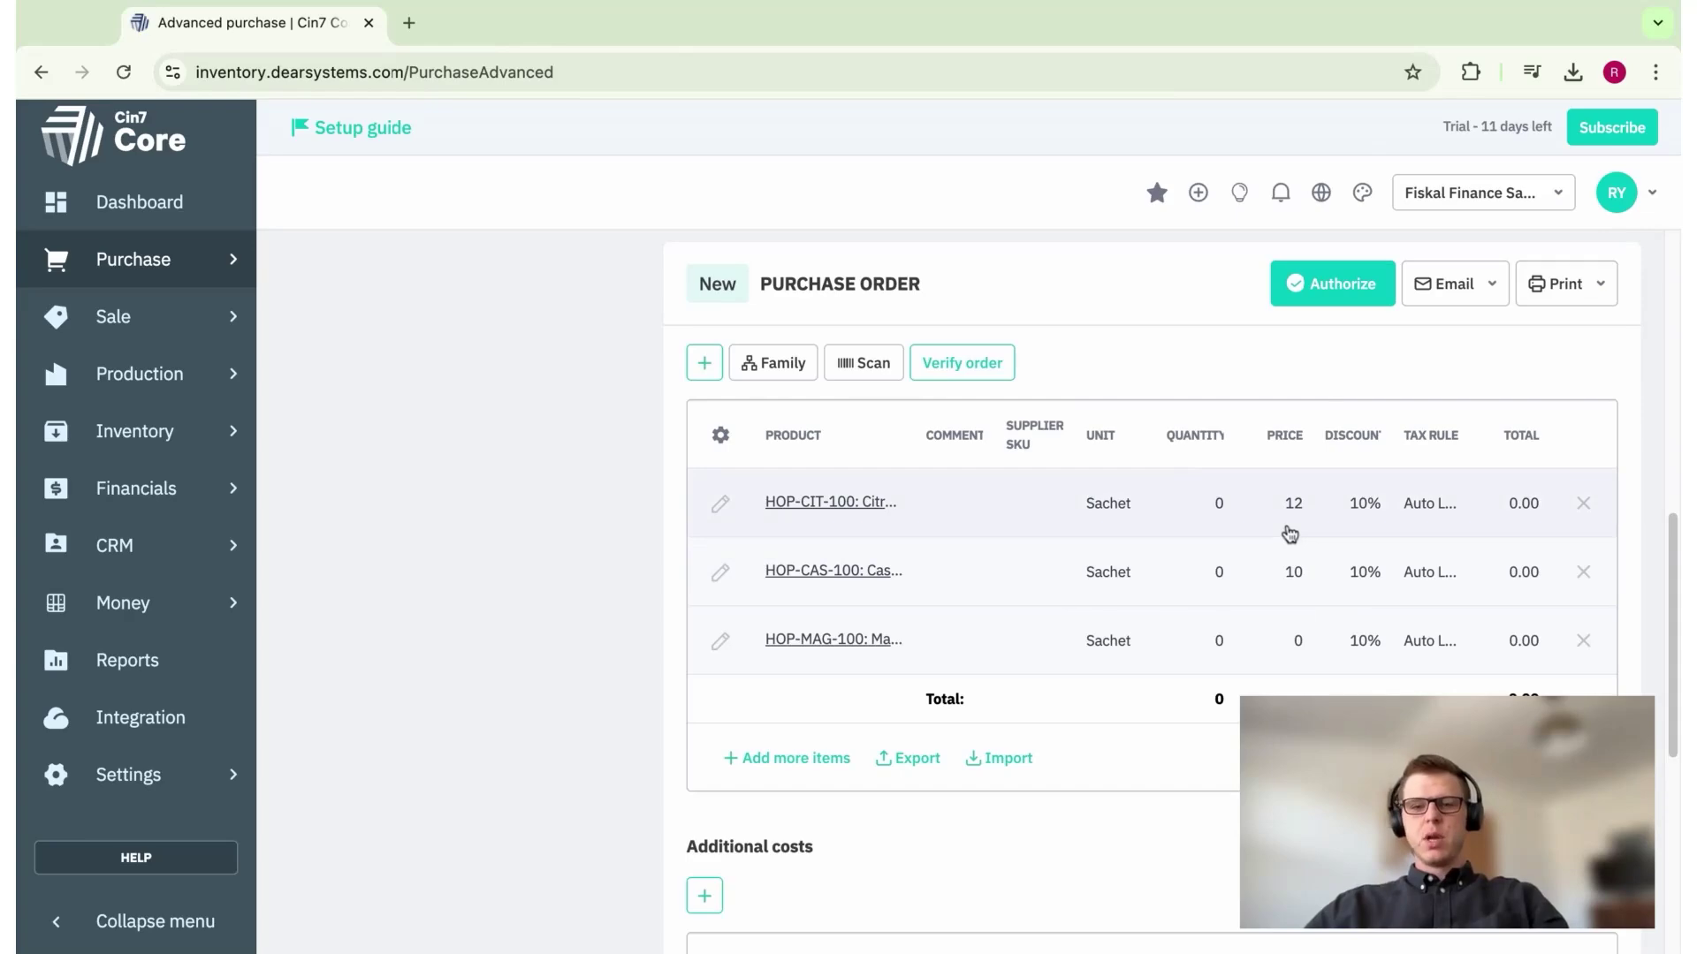
mouse_move(858, 513)
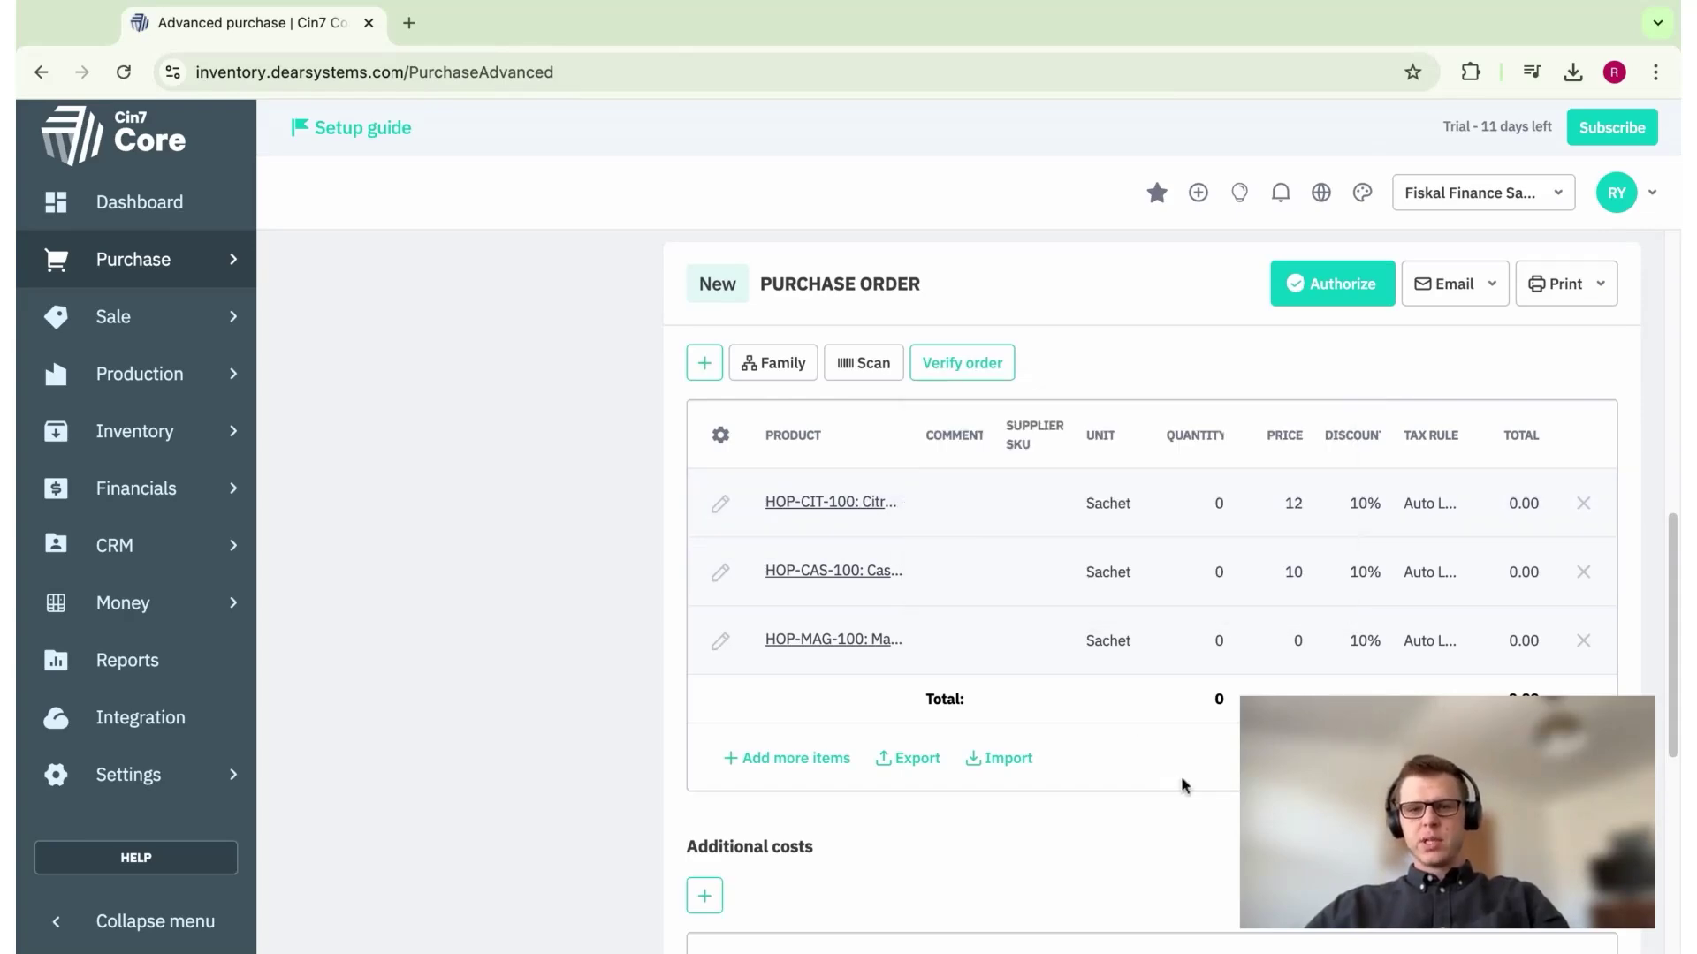
click(1224, 508)
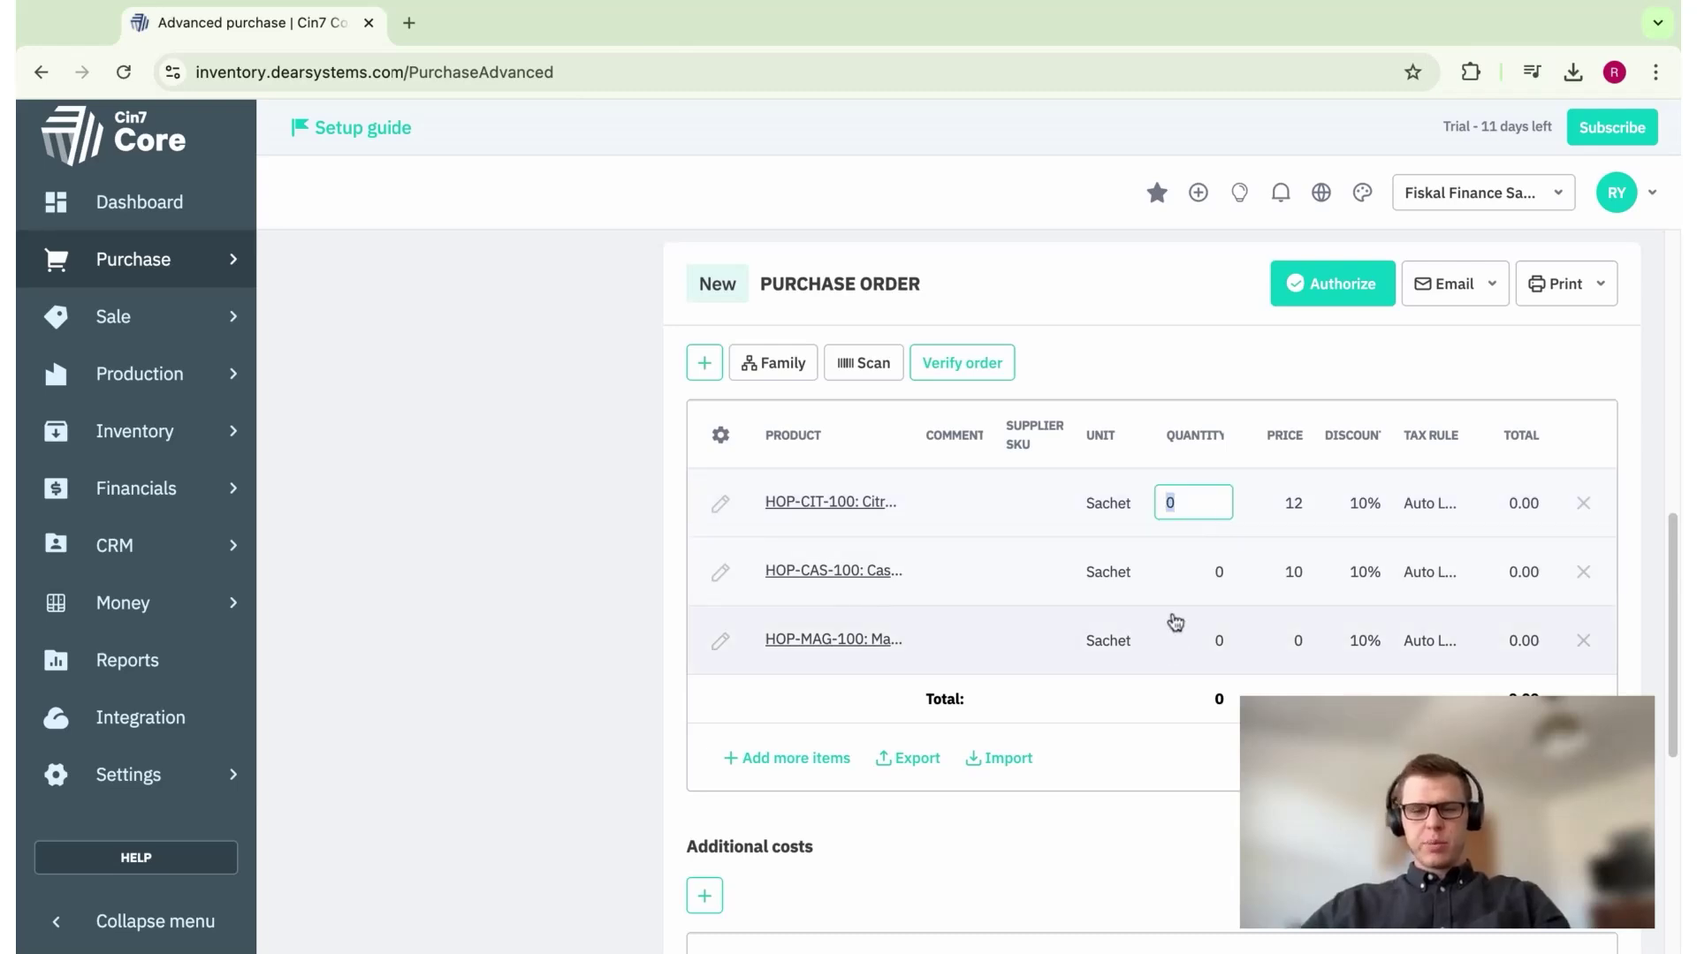
text(20)
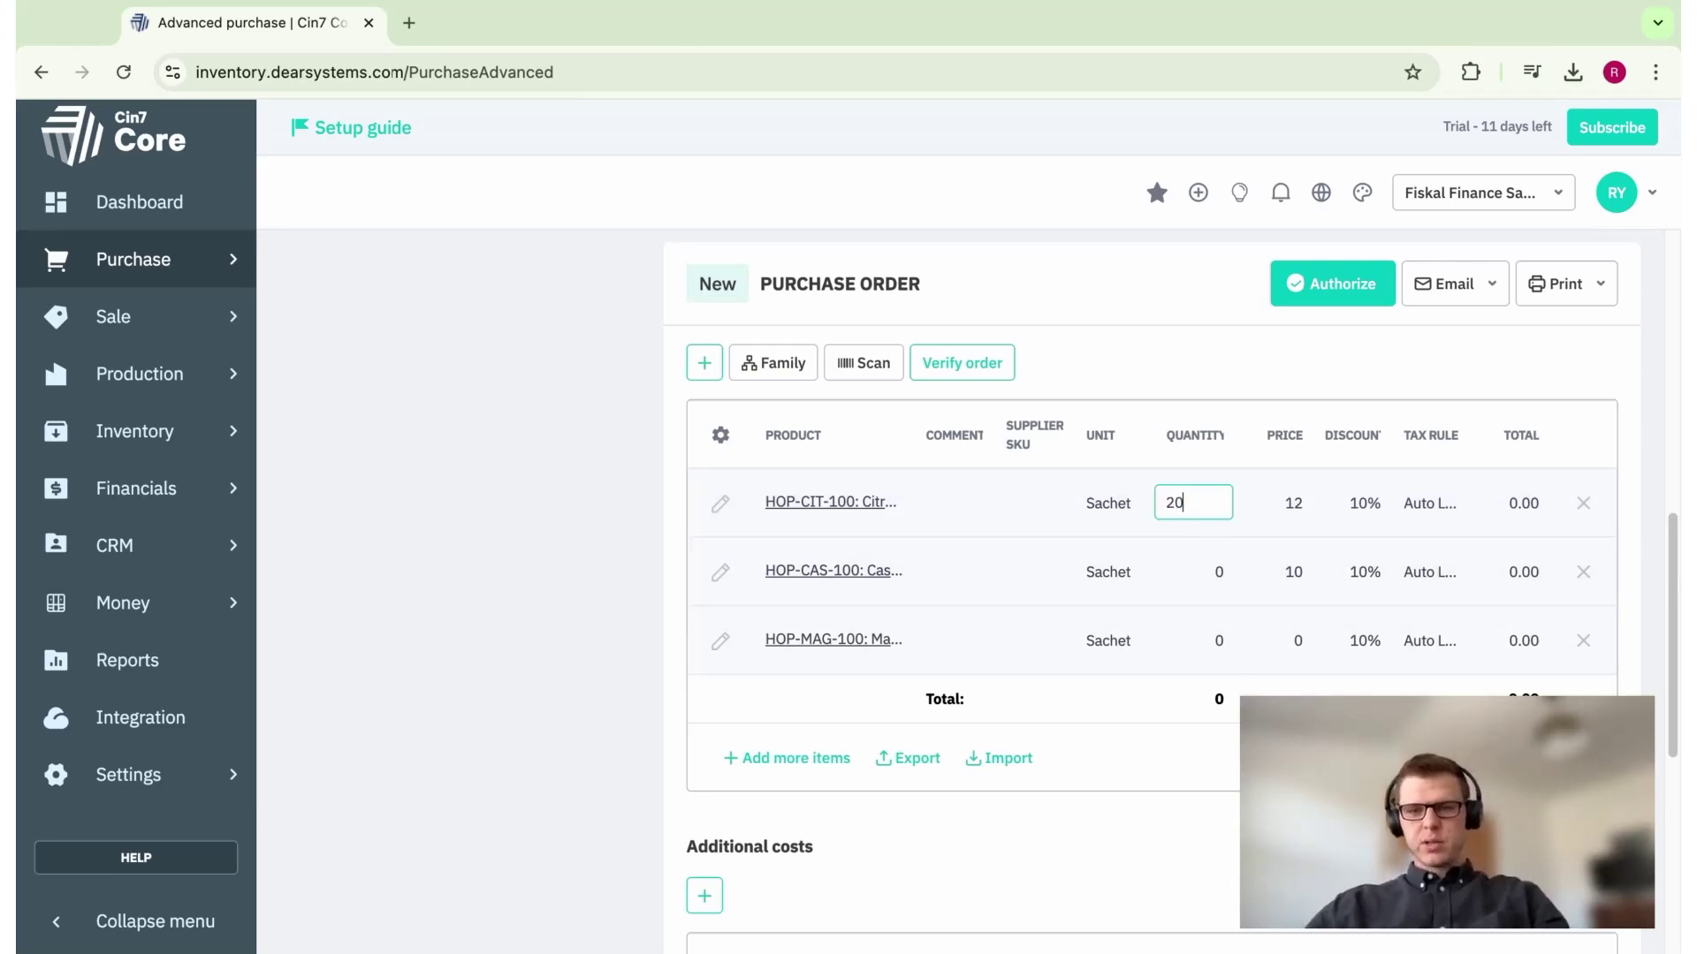
click(1253, 751)
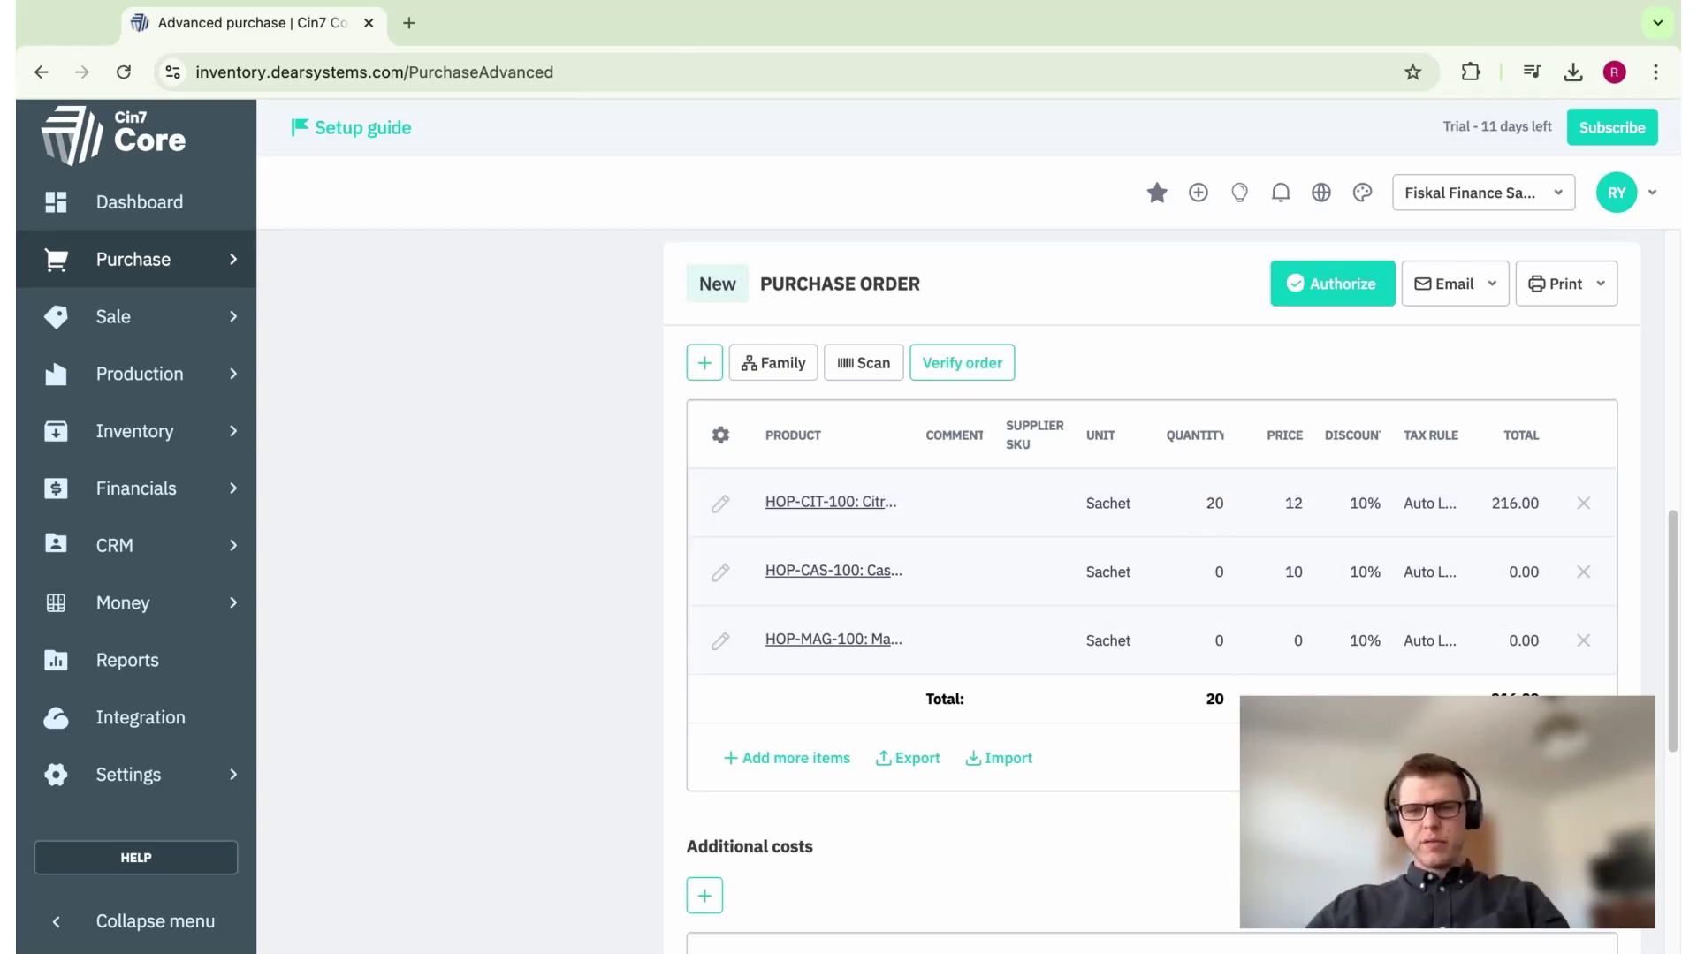
- Set the quantity of the HOP-CAS-100 line to 30 and of the HOP-MAG-100 line to 50
click(1201, 581)
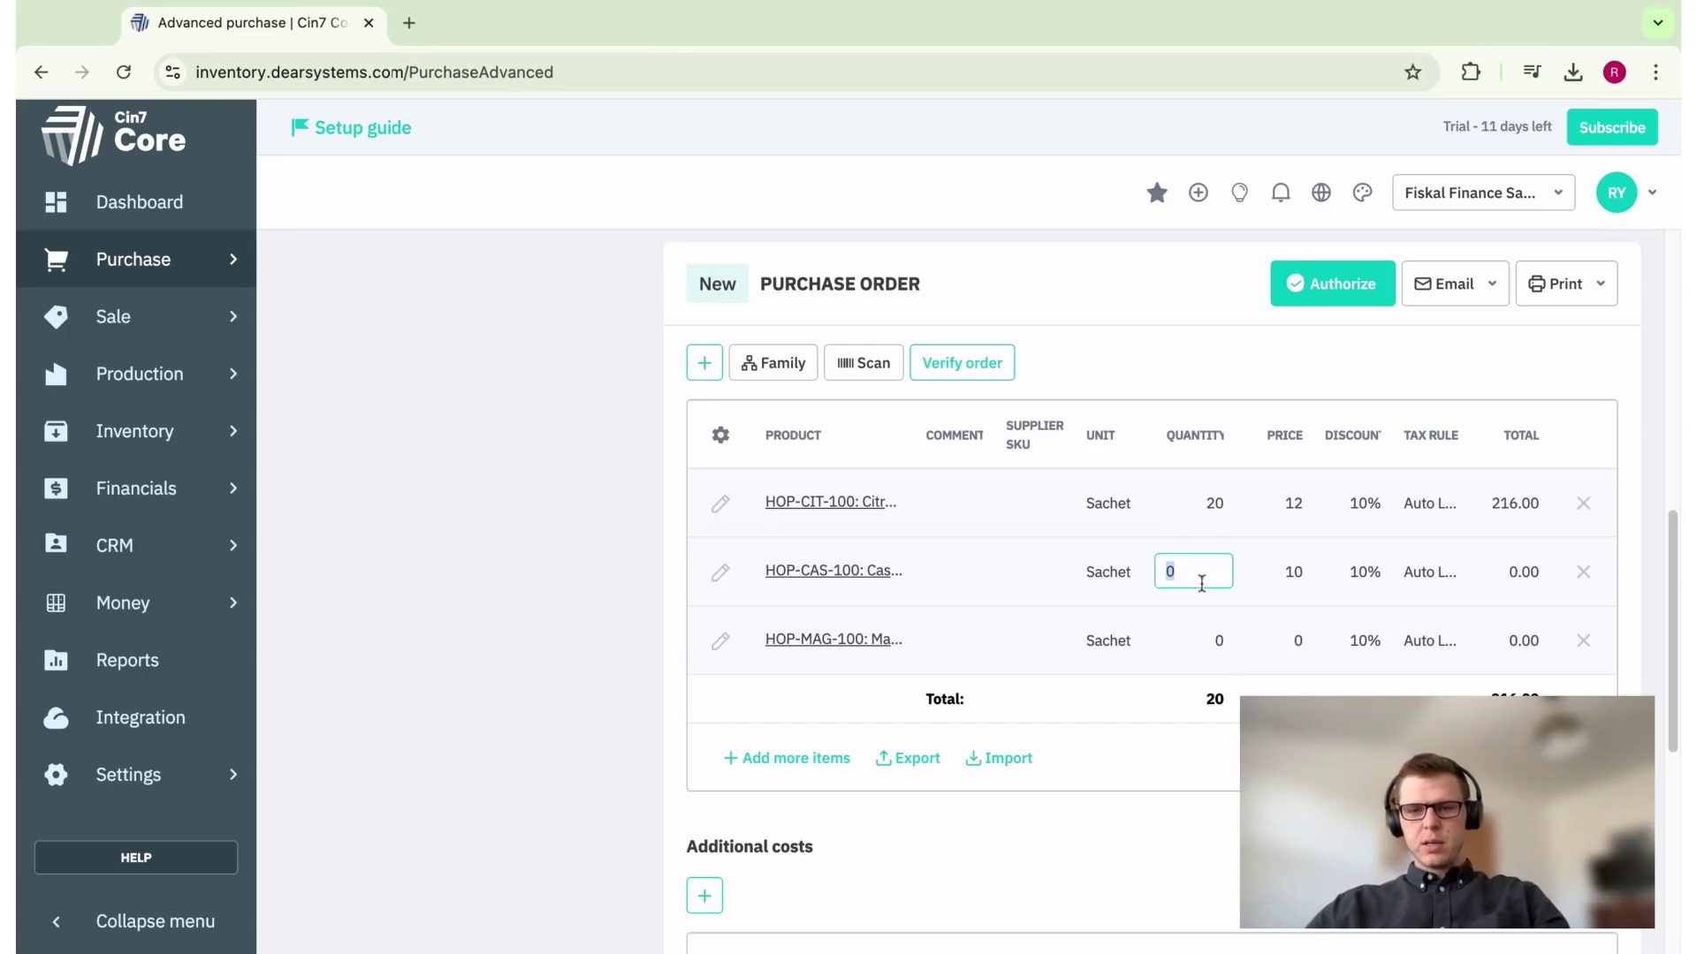
click(1216, 744)
click(1219, 645)
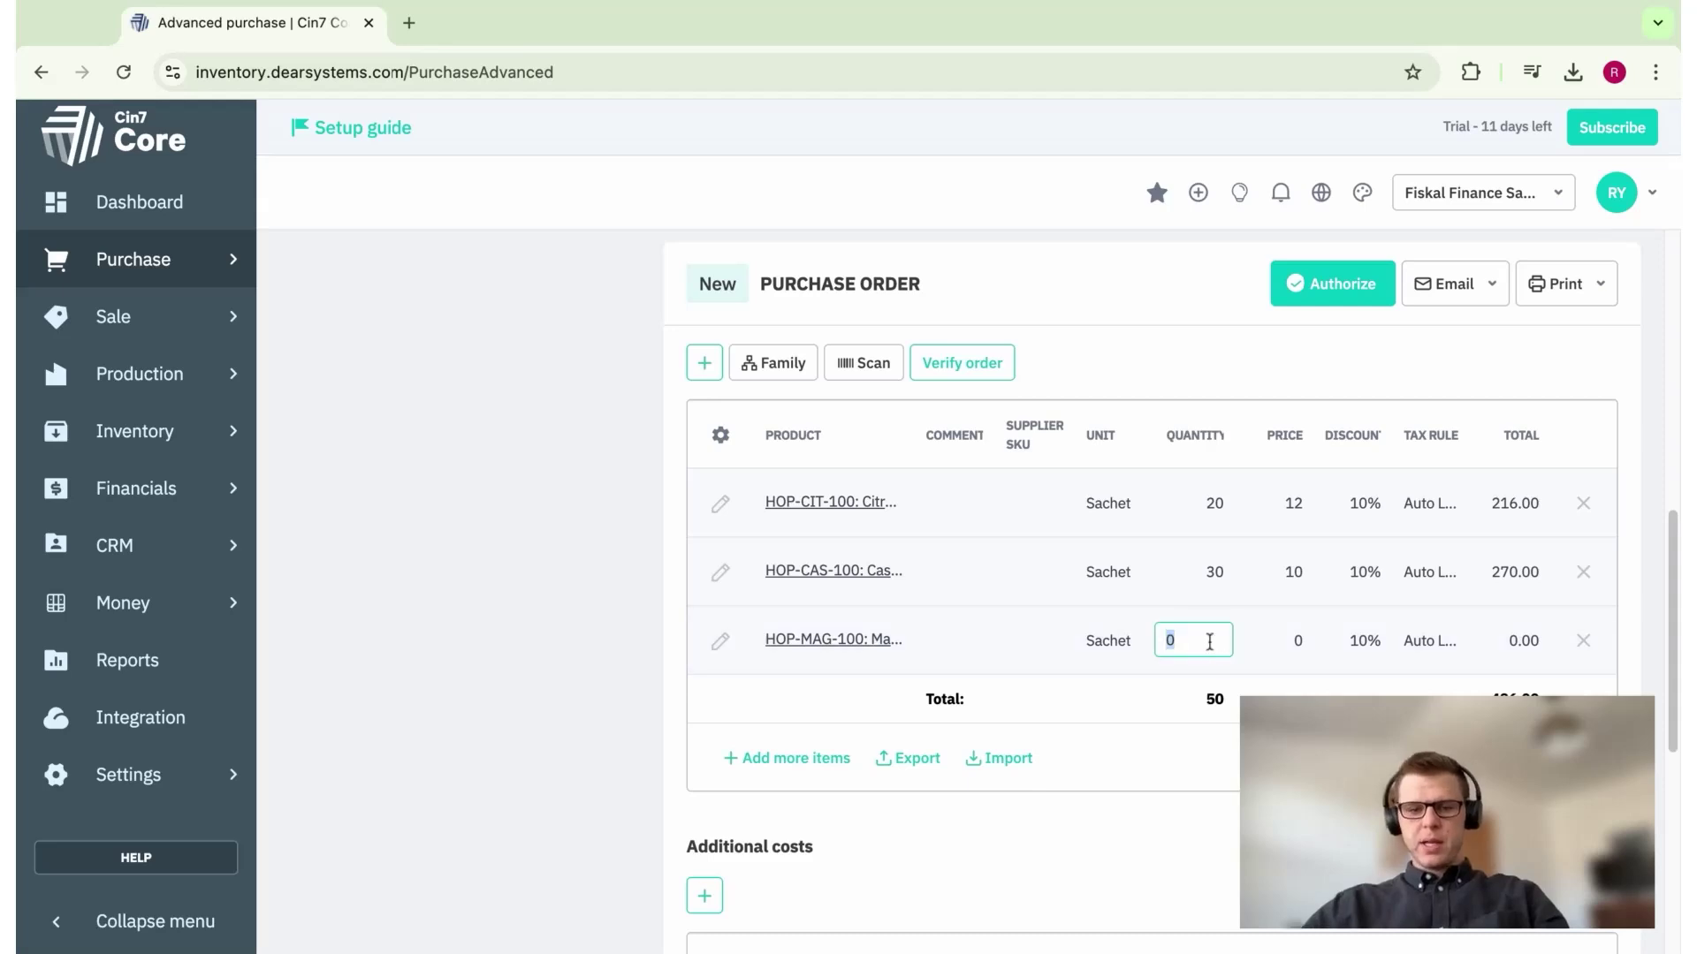
click(1213, 699)
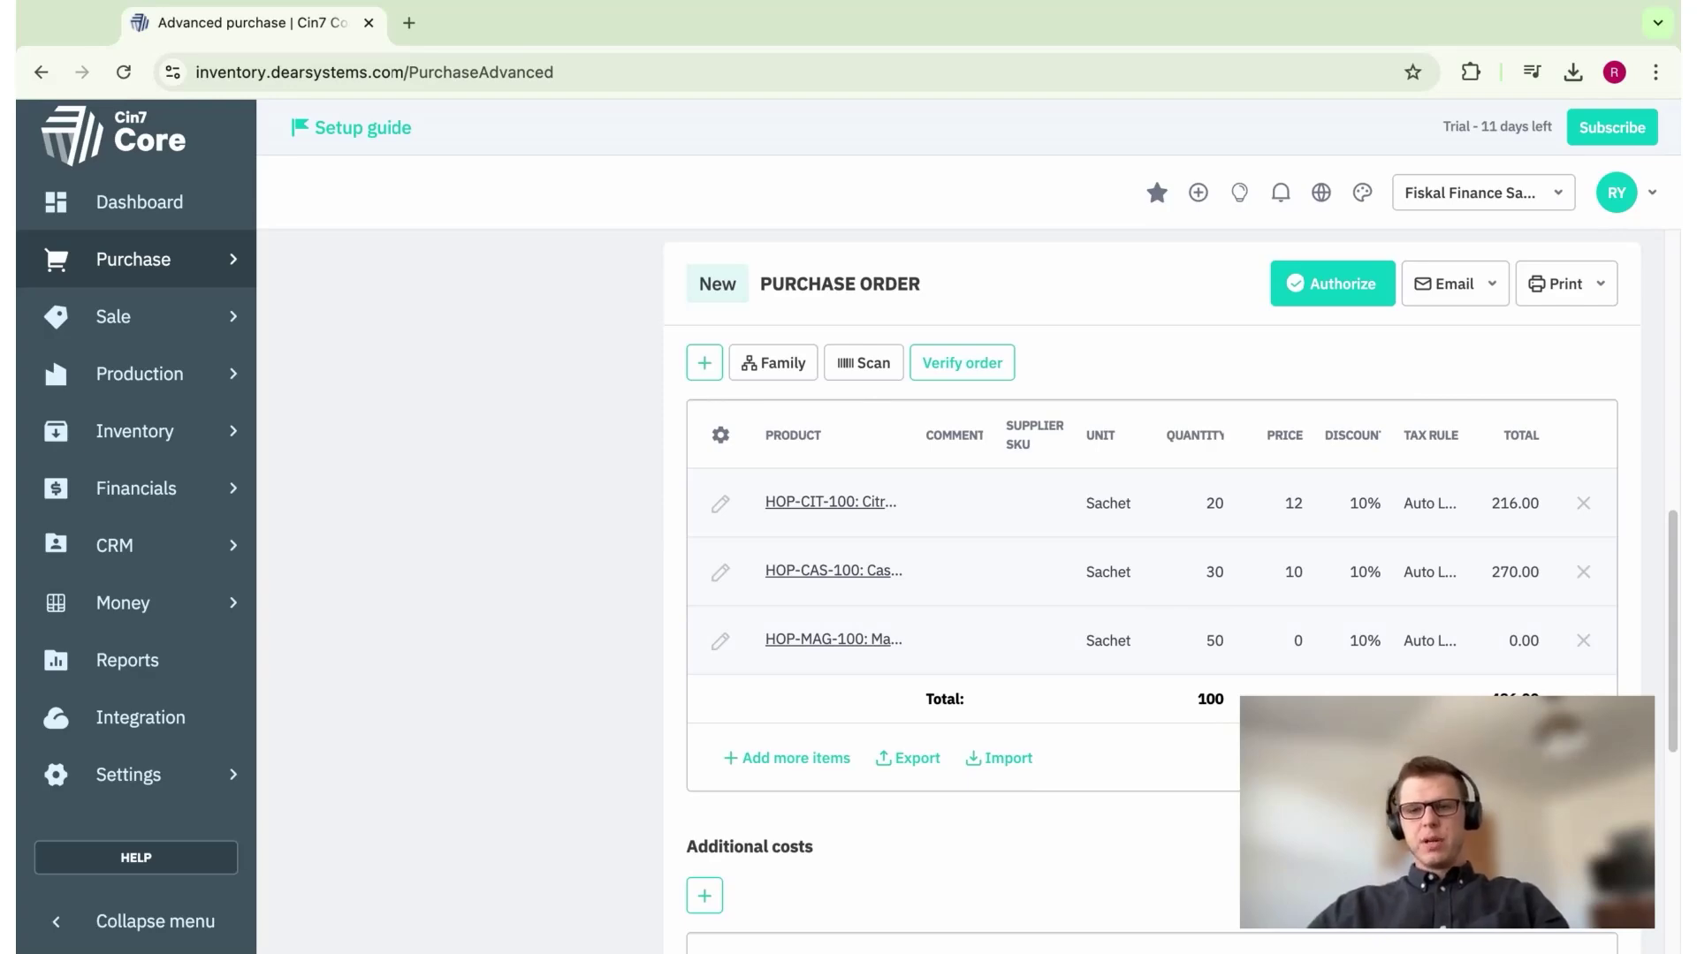
- Save the new advanced purchase for Ryan's Hop Farms
scroll(1149, 592, up, 3)
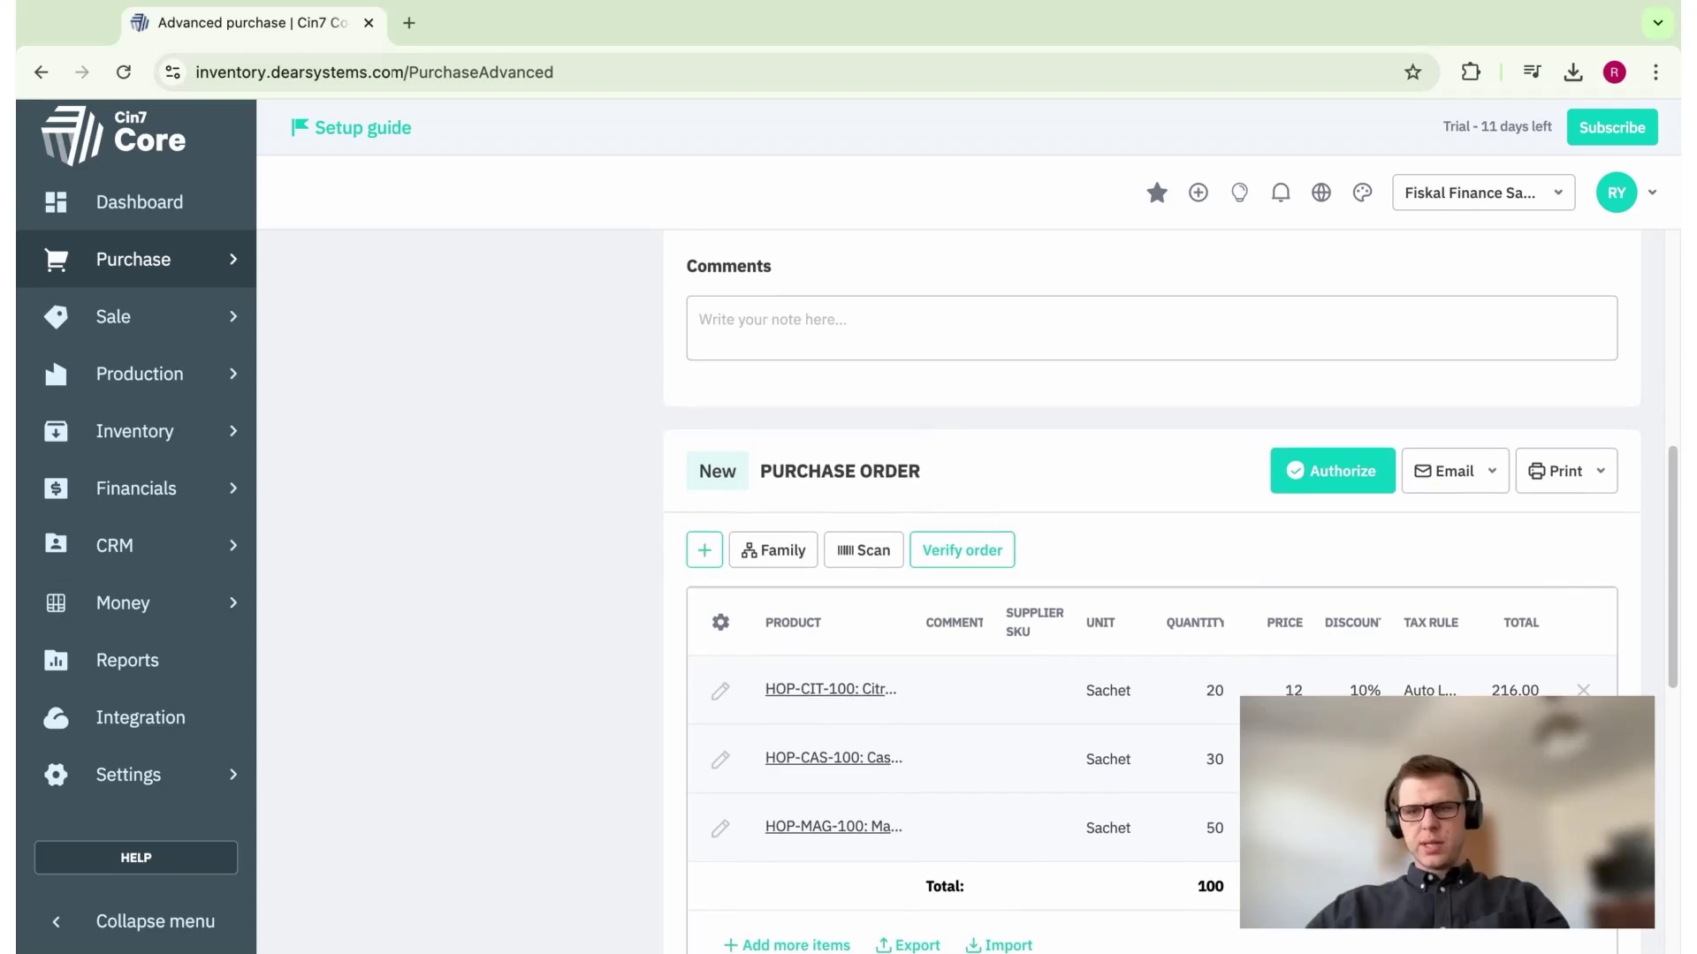
scroll(1149, 593, up, 2)
scroll(1149, 592, up, 5)
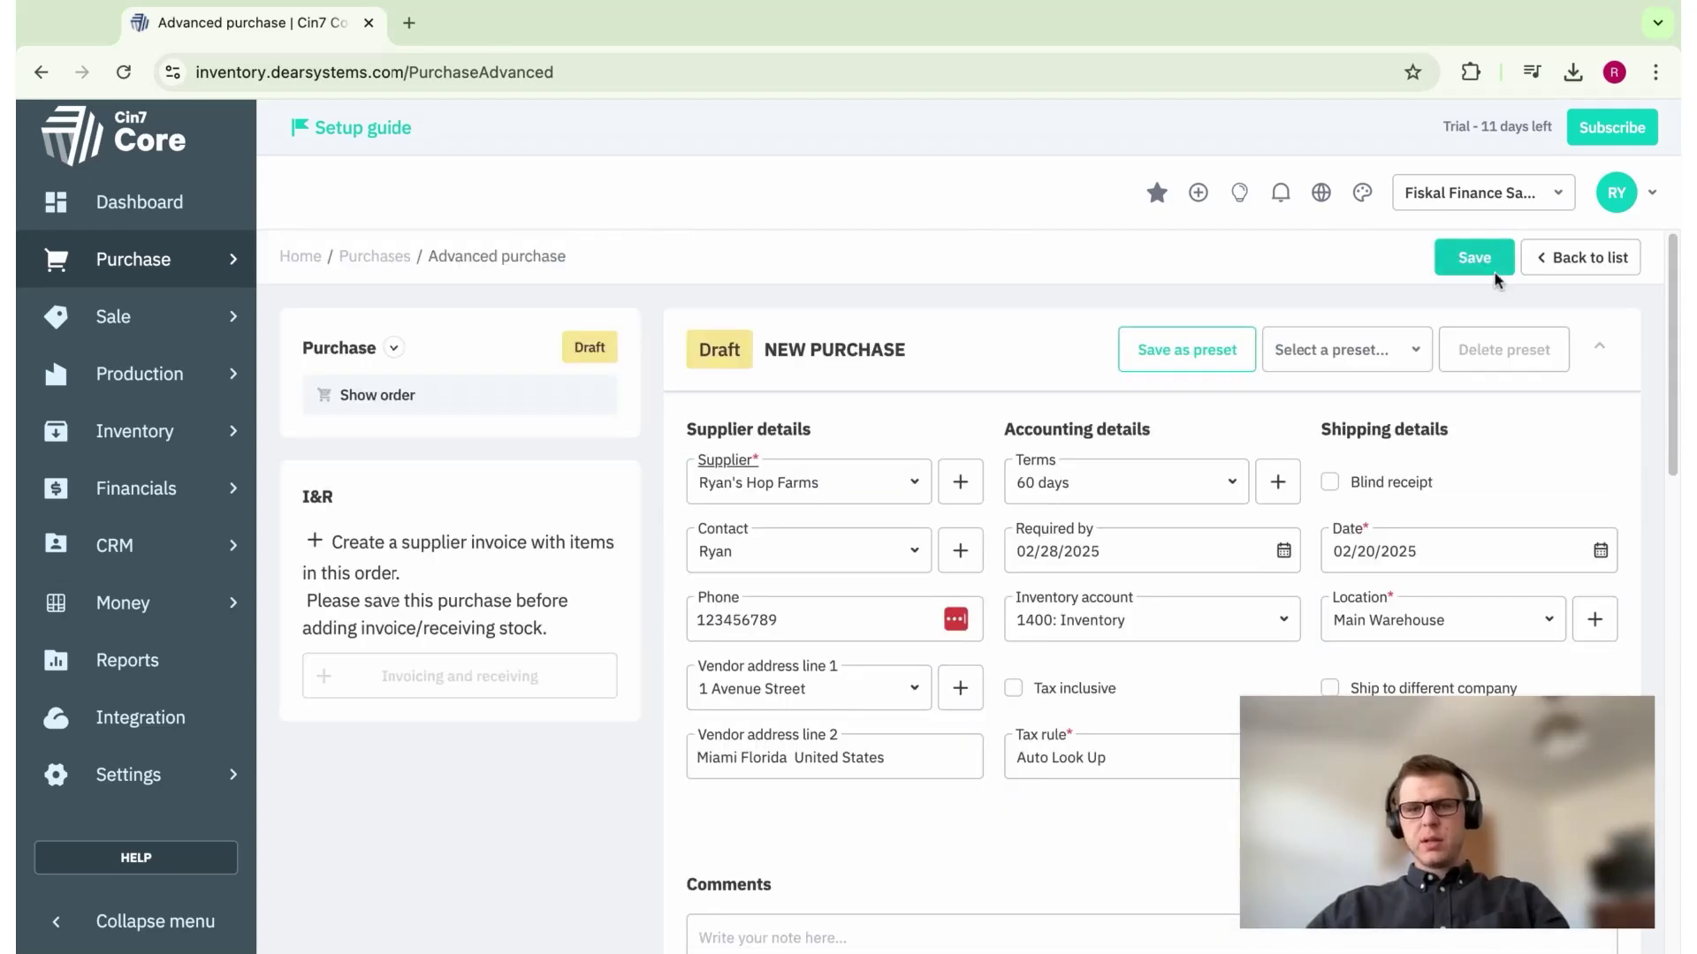
click(1492, 267)
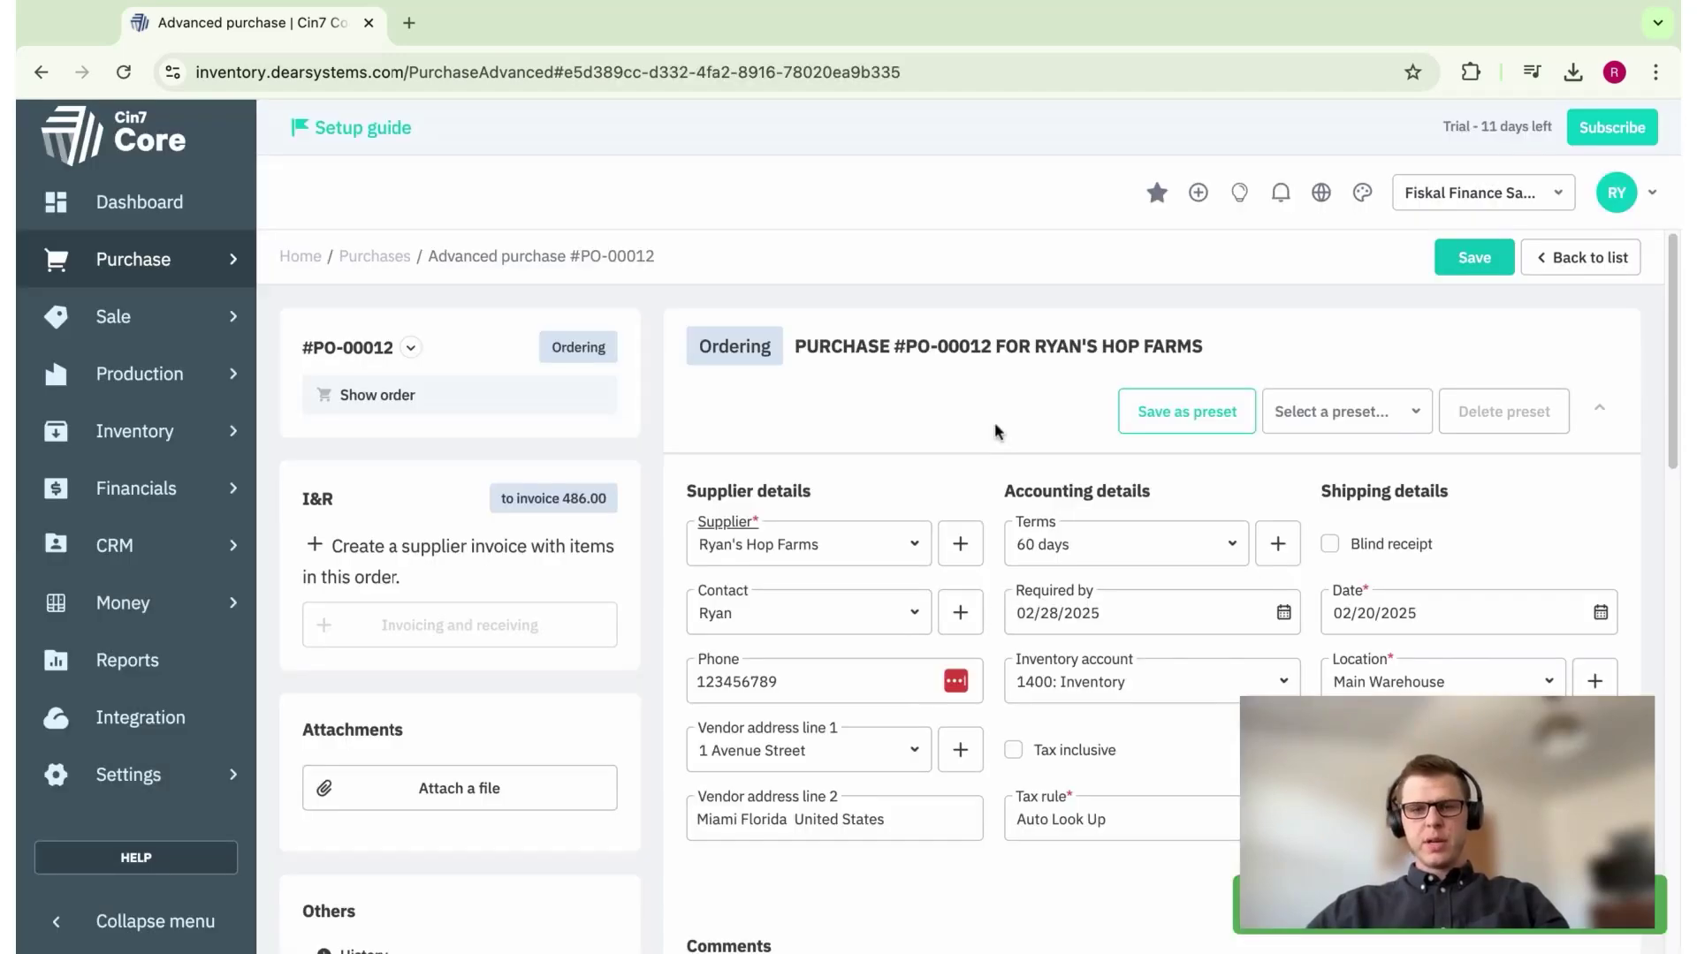
- Check the saved purchase's details and draft order lines, and authorize the purchase order
scroll(1000, 478, down, 8)
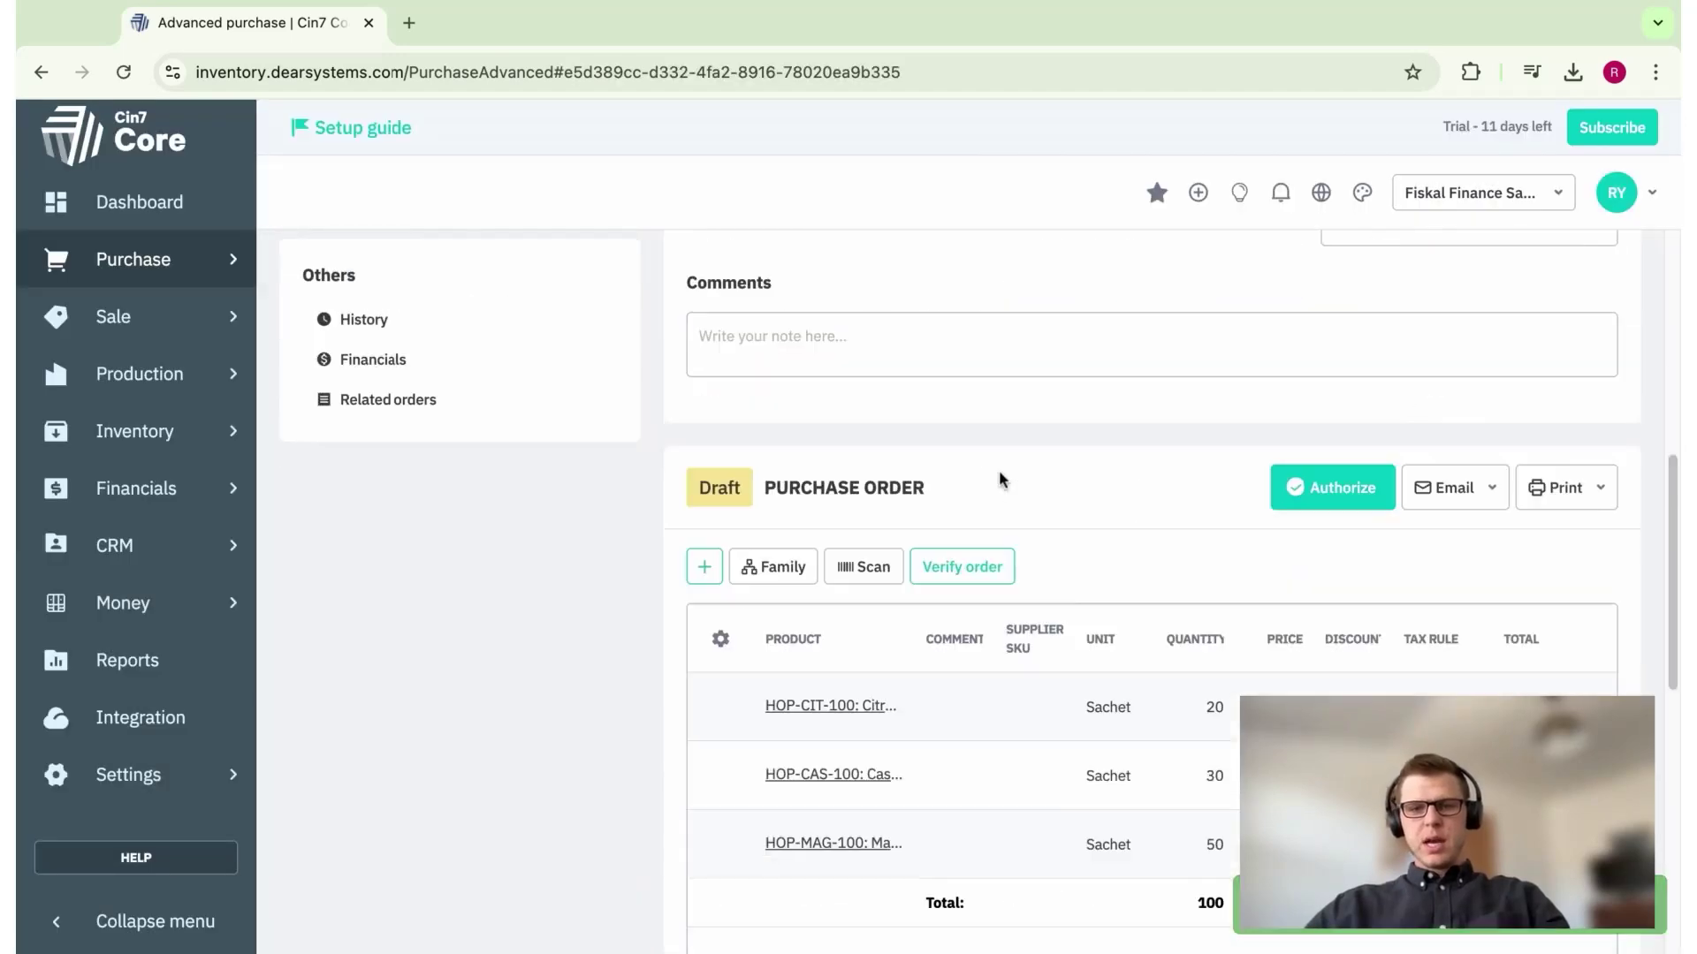
scroll(1000, 476, down, 1)
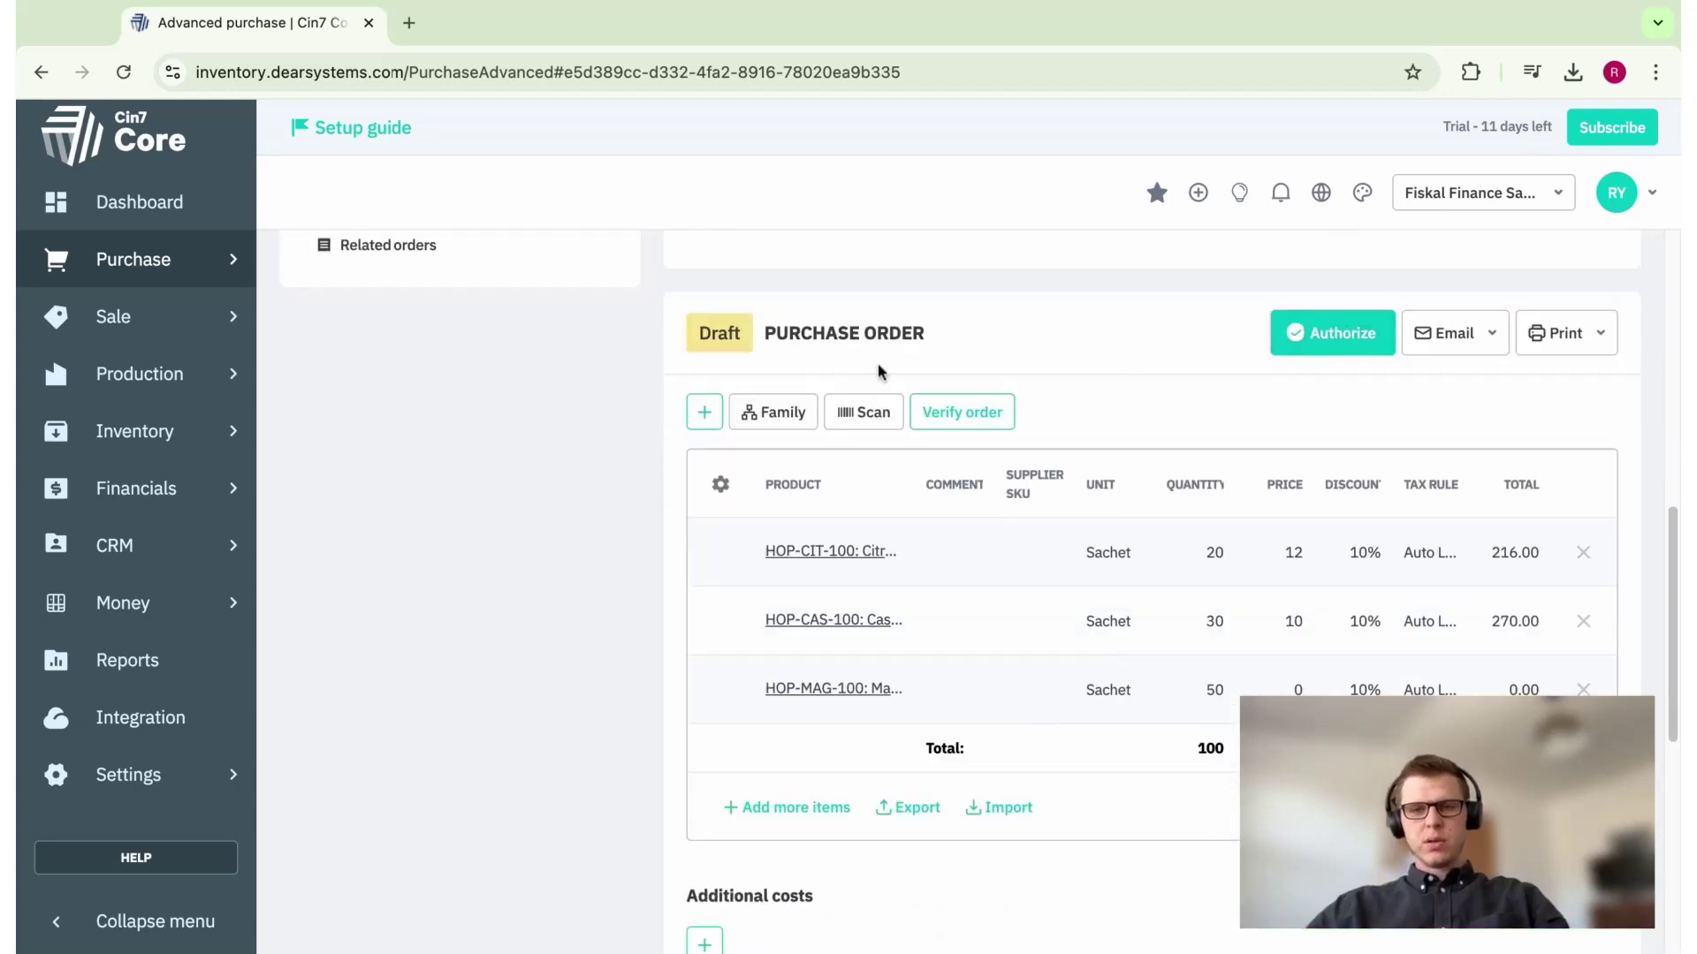
drag(704, 336, 770, 336)
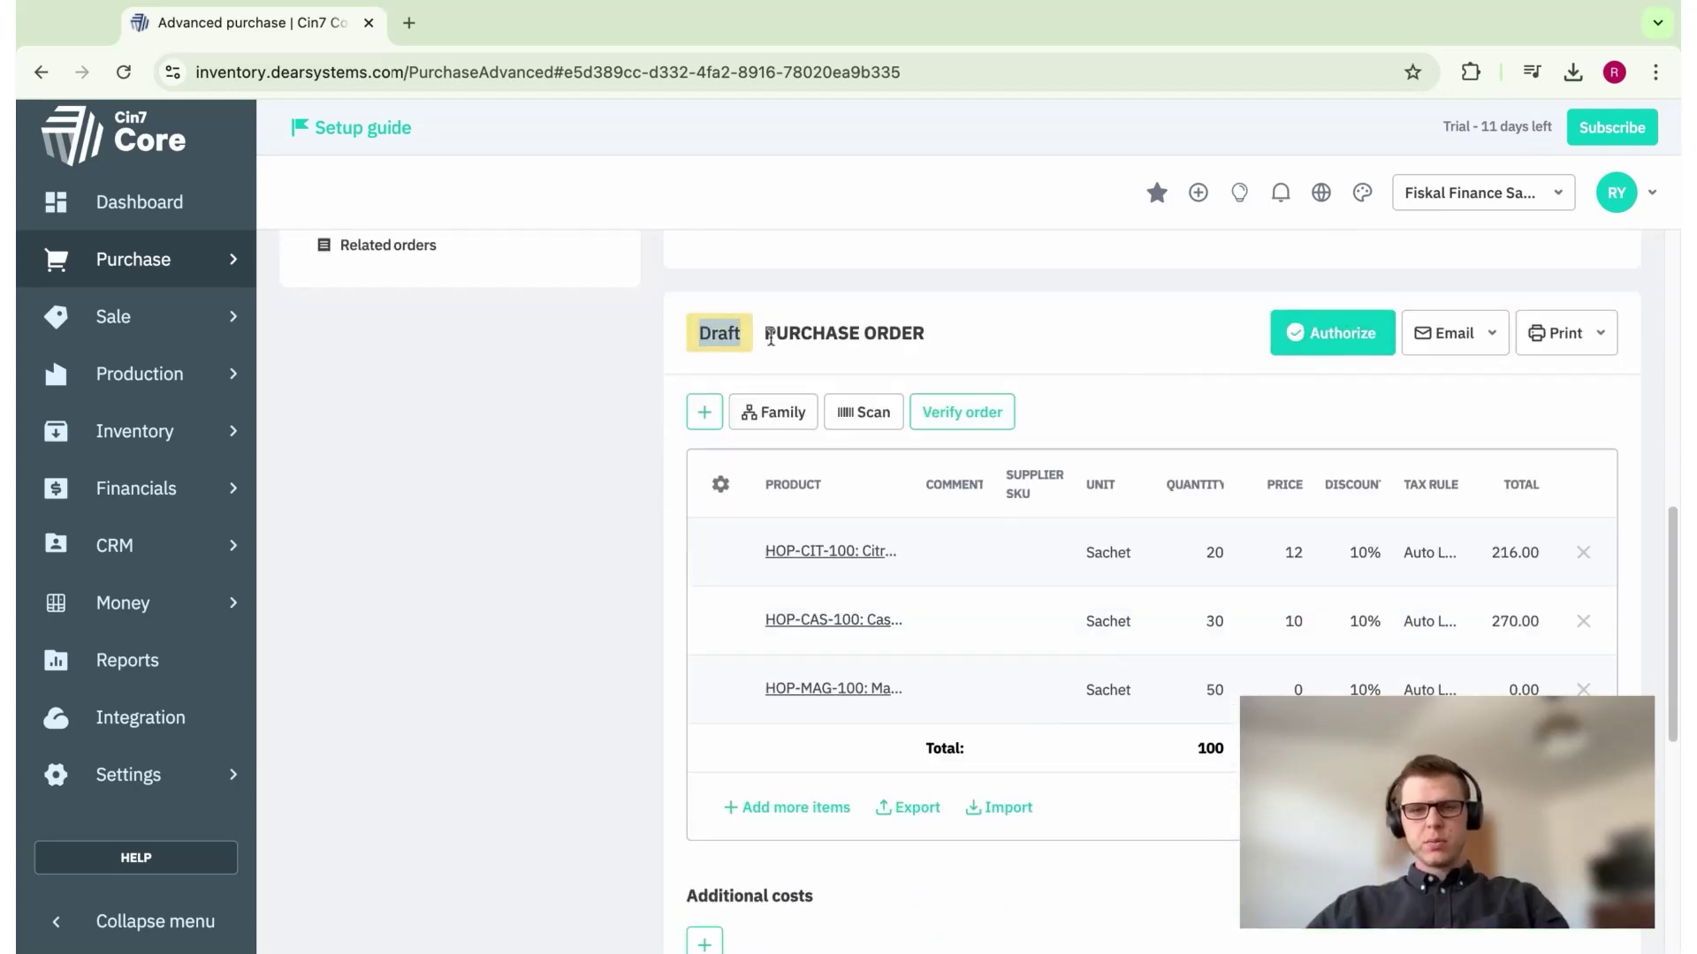
click(1012, 347)
scroll(1148, 412, up, 9)
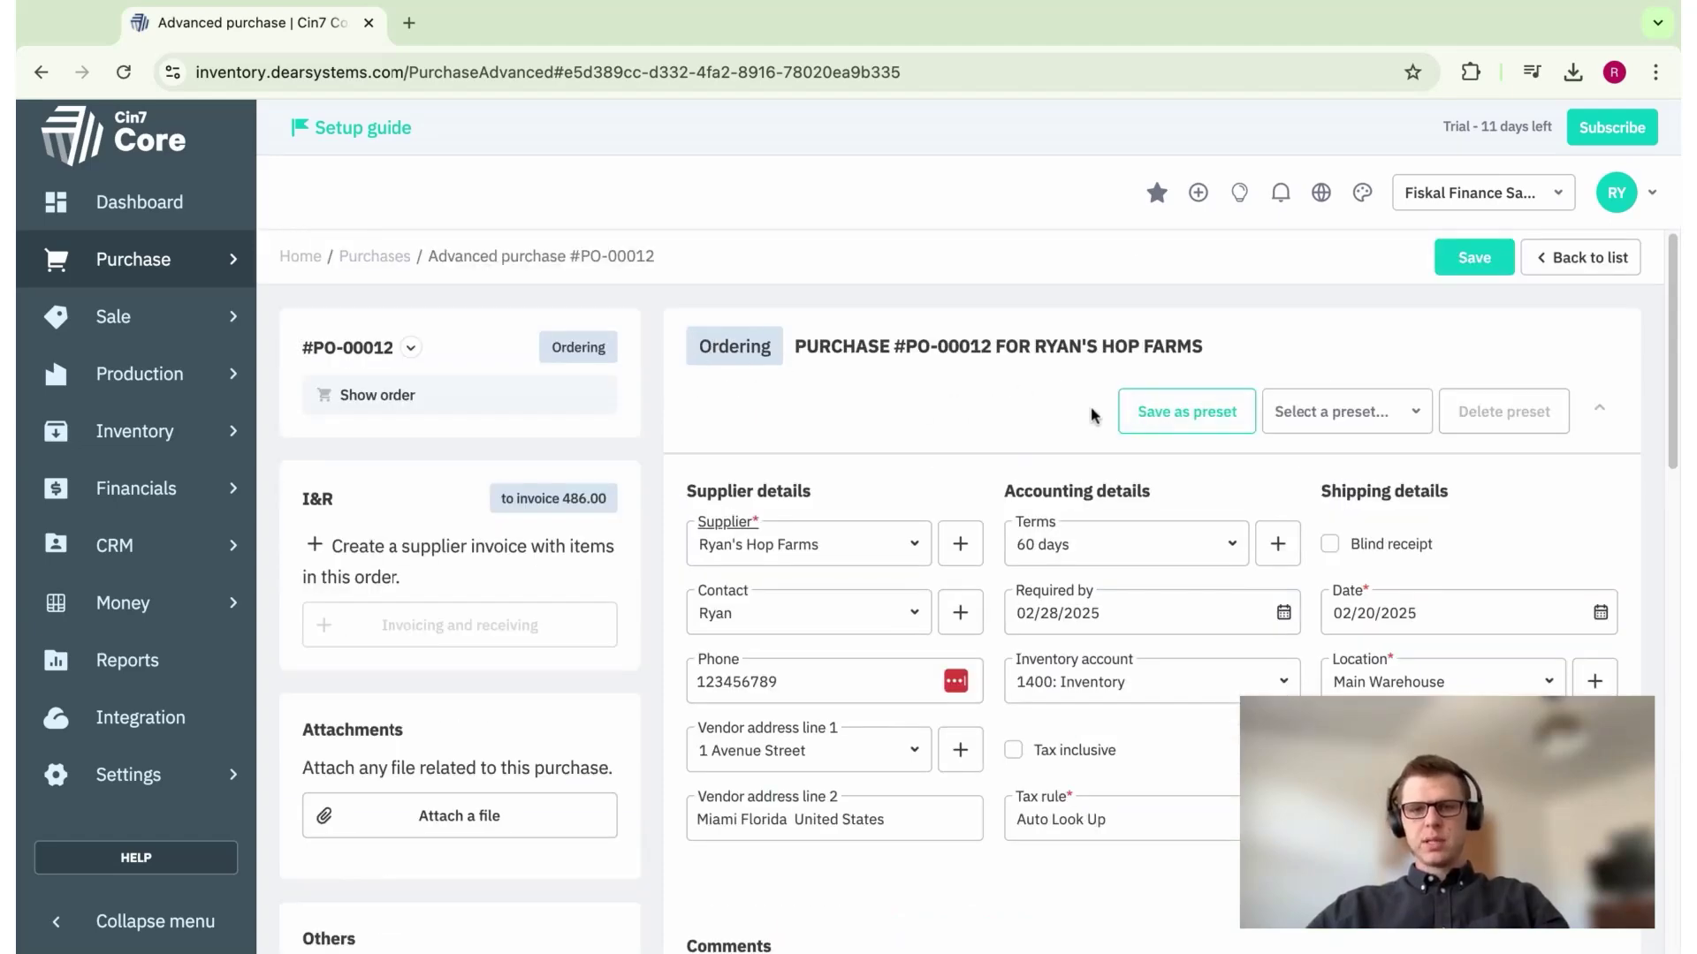
scroll(983, 448, down, 6)
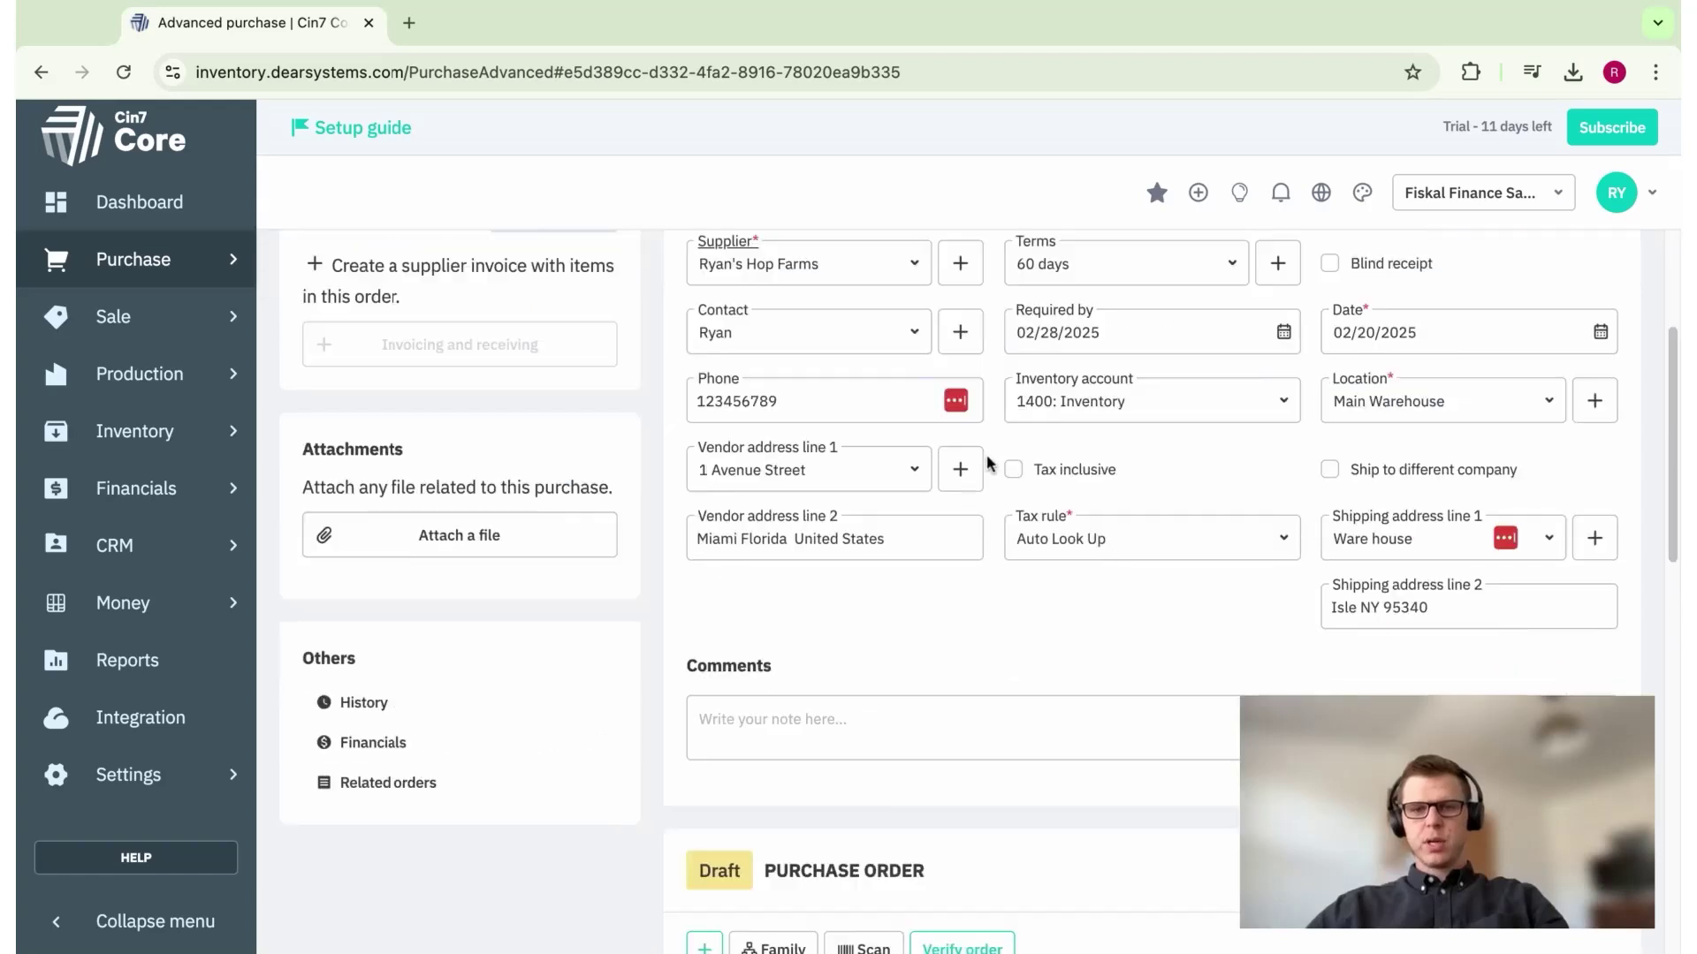
scroll(986, 455, down, 1)
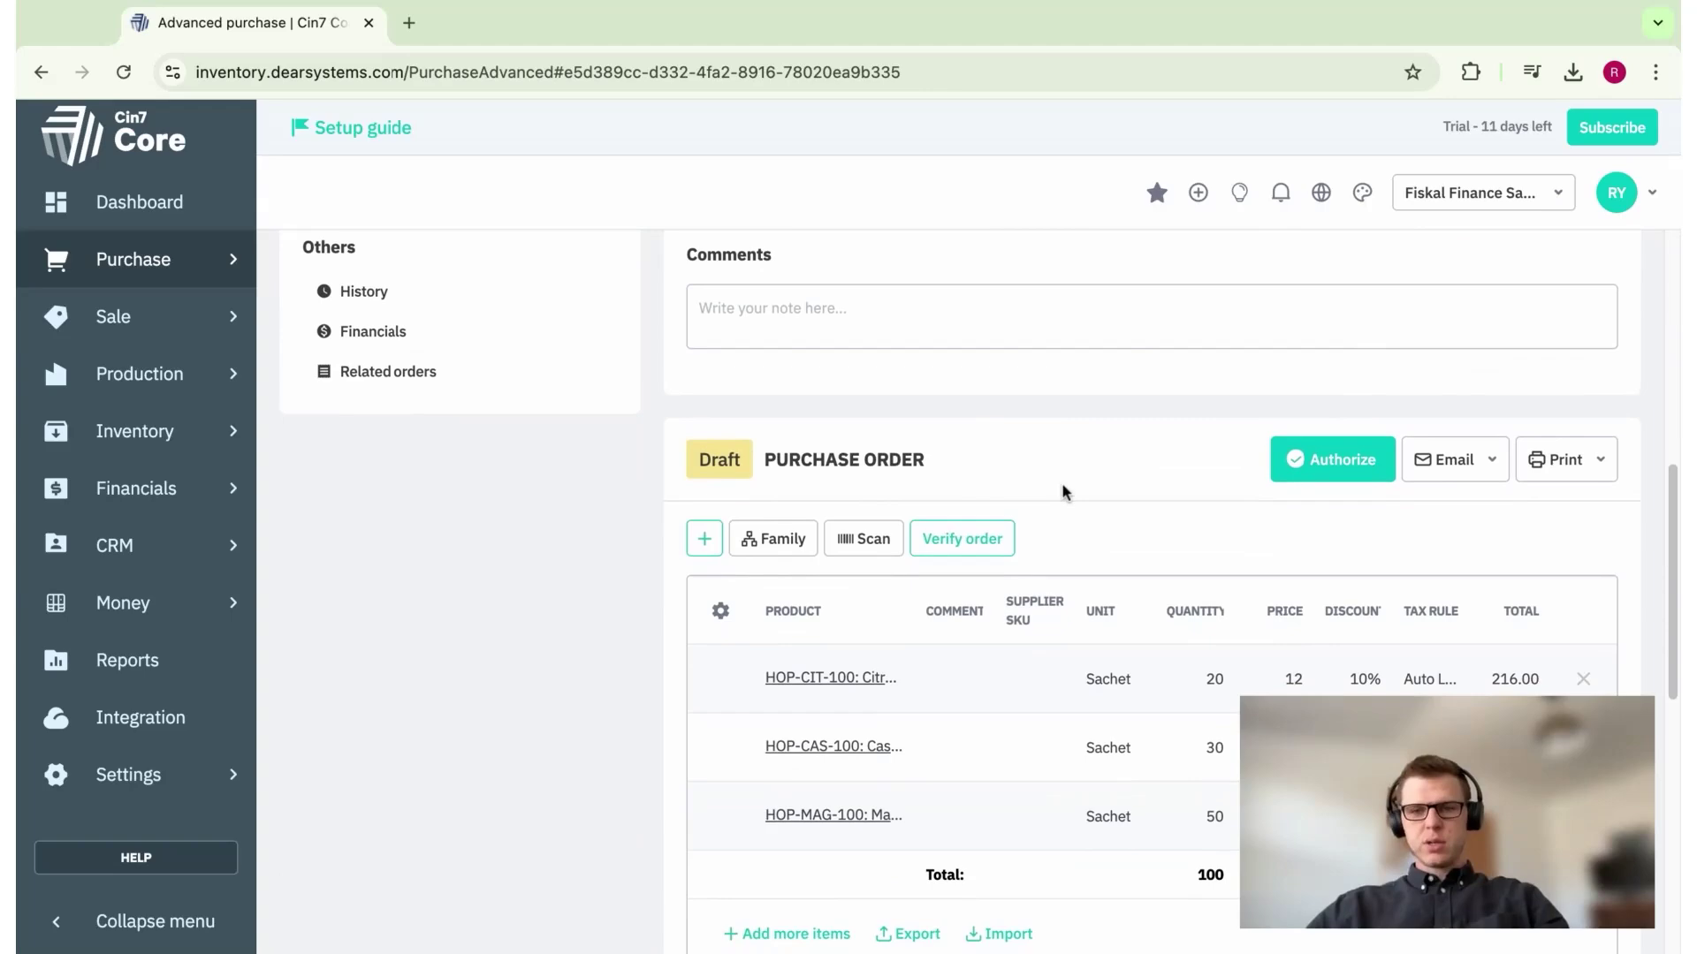
scroll(1062, 485, down, 1)
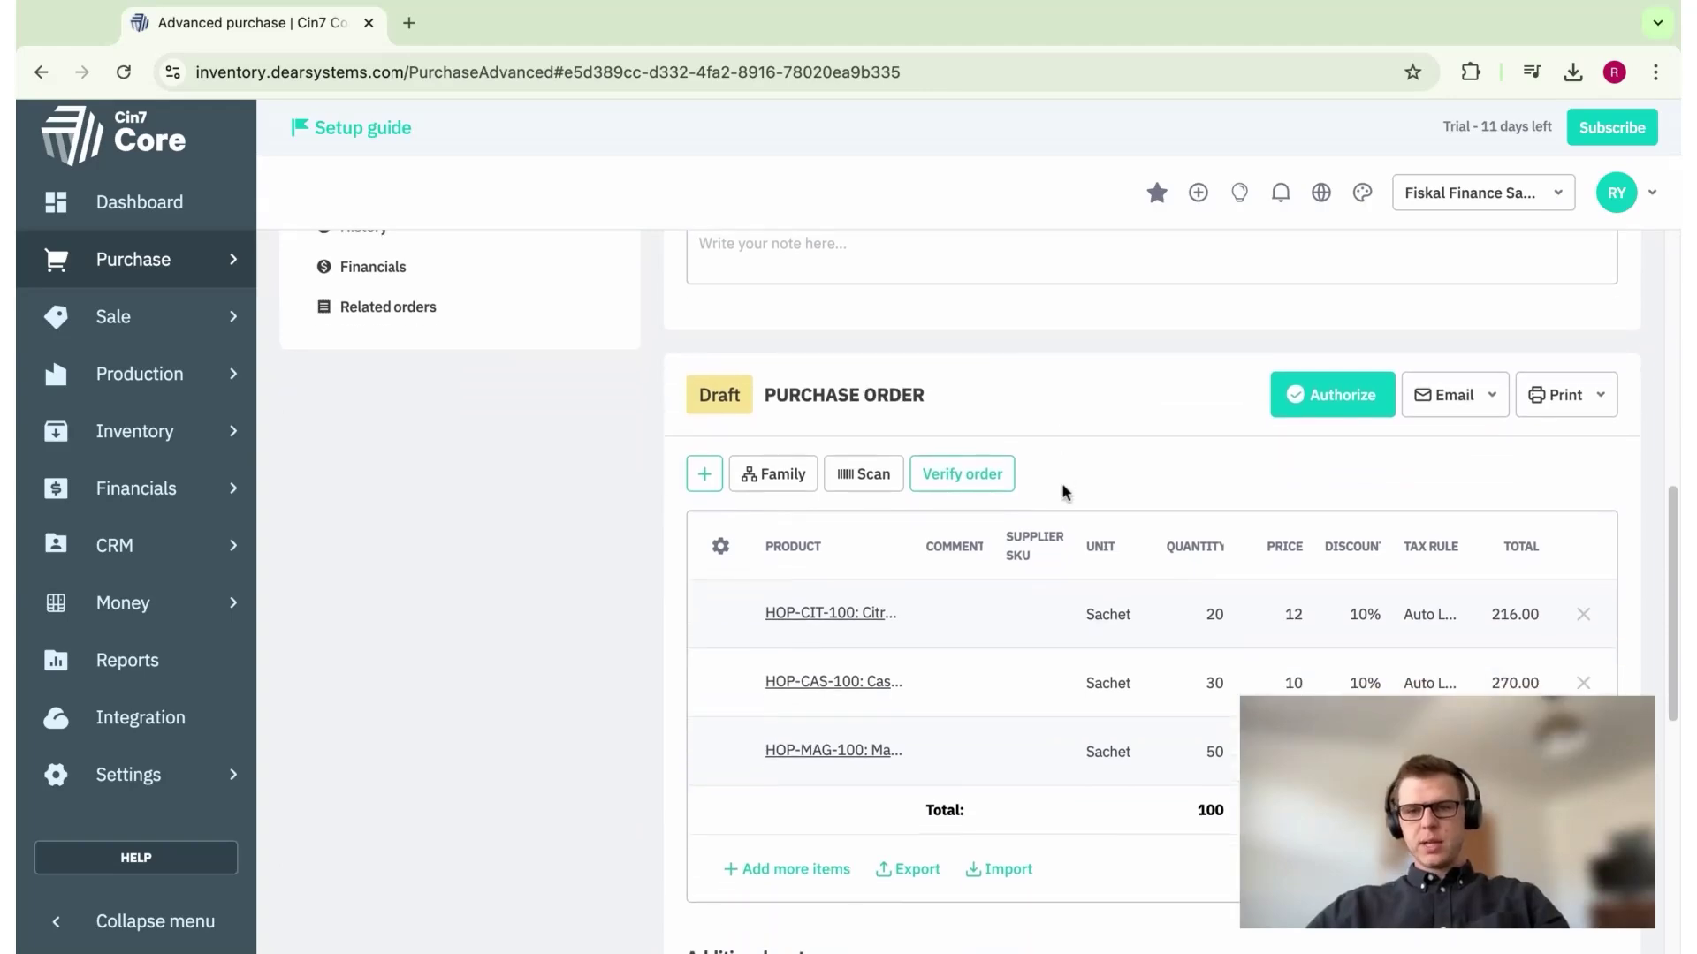
click(1343, 396)
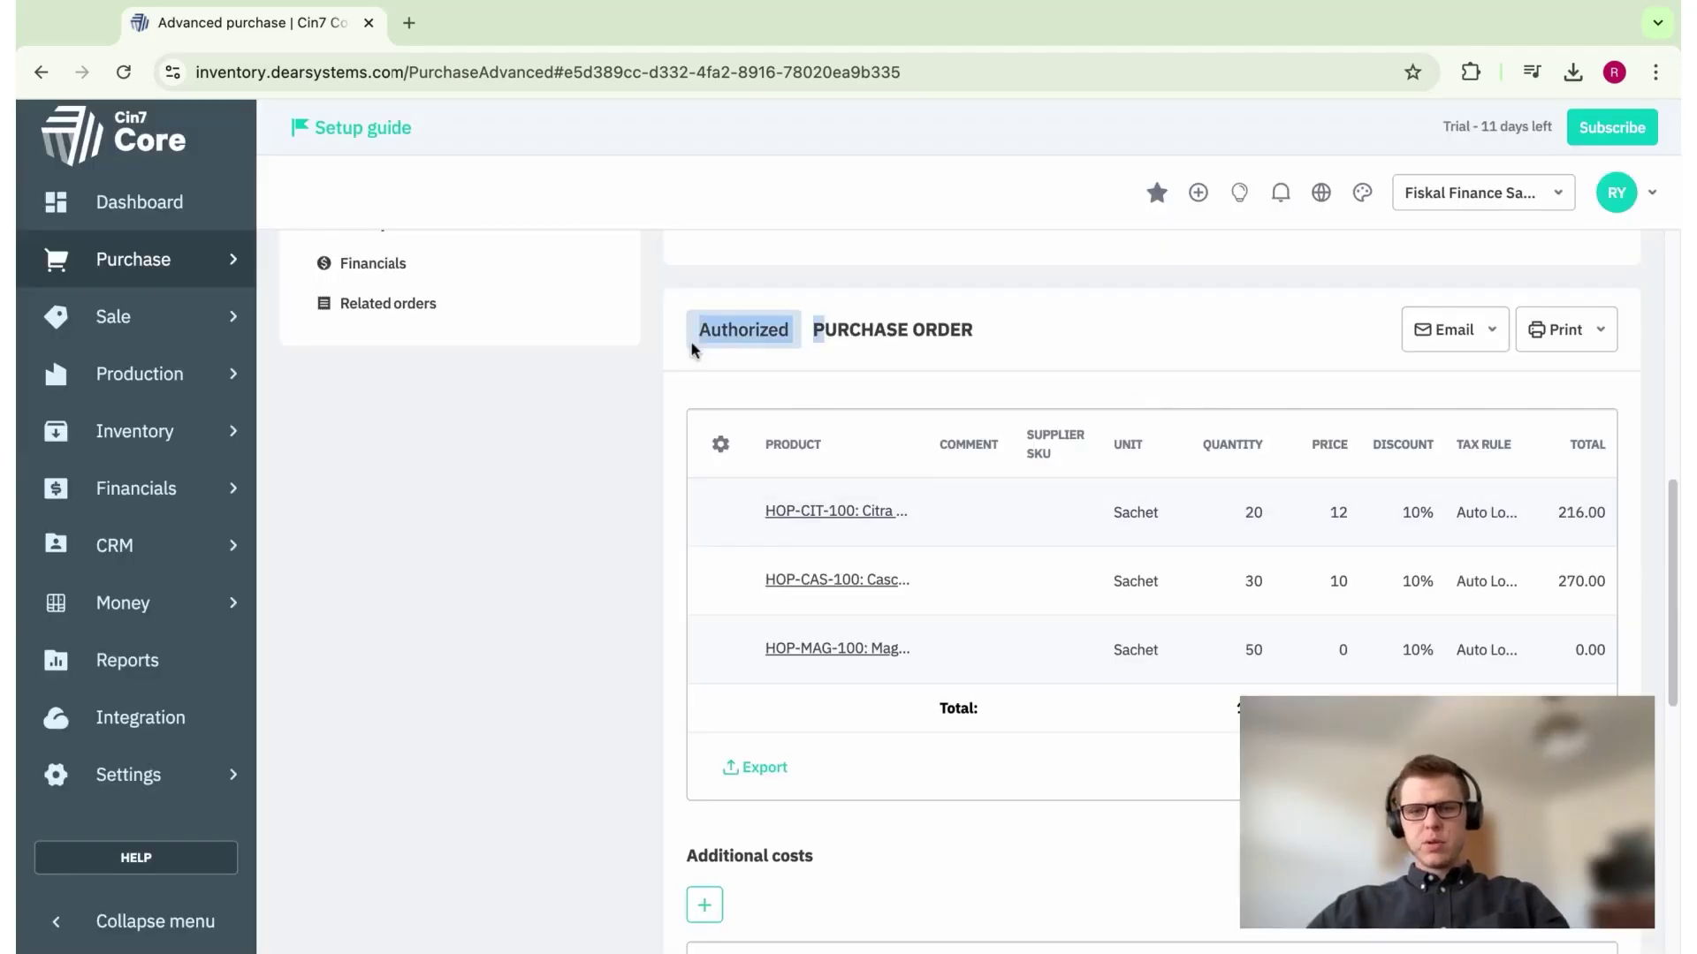
- Add a Shipping line to the order's additional costs and remove it again
scroll(1067, 798, down, 5)
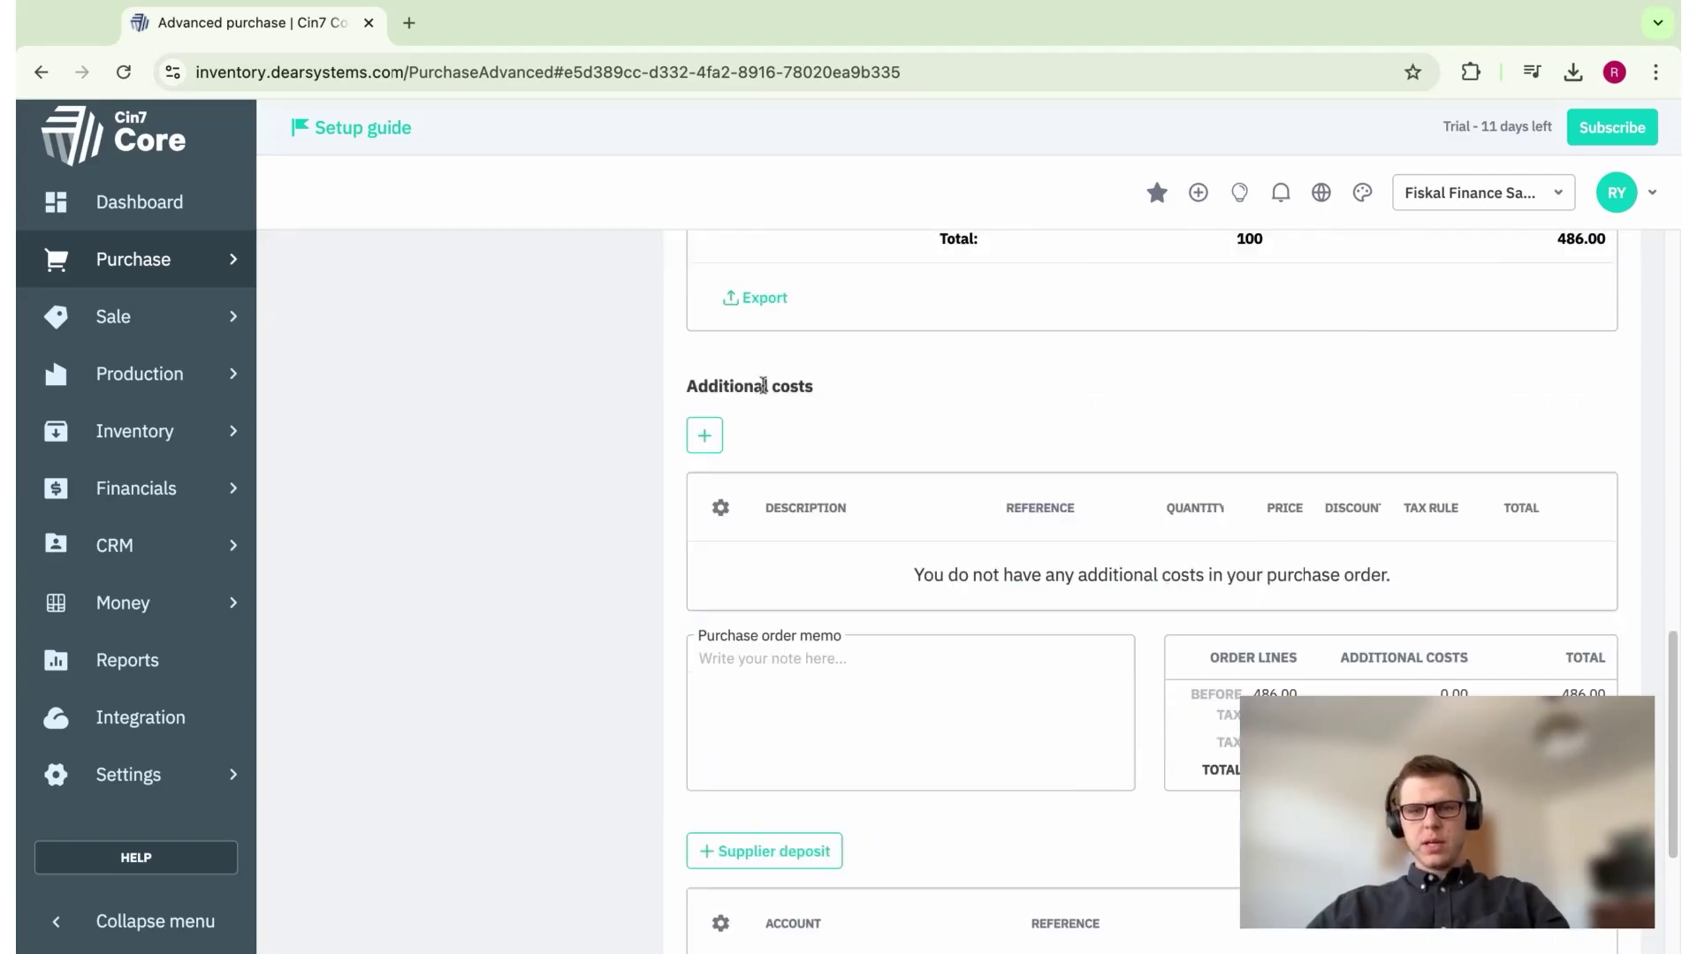
click(704, 435)
click(977, 583)
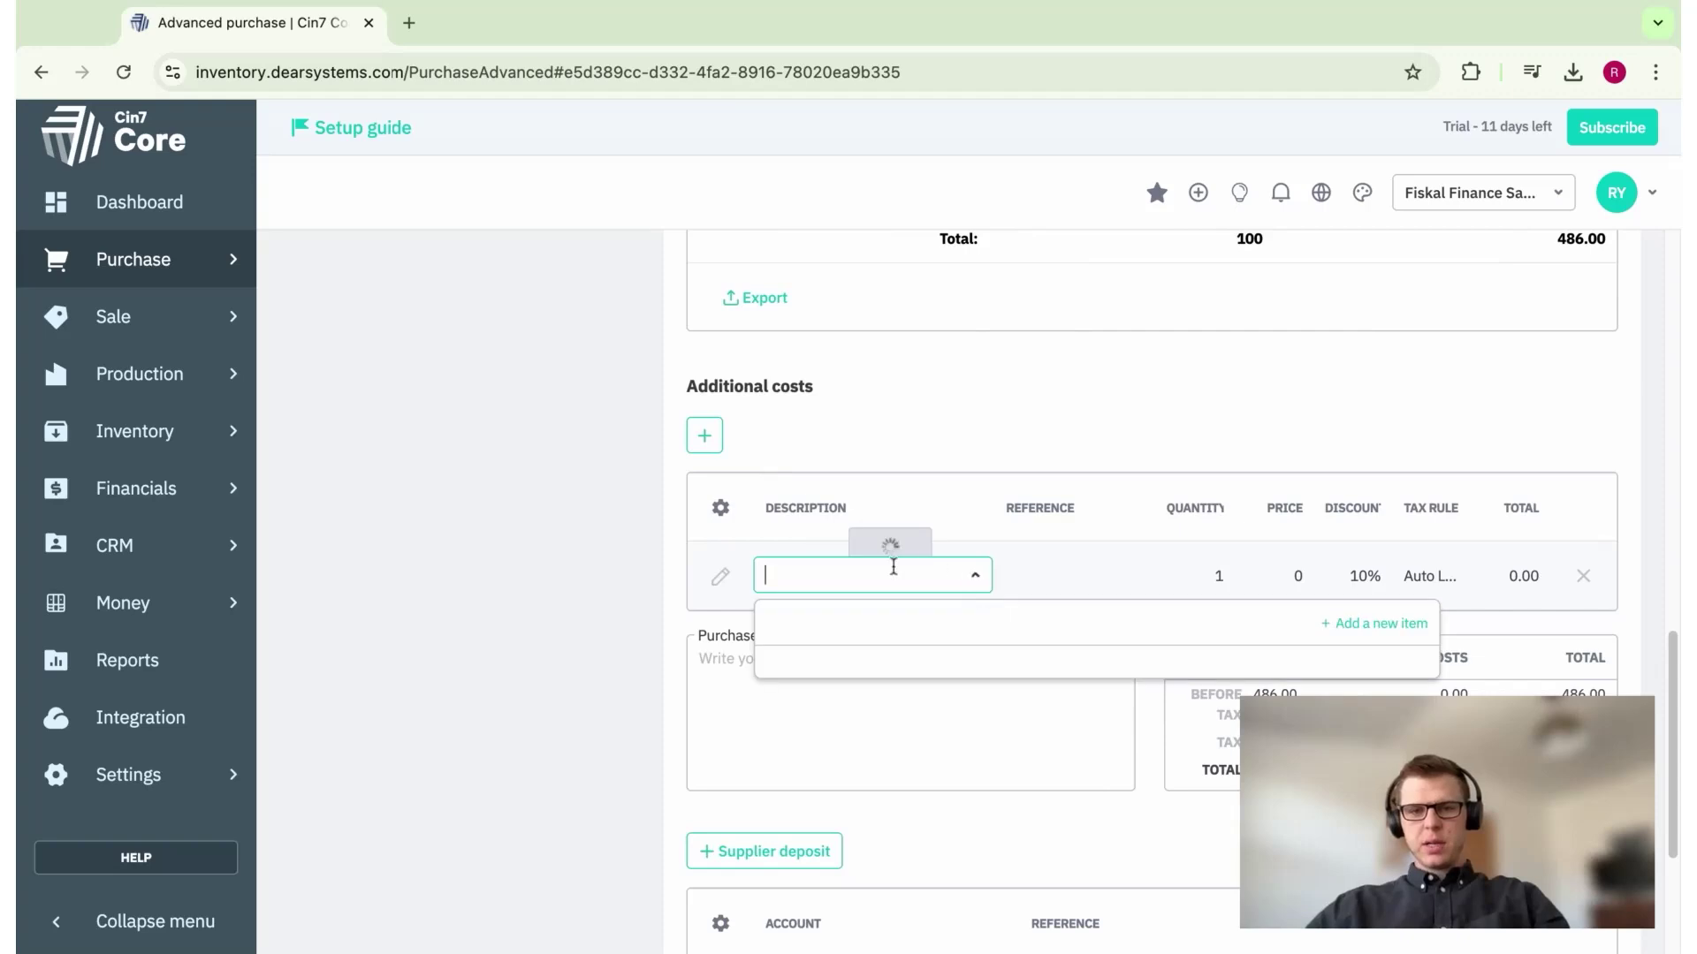
scroll(993, 792, down, 3)
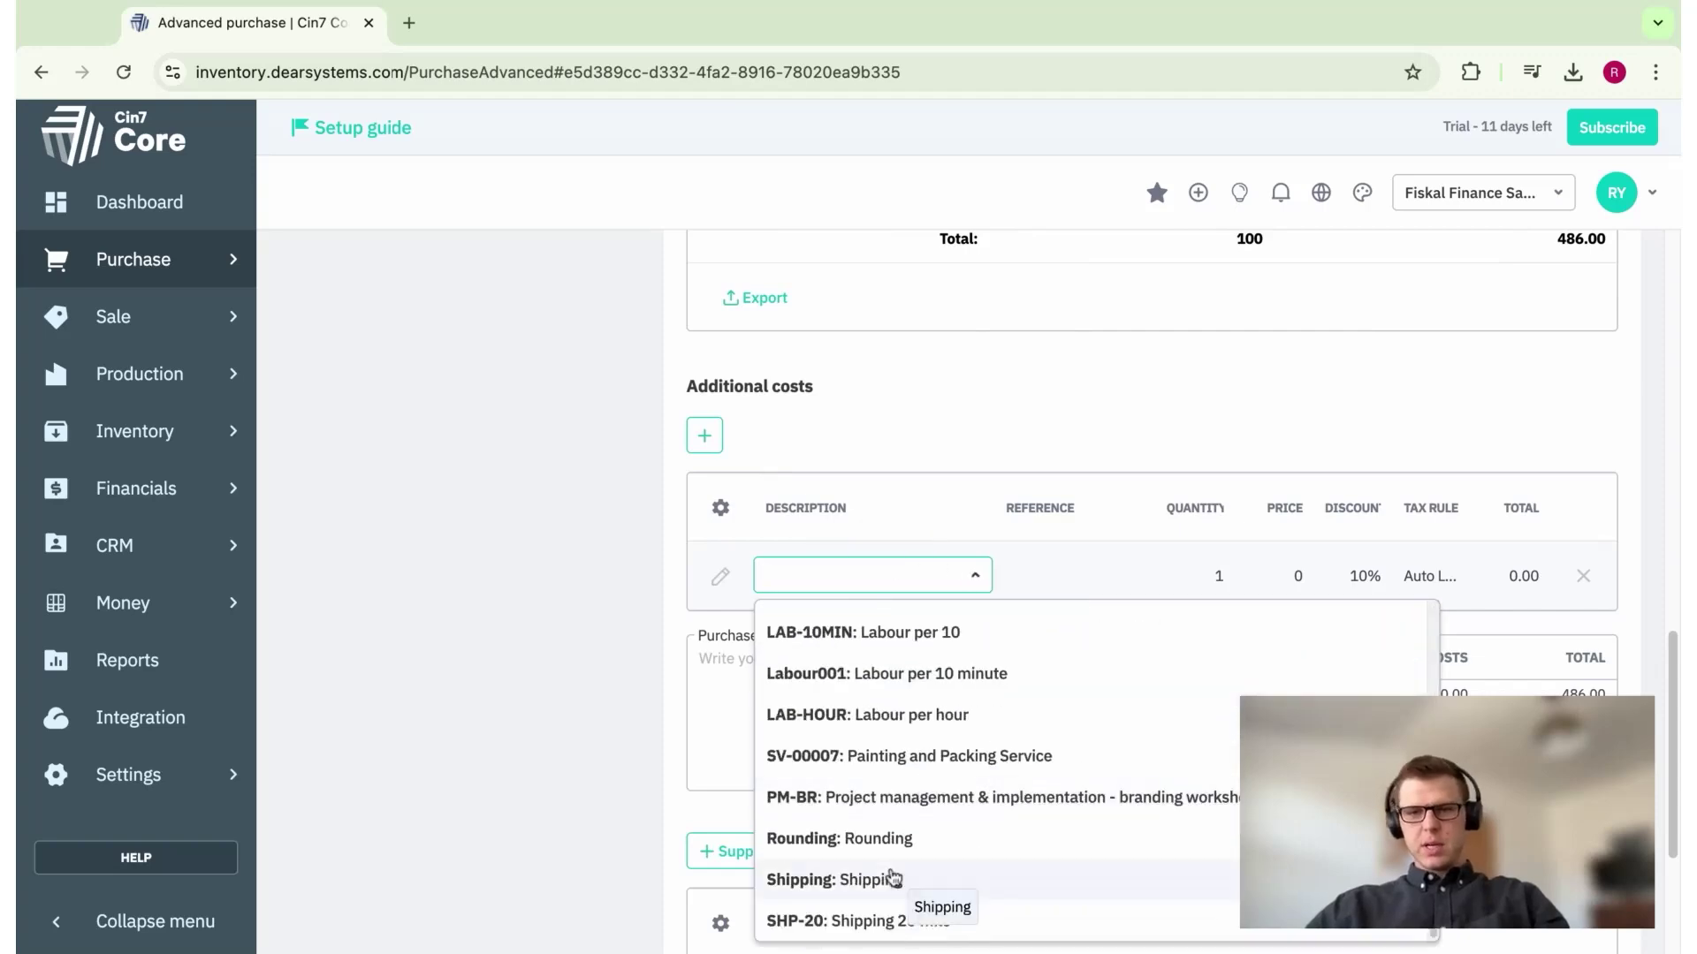
click(893, 877)
click(1582, 578)
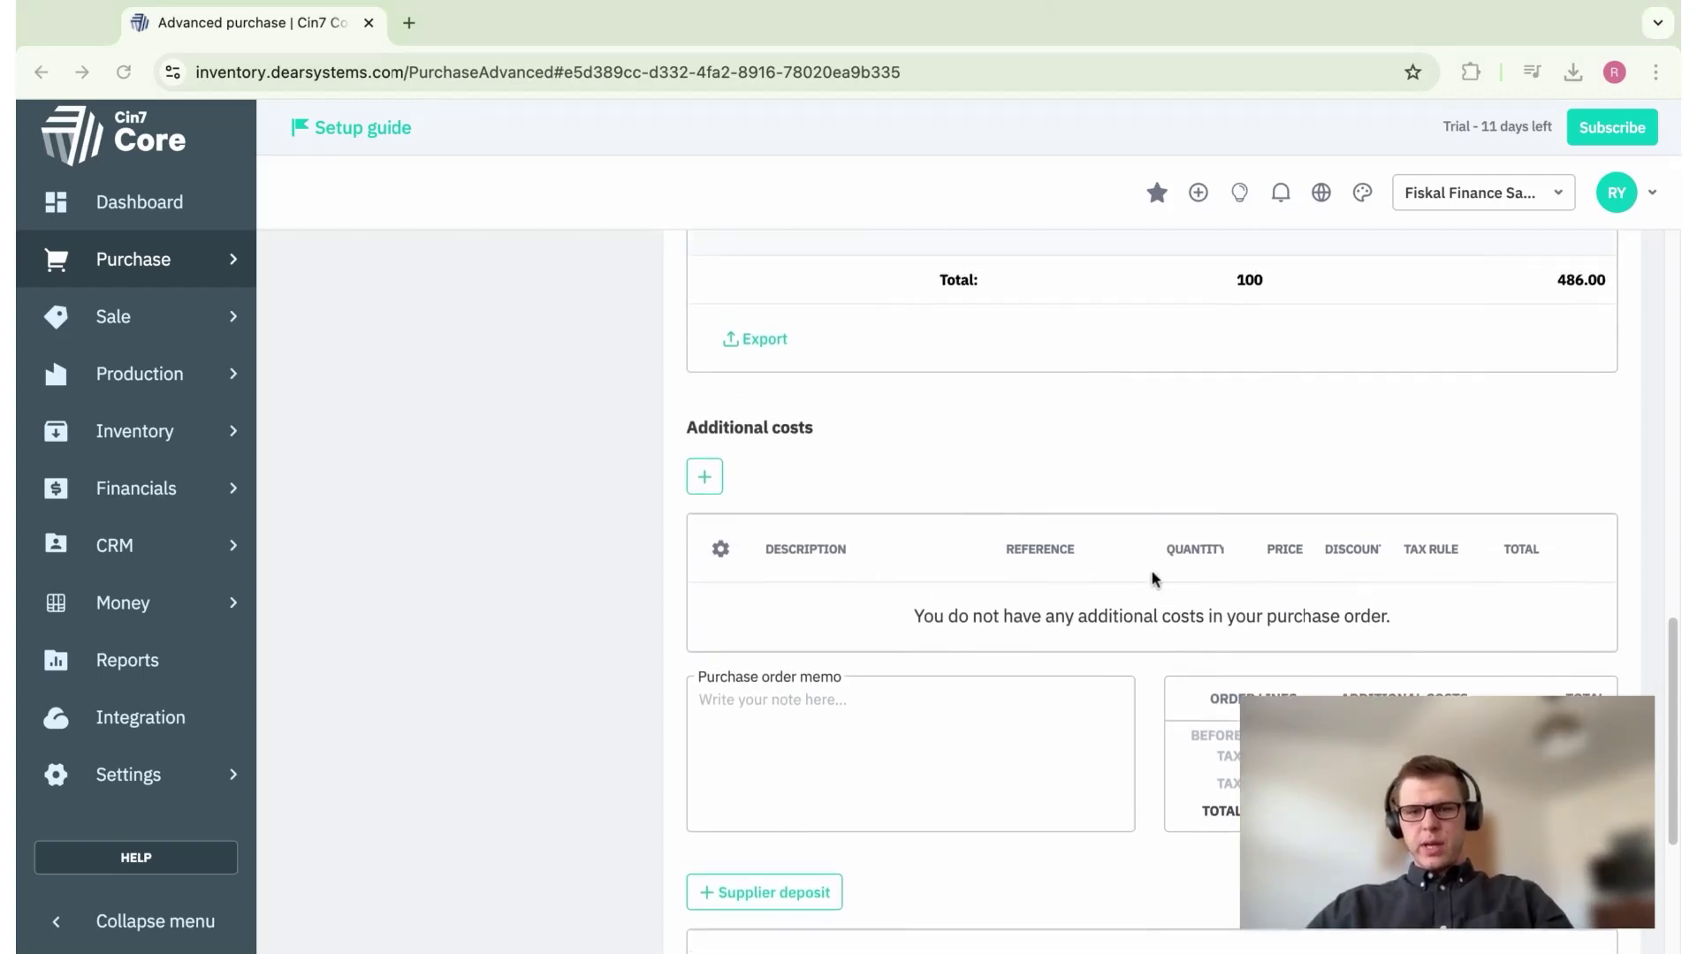
- Return to the purchases list and reopen the newest Ryan's Hop Farms order from its stock receiving status
scroll(1196, 622, up, 10)
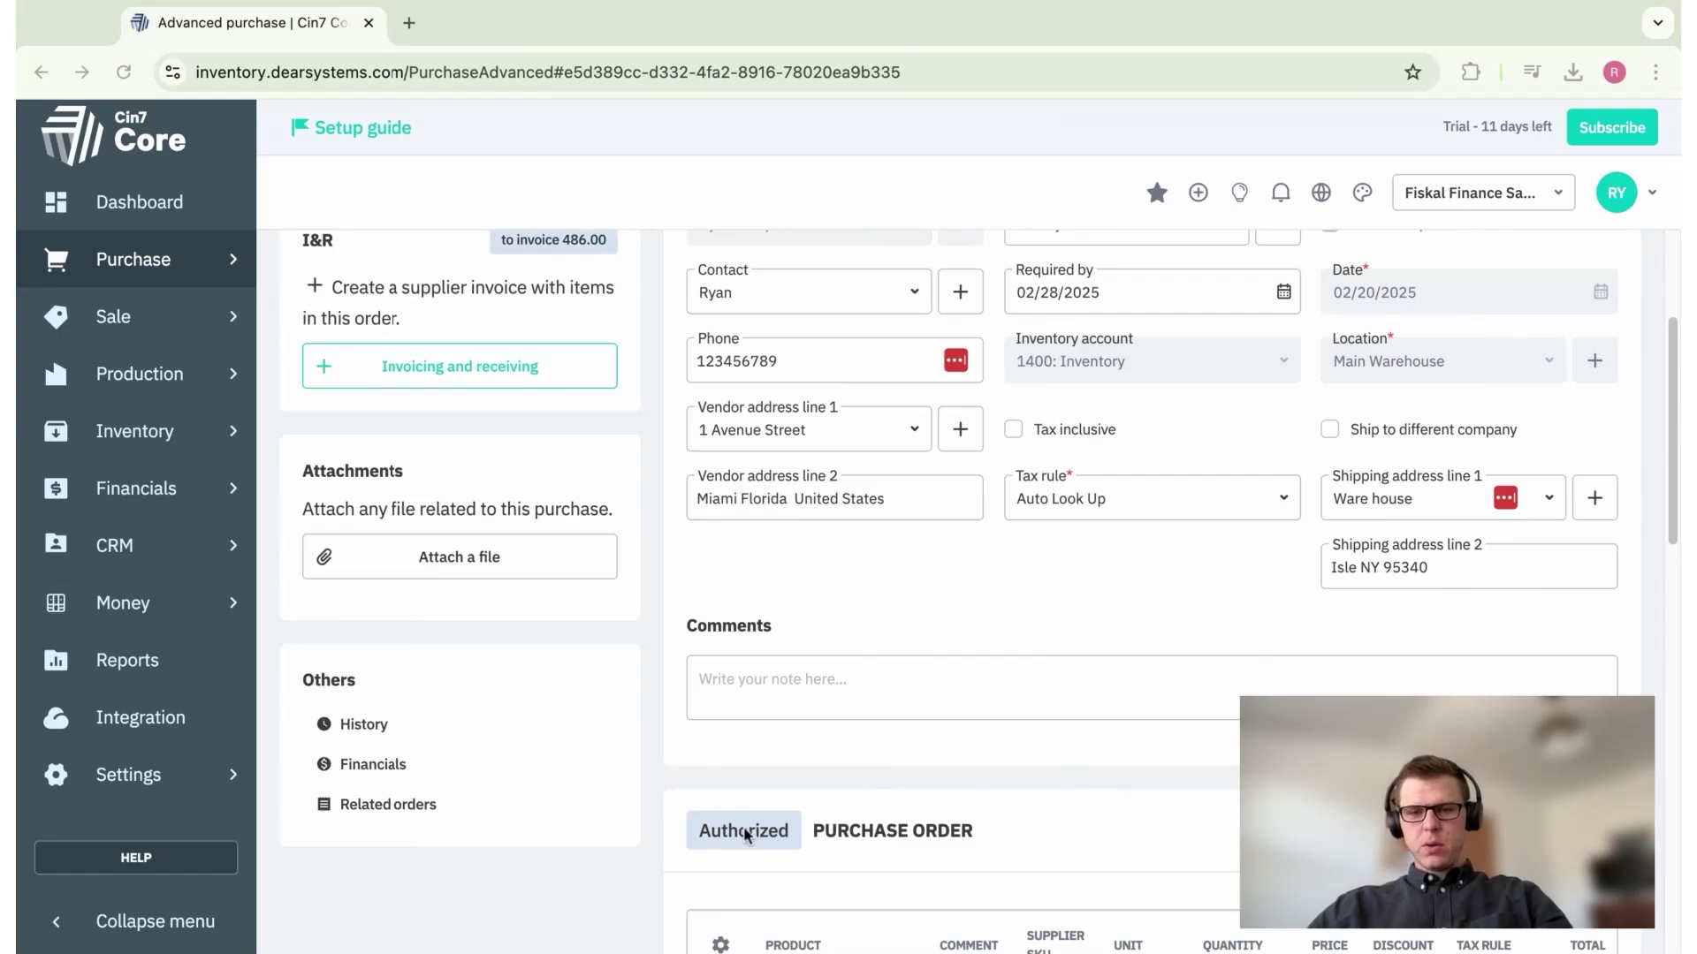
scroll(1119, 822, up, 2)
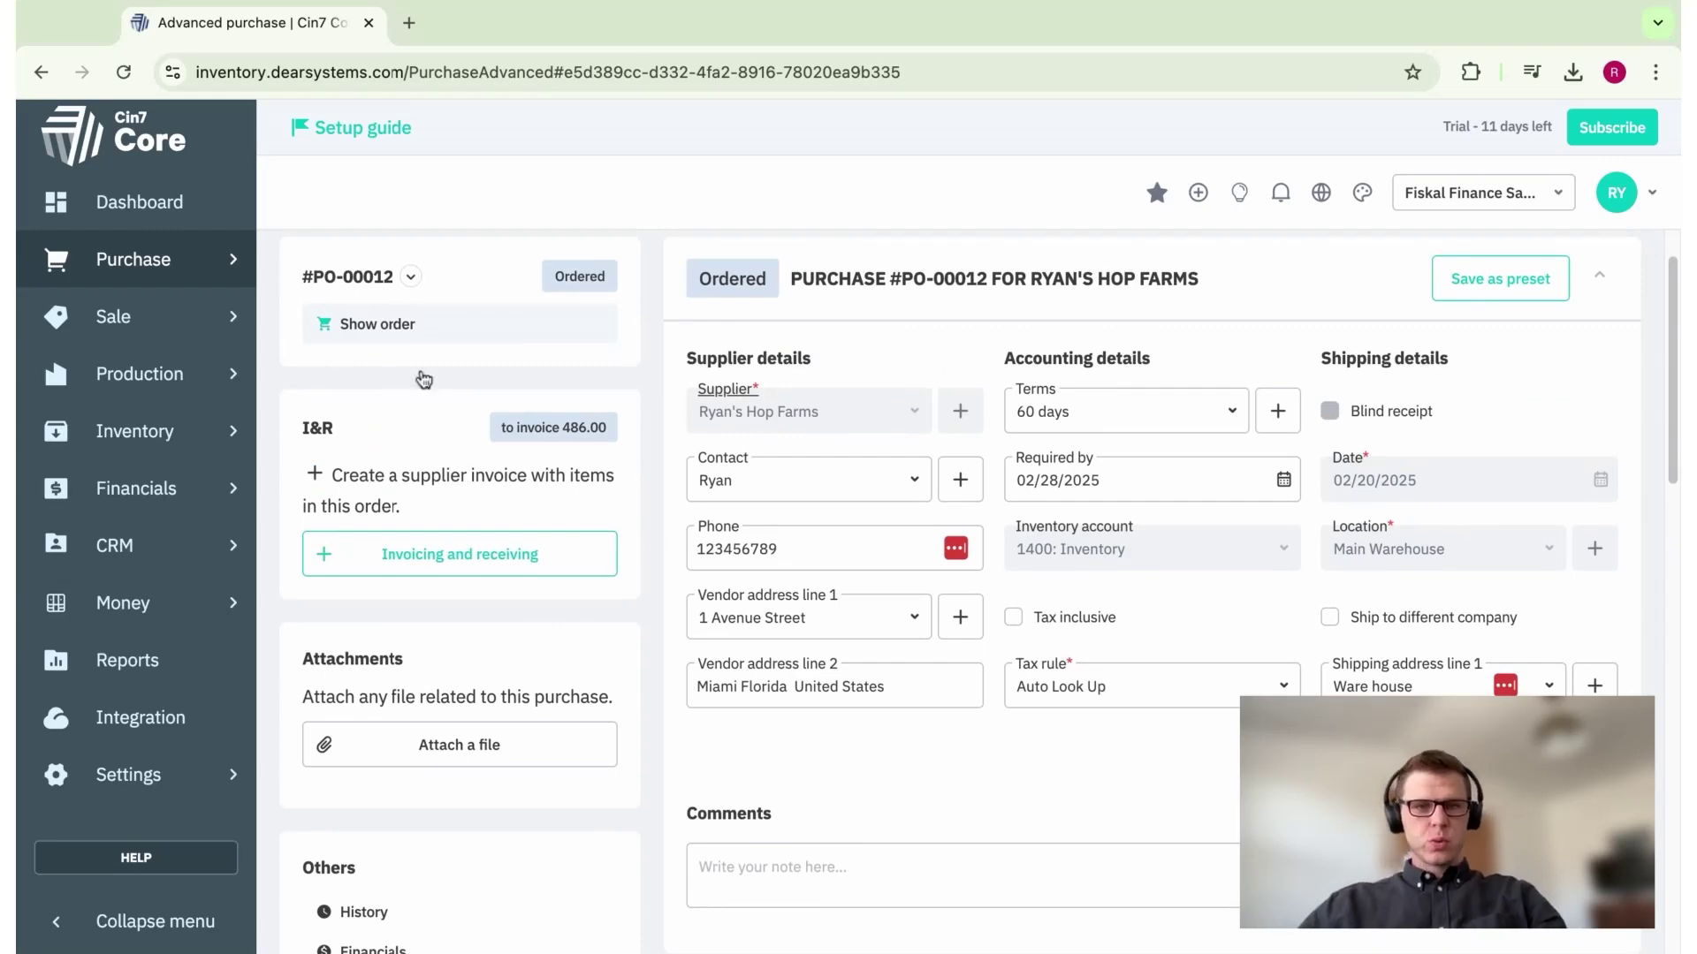
scroll(473, 473, up, 1)
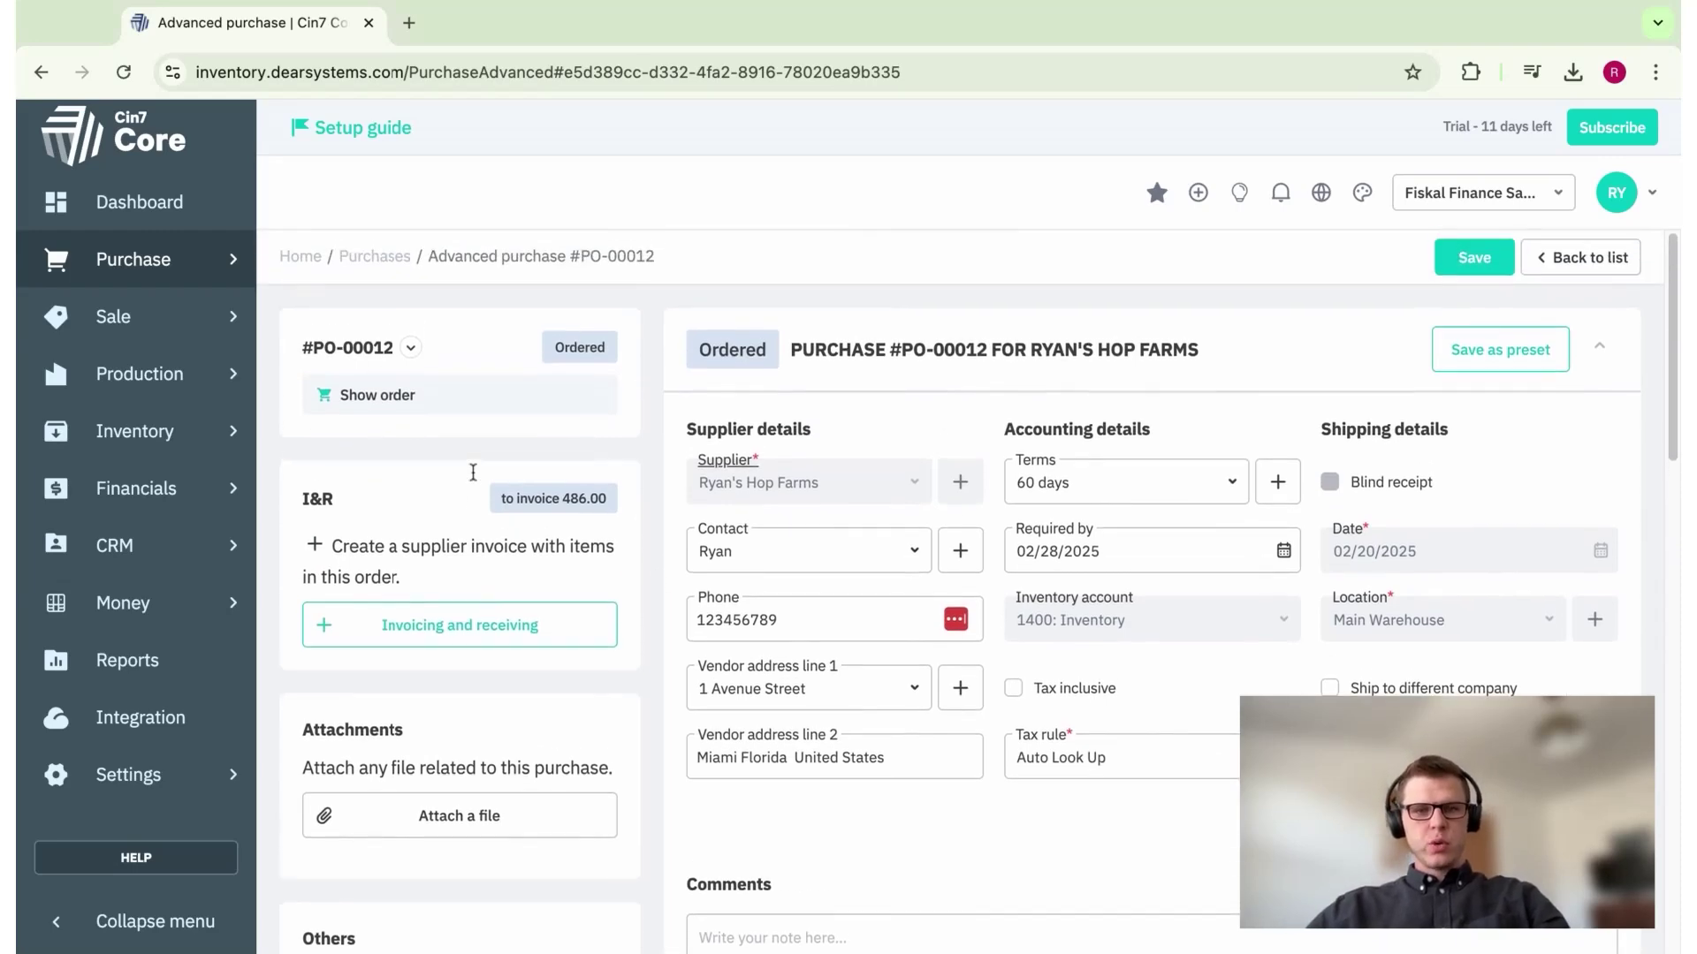
click(380, 258)
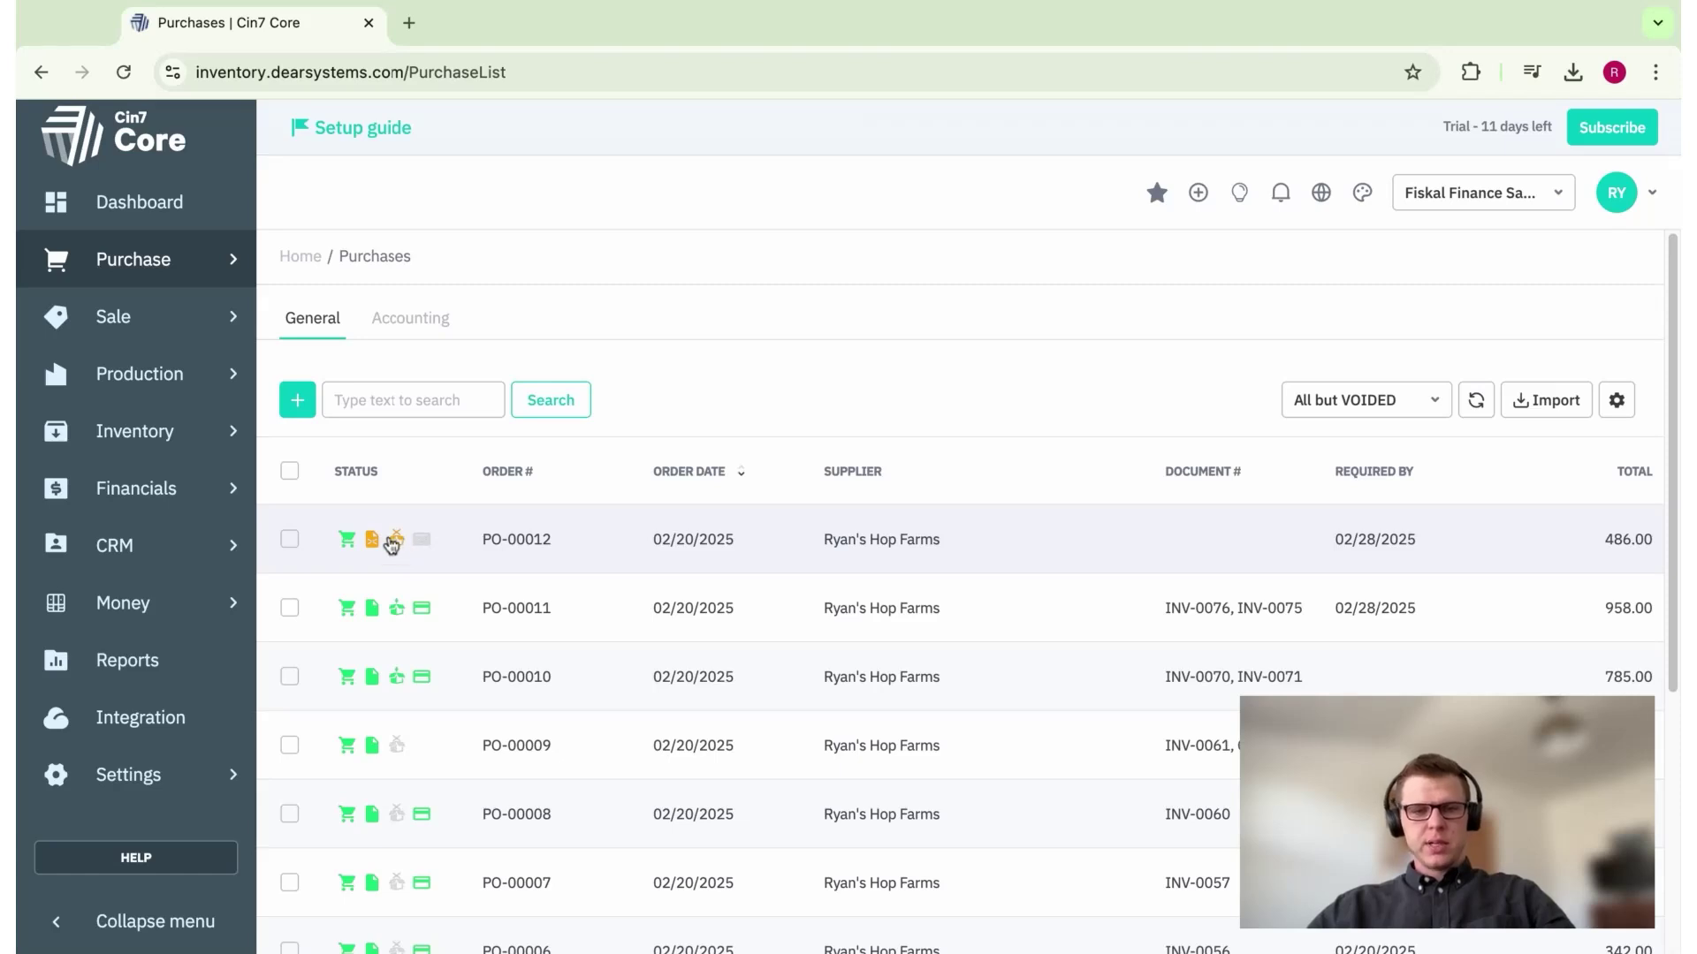
click(392, 546)
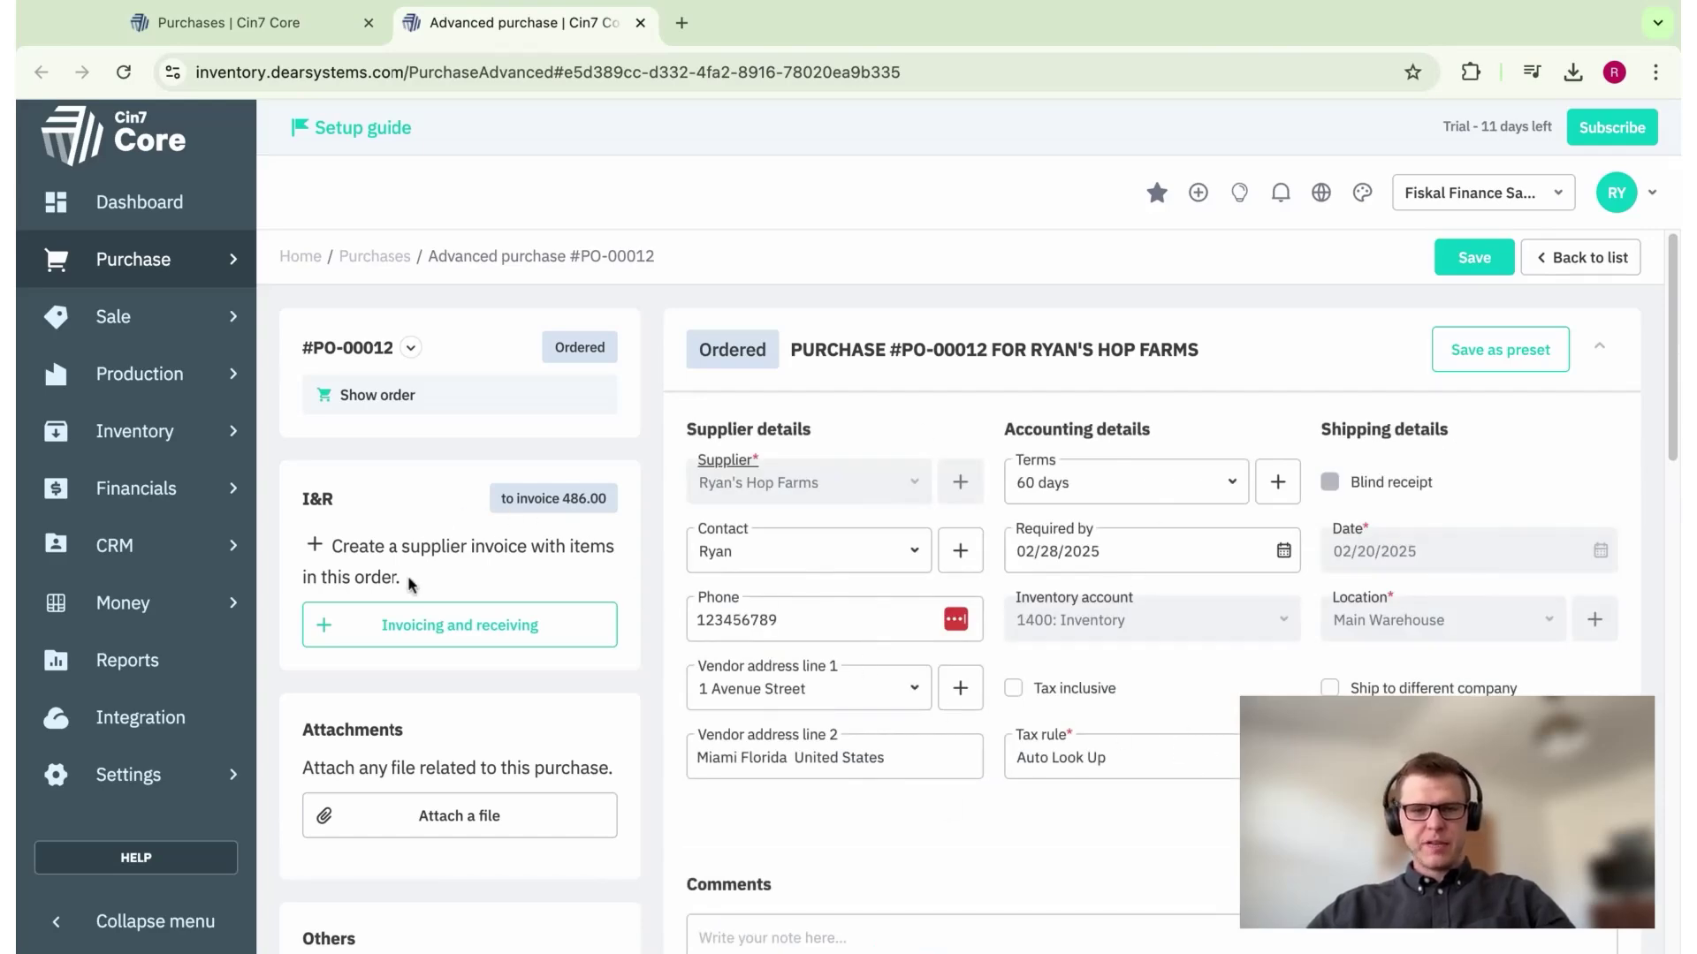
- Add an invoicing and receiving record to the order and look at its draft invoice section
click(417, 636)
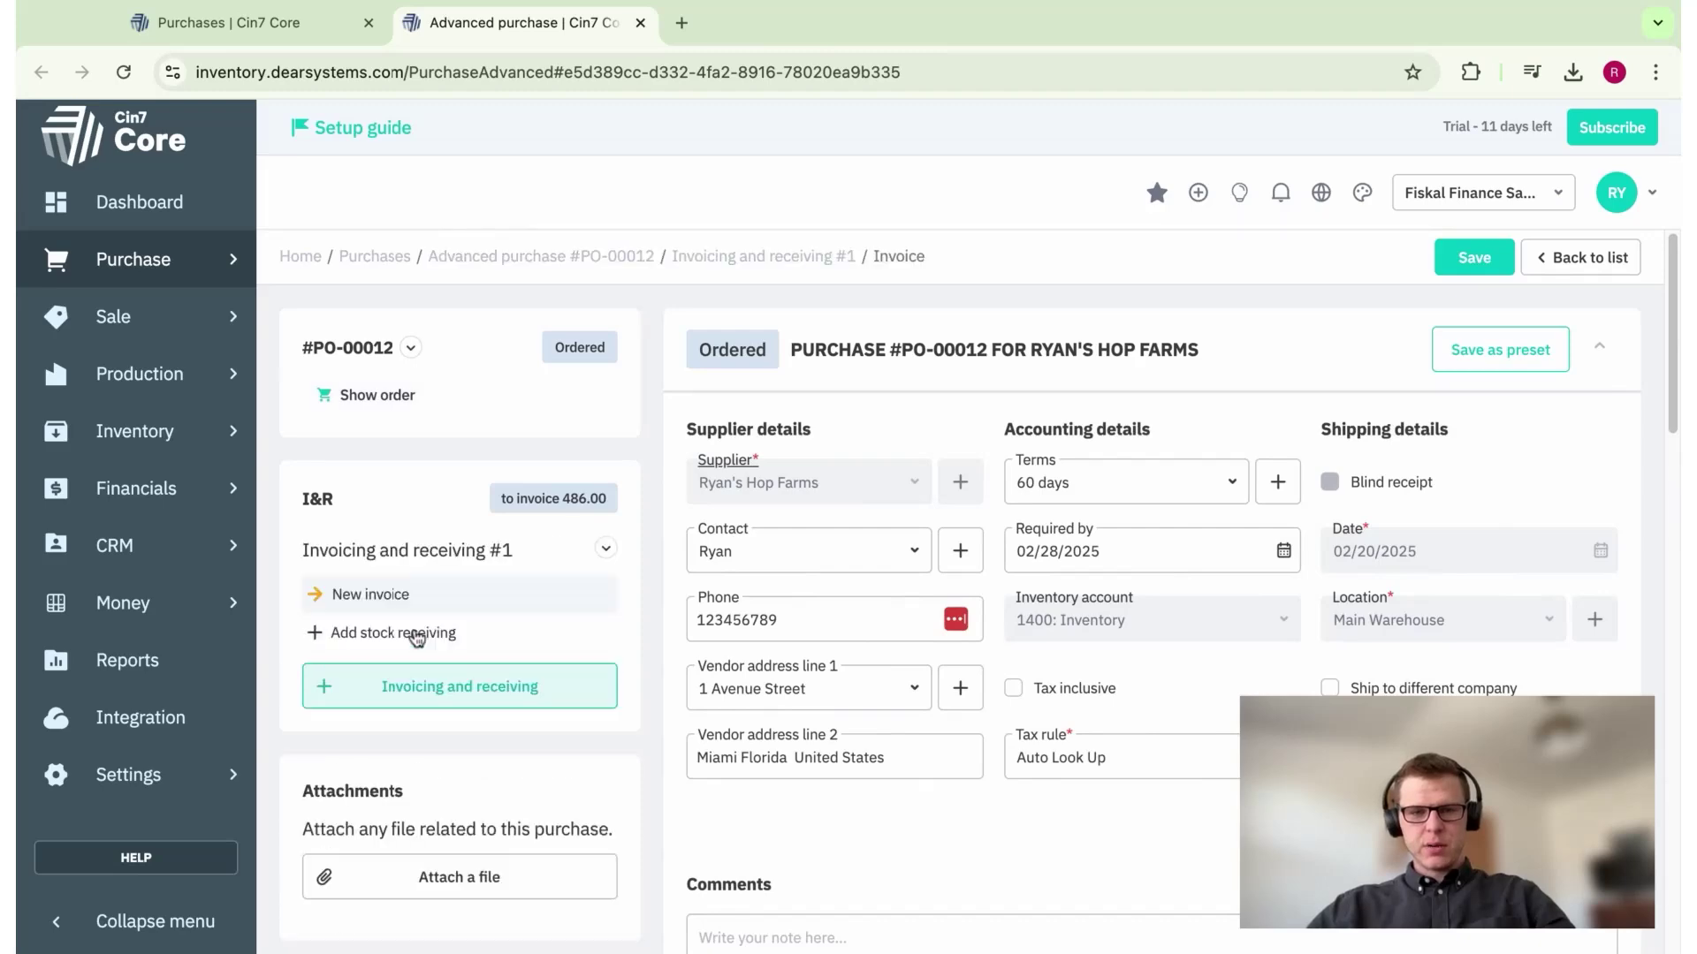
scroll(769, 728, down, 3)
drag(748, 782, 861, 803)
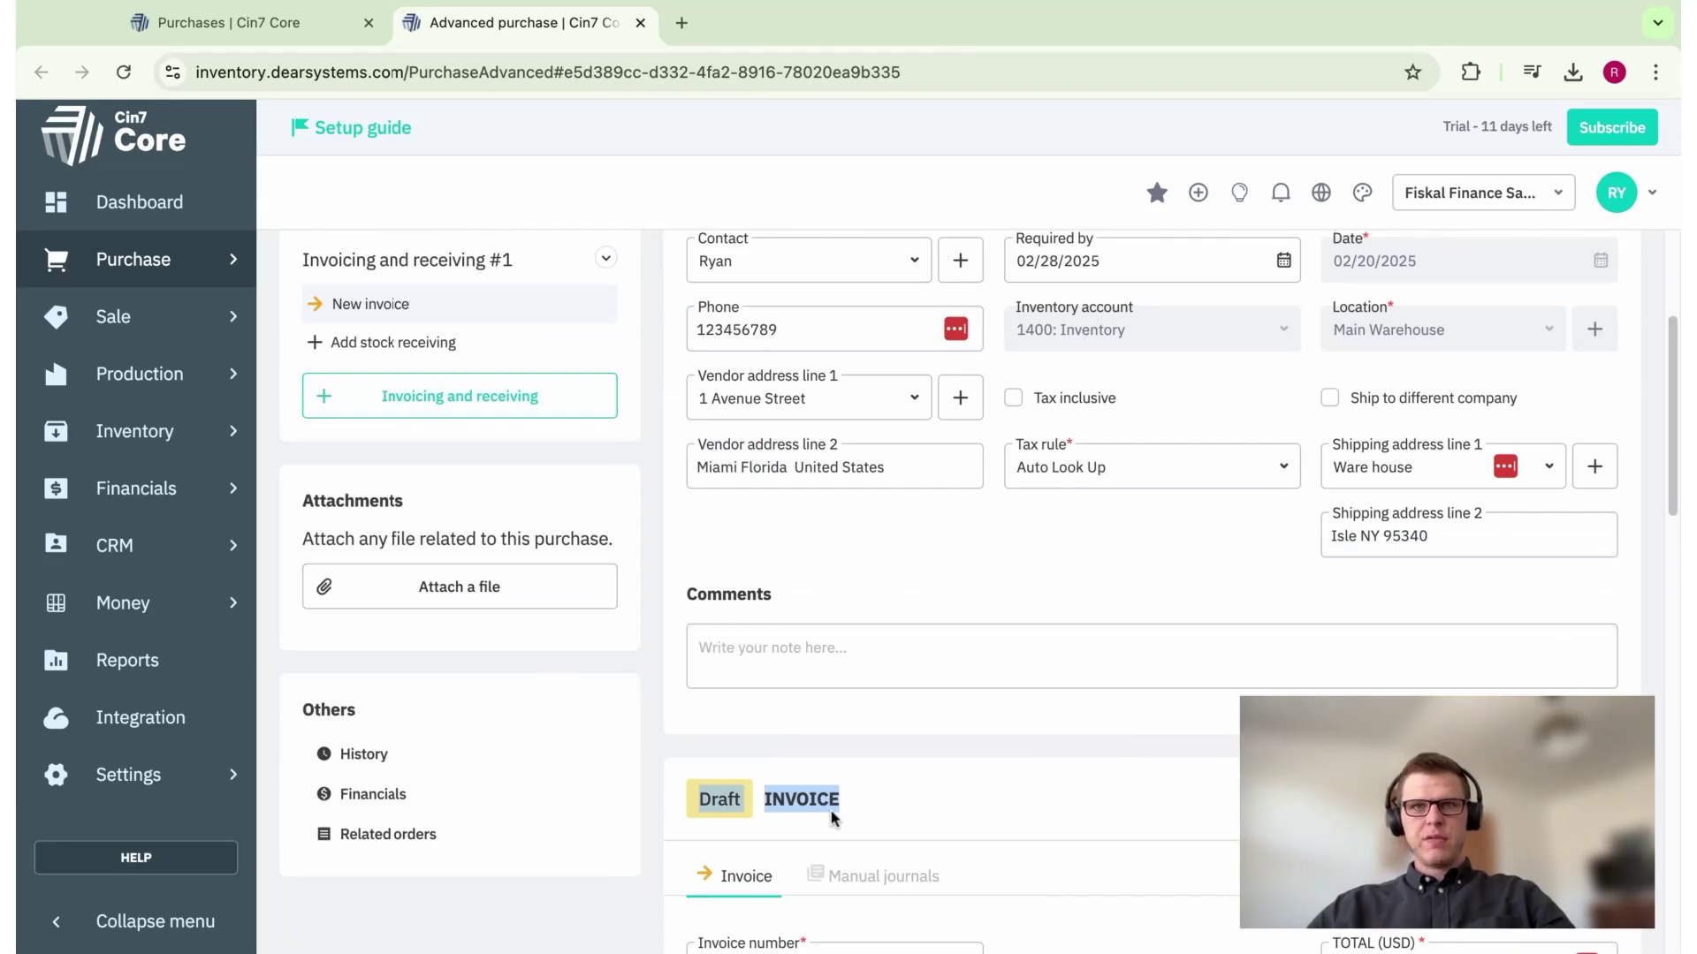
click(744, 552)
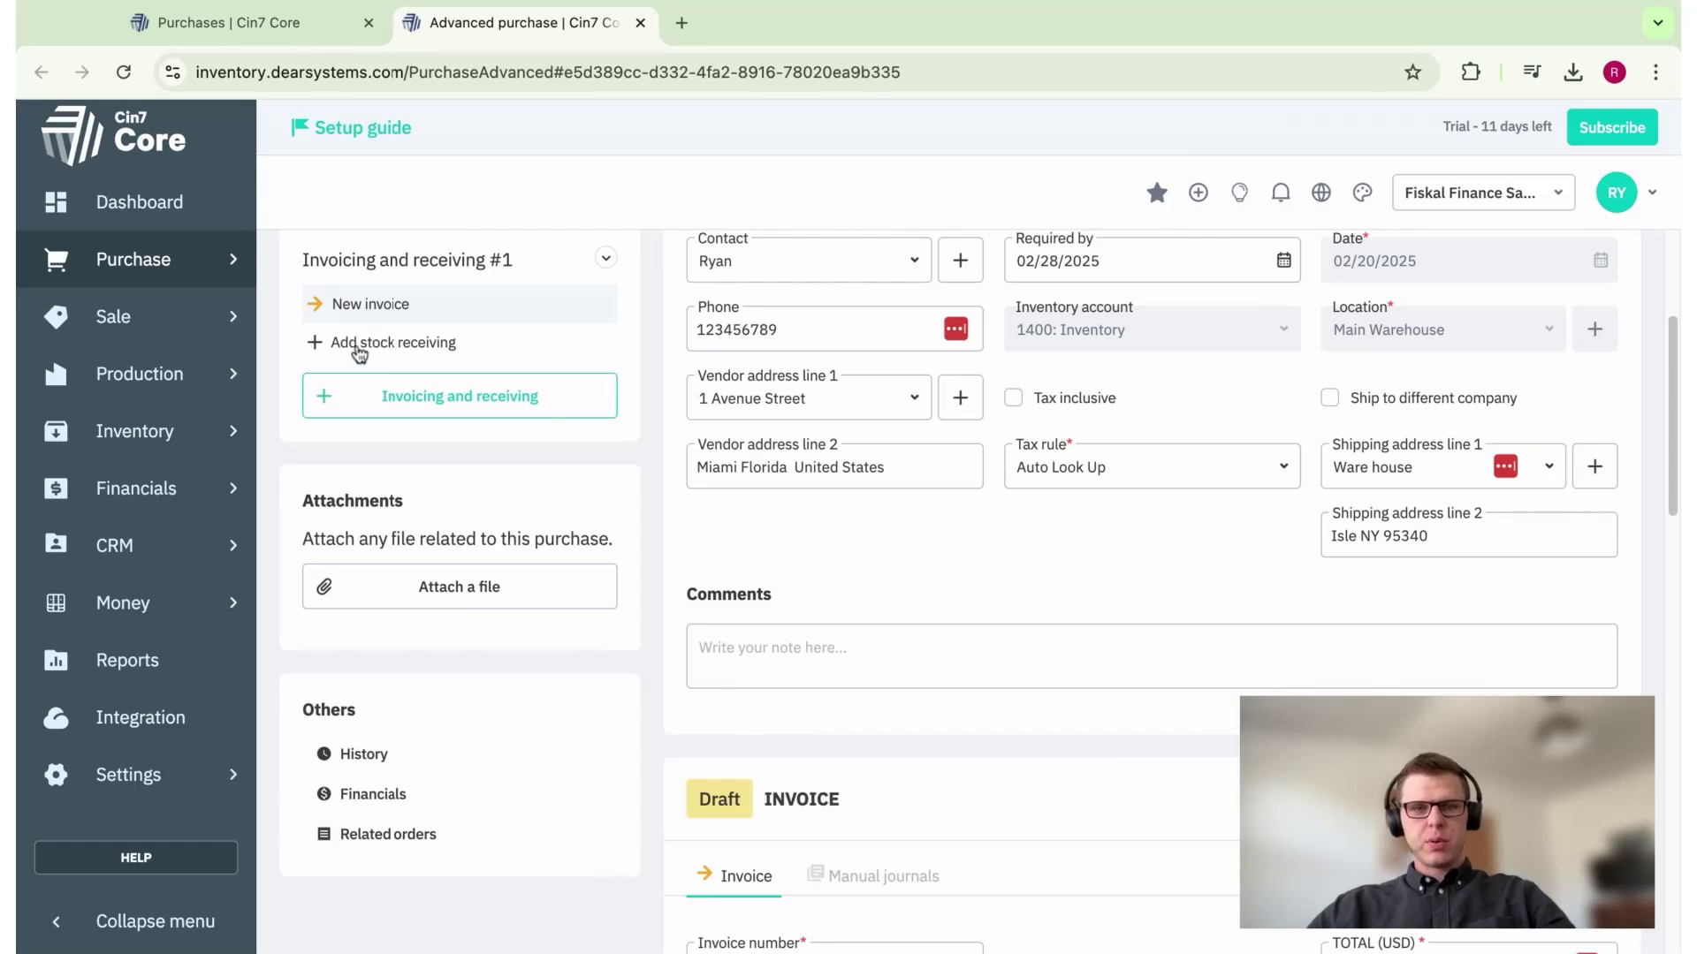
- Add a stock receiving entry under Invoicing and receiving #1 and show its draft Stock received section
click(360, 344)
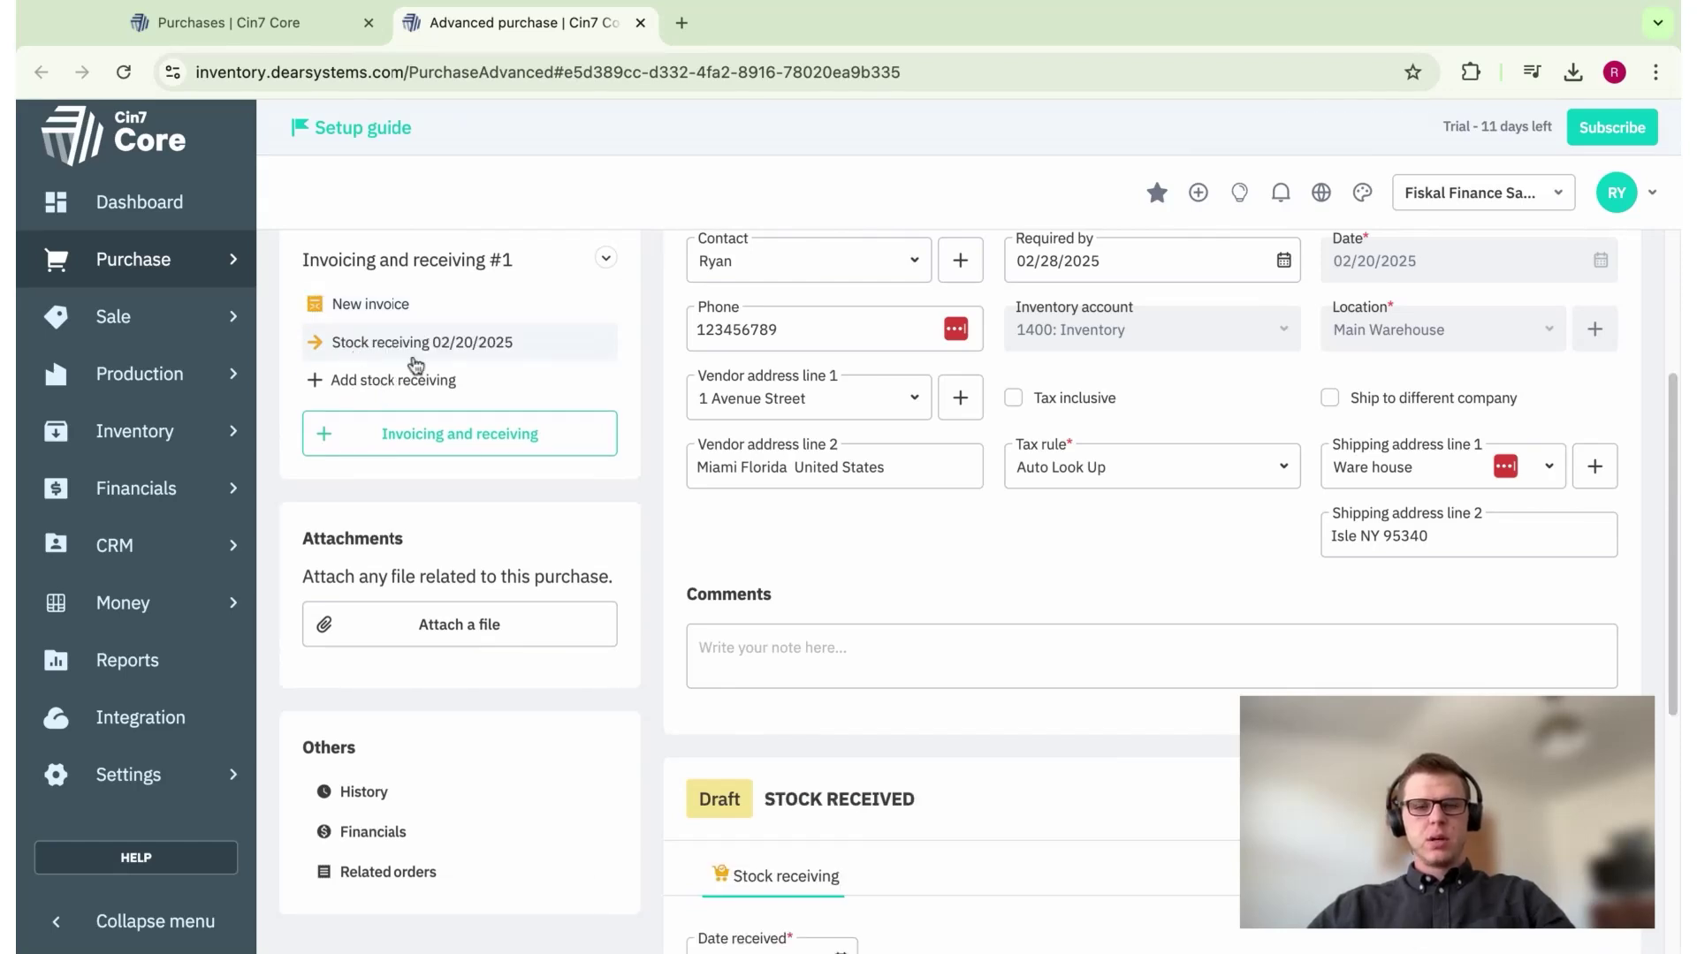
triple_click(936, 800)
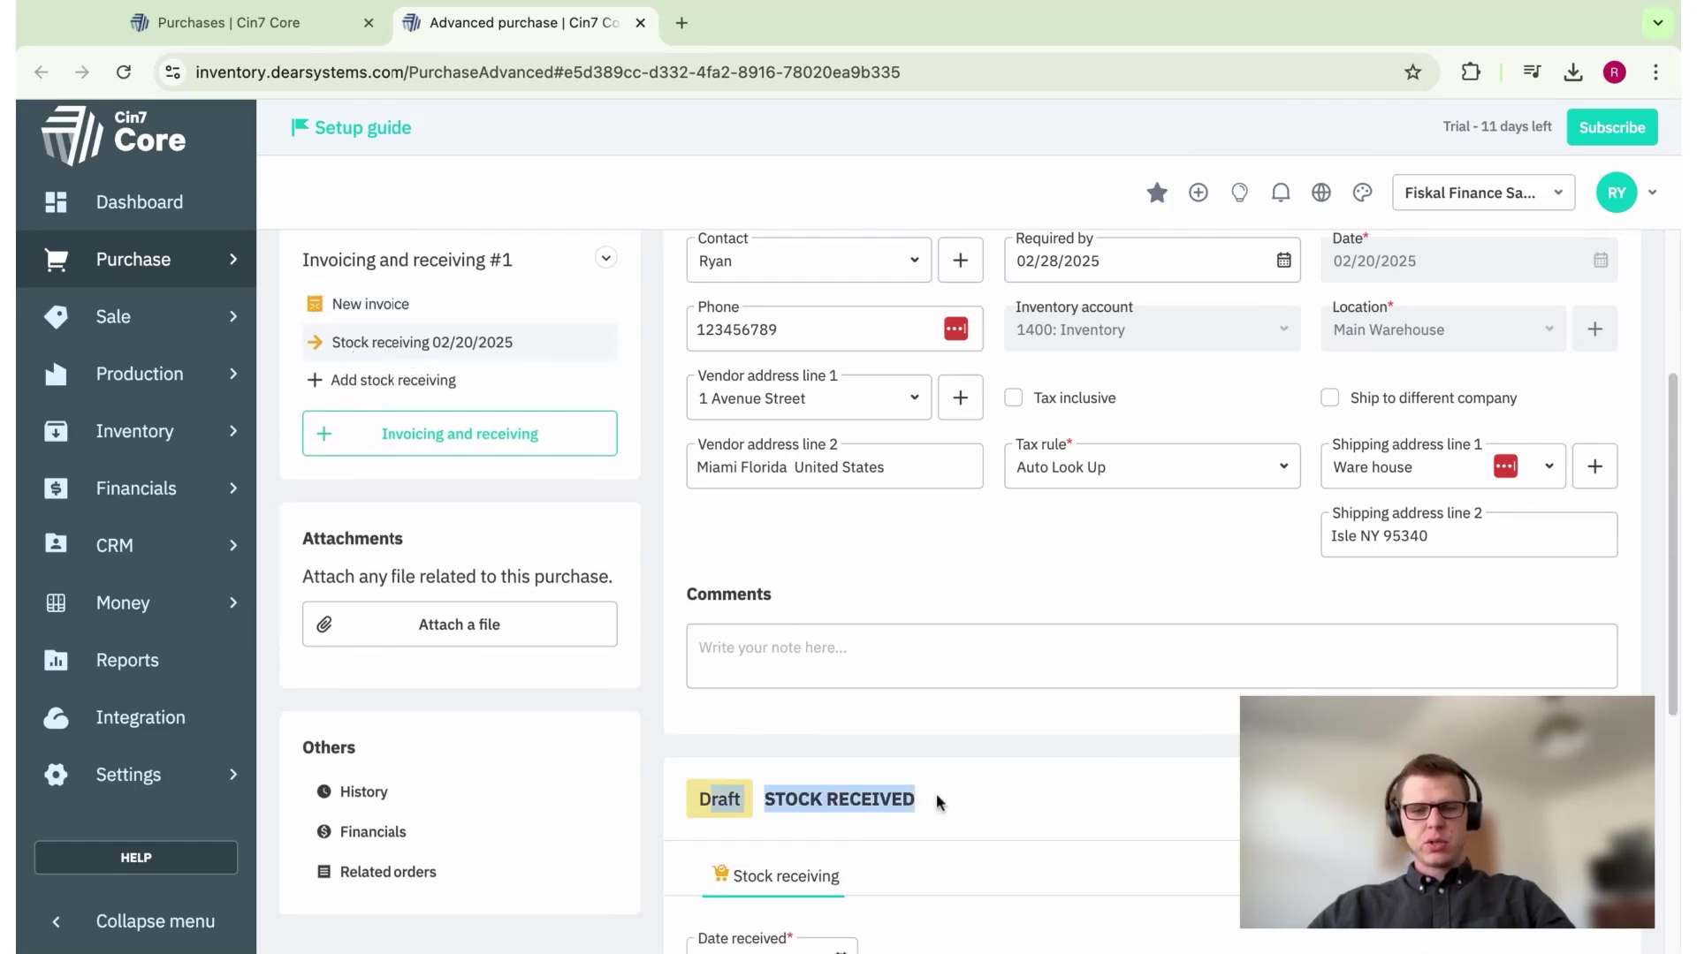
click(371, 304)
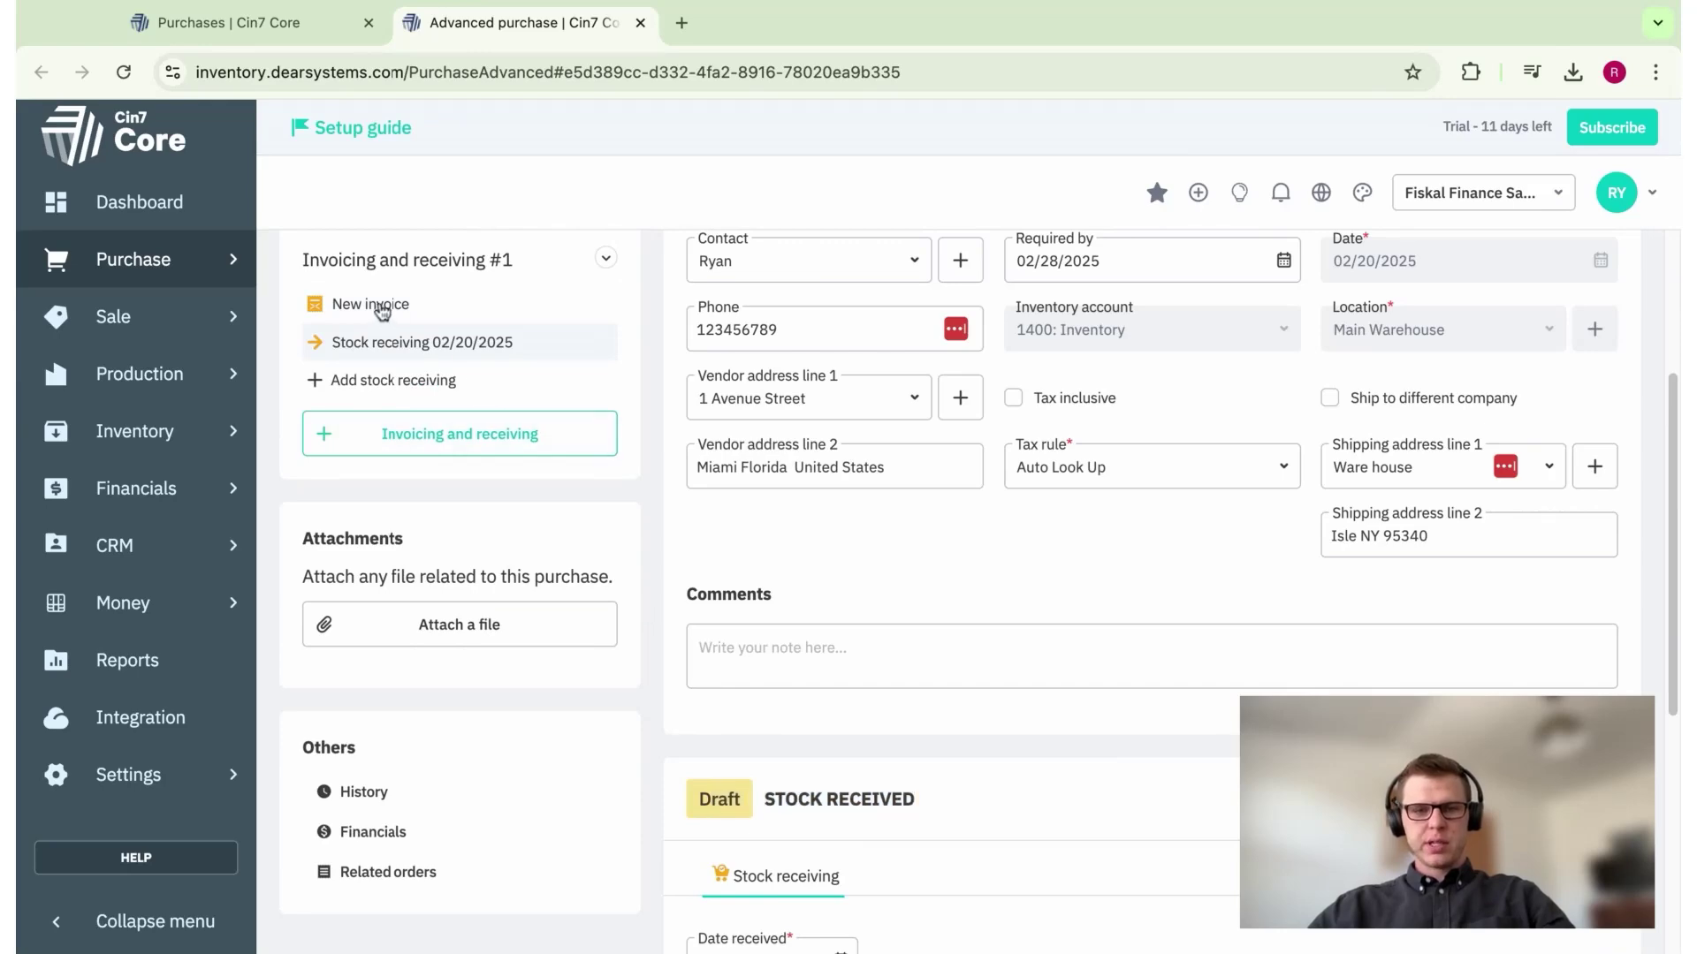
click(416, 346)
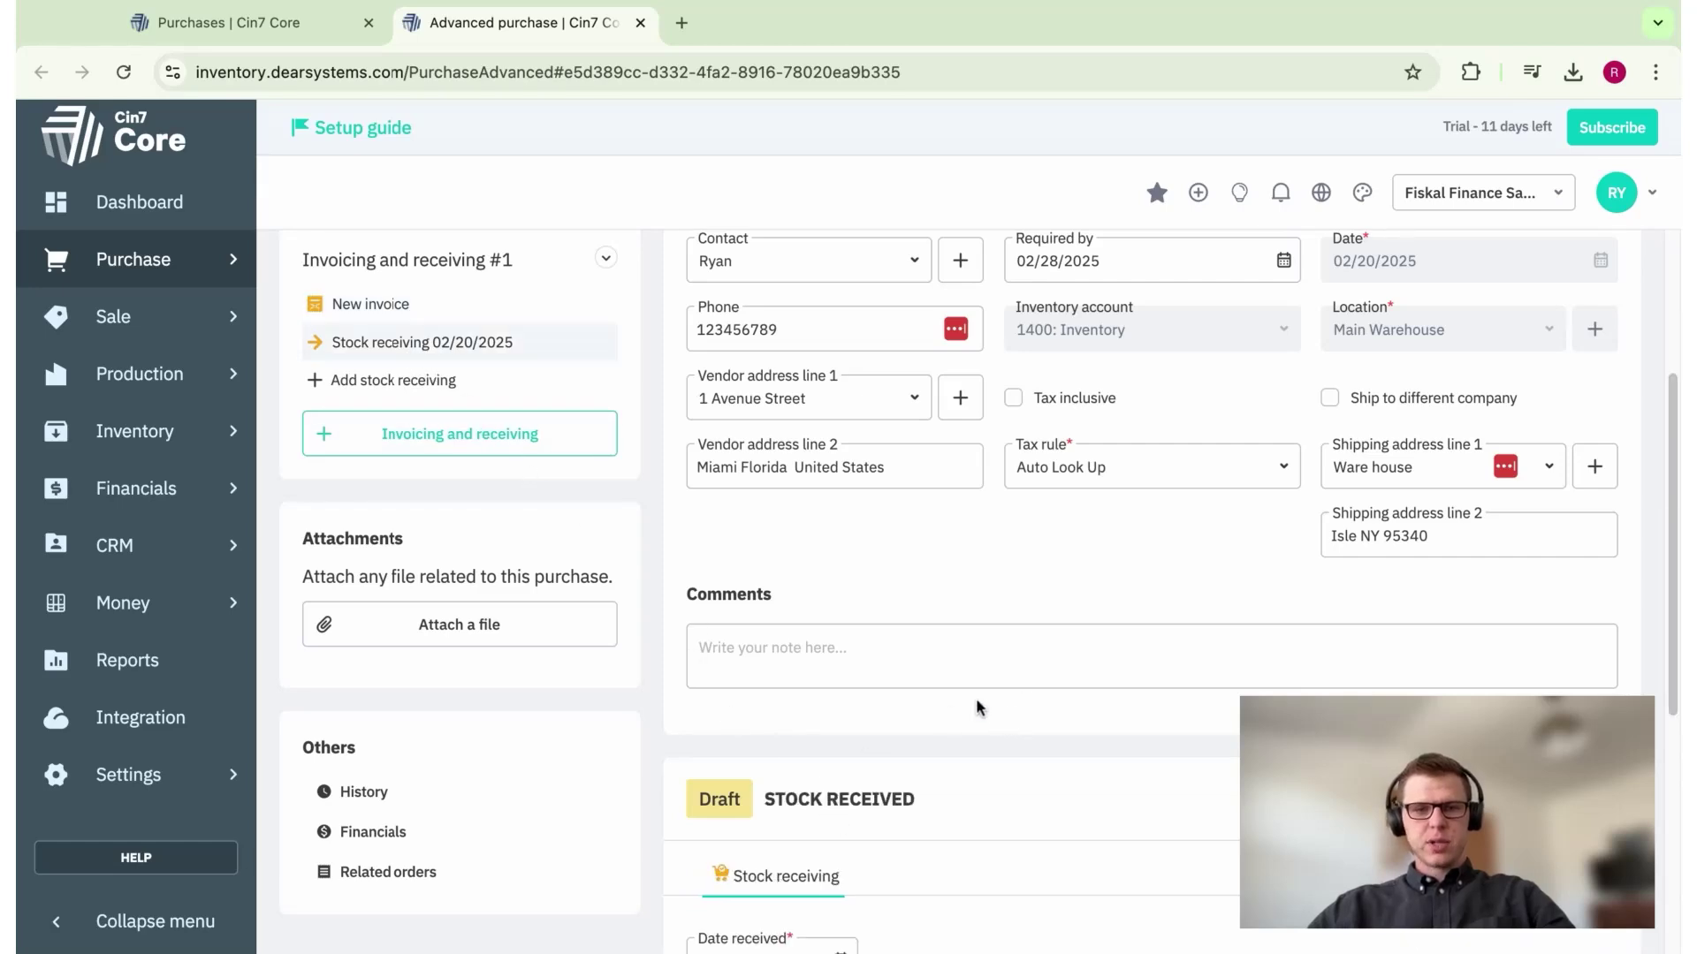
- Fill the draft stock receiving by copying the product lines from the order
scroll(929, 684, down, 4)
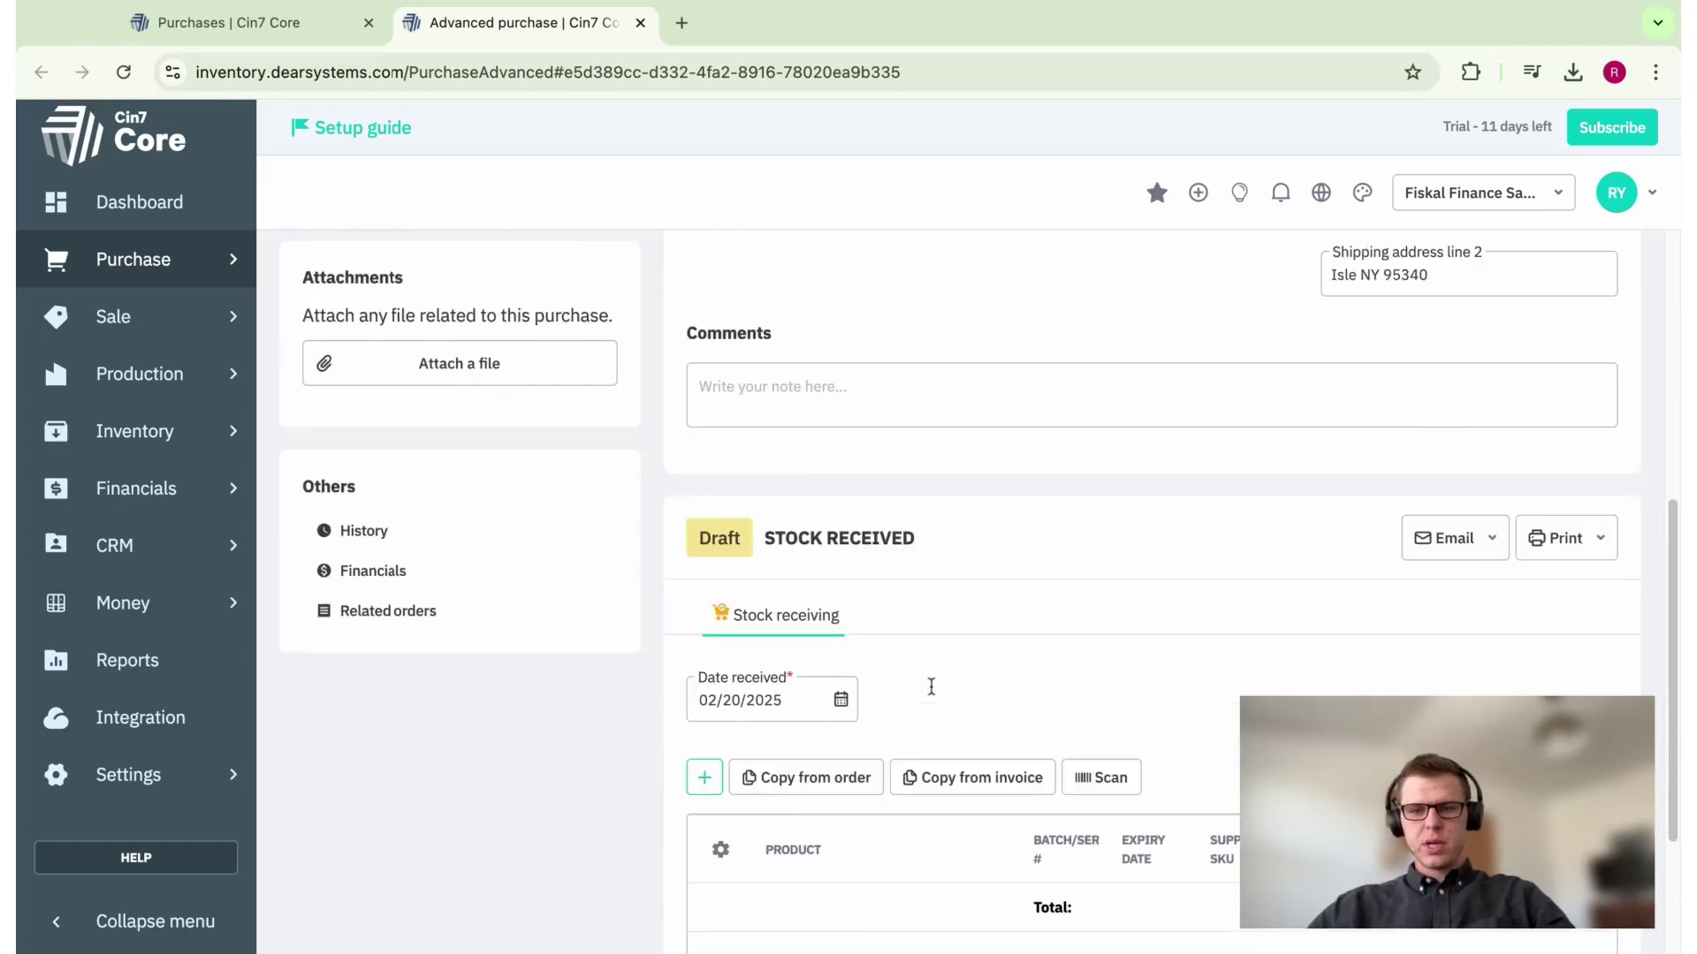
scroll(1059, 687, down, 2)
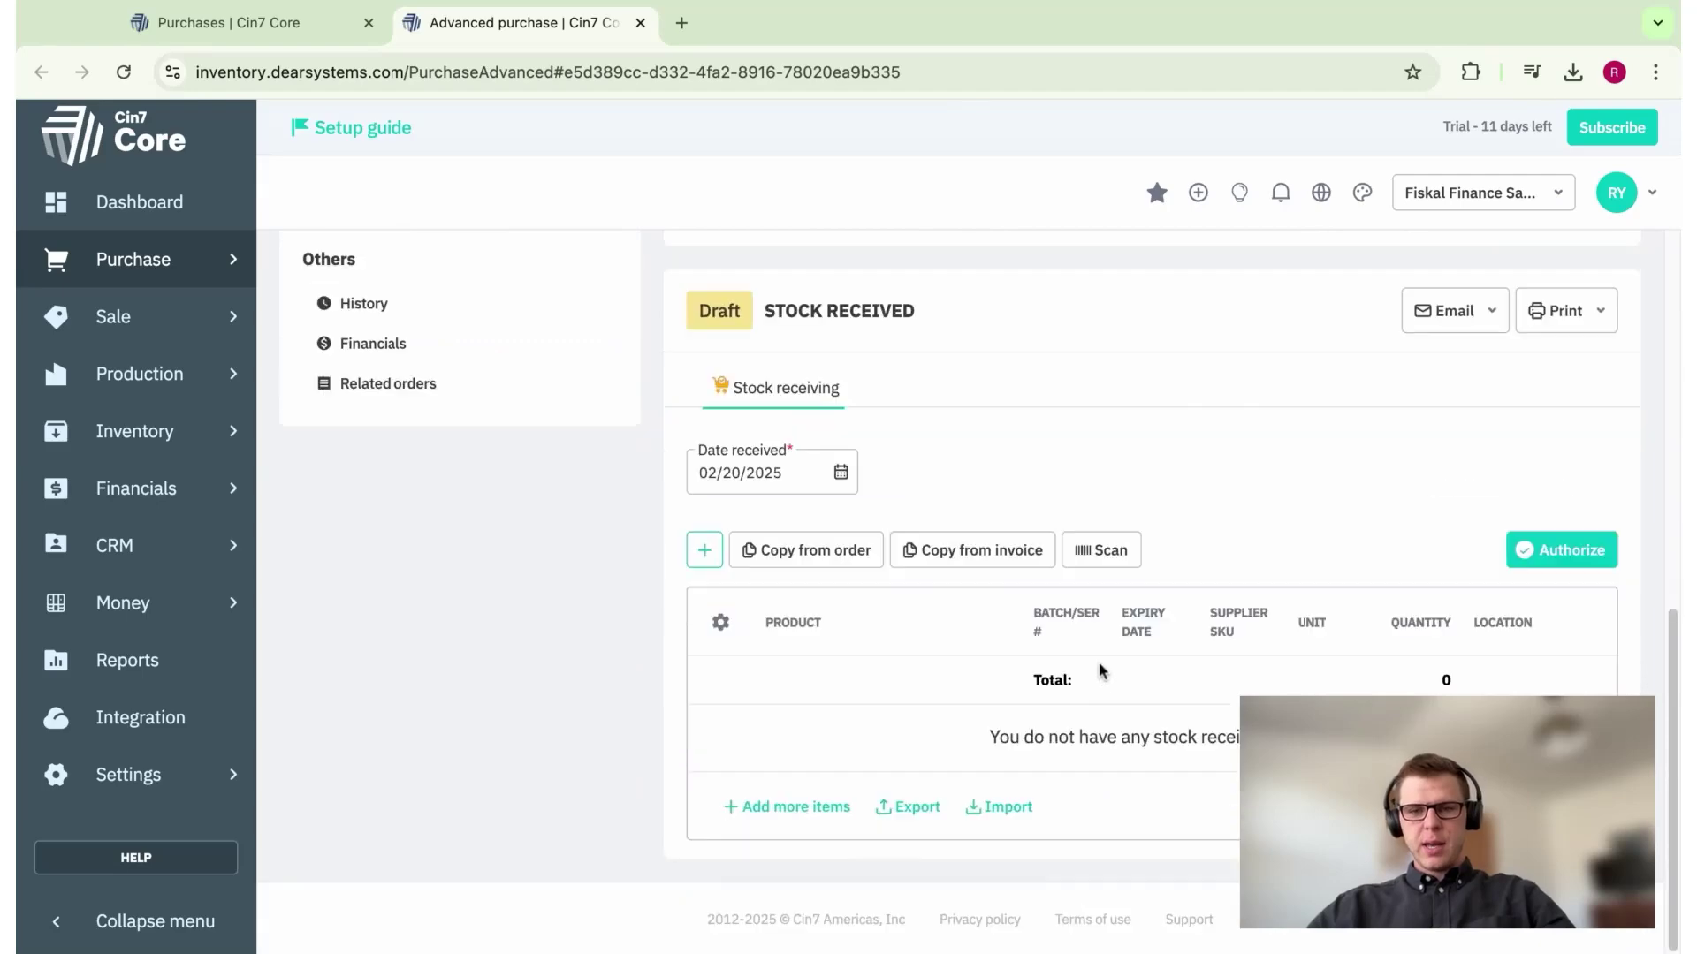
click(818, 557)
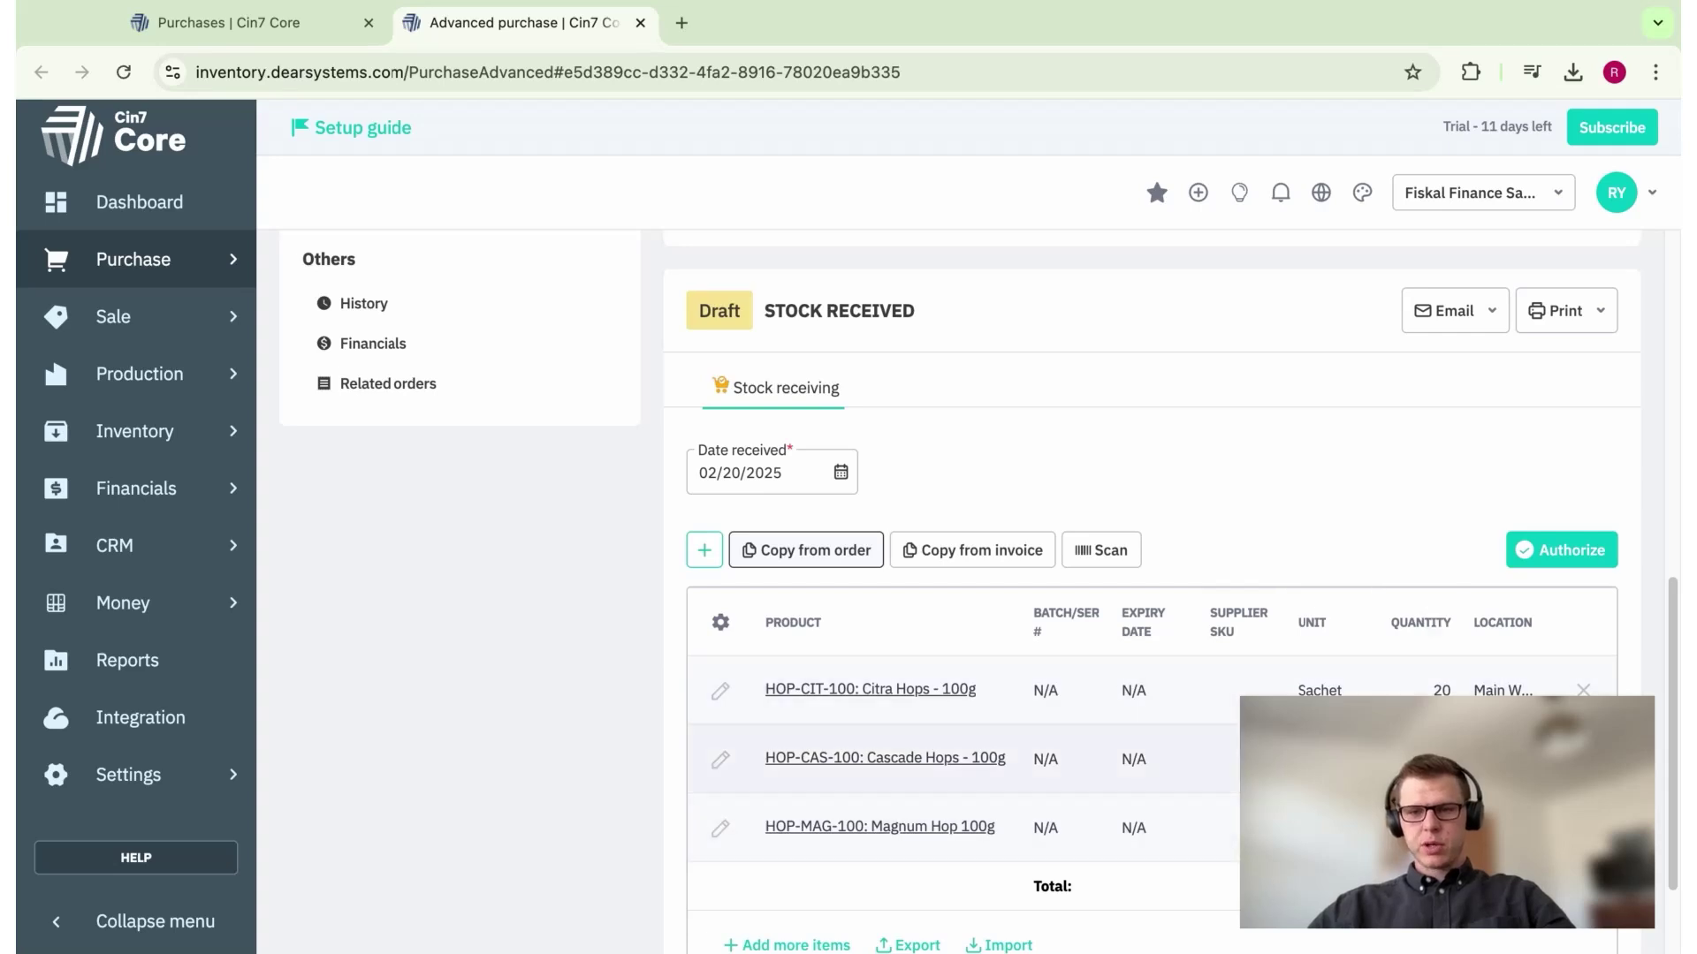
scroll(1404, 691, down, 2)
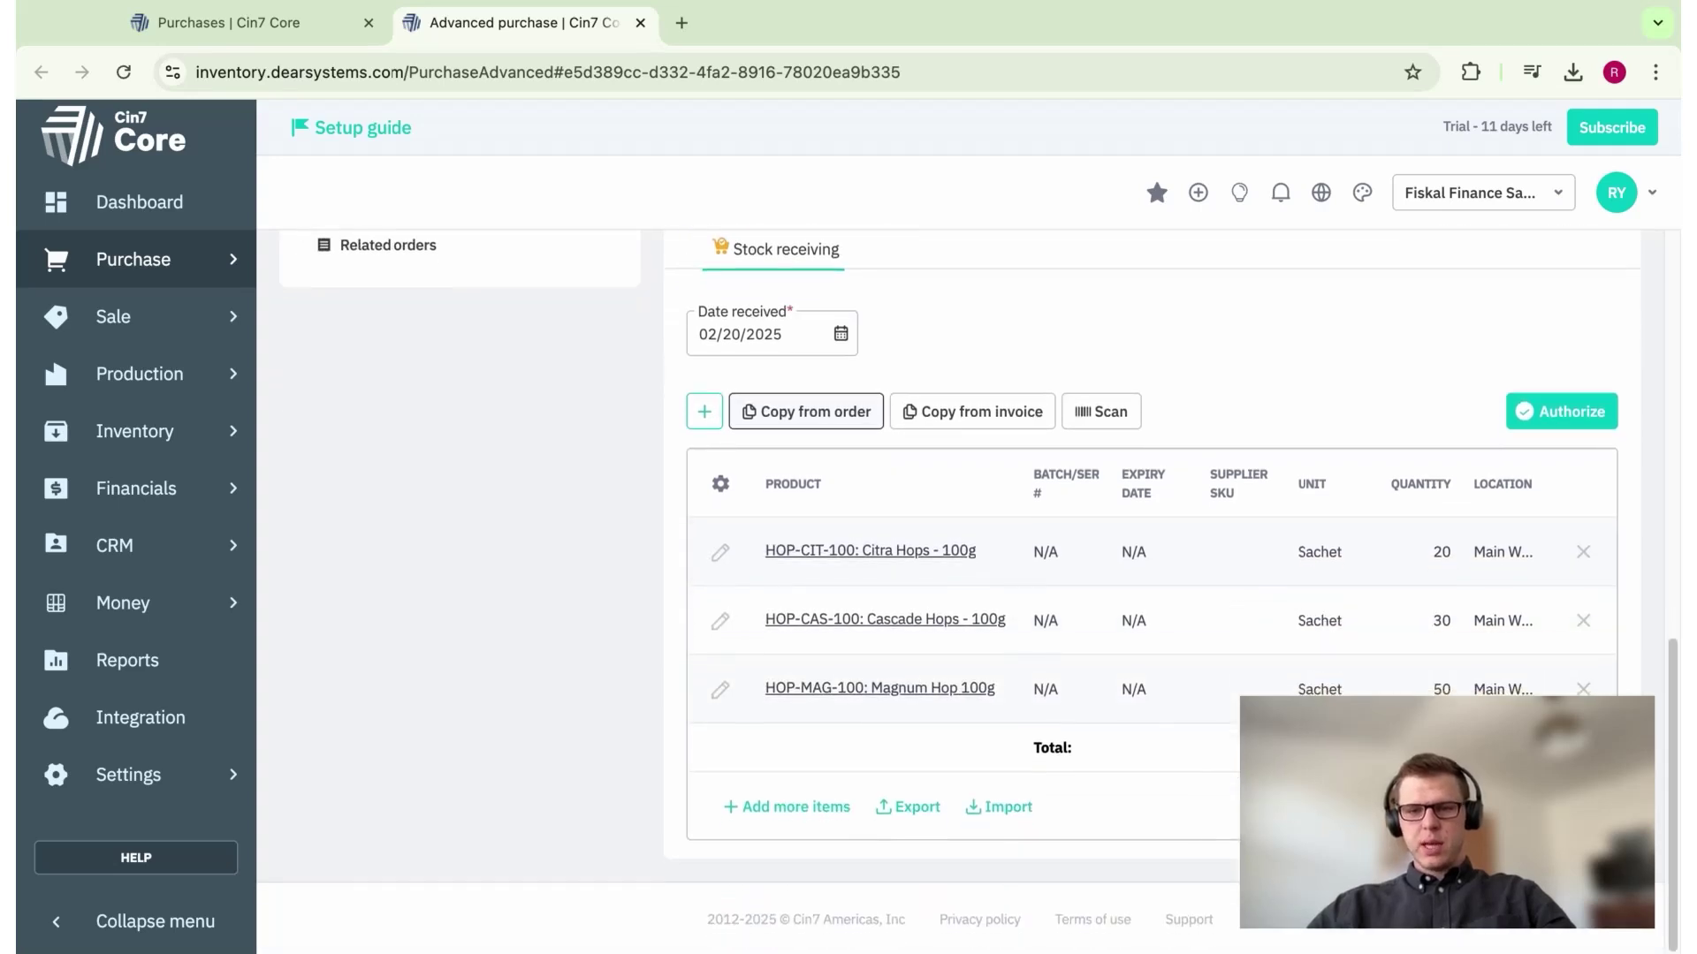
- Set the received quantities of Citra Hops - 100g and Cascade Hops - 100g to 10 each
click(1435, 562)
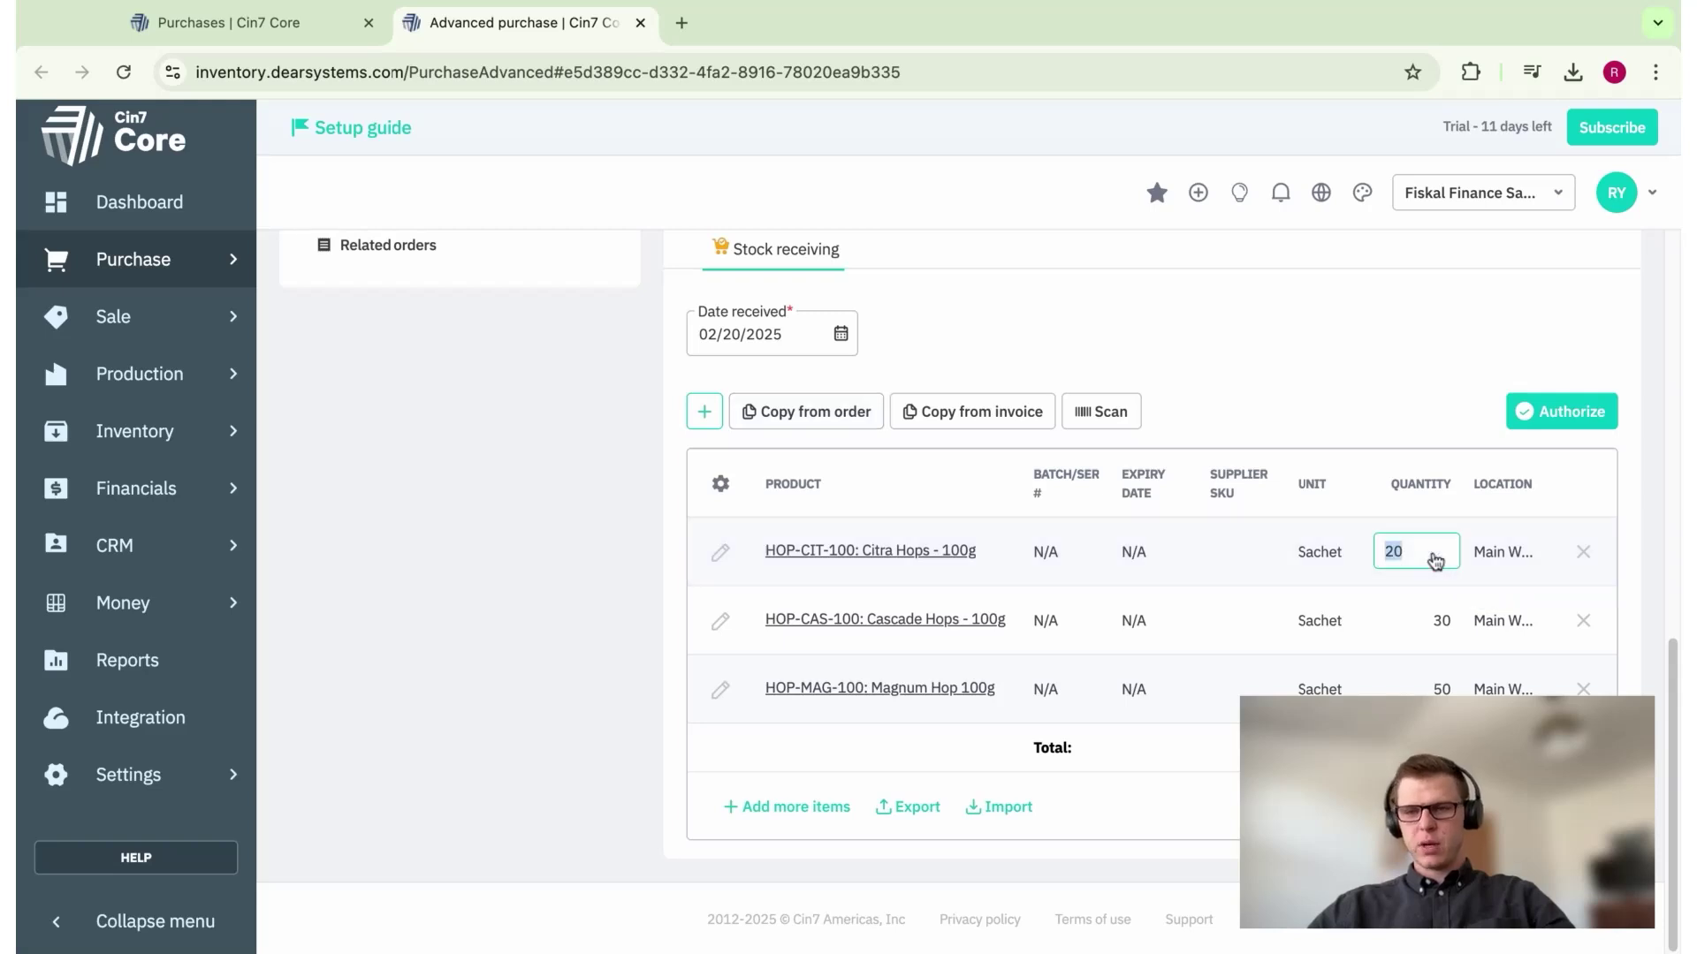
text(10)
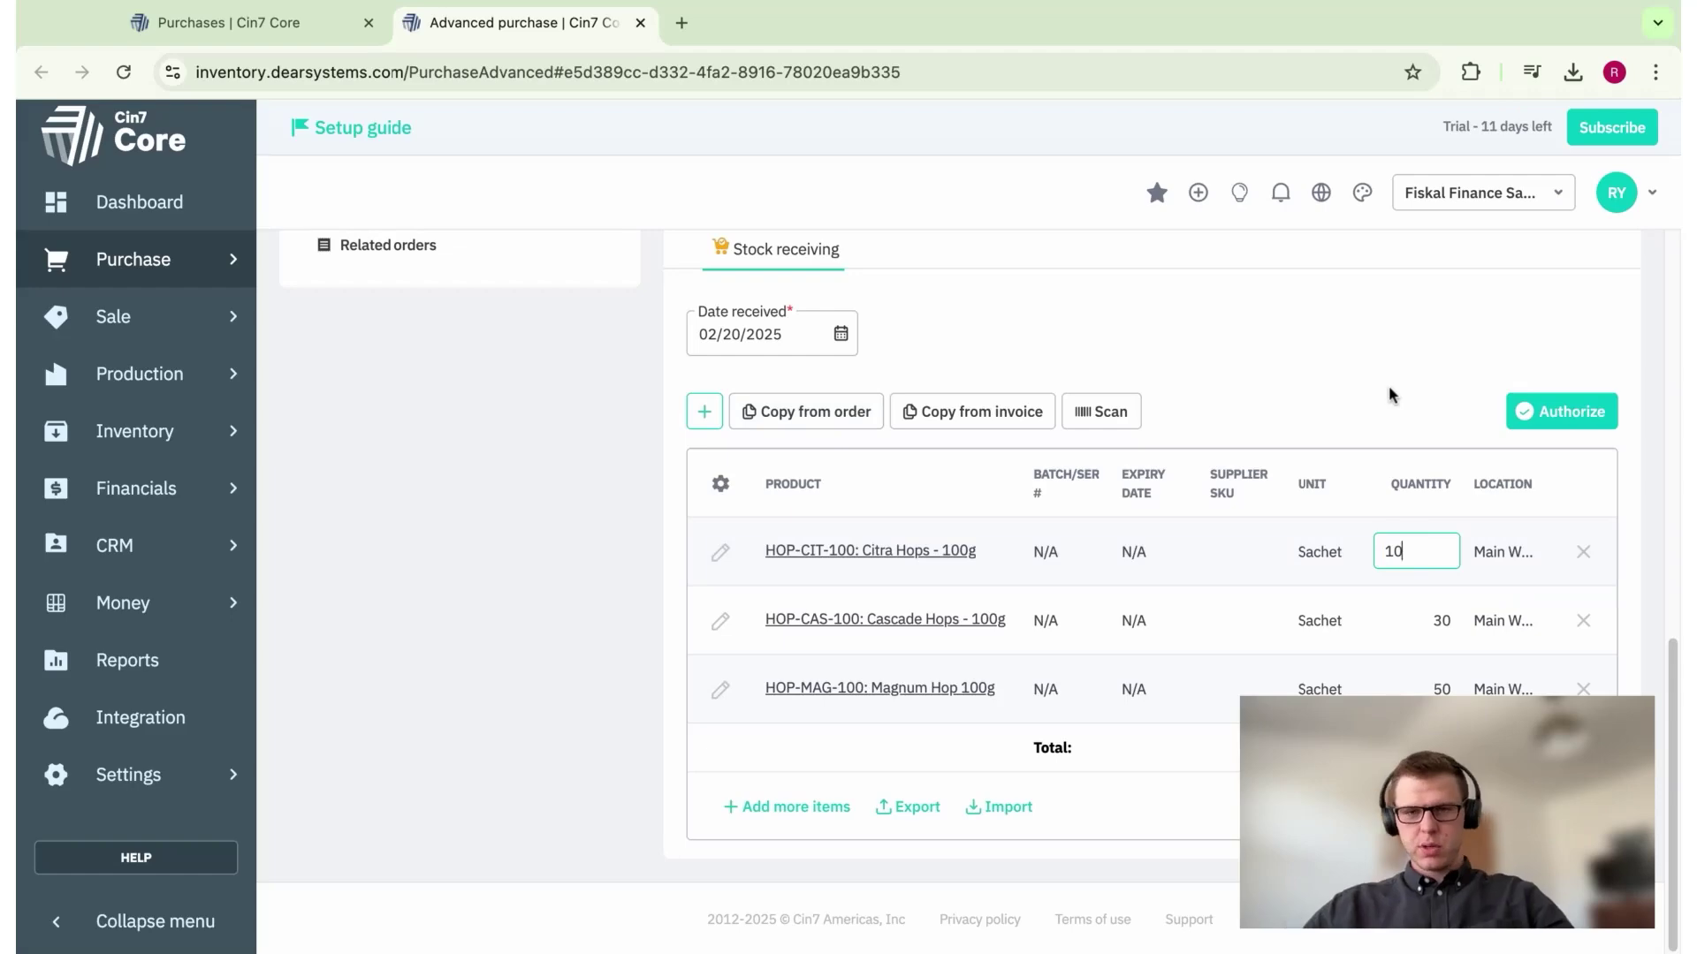
click(1388, 387)
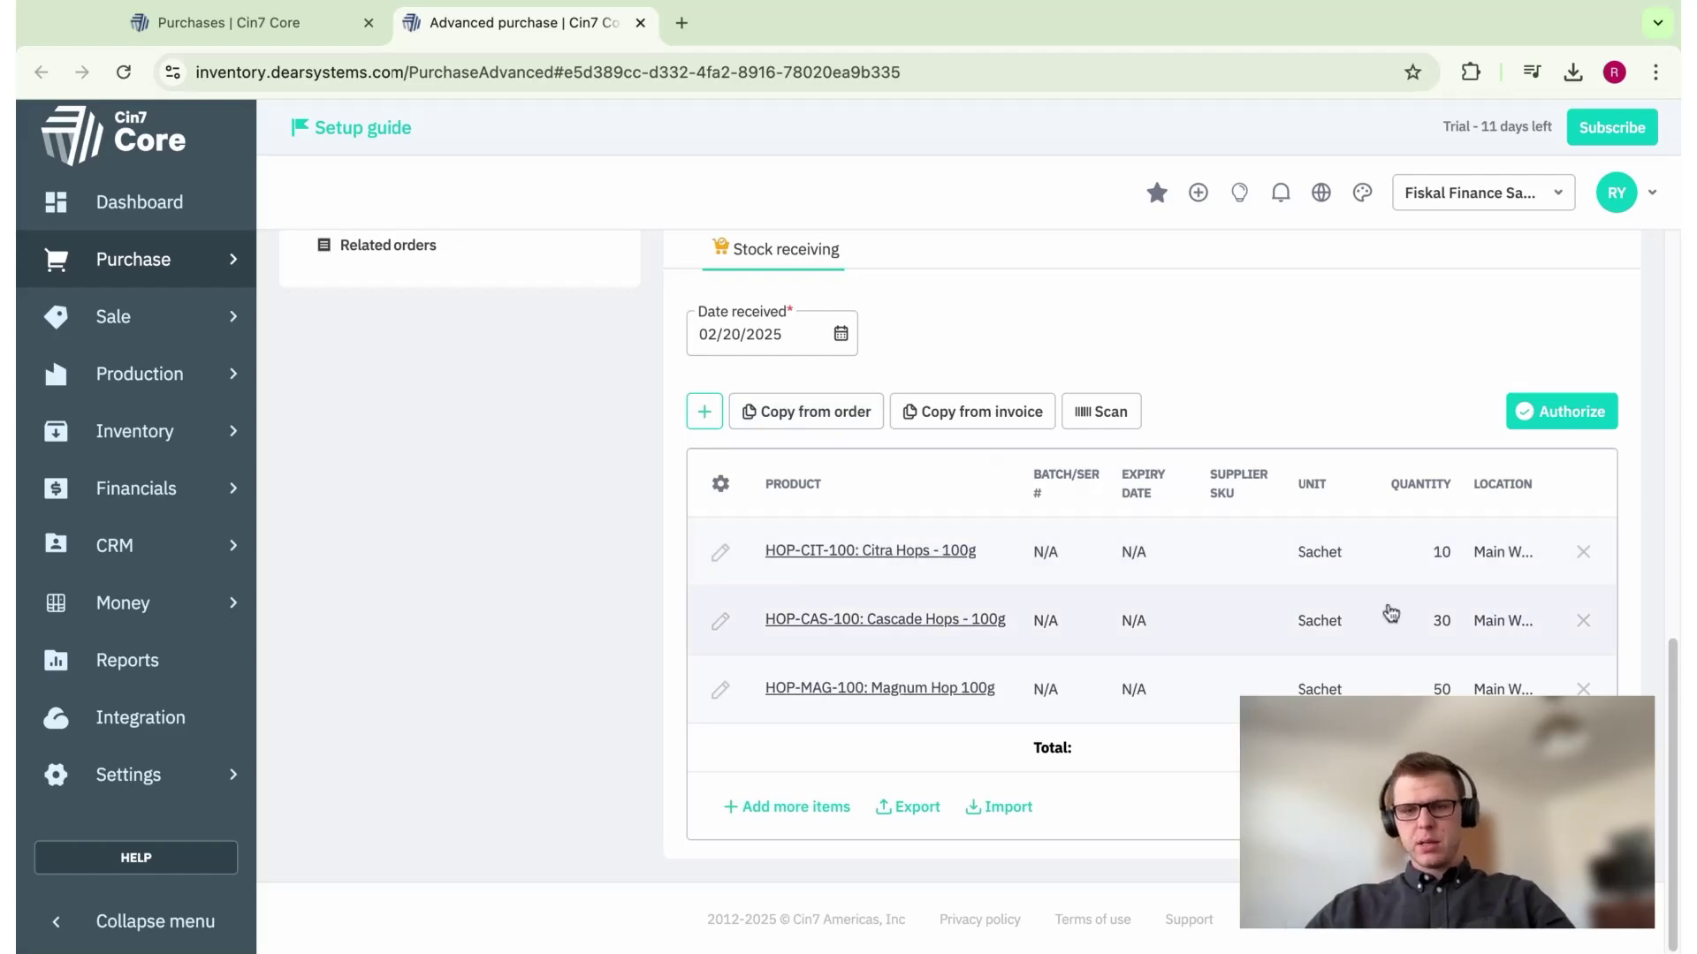
click(1448, 622)
text(10)
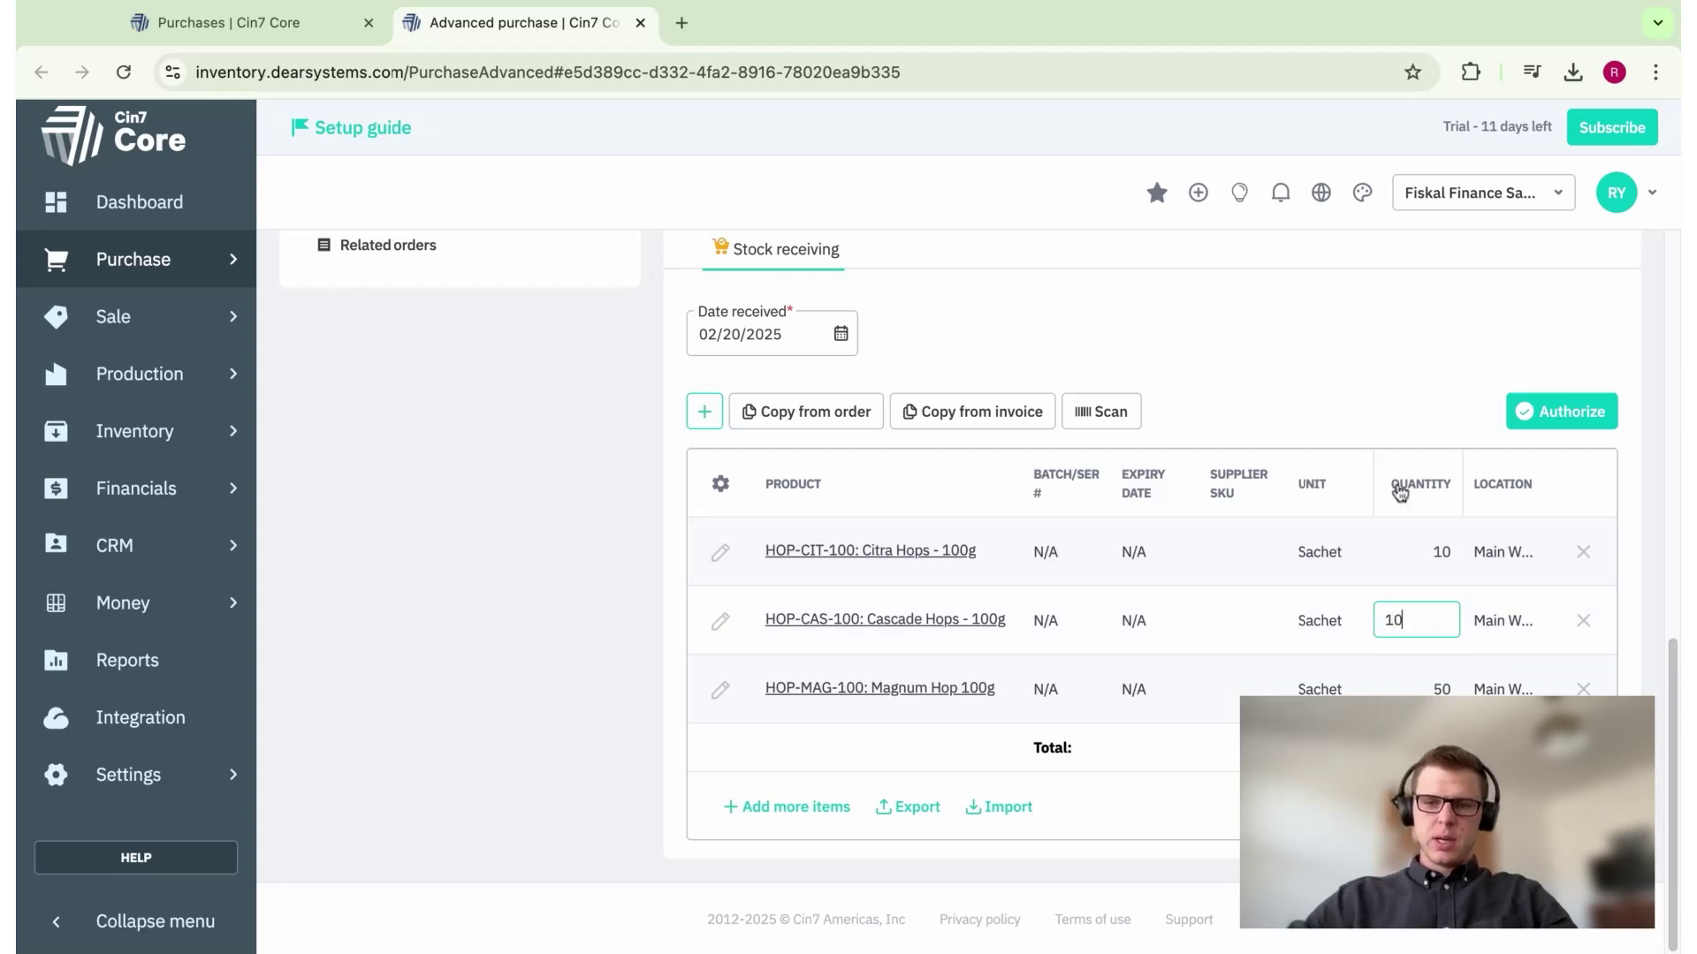
click(1384, 394)
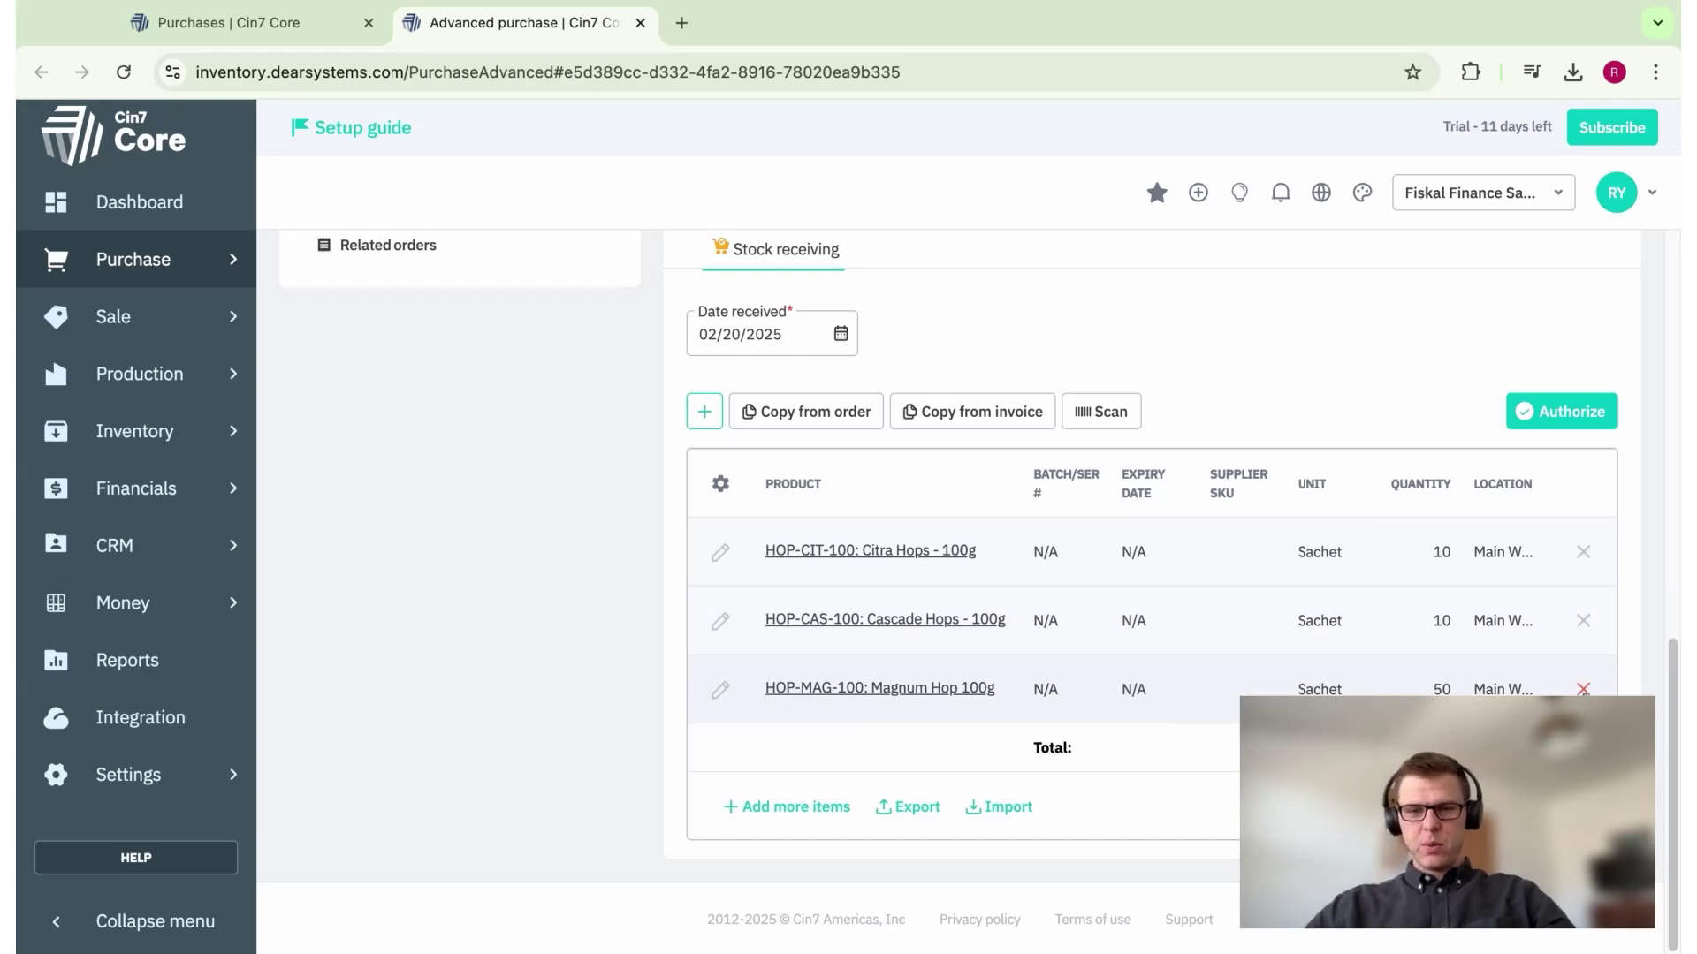
- Remove the Magnum Hop 100g line from the draft receiving and authorize the stock received
click(1419, 697)
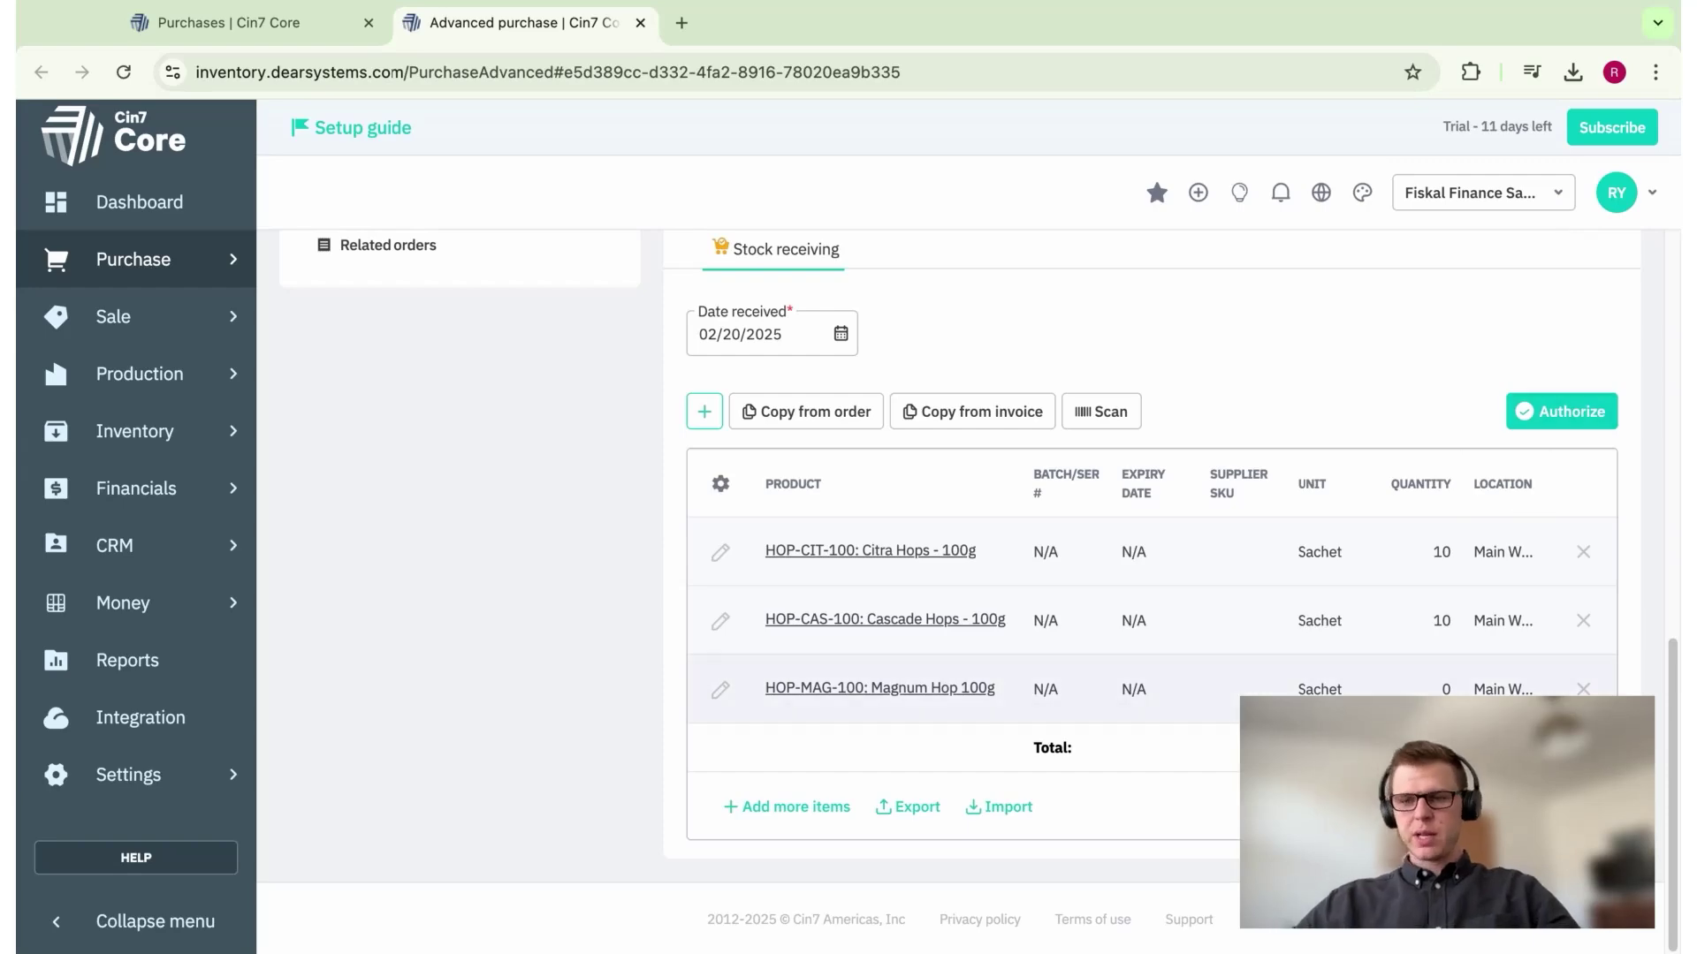
click(1581, 690)
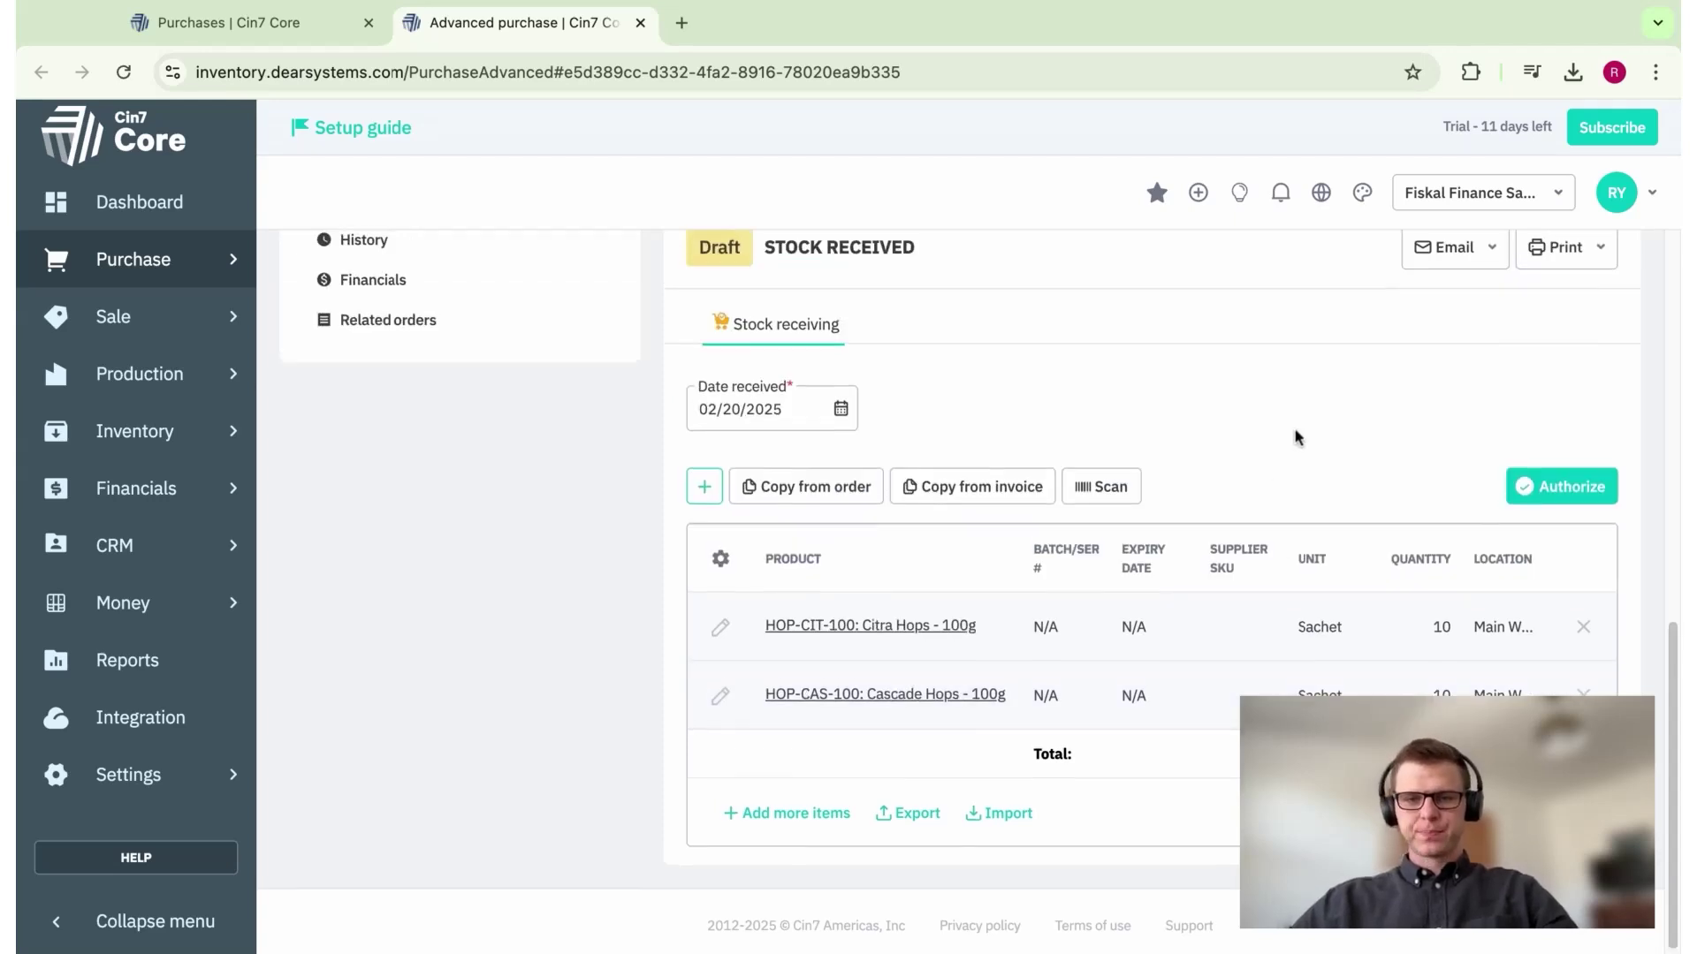
click(1541, 497)
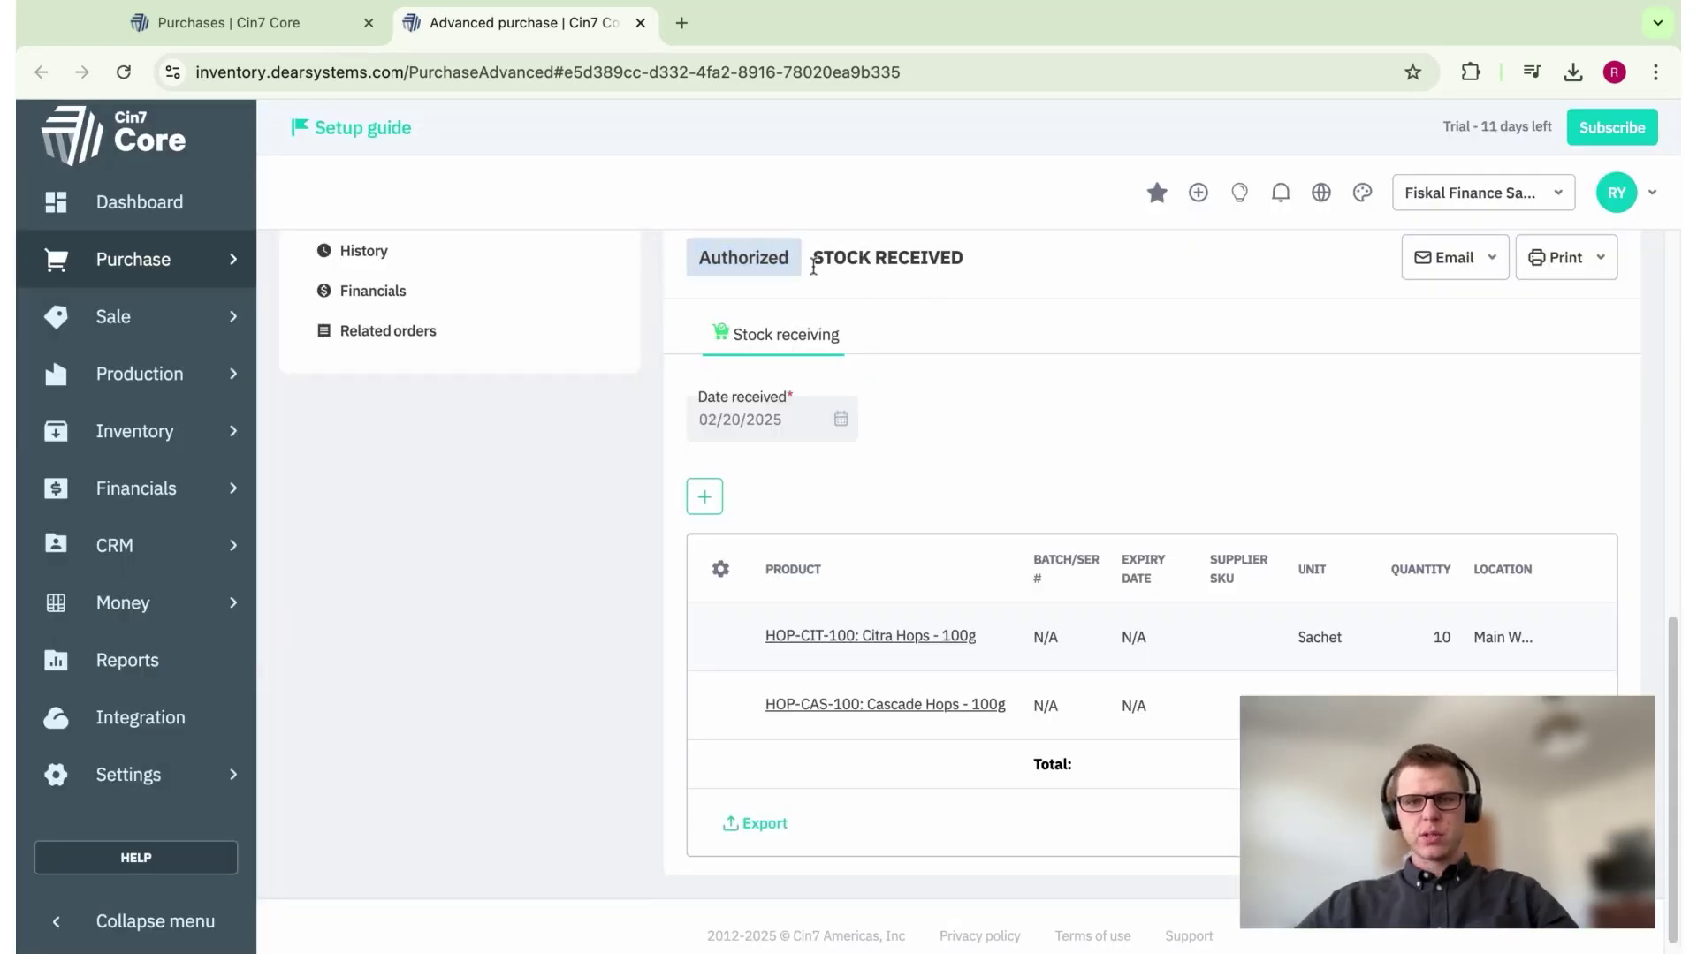
- Open the new invoice under Invoicing and receiving #1 and set its invoice number to INV0080
scroll(1021, 426, up, 3)
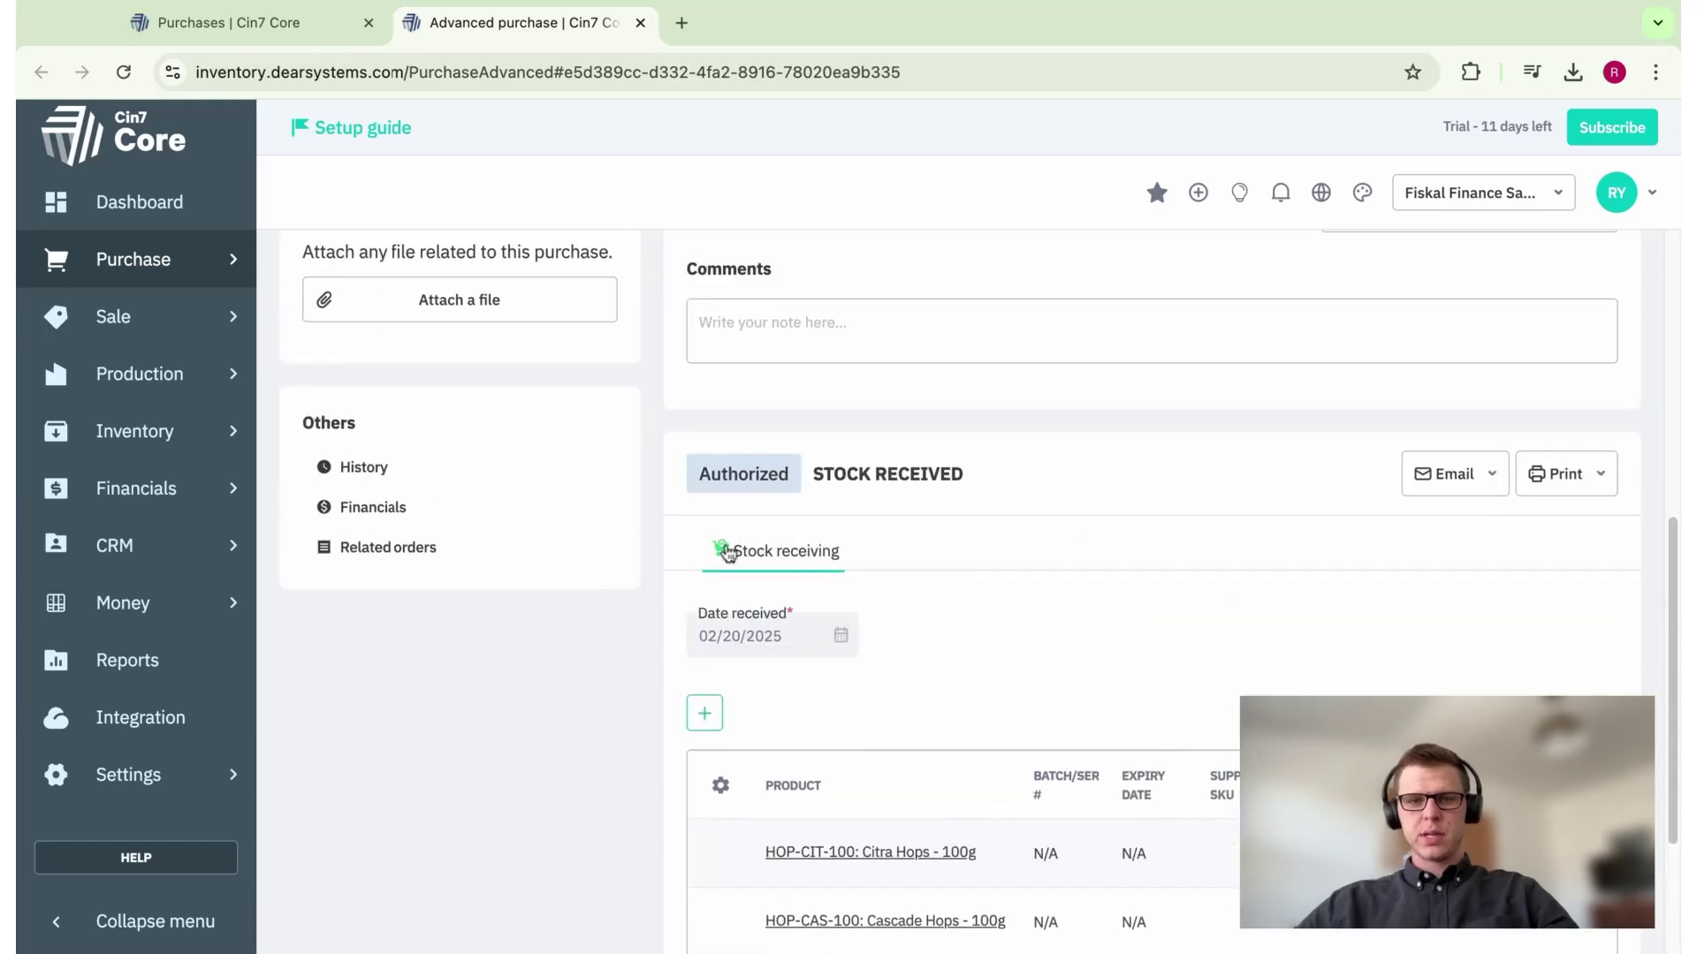
scroll(946, 590, up, 5)
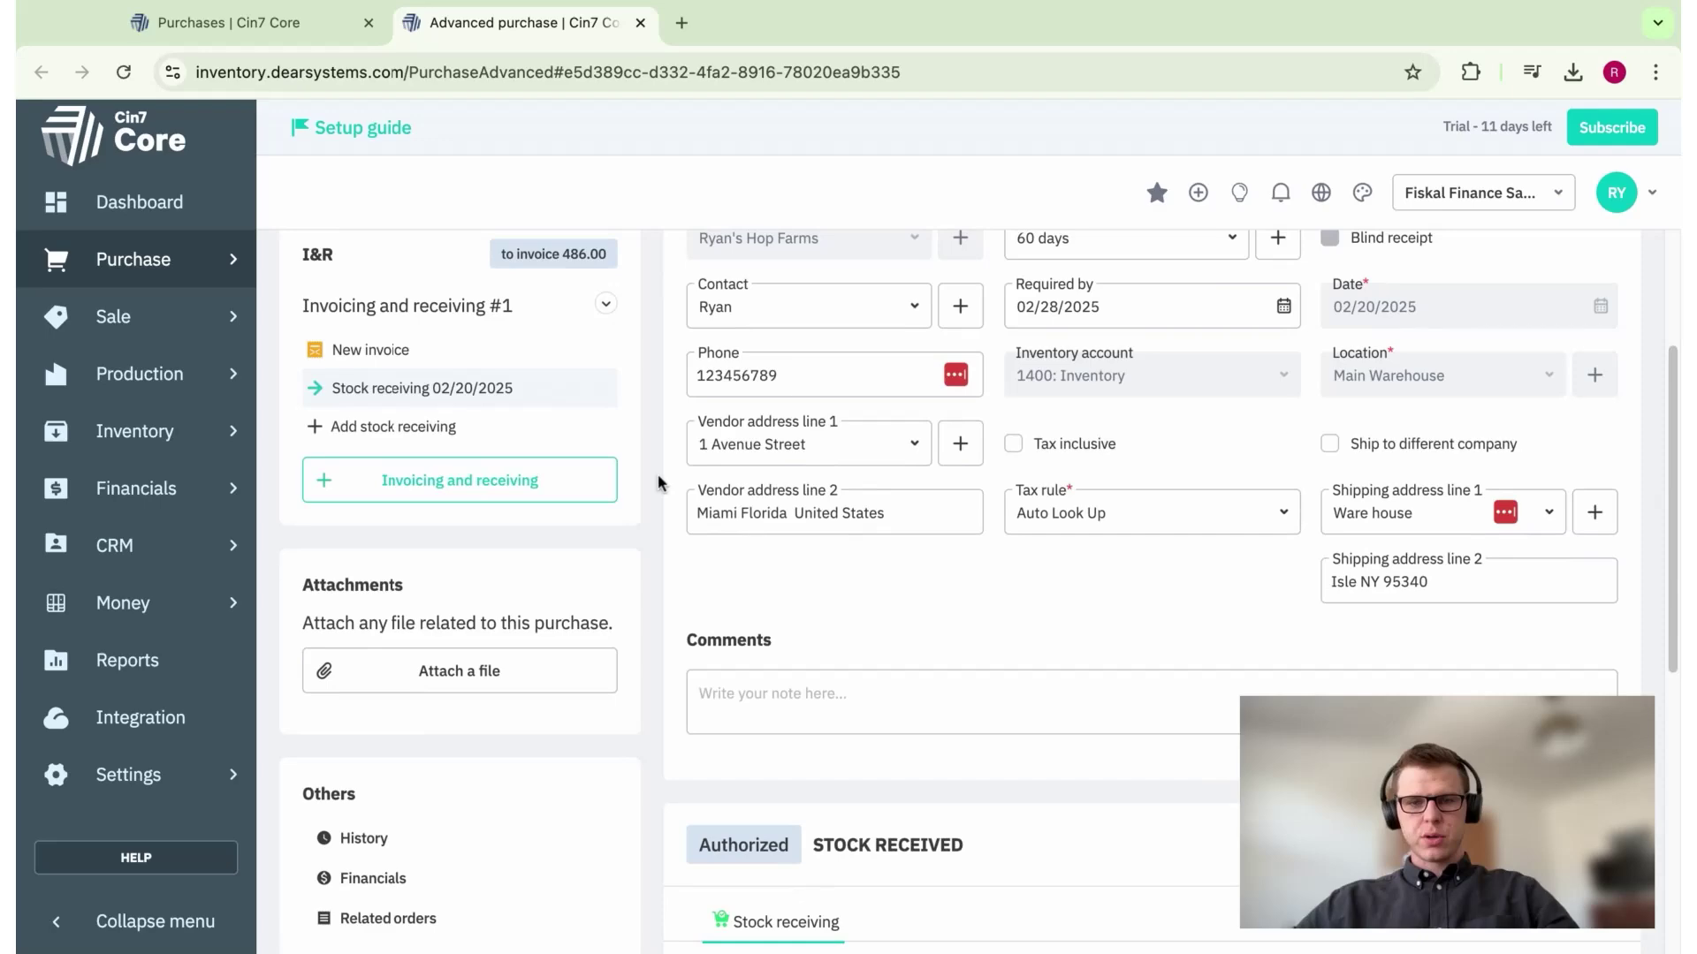
click(374, 417)
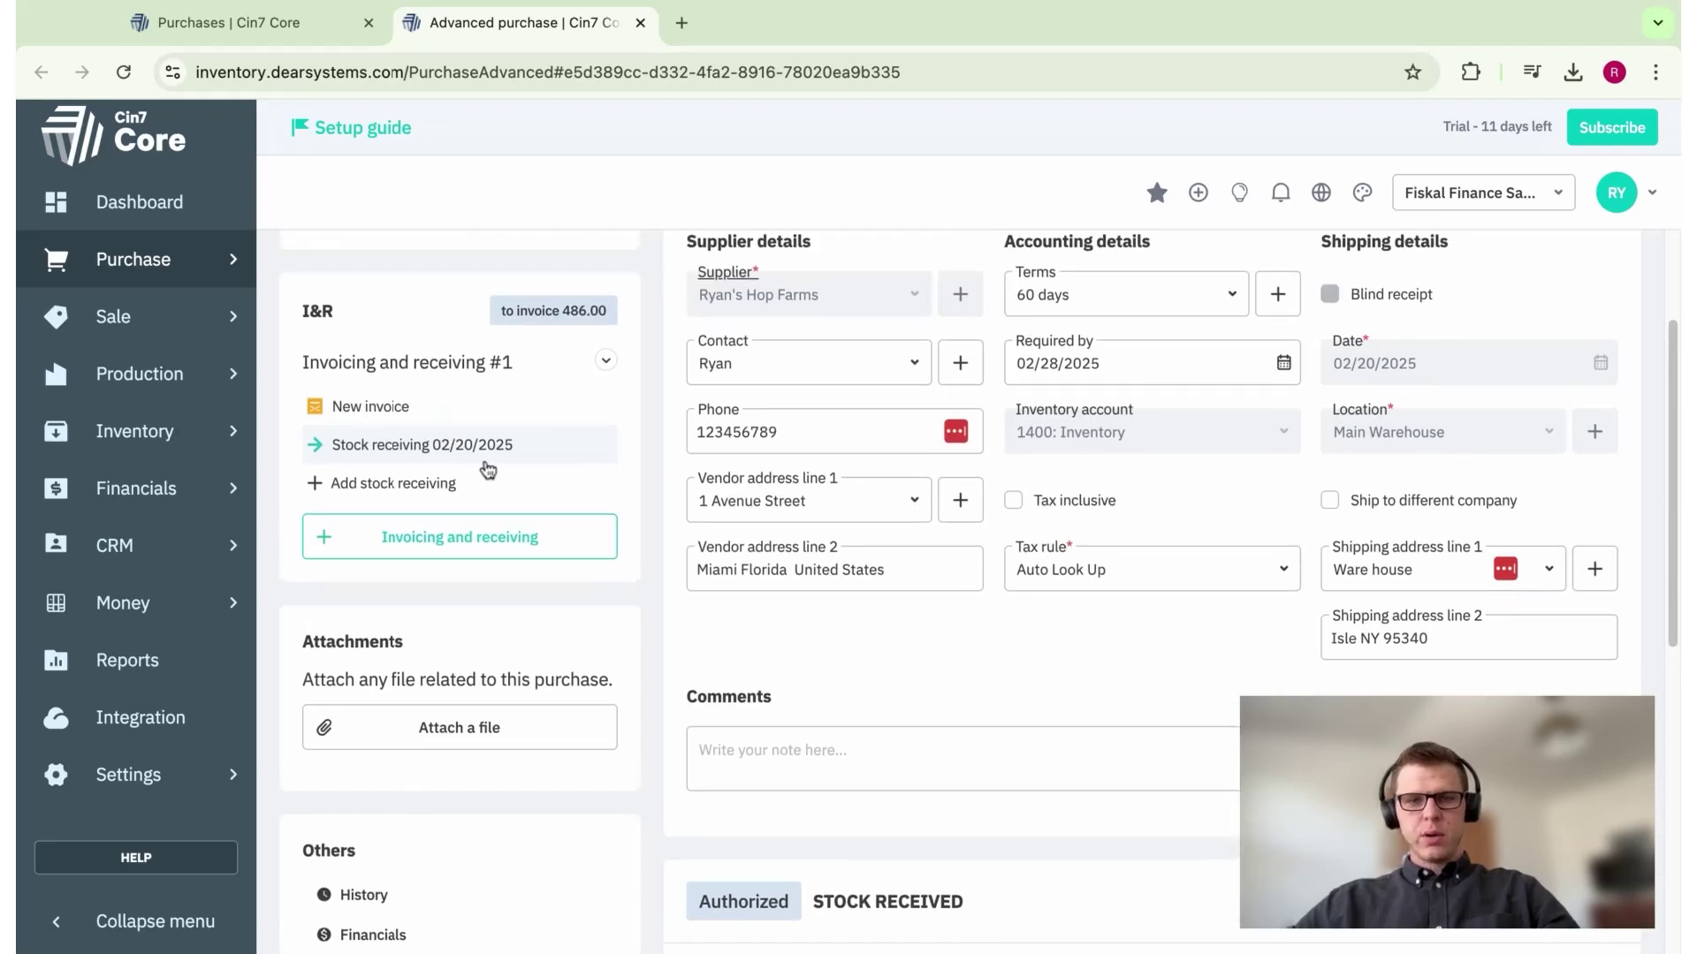
scroll(1057, 669, down, 4)
scroll(1057, 660, down, 4)
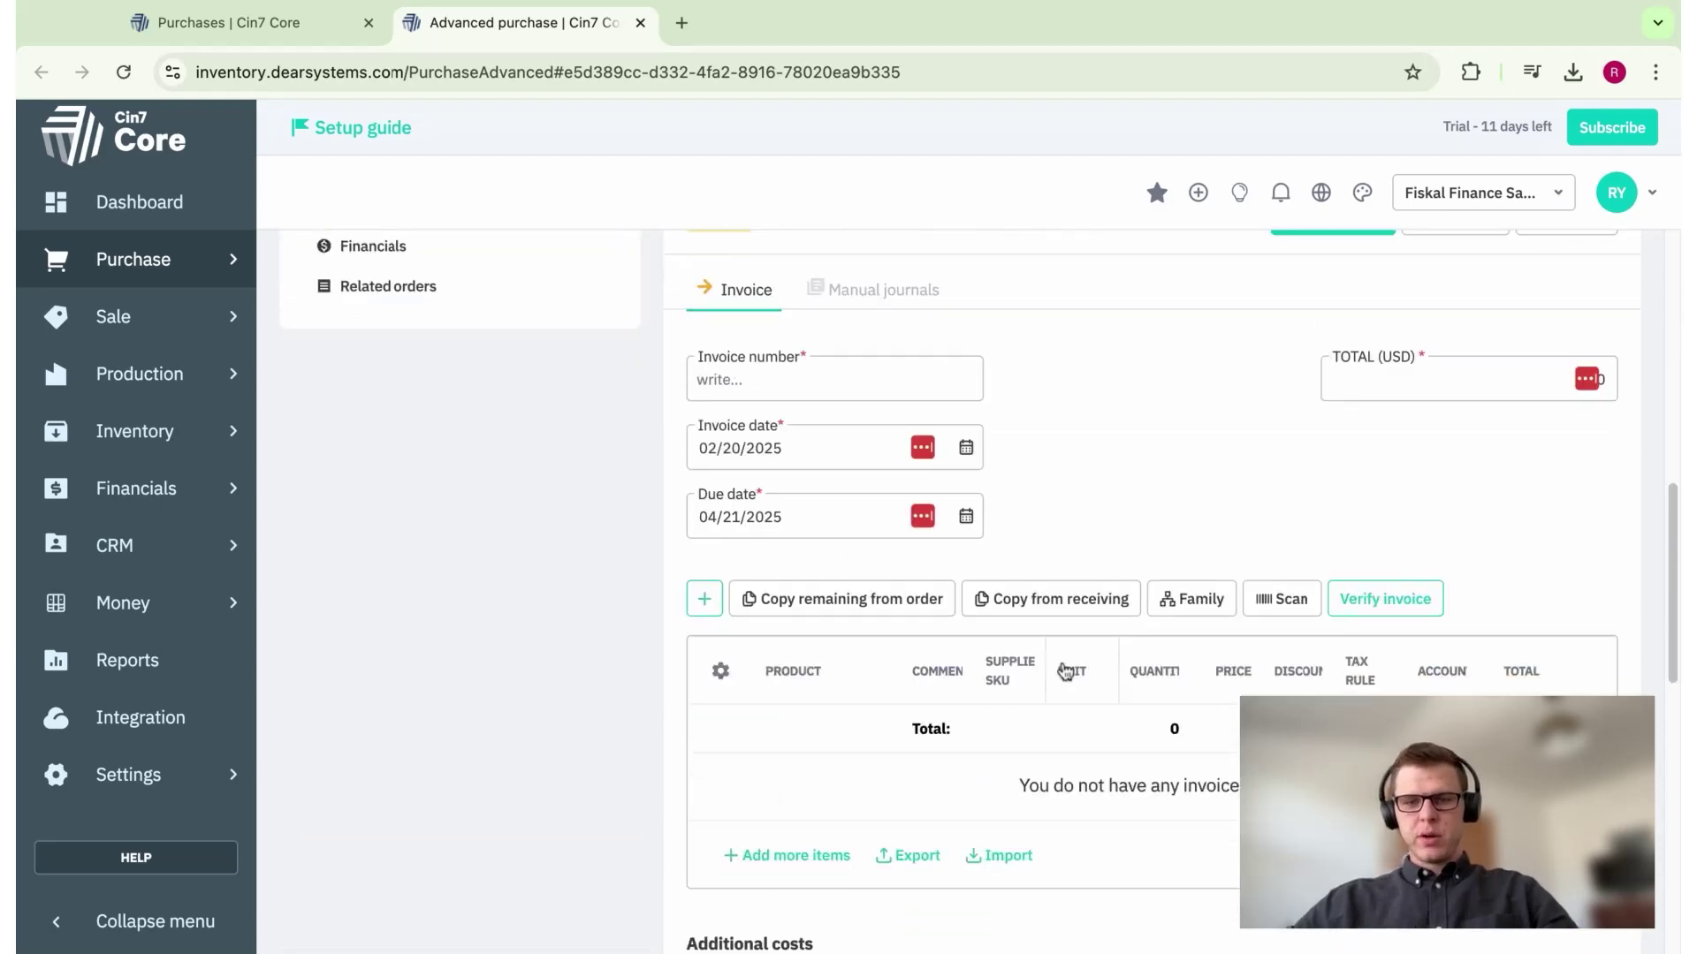
scroll(1041, 570, up, 2)
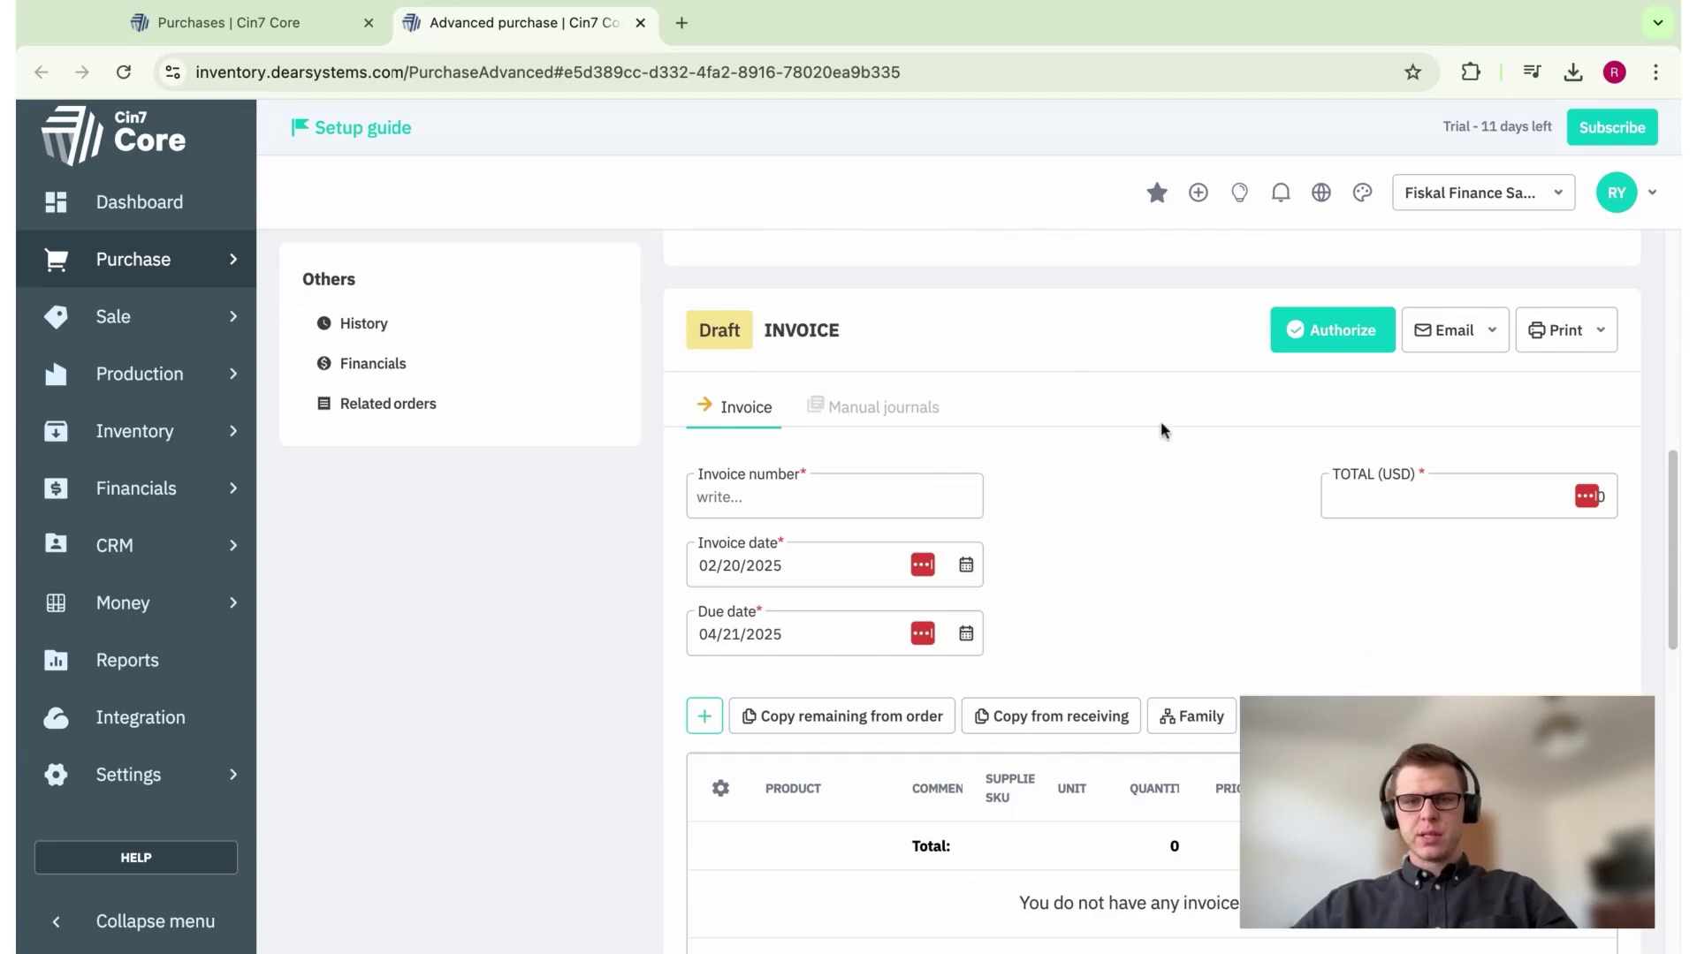
scroll(1160, 424, down, 1)
click(784, 453)
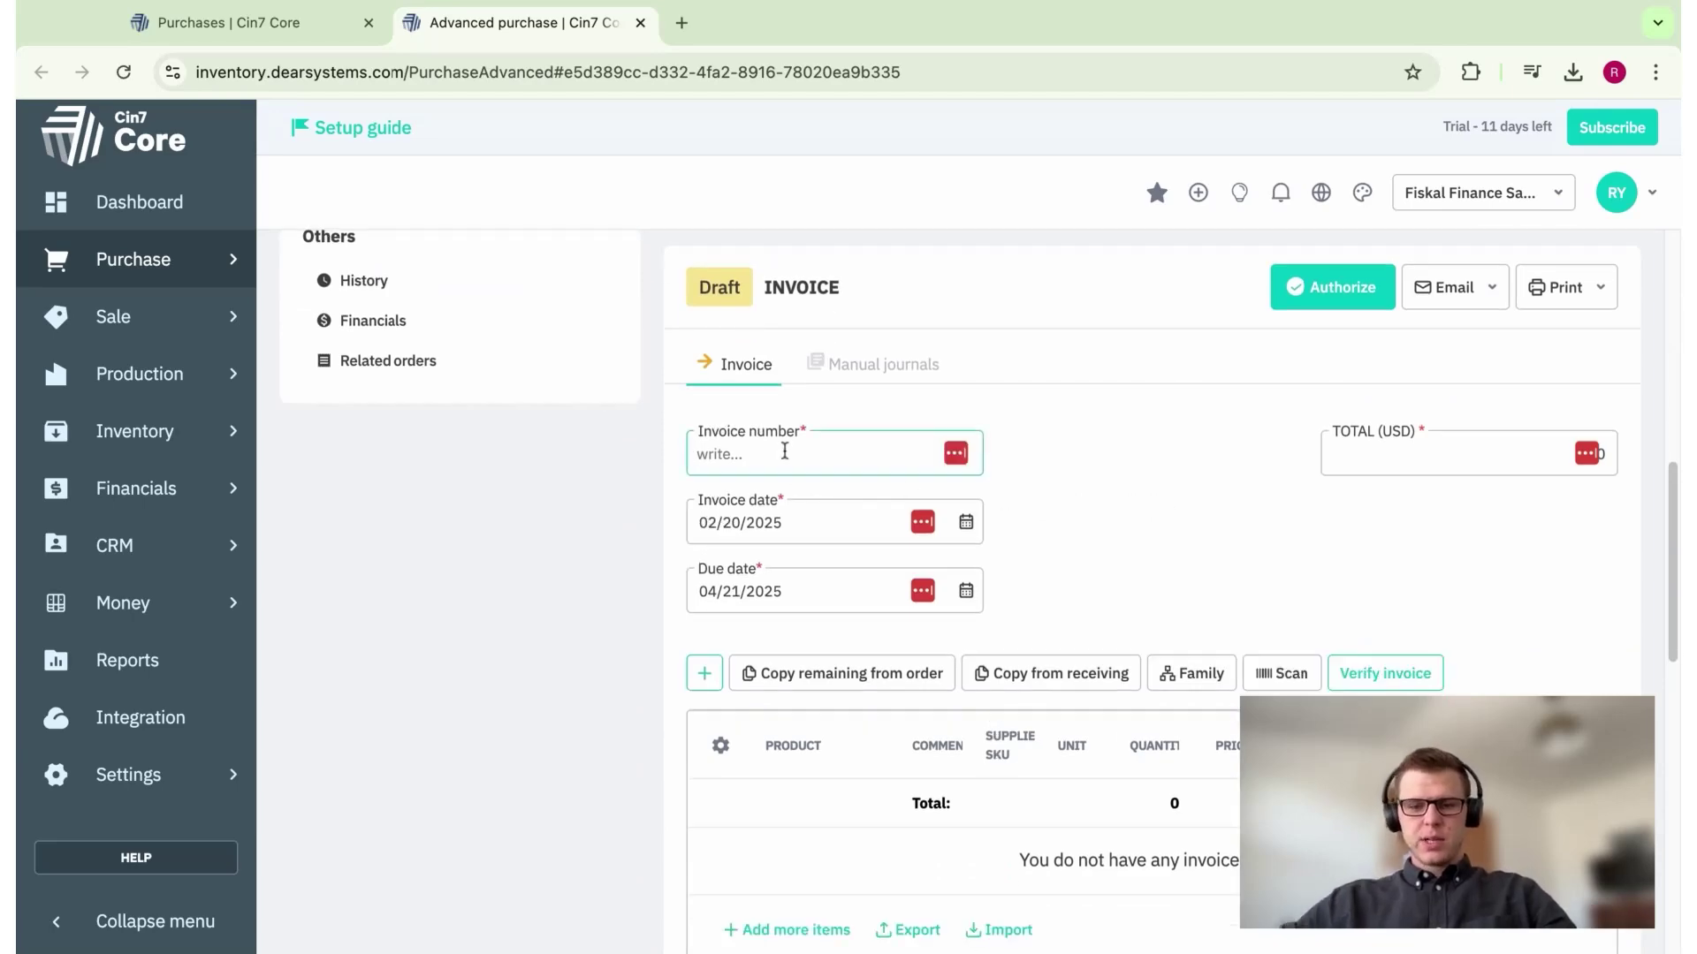
text(INV0080)
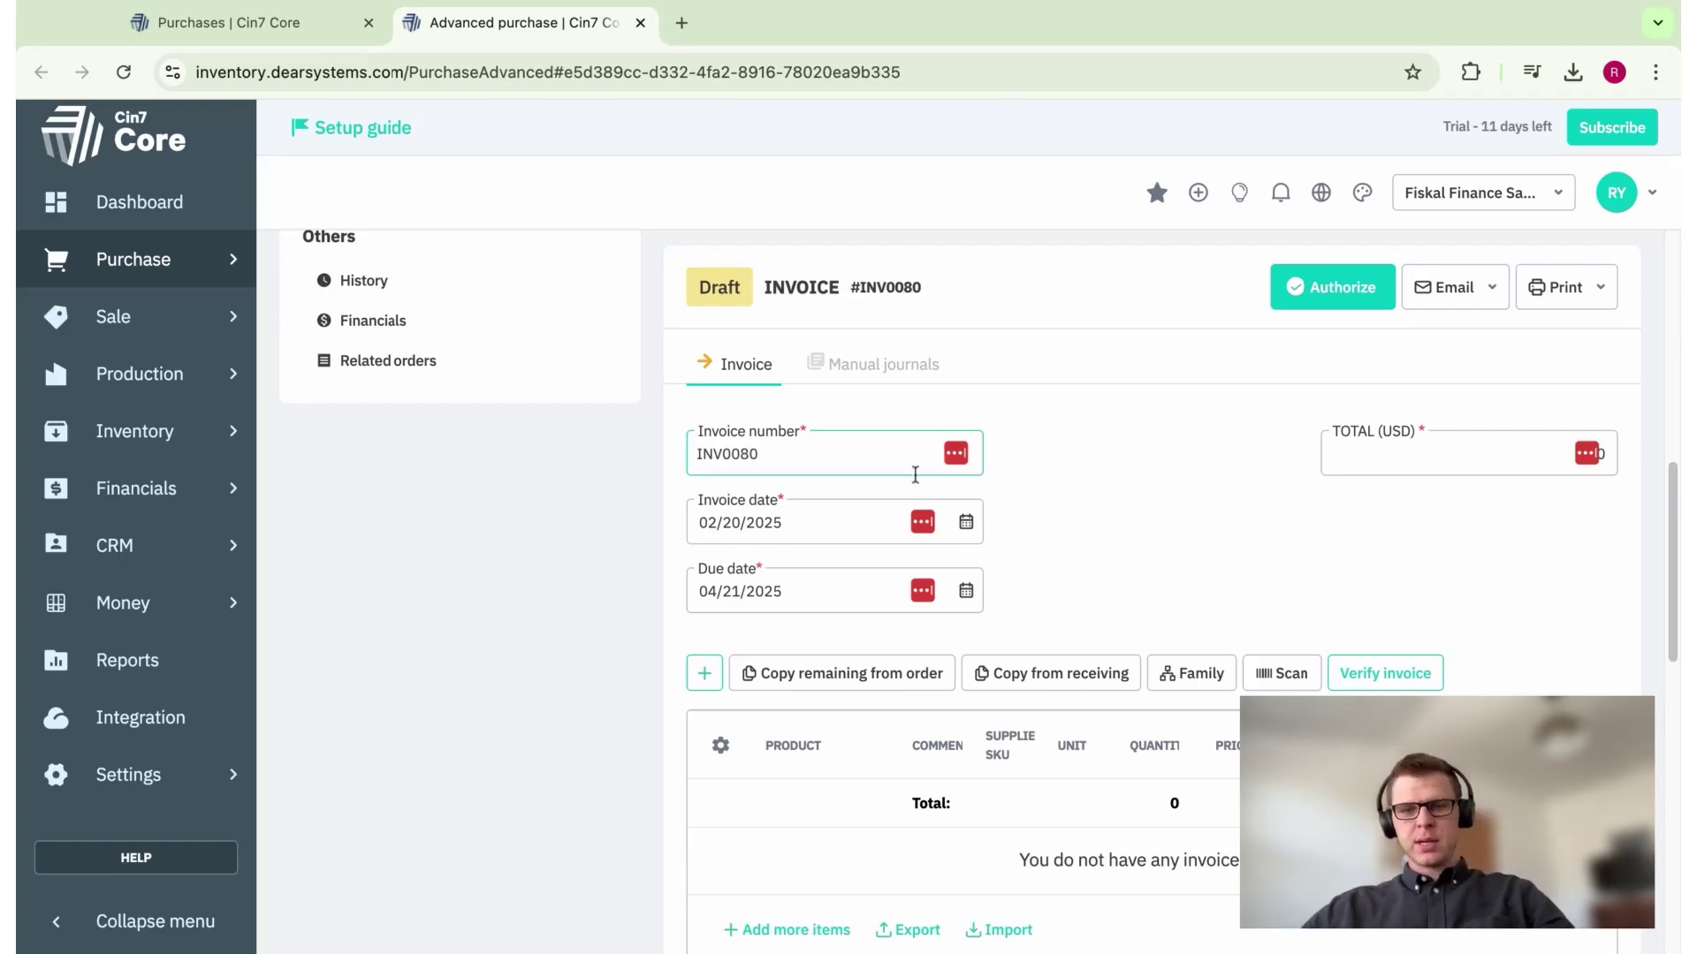
click(1102, 474)
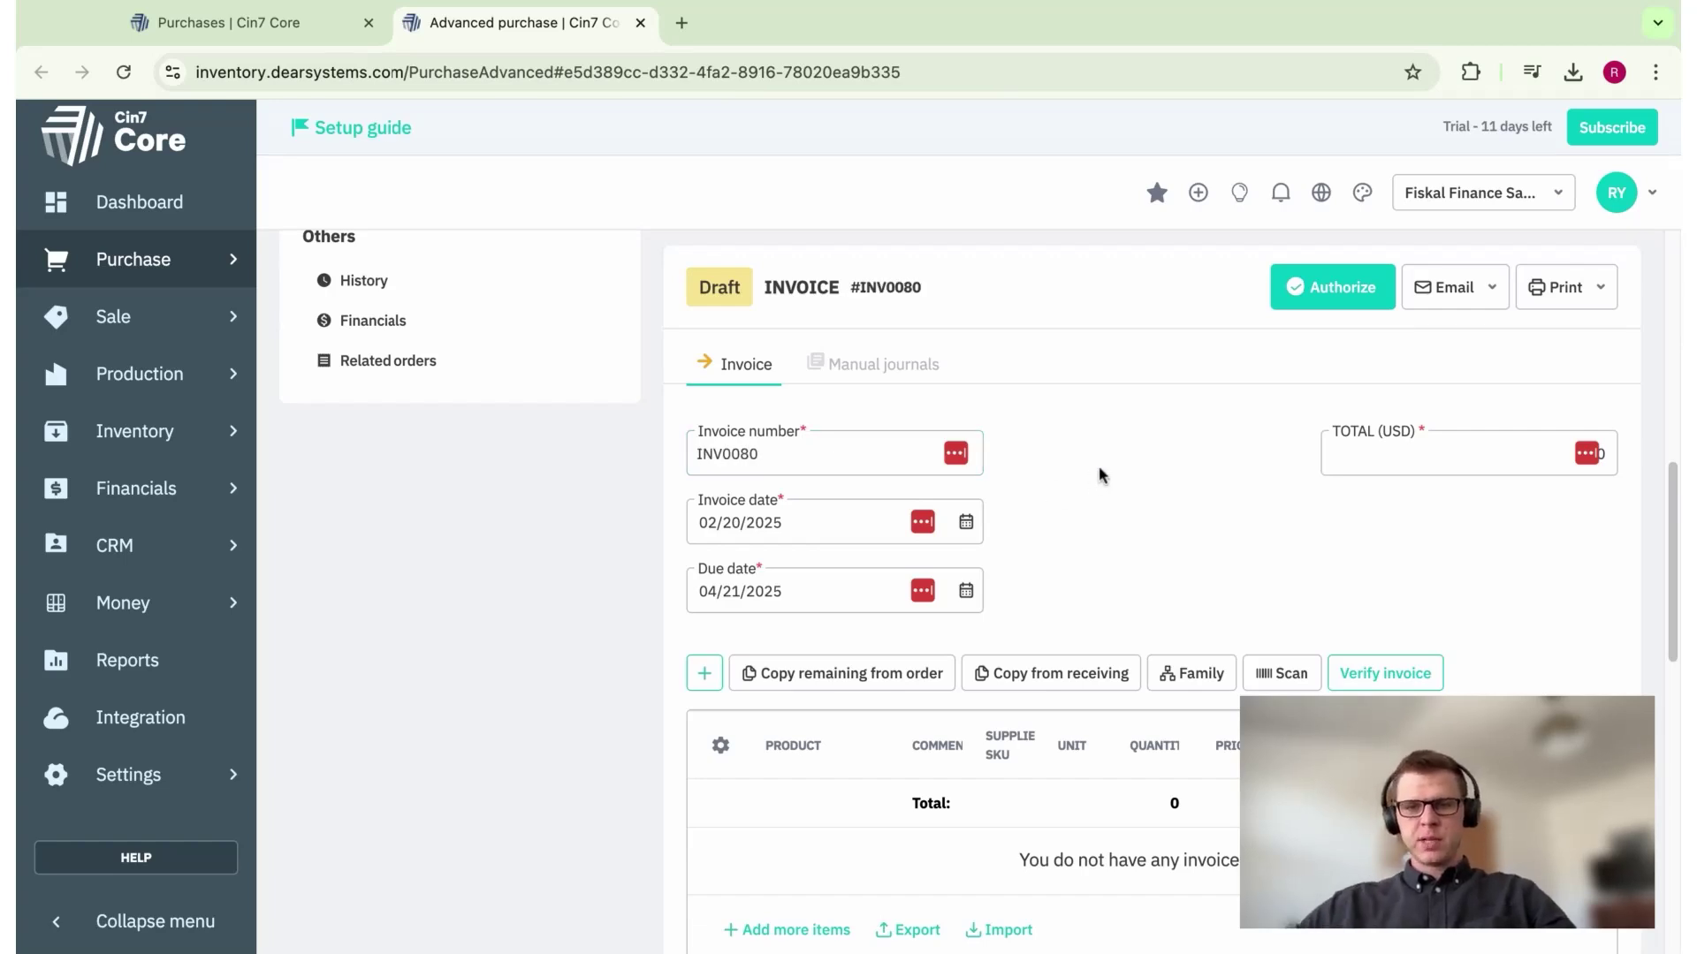
- Fill the invoice by copying the product lines from the stock receiving and save the purchase
scroll(1067, 498, down, 3)
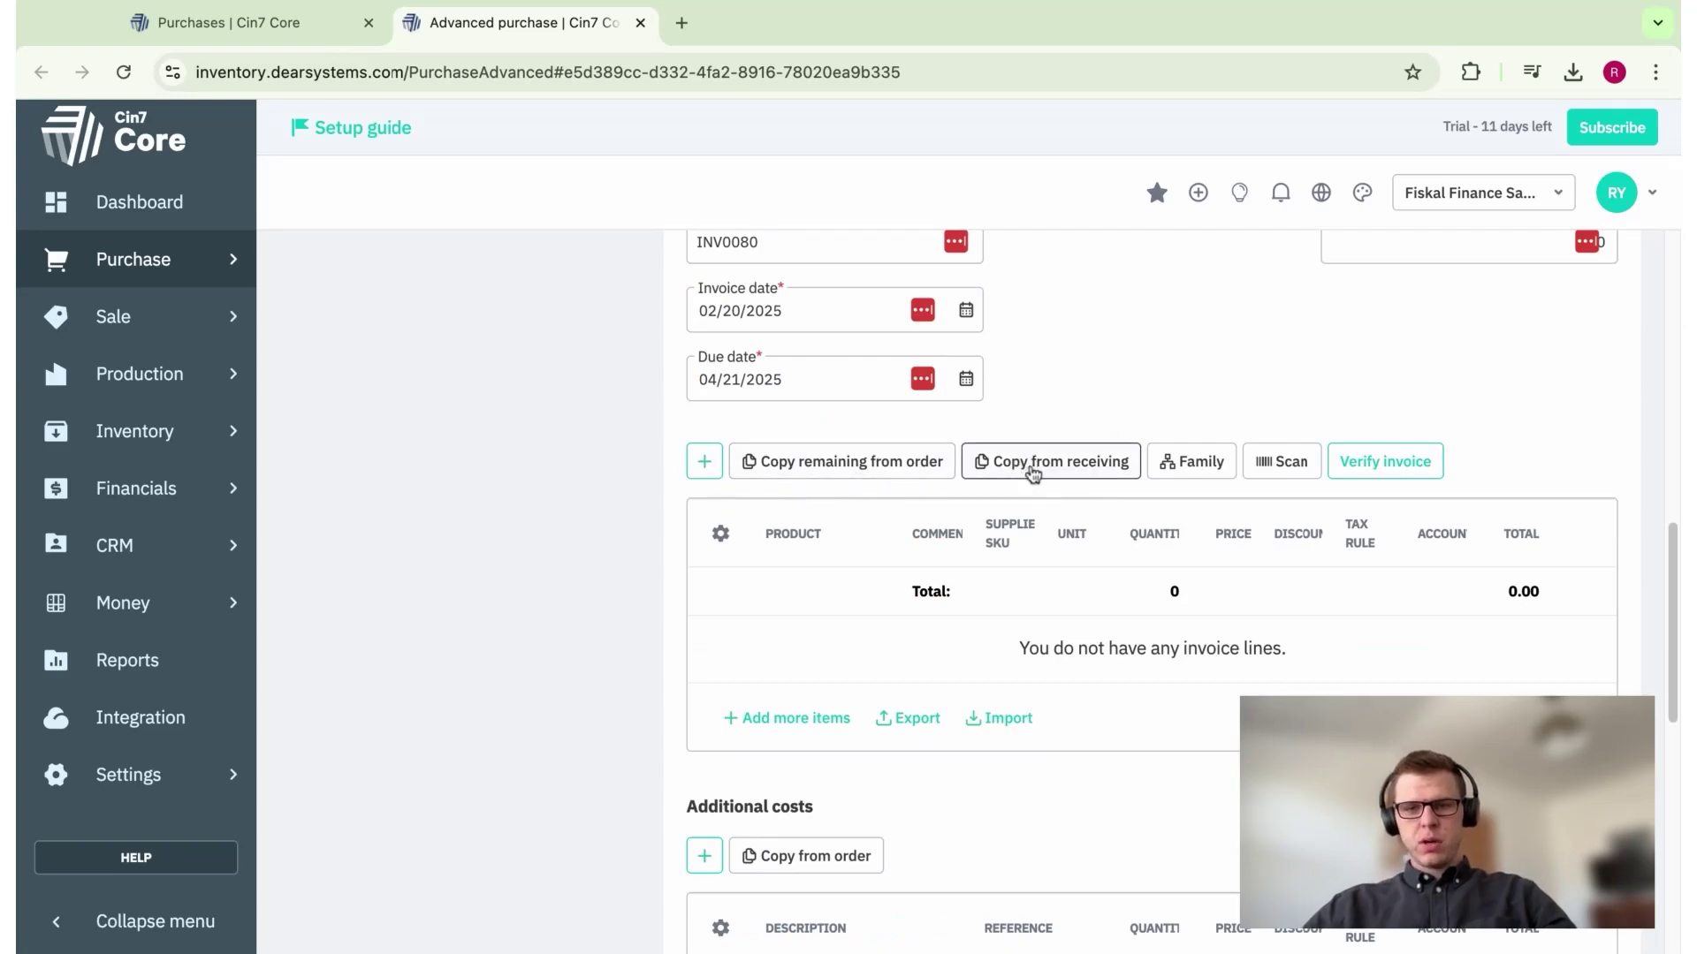
click(1100, 476)
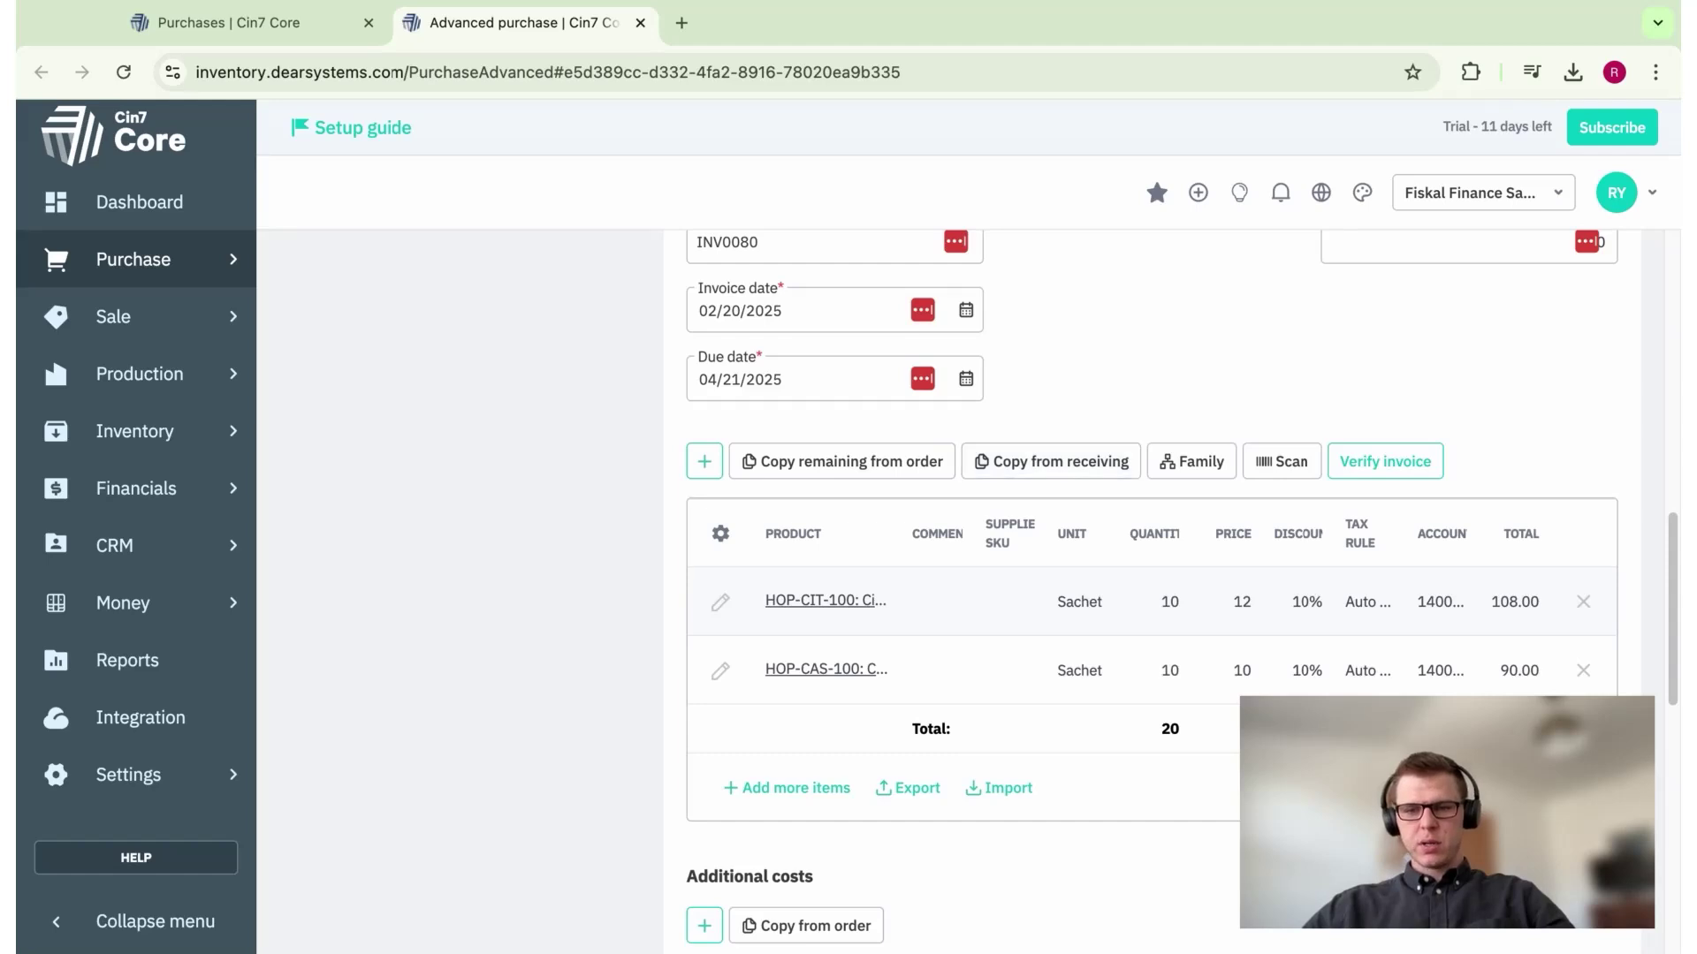
scroll(1193, 548, down, 5)
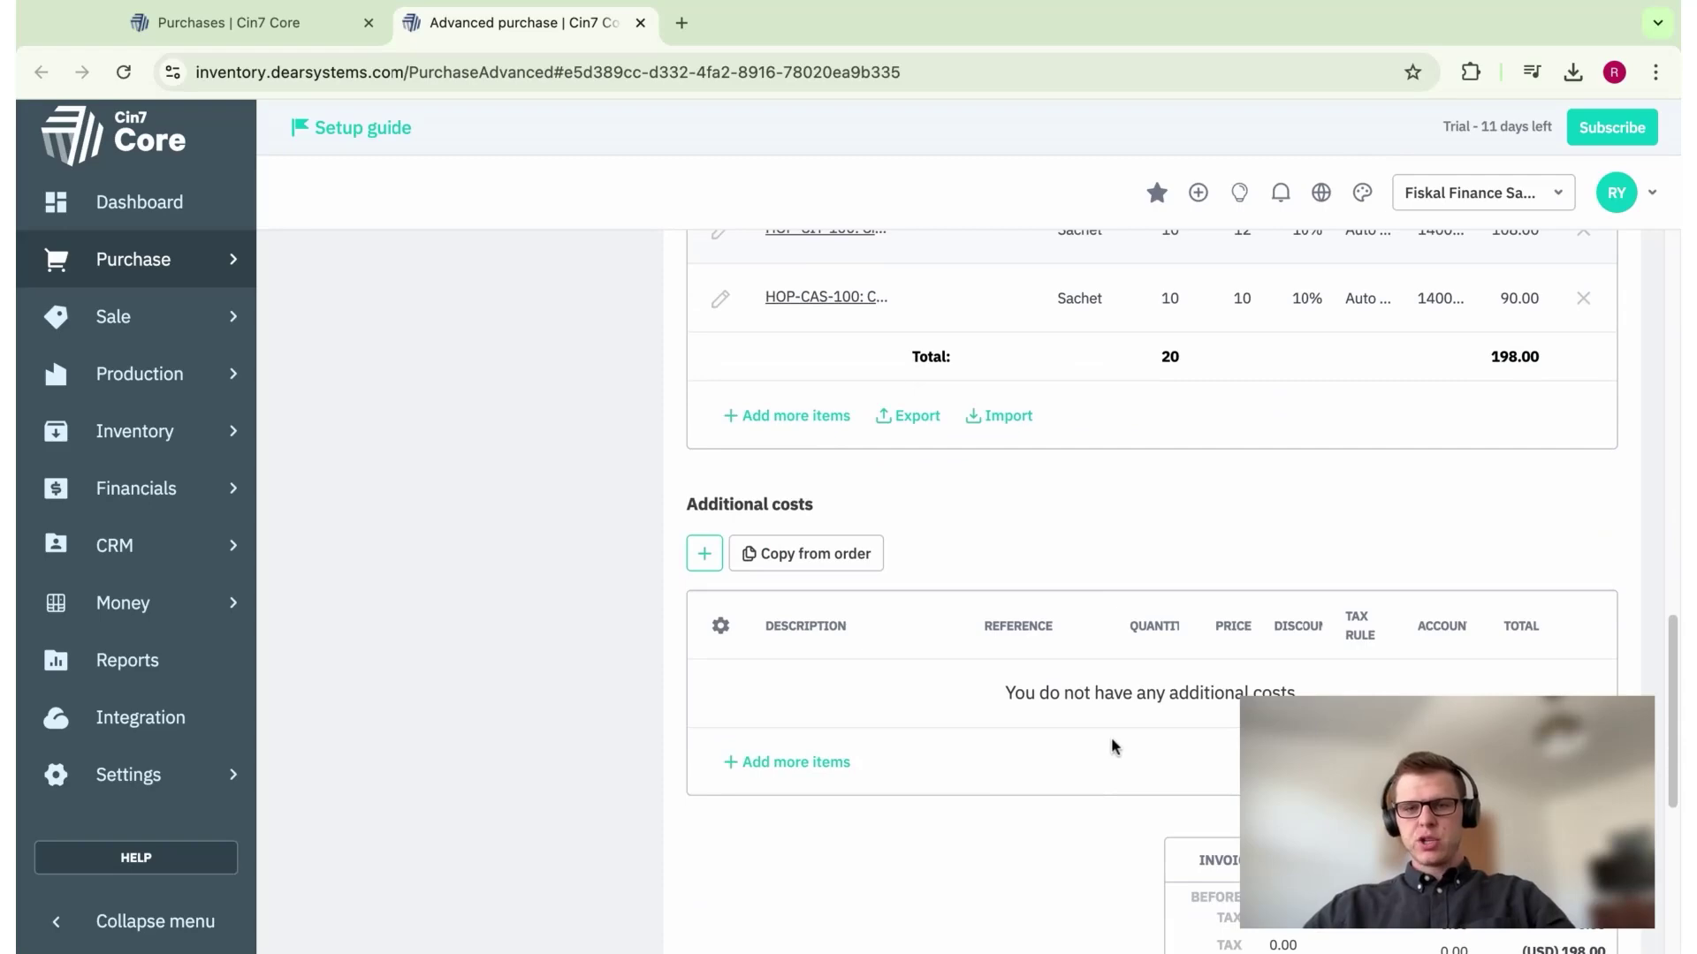
scroll(1193, 731, down, 6)
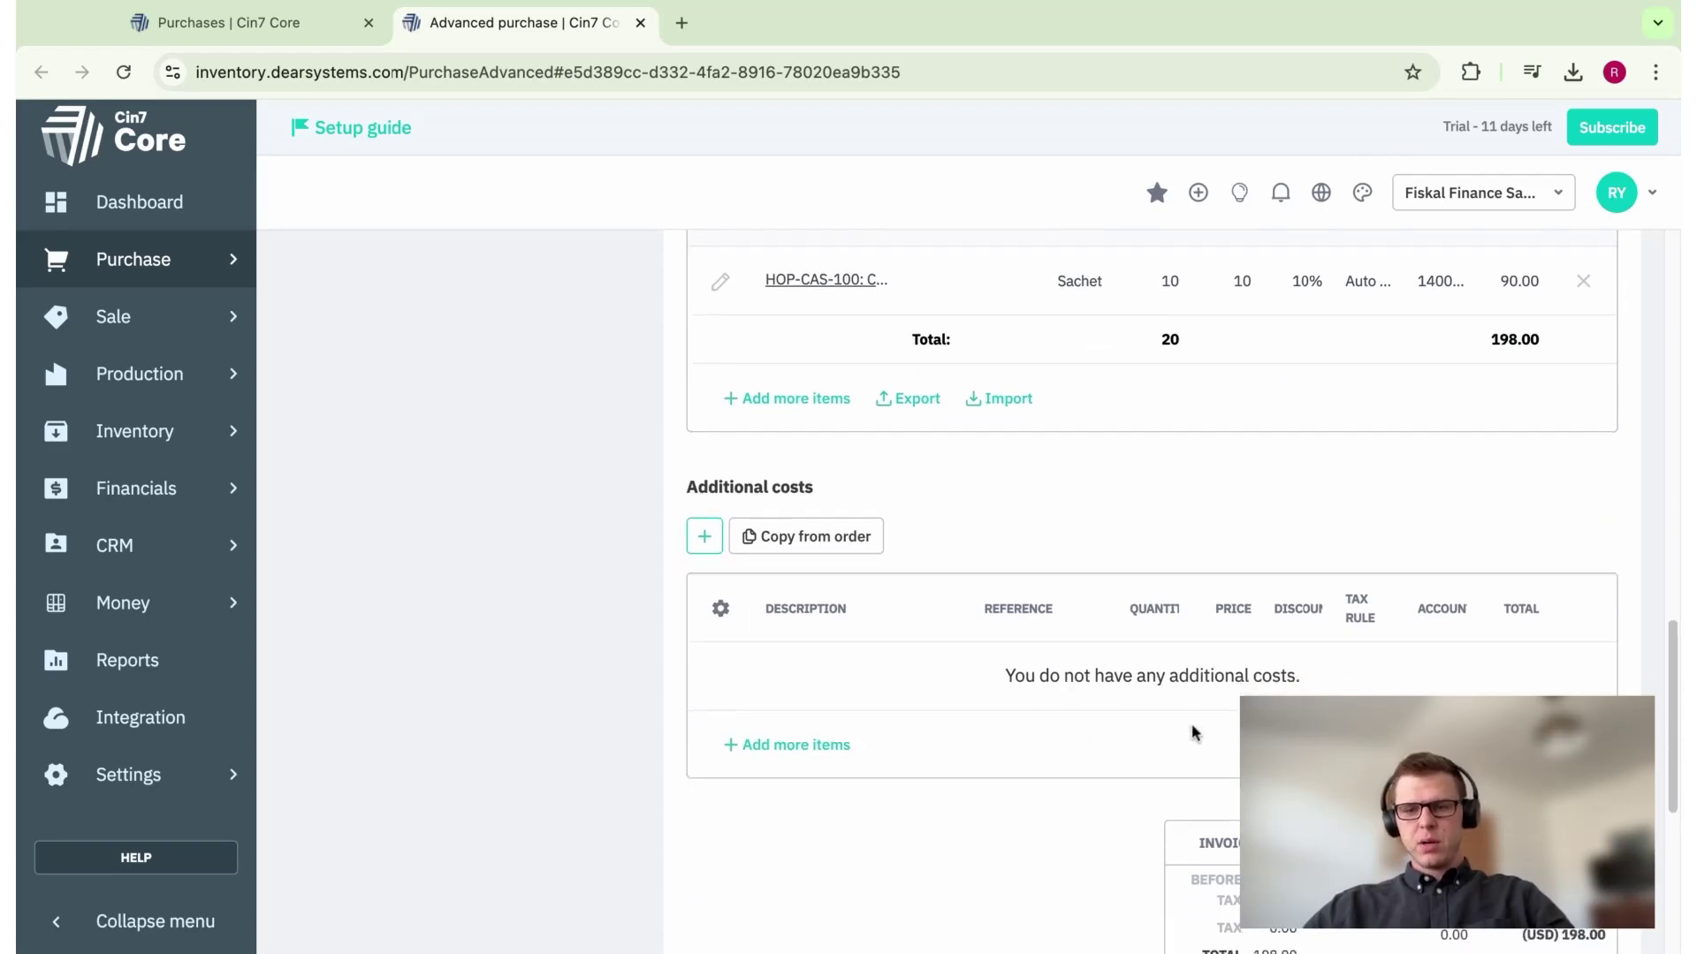
scroll(1293, 686, up, 18)
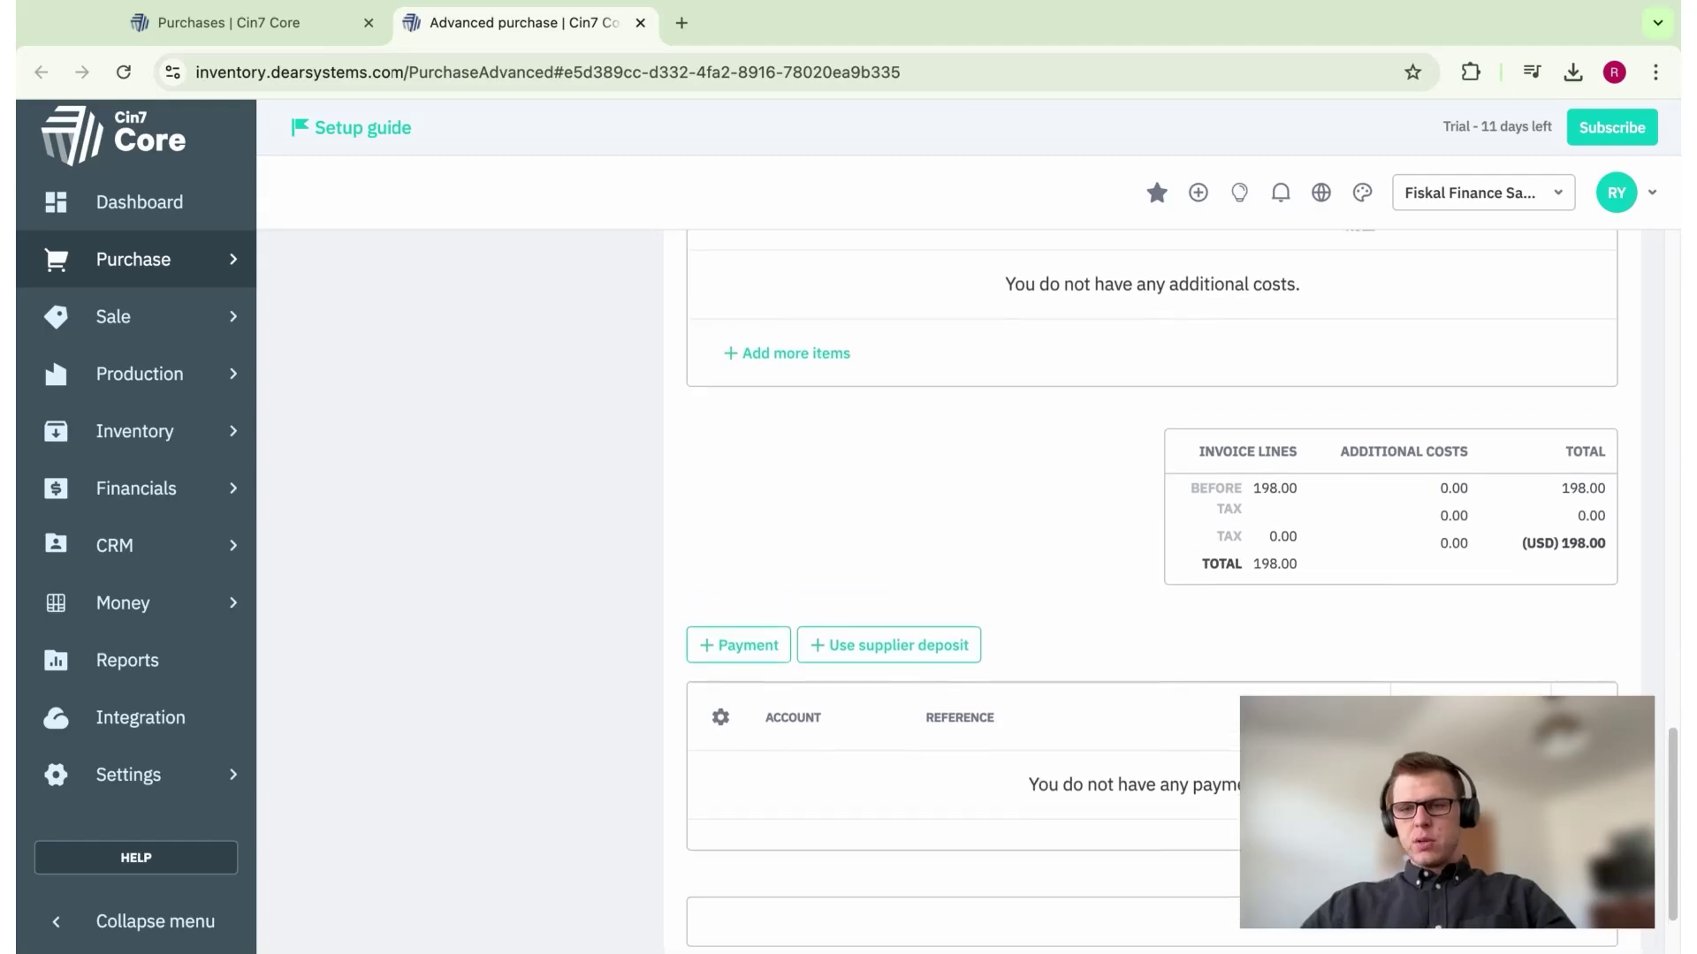
scroll(1292, 686, up, 7)
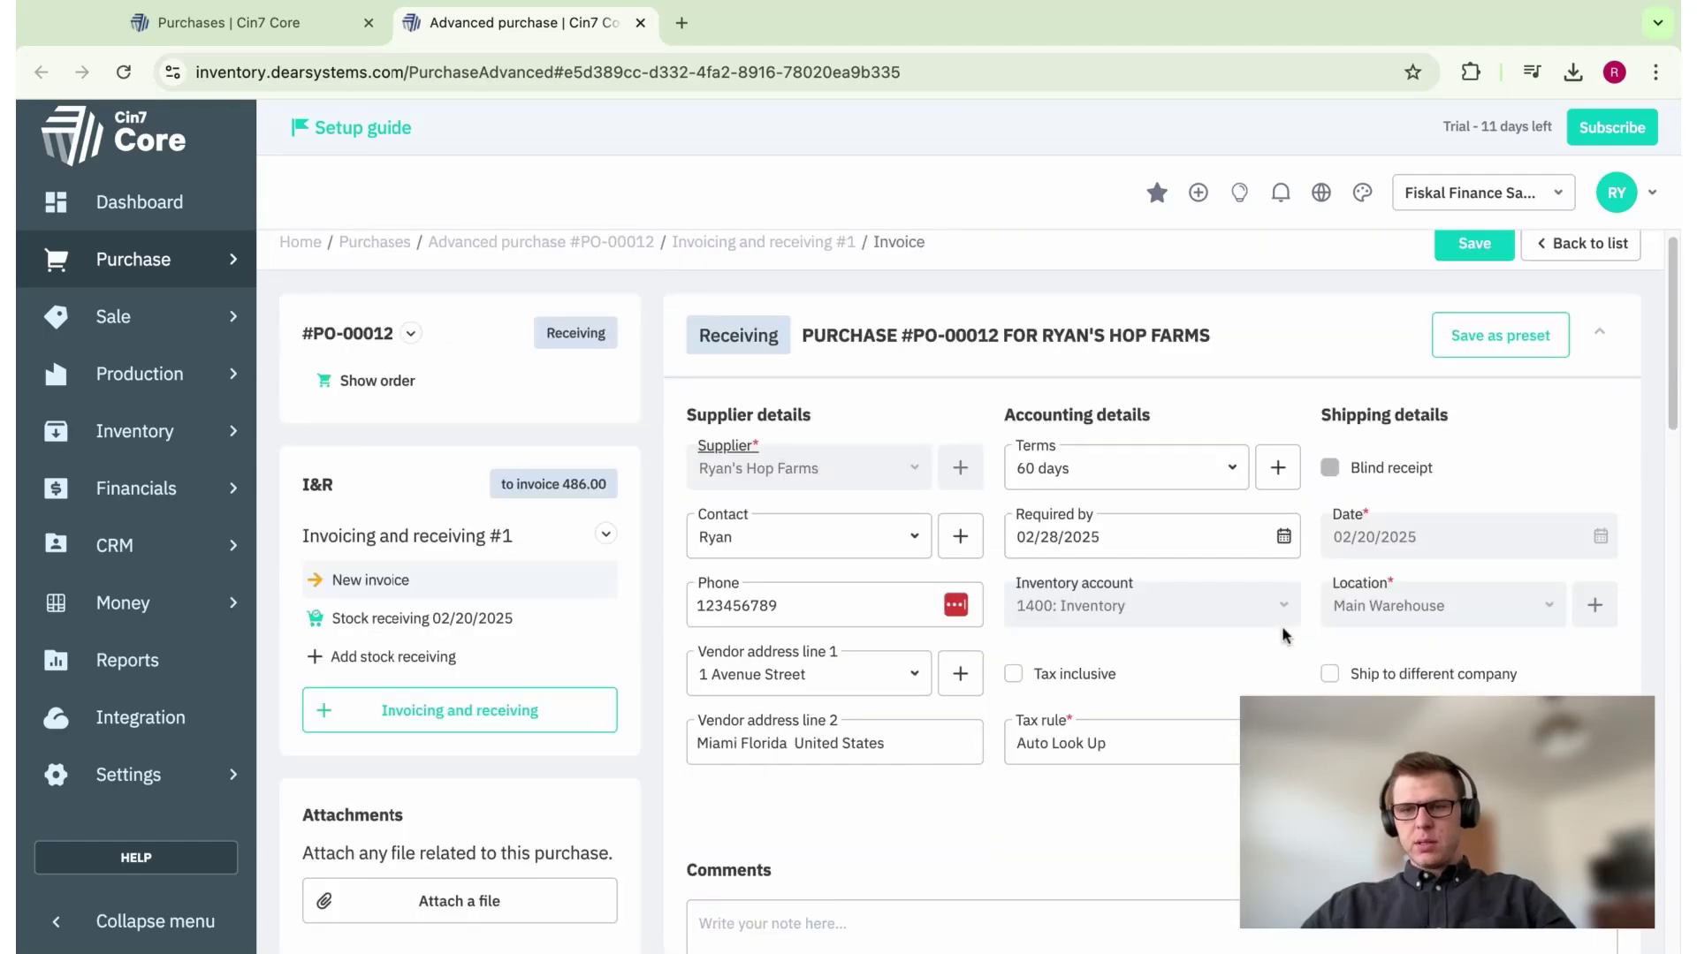
click(1473, 258)
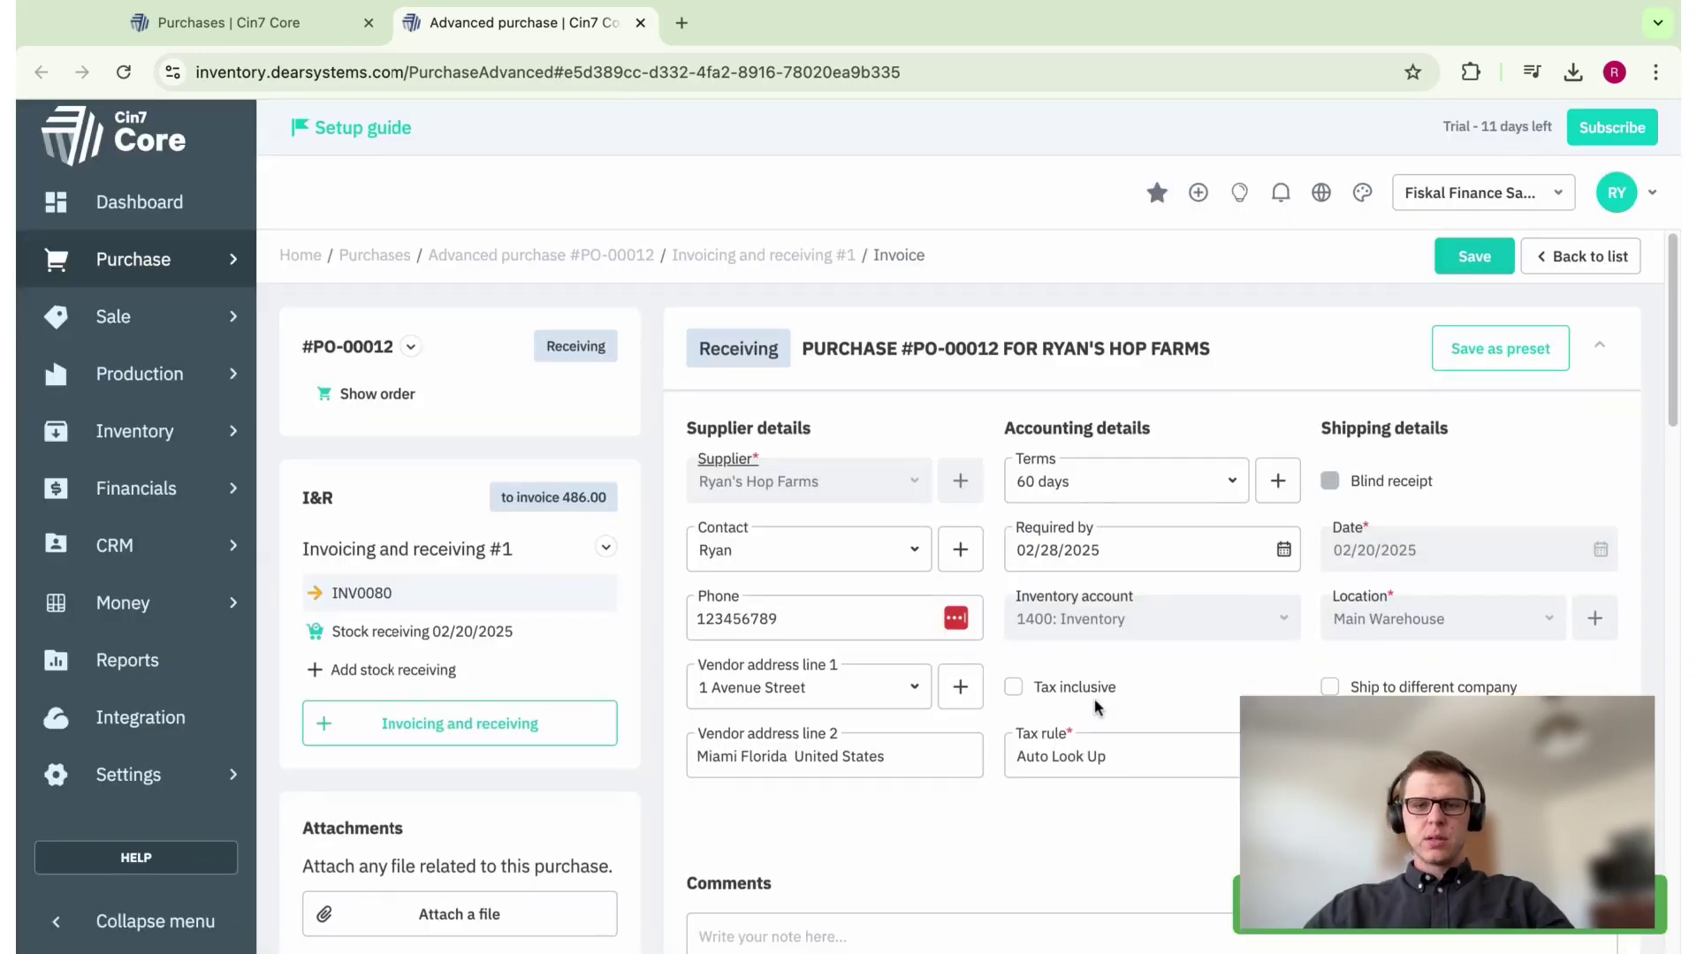
- Authorize the draft invoice INV0080
scroll(1096, 707, down, 5)
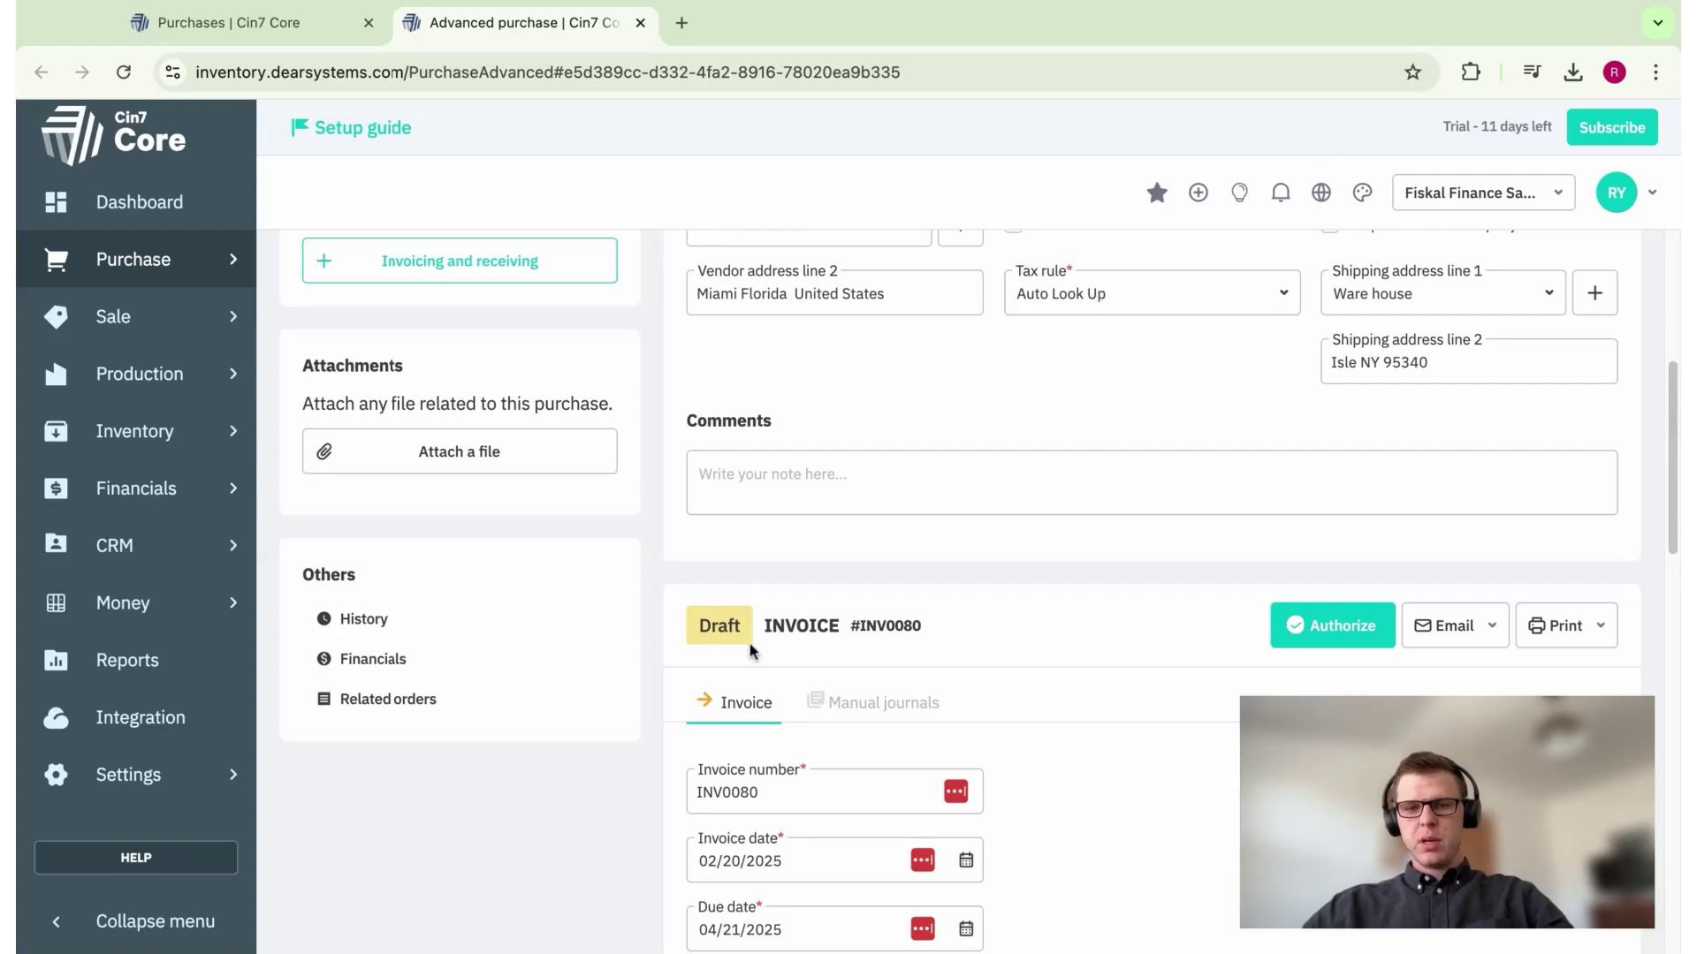
click(1330, 629)
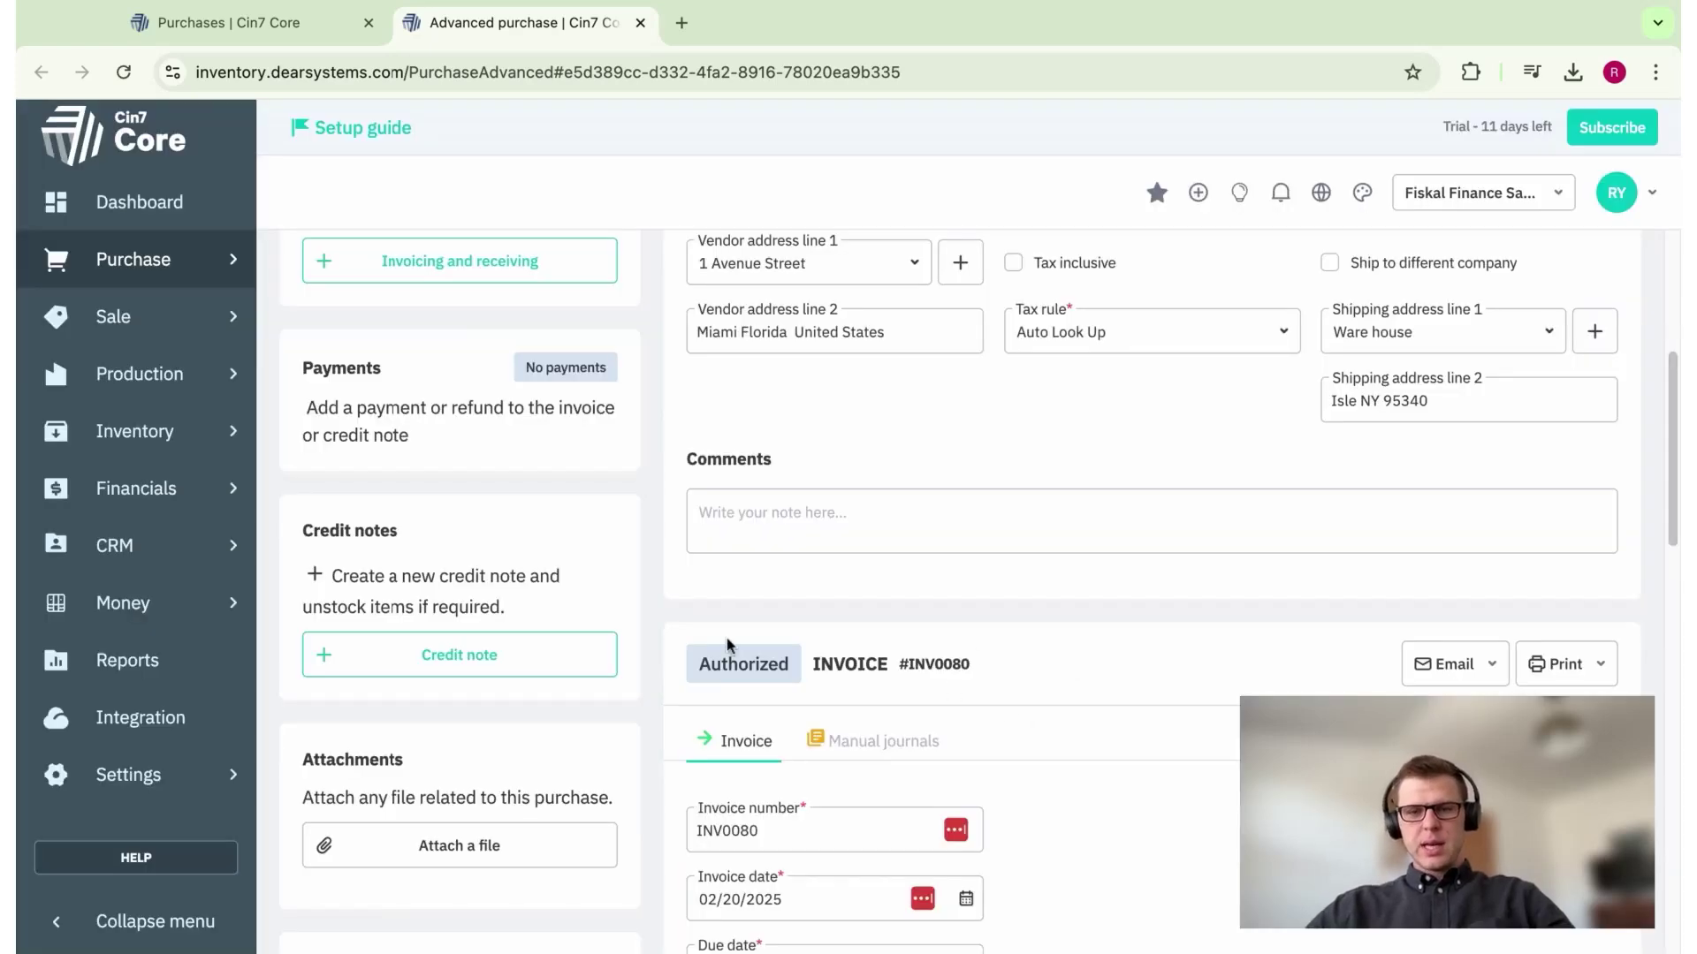
double_click(702, 666)
drag(818, 669, 1077, 678)
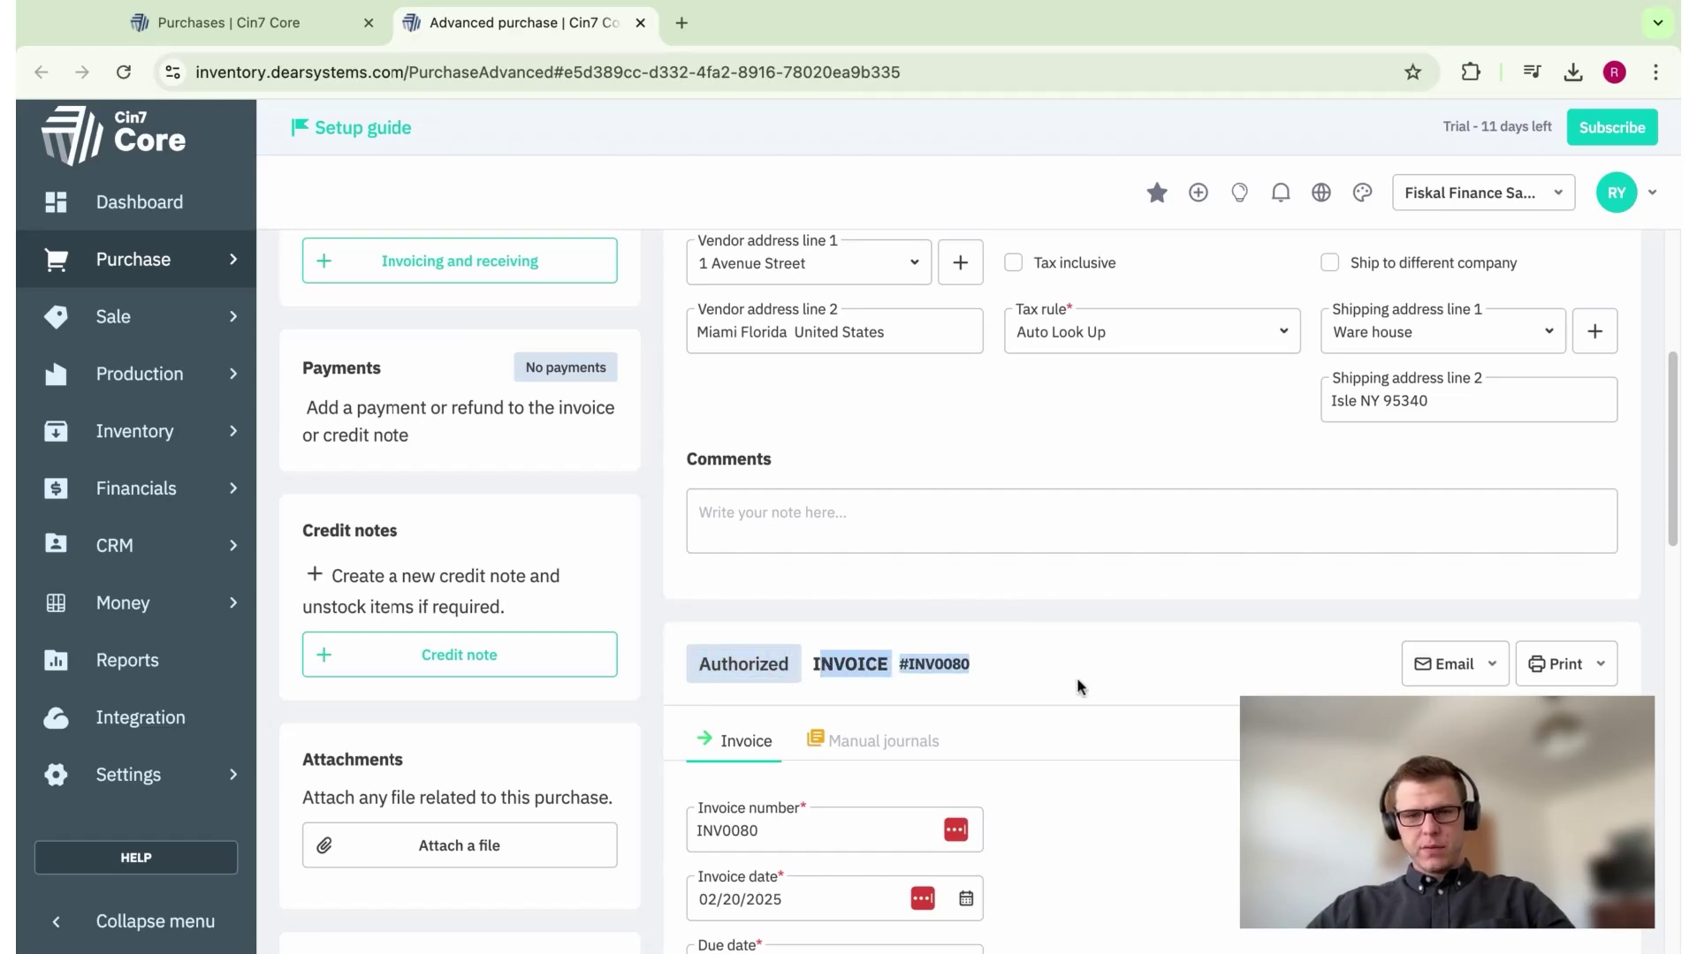
click(1111, 757)
- Add a payment line to the authorized invoice with the EFT bank account and reference INV-0080
scroll(1111, 760, up, 5)
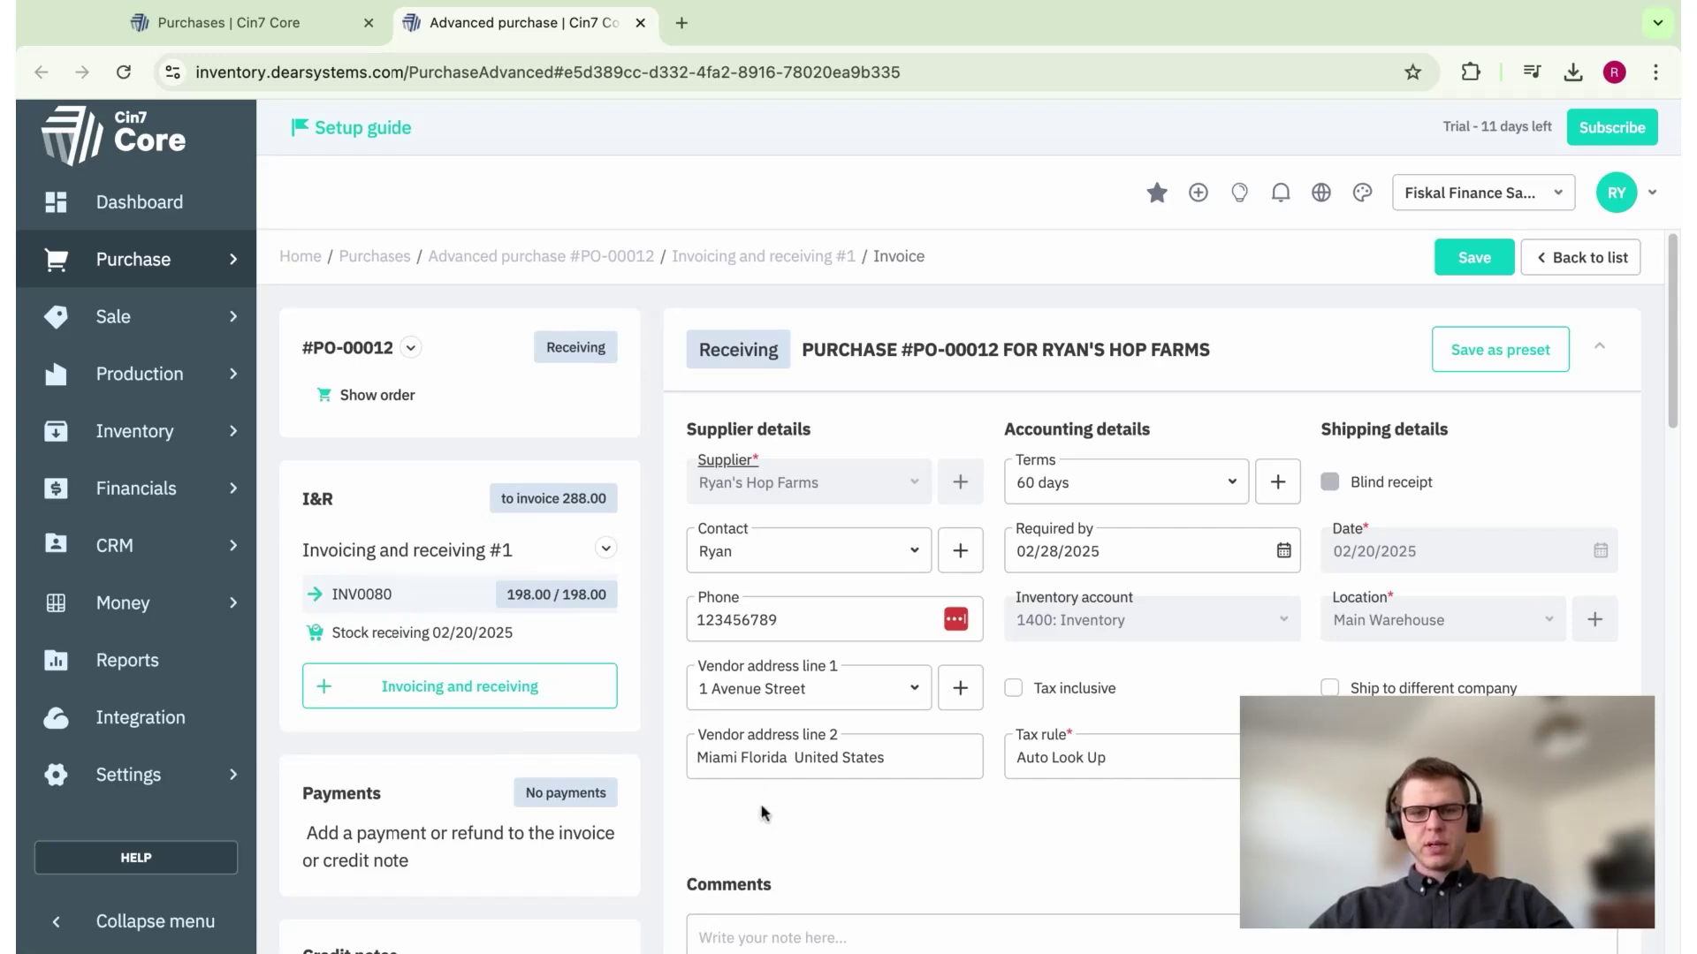
scroll(838, 818, down, 4)
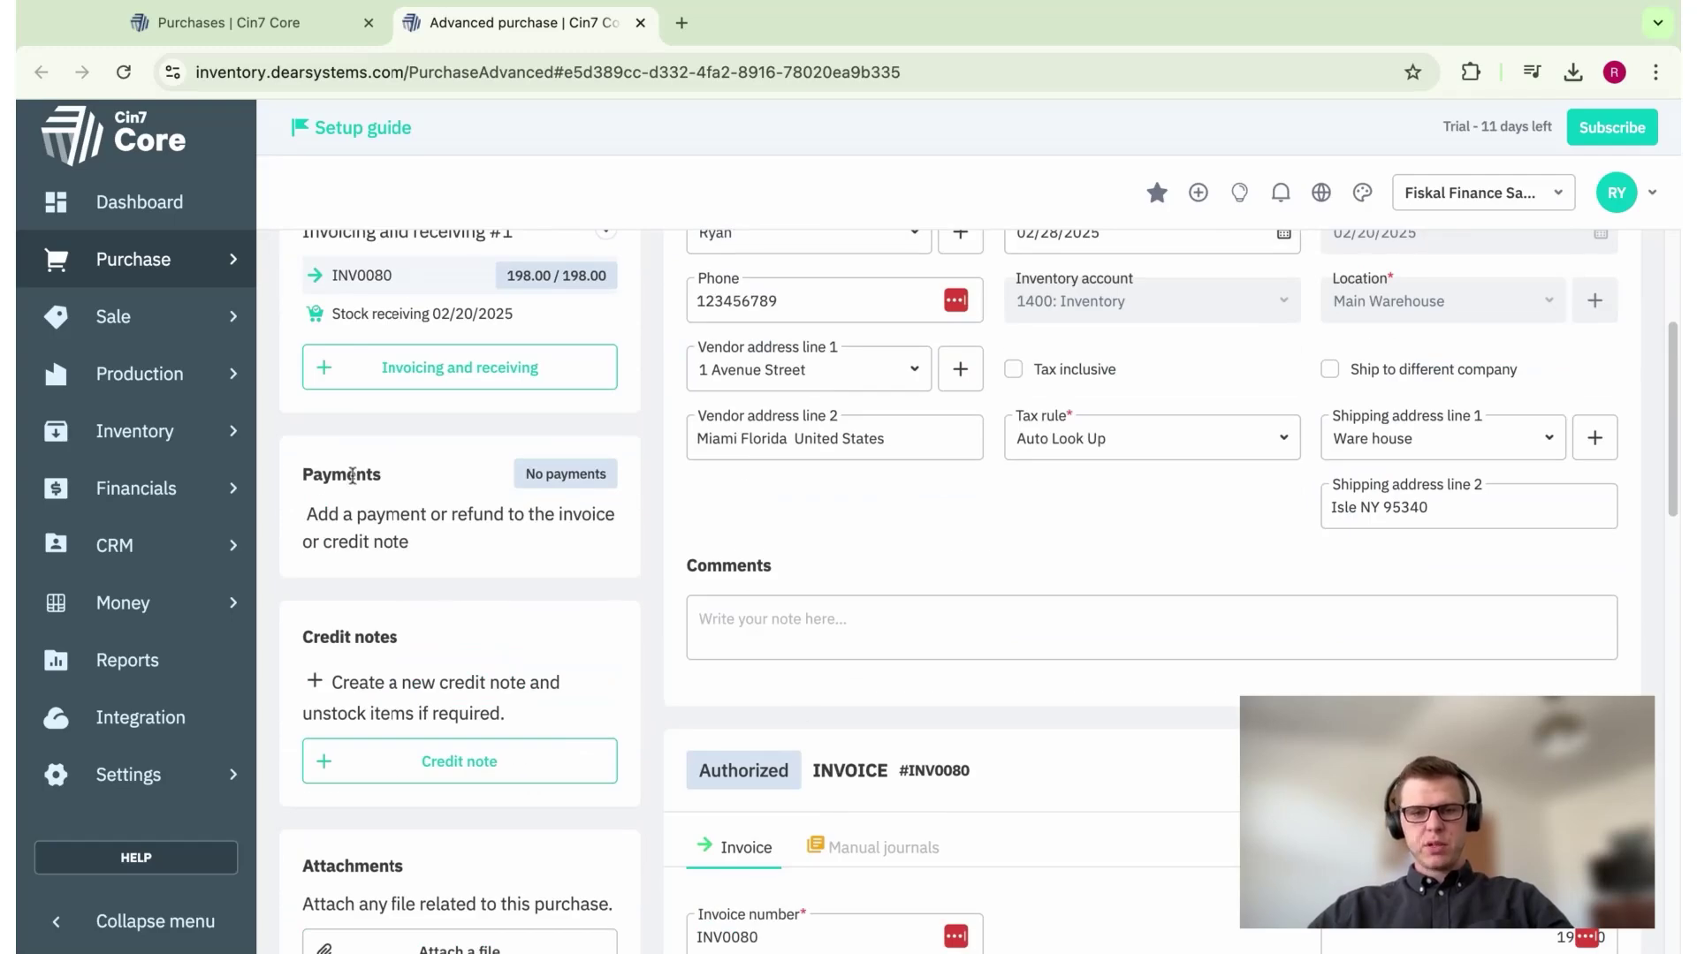
scroll(915, 714, down, 1)
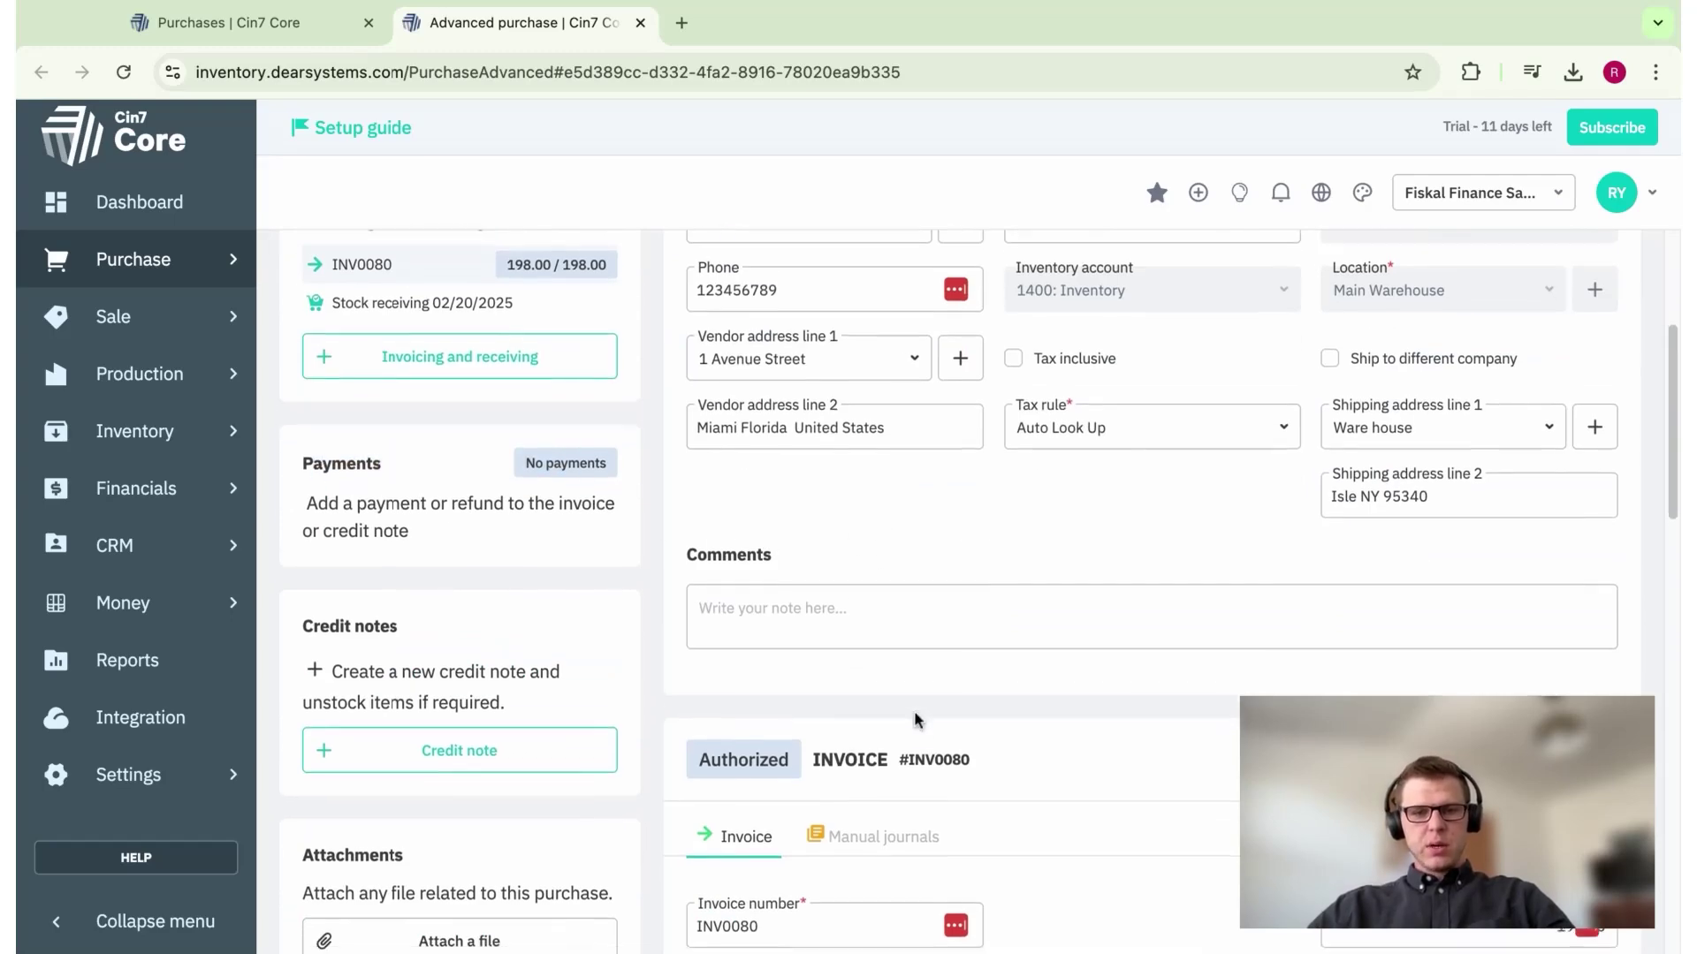
scroll(914, 710, down, 12)
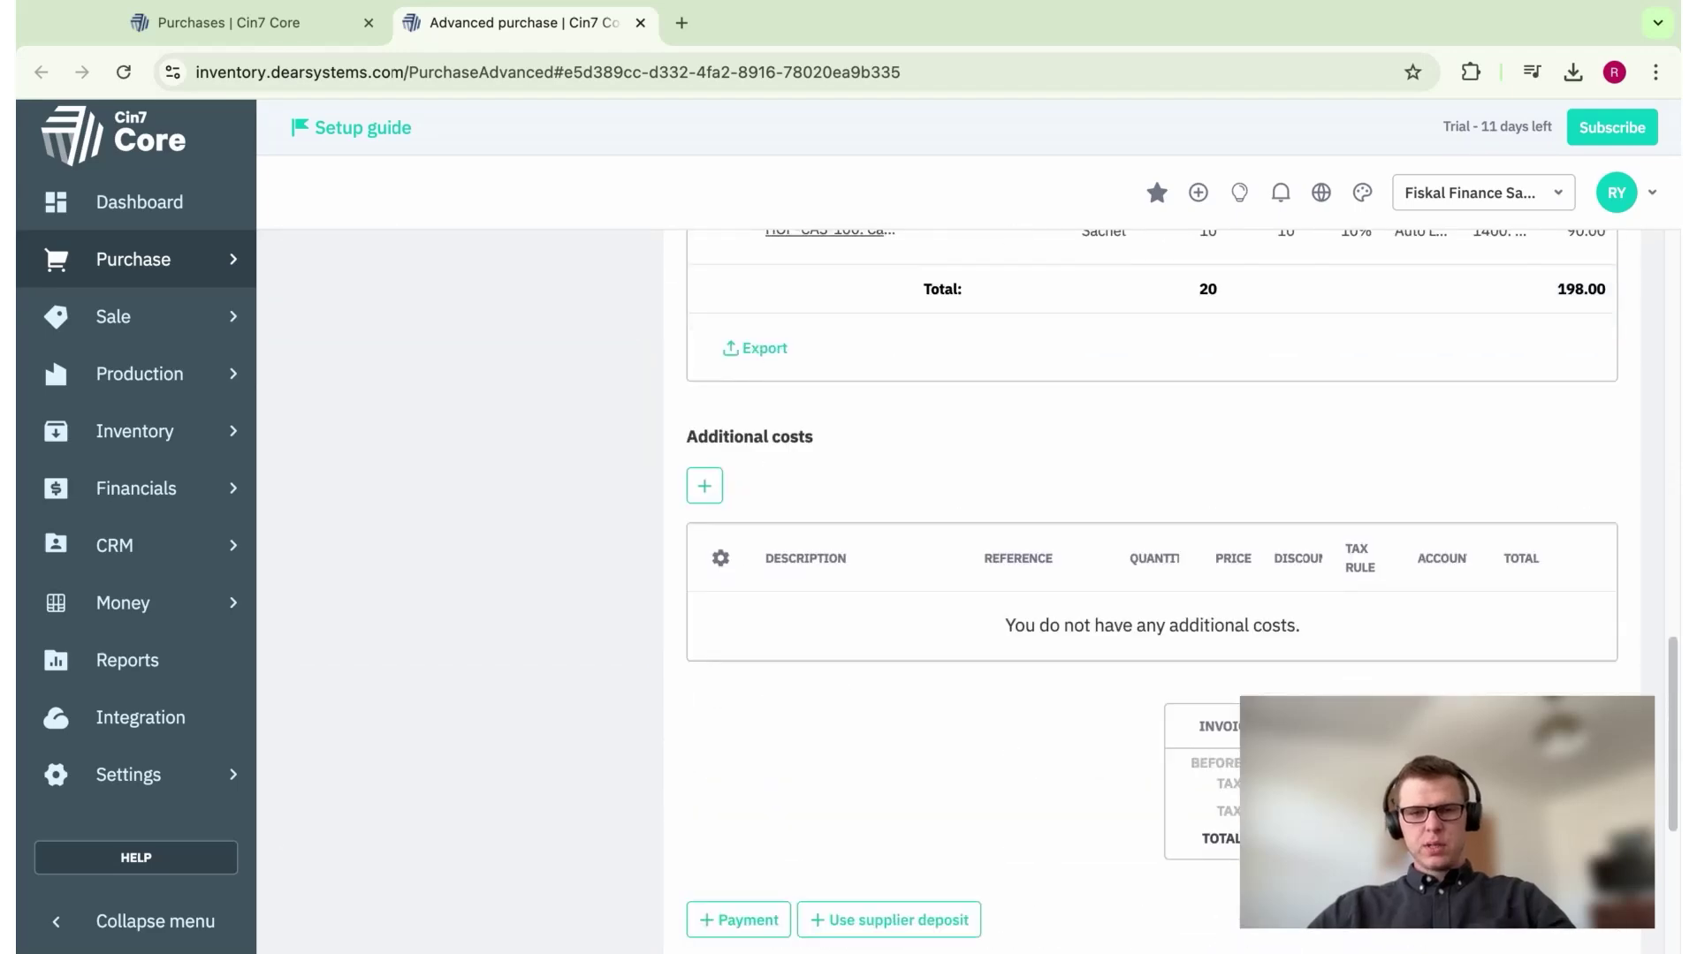
scroll(914, 711, down, 5)
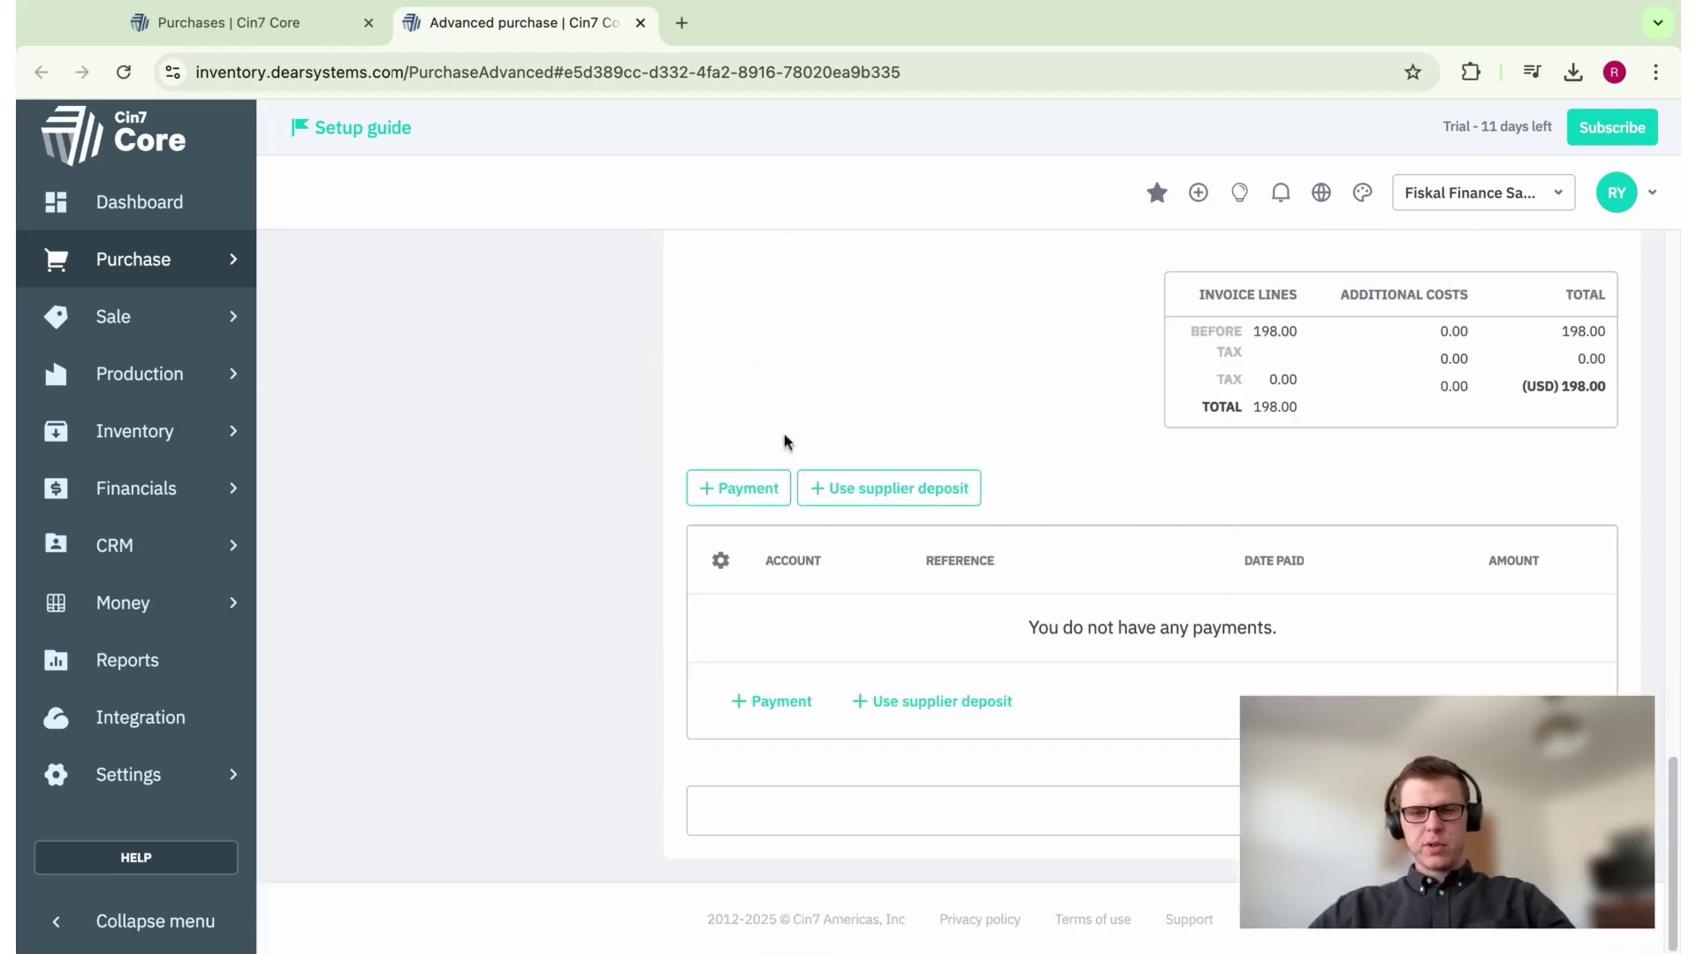
click(746, 488)
click(897, 634)
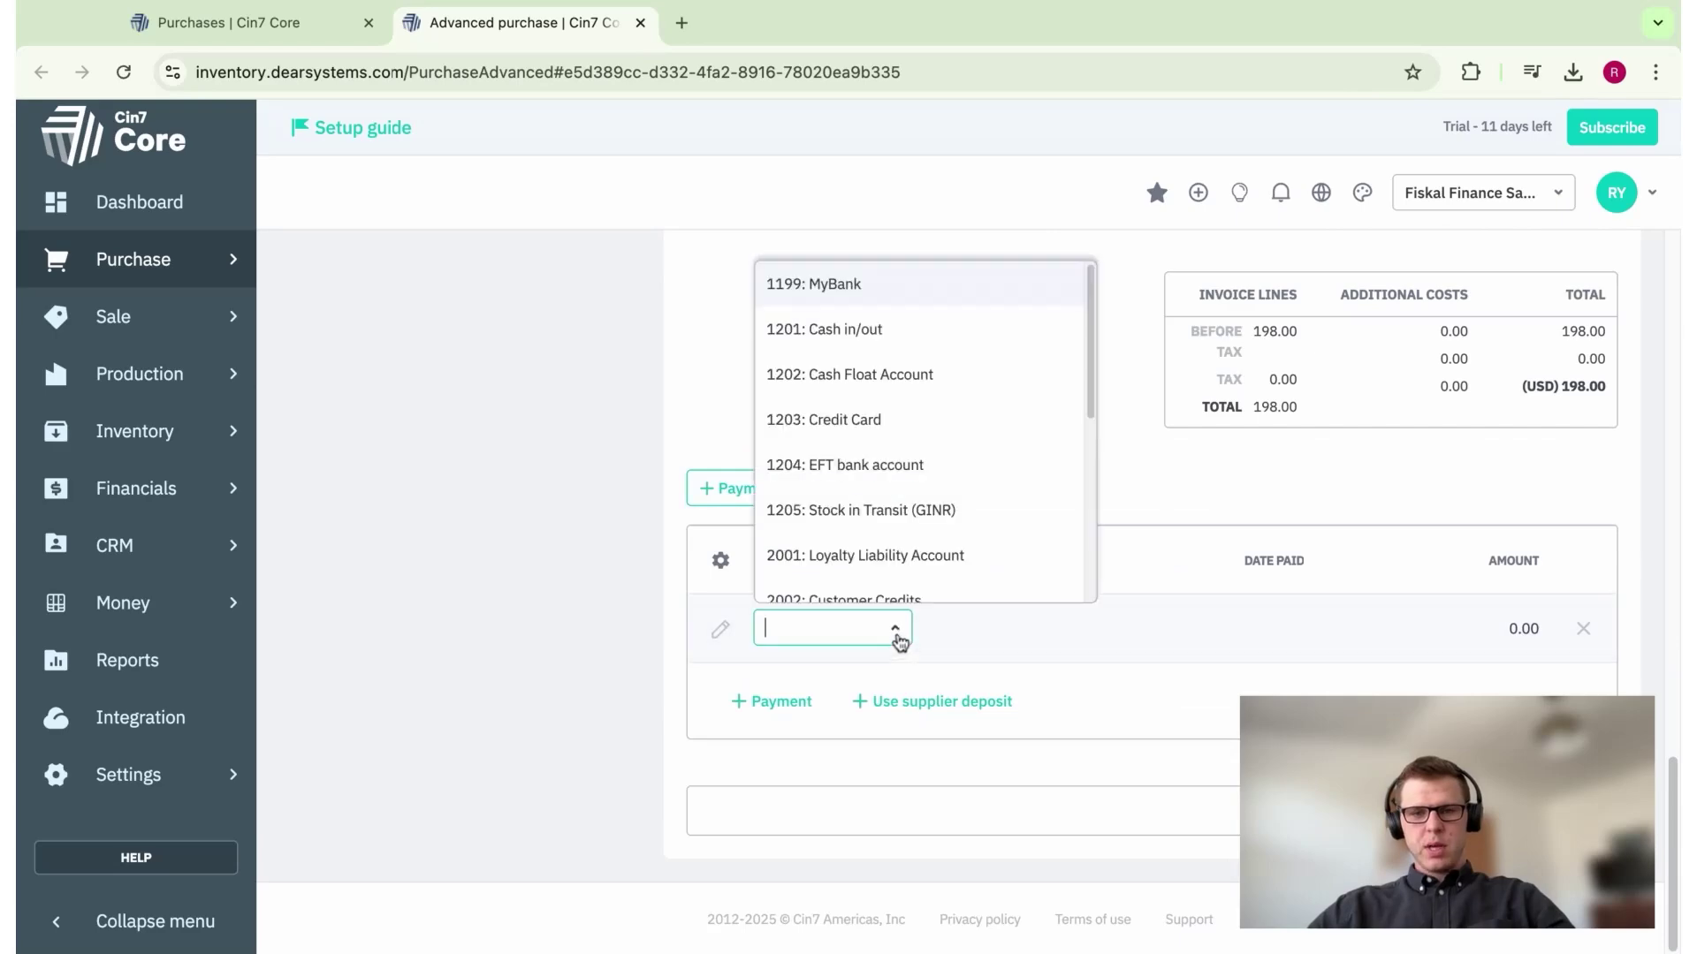
click(906, 466)
click(1025, 627)
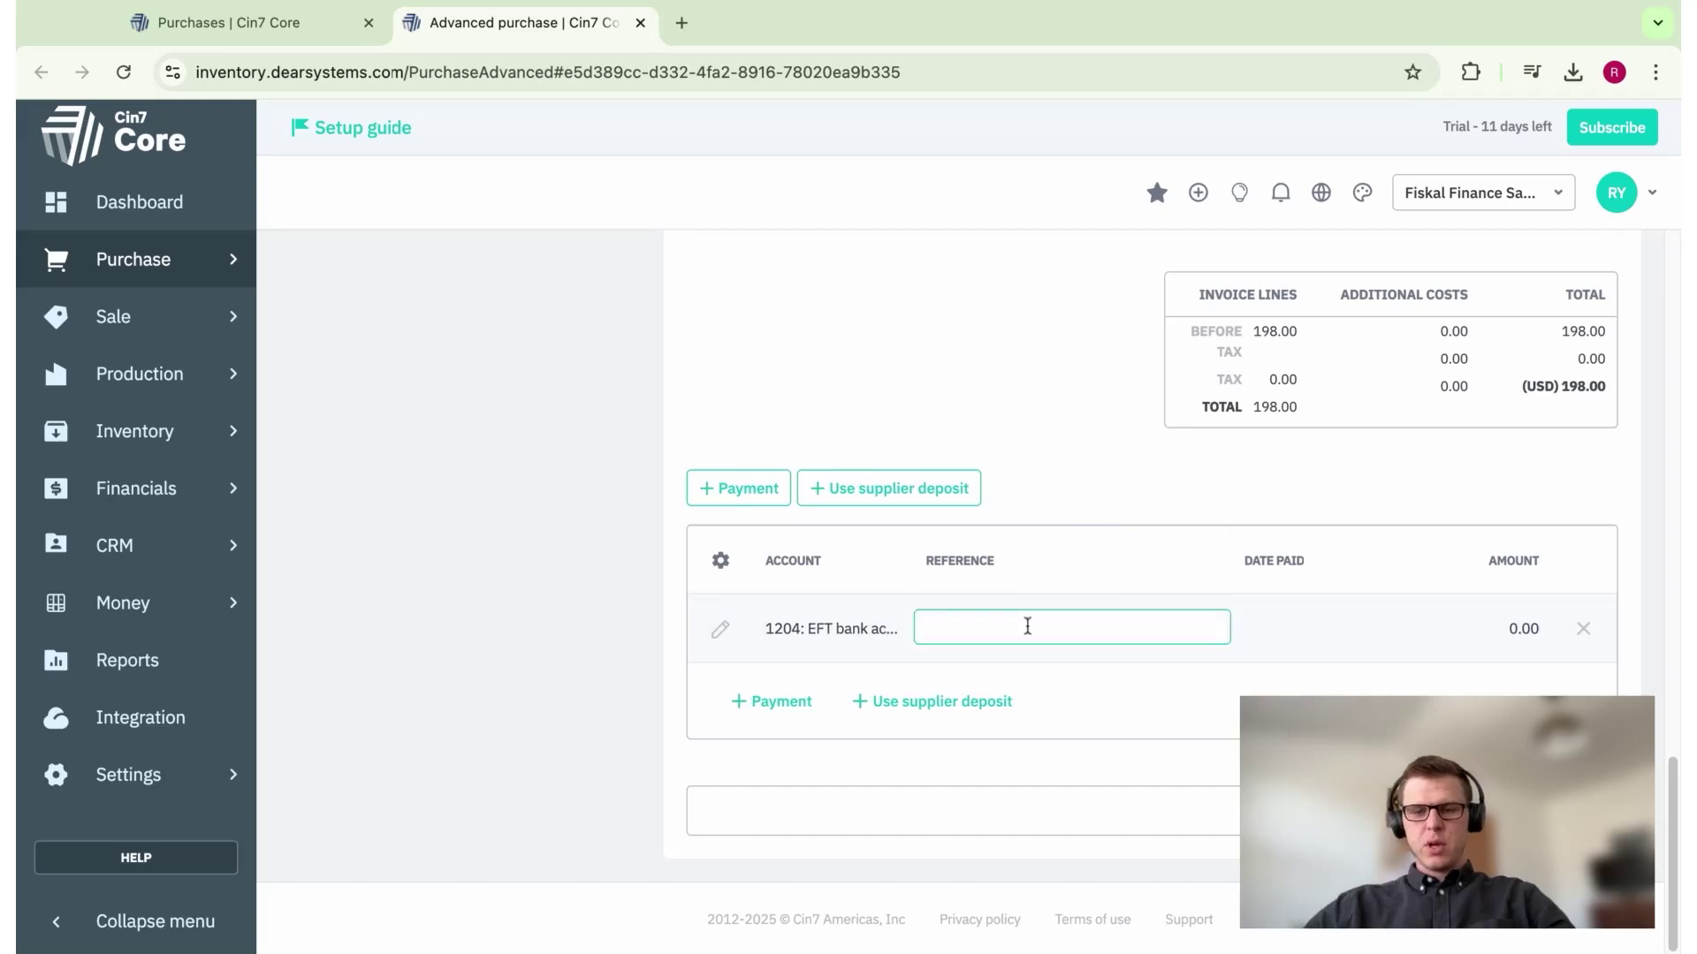
text(INV-0080)
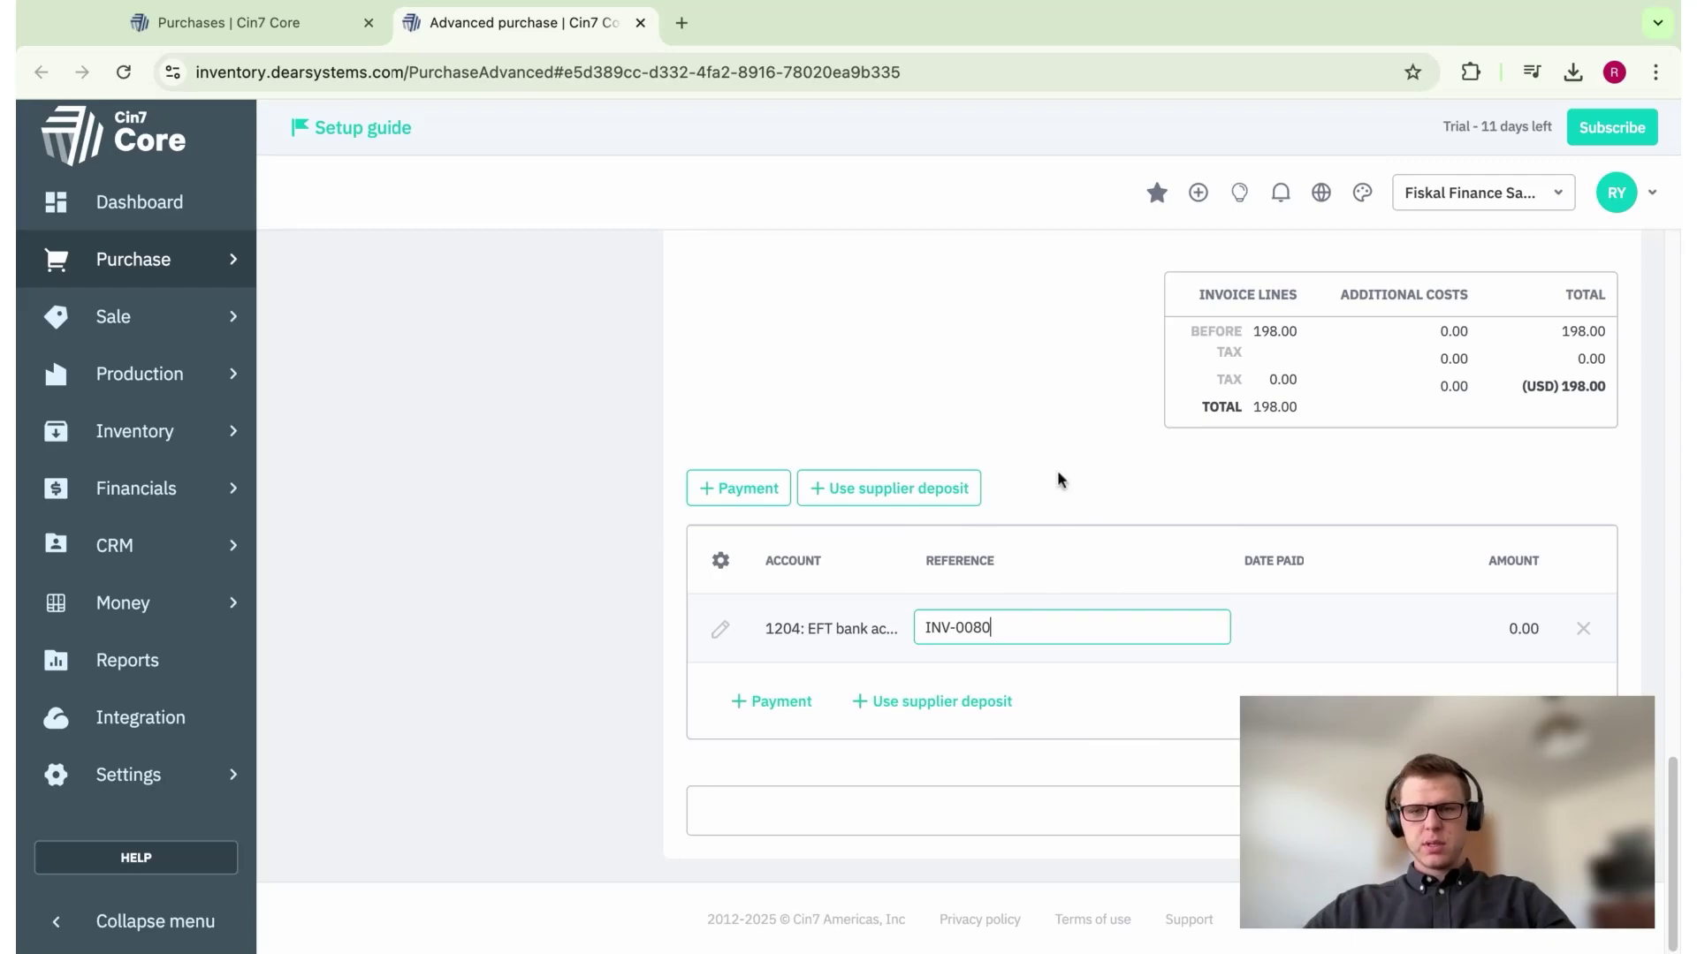
click(1058, 473)
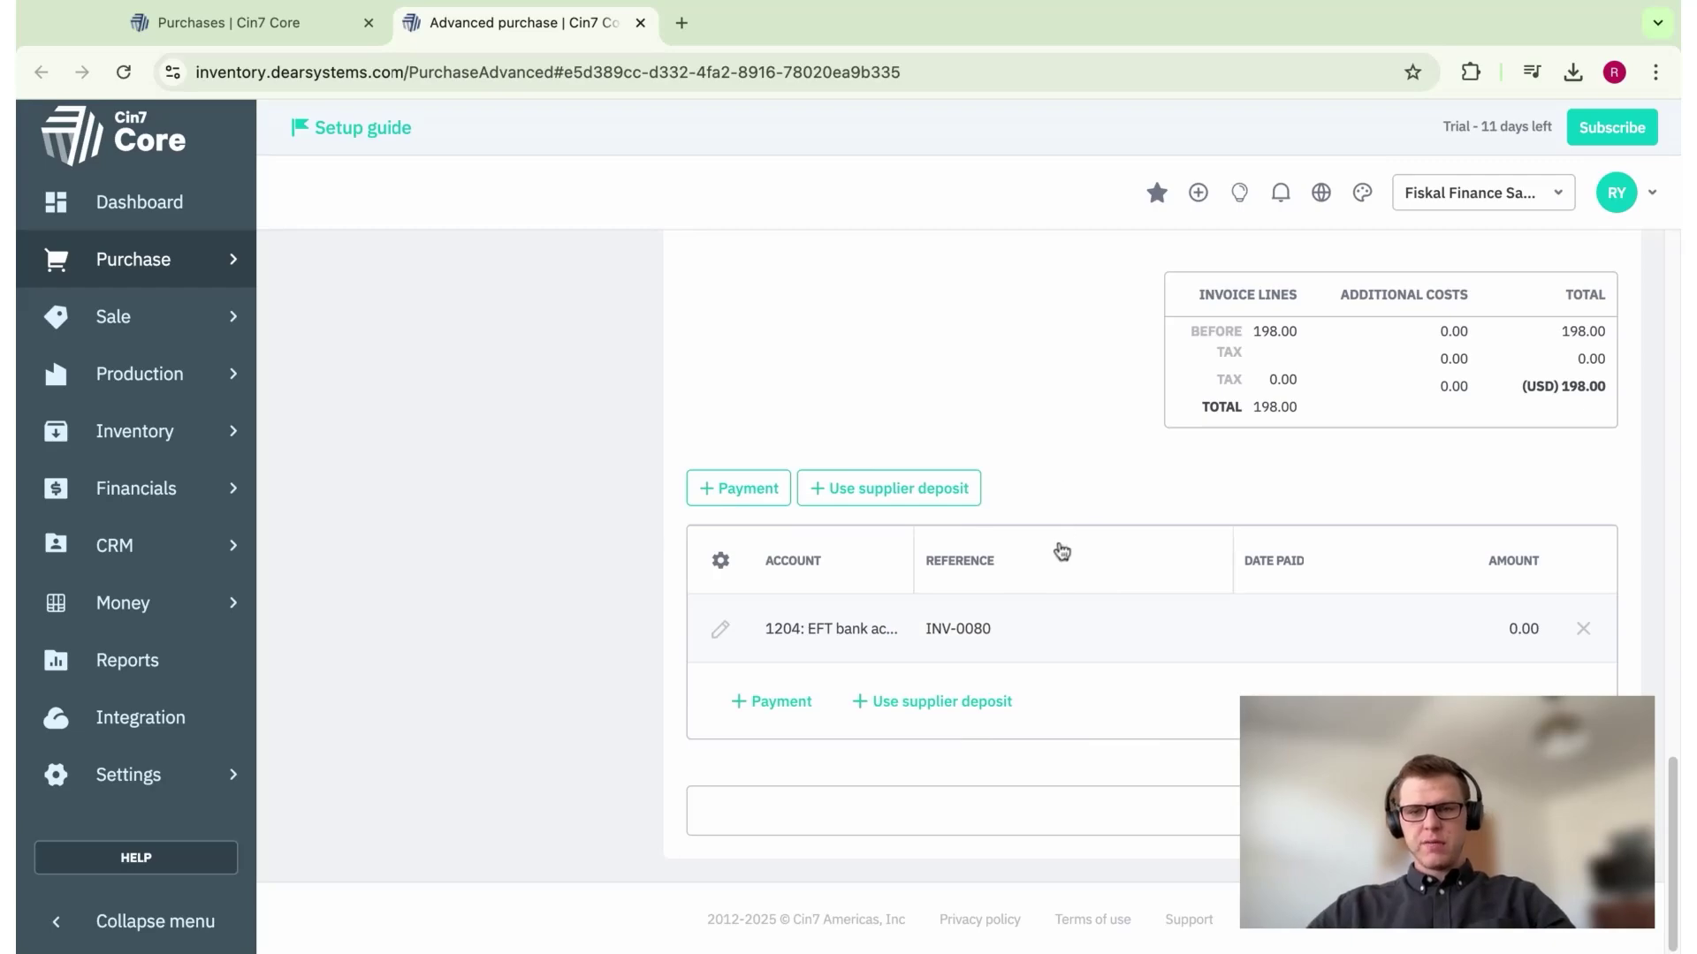
- Set the date paid of the INV-0080 payment line to 02/20/2025
scroll(1060, 550, up, 20)
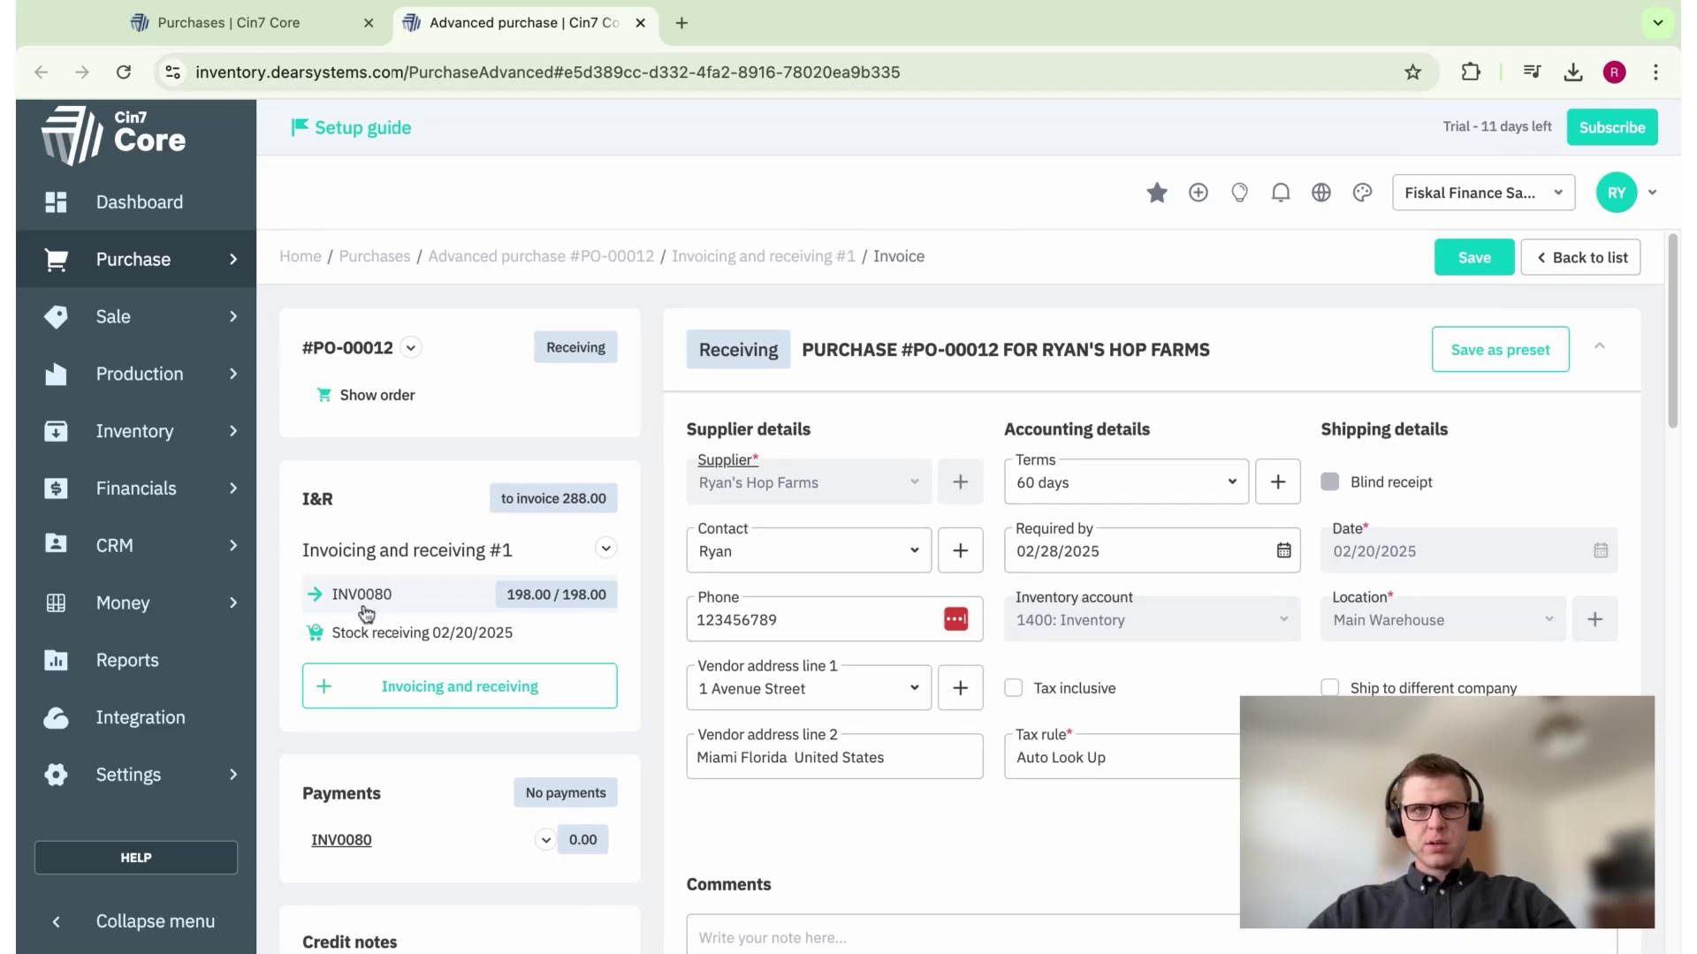
scroll(999, 718, down, 10)
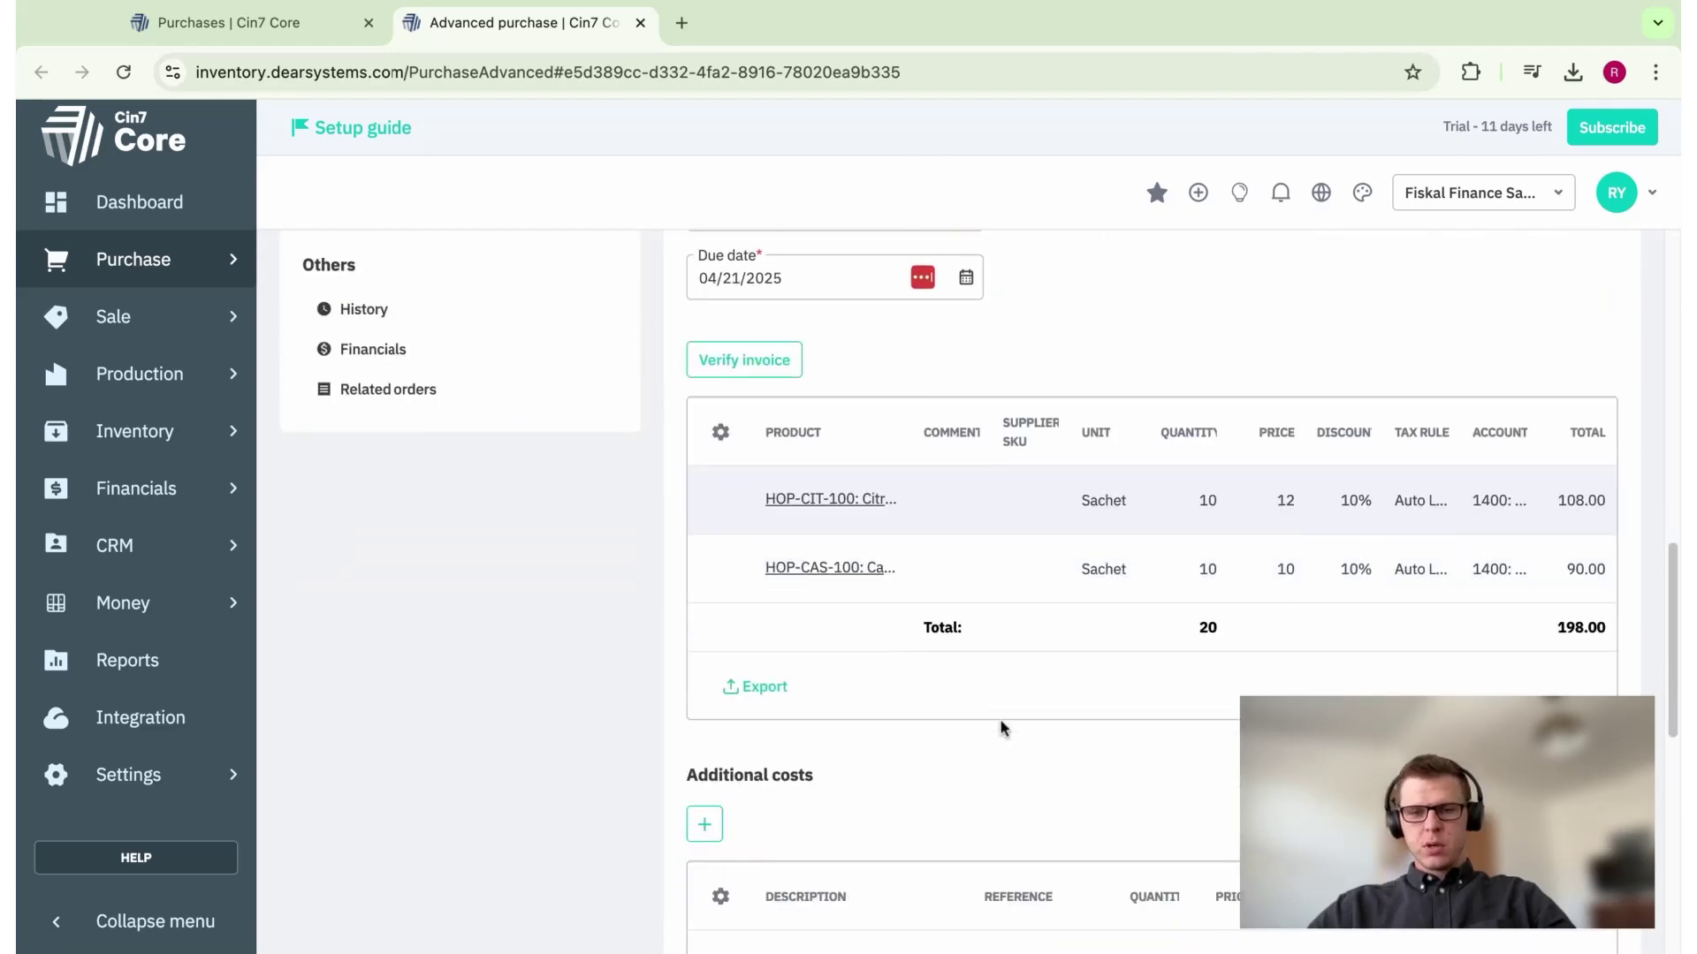
scroll(1000, 718, down, 5)
click(1383, 649)
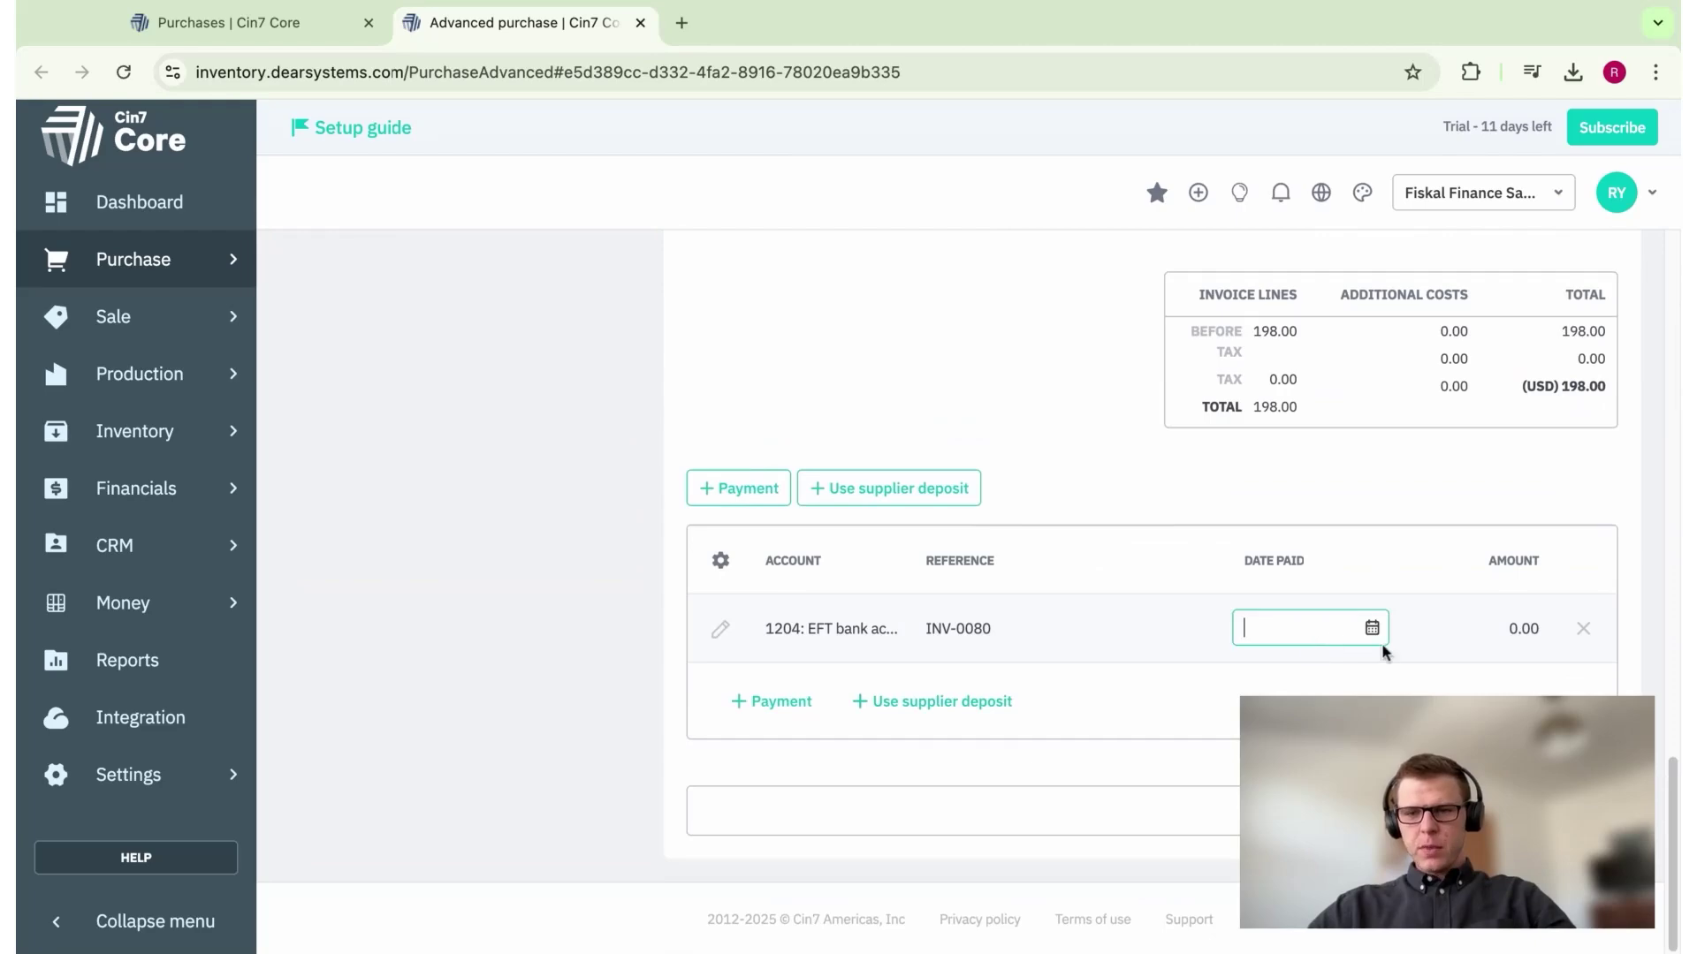
click(1372, 630)
click(1382, 591)
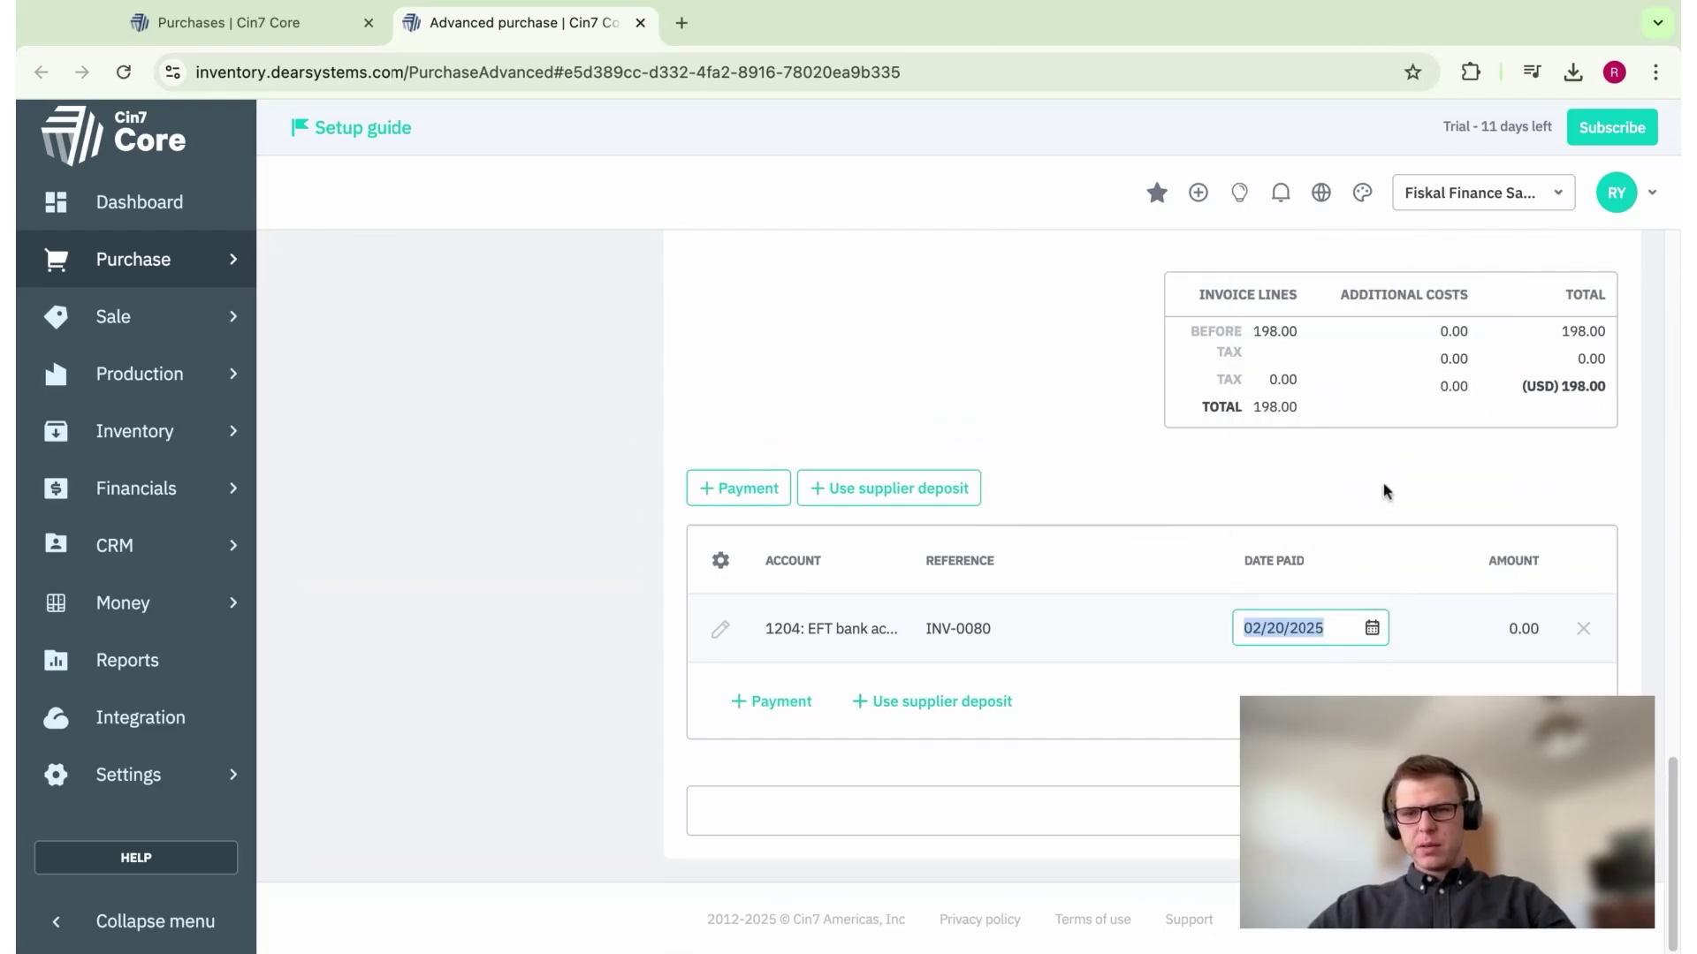
- Set the payment amount to 198, matching the invoice total, and save the purchase
click(1515, 642)
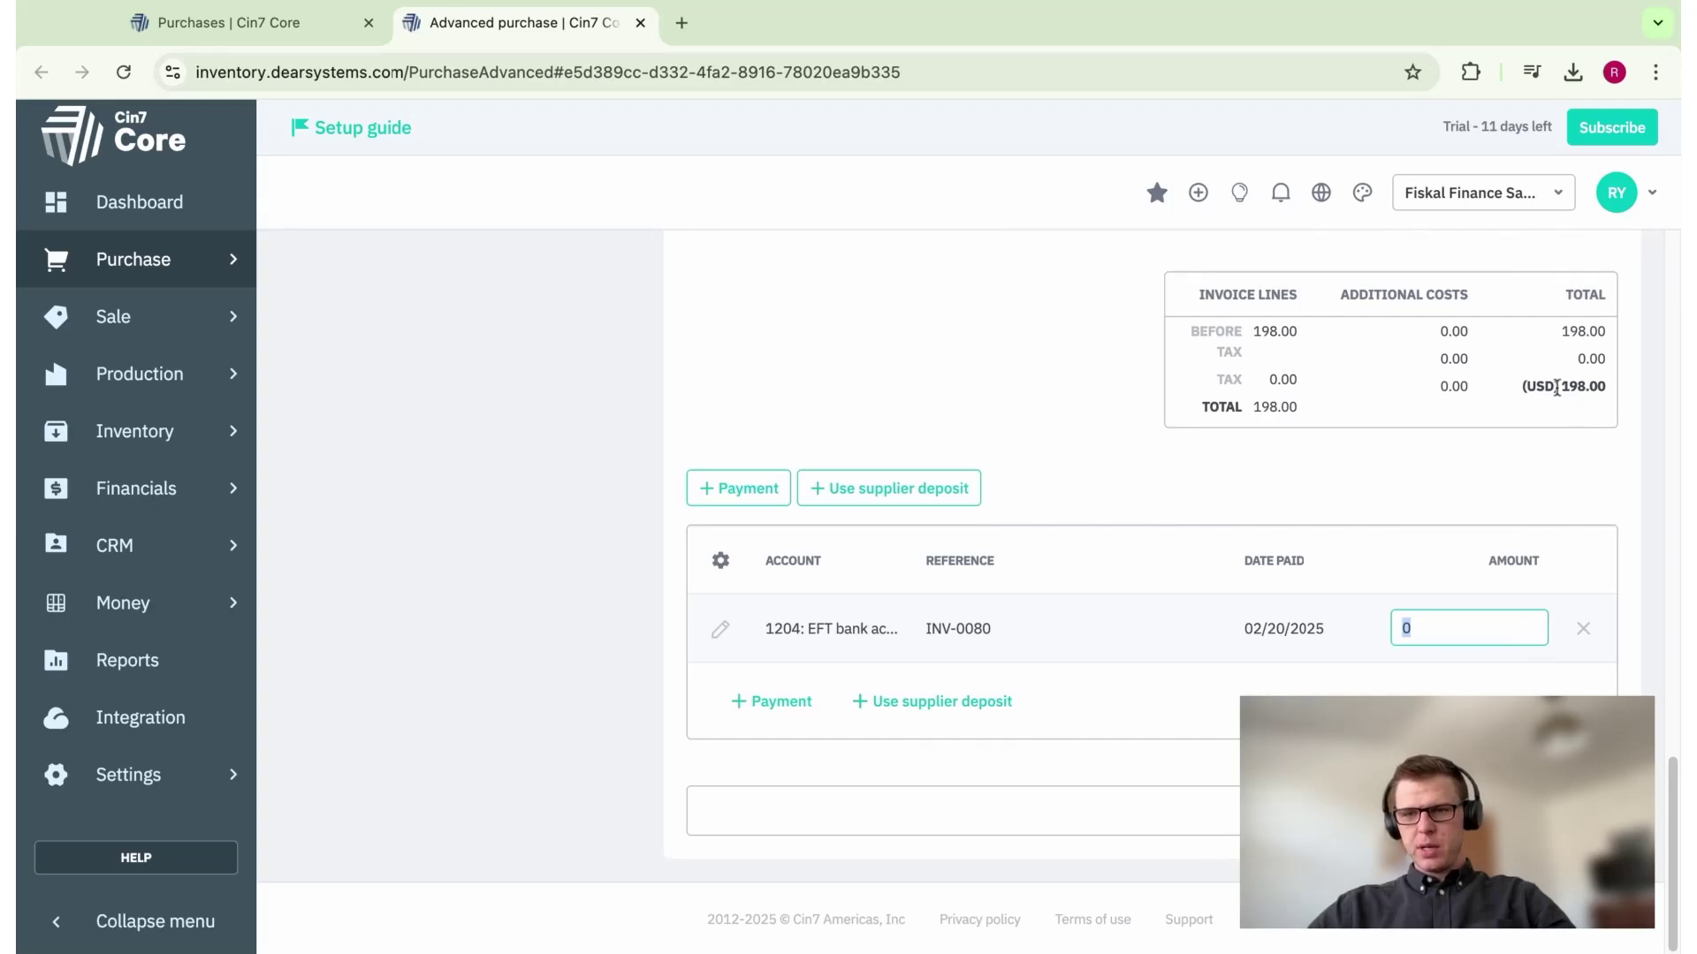
drag(1607, 386, 1557, 389)
click(1507, 642)
text(198)
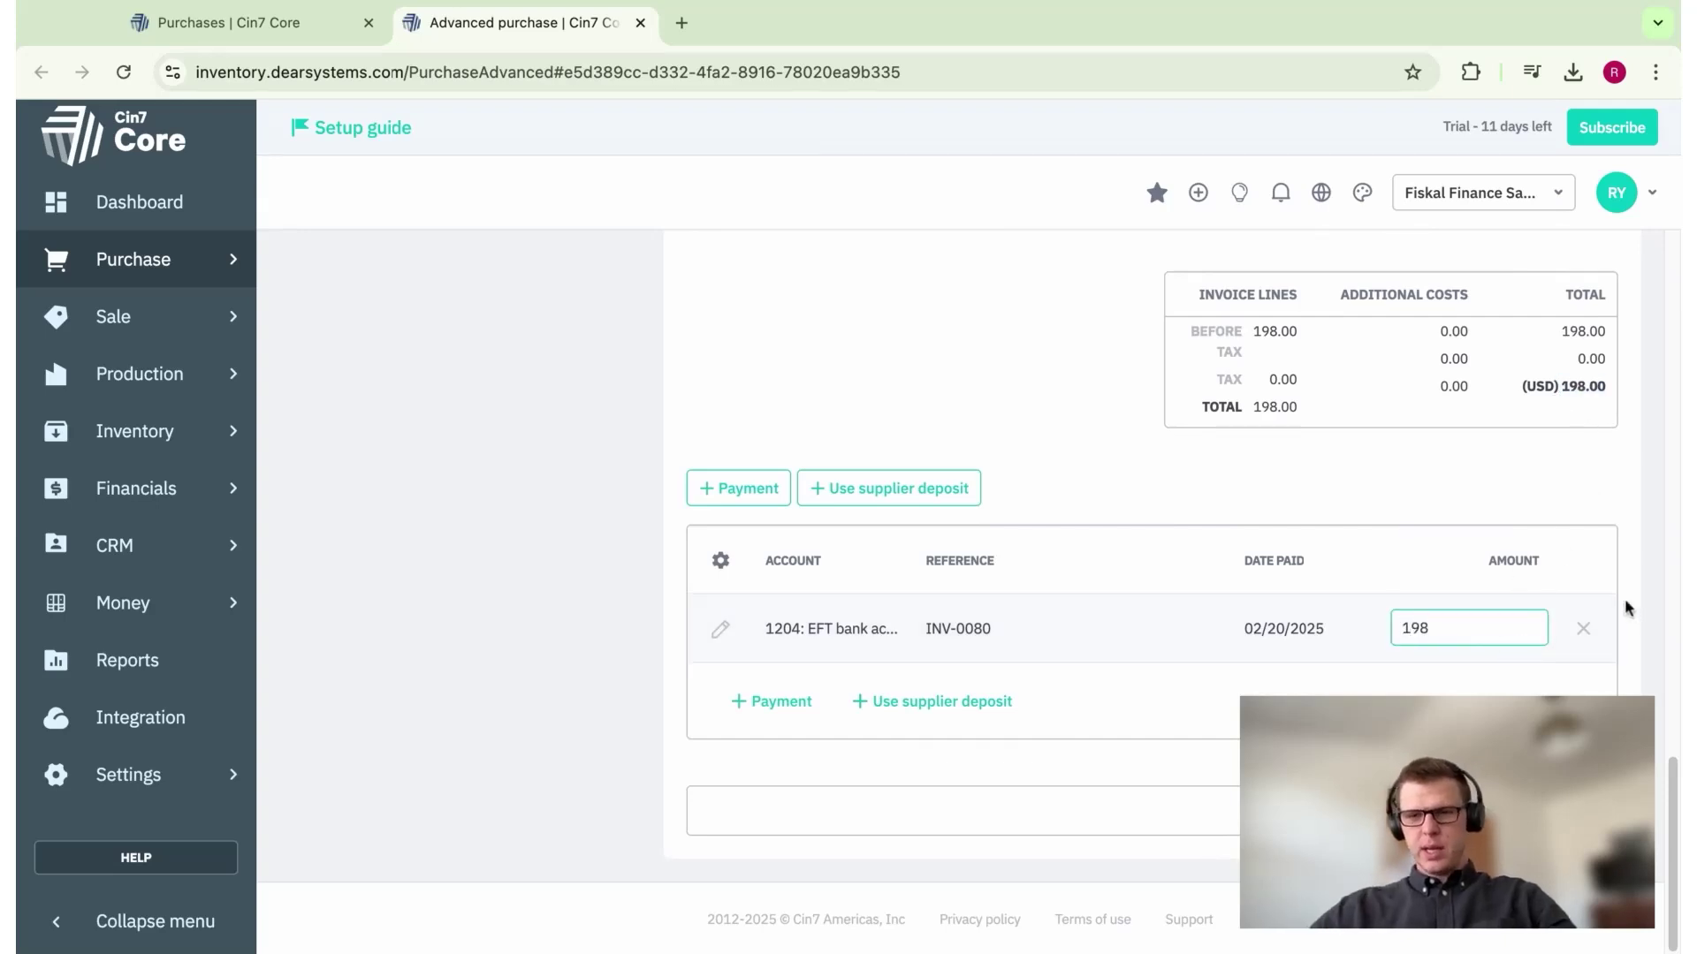
click(1429, 503)
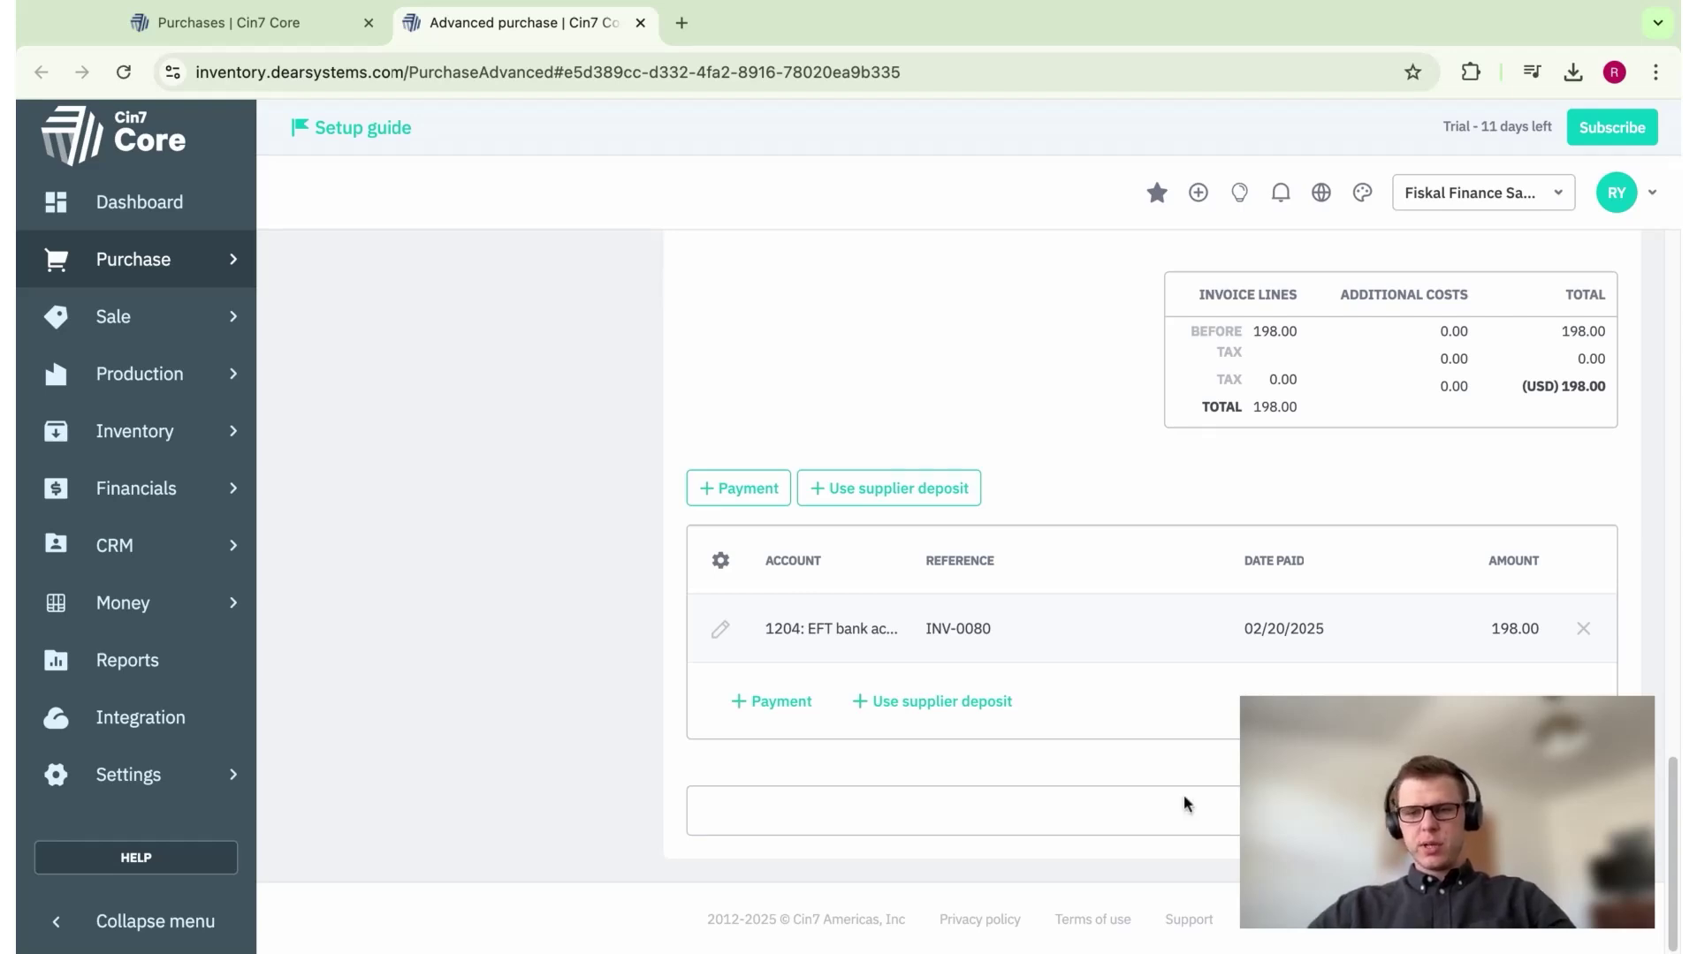
scroll(1151, 566, up, 1)
scroll(1152, 566, down, 1)
scroll(1152, 565, up, 20)
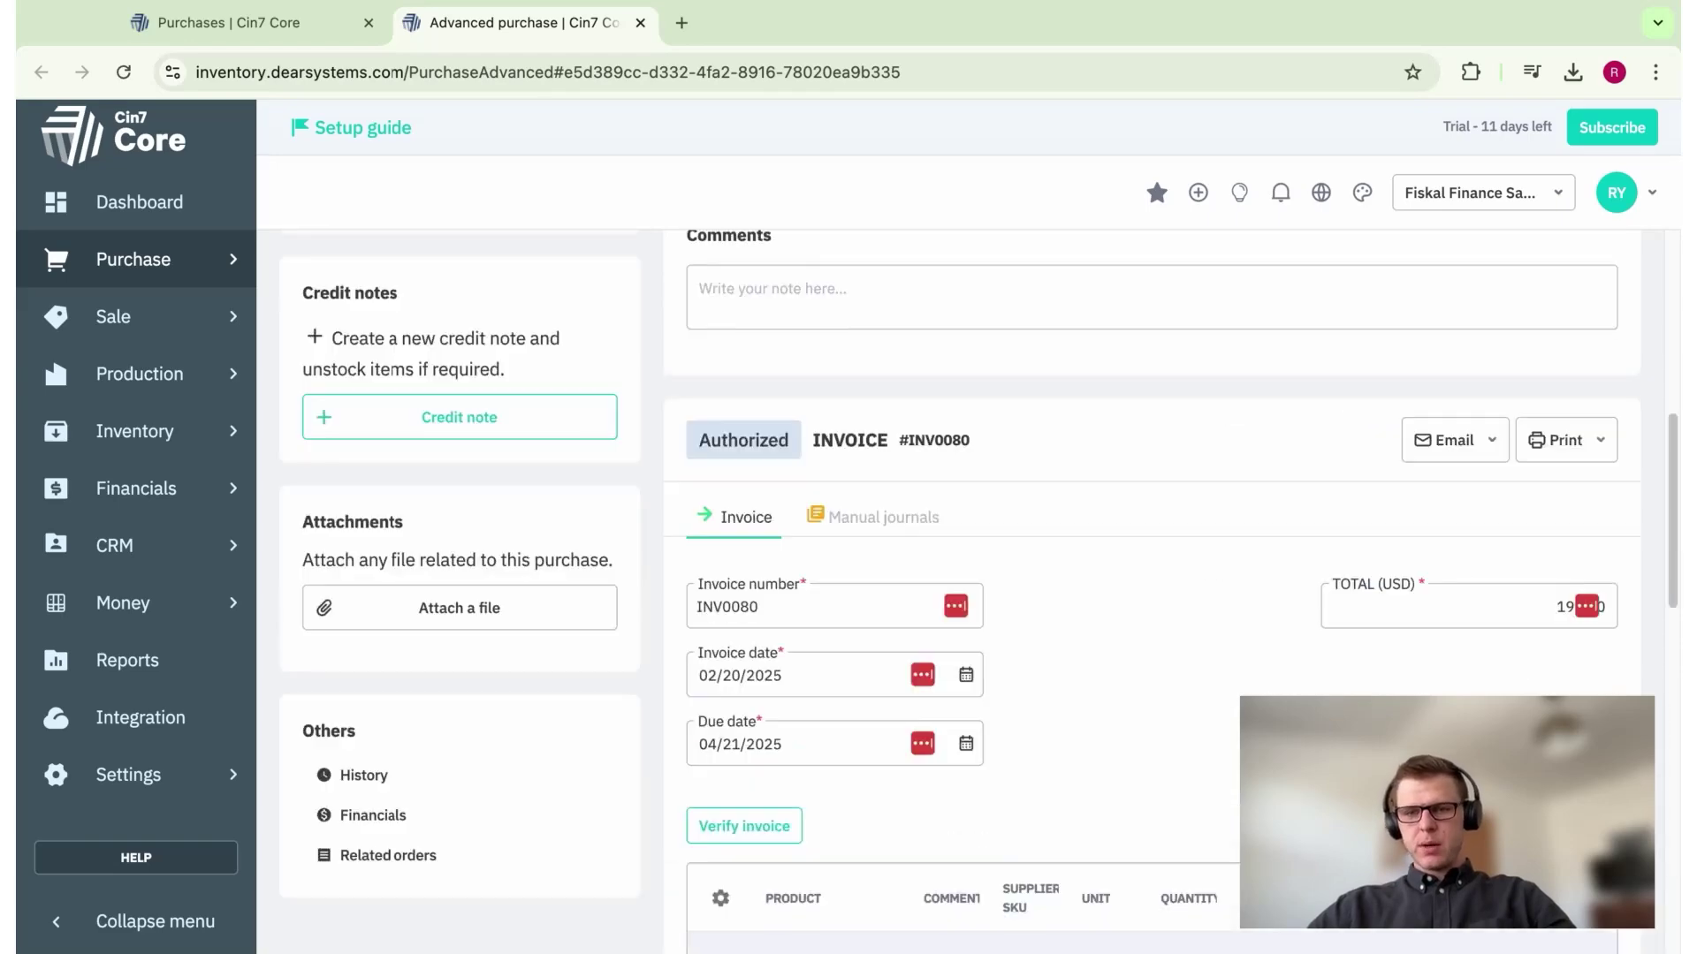
click(1474, 257)
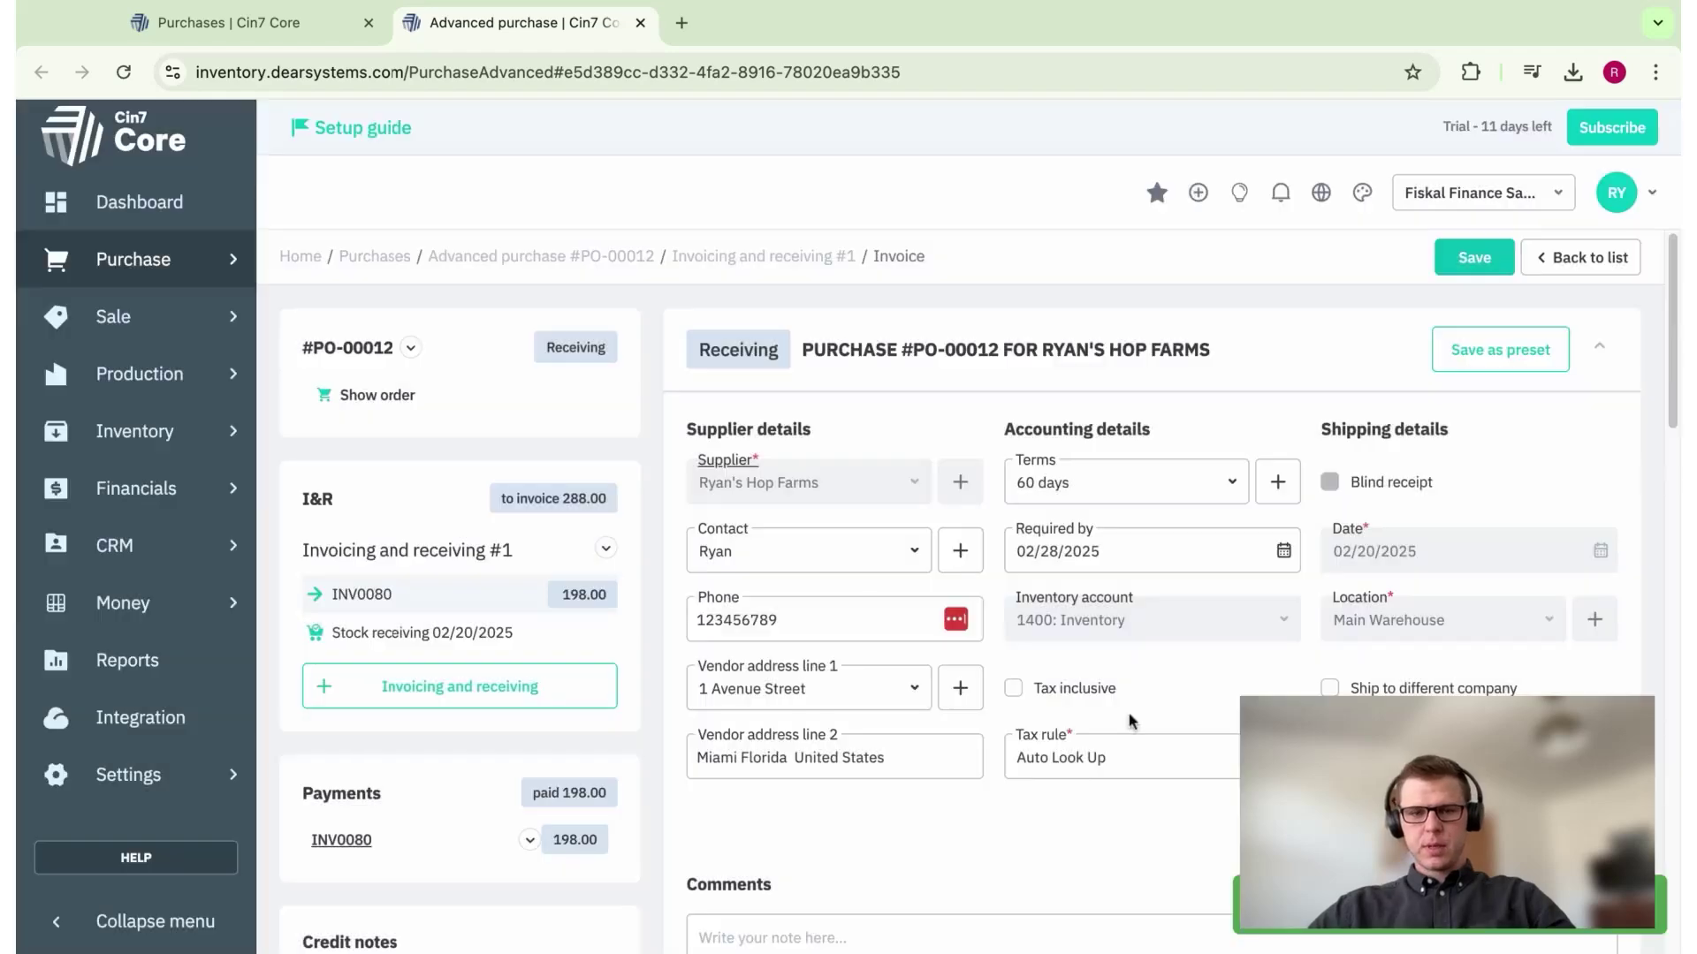
- Return to the purchases list and reopen the partially received purchase from Ryan's Hop Farms with invoice INV0080
scroll(852, 655, down, 3)
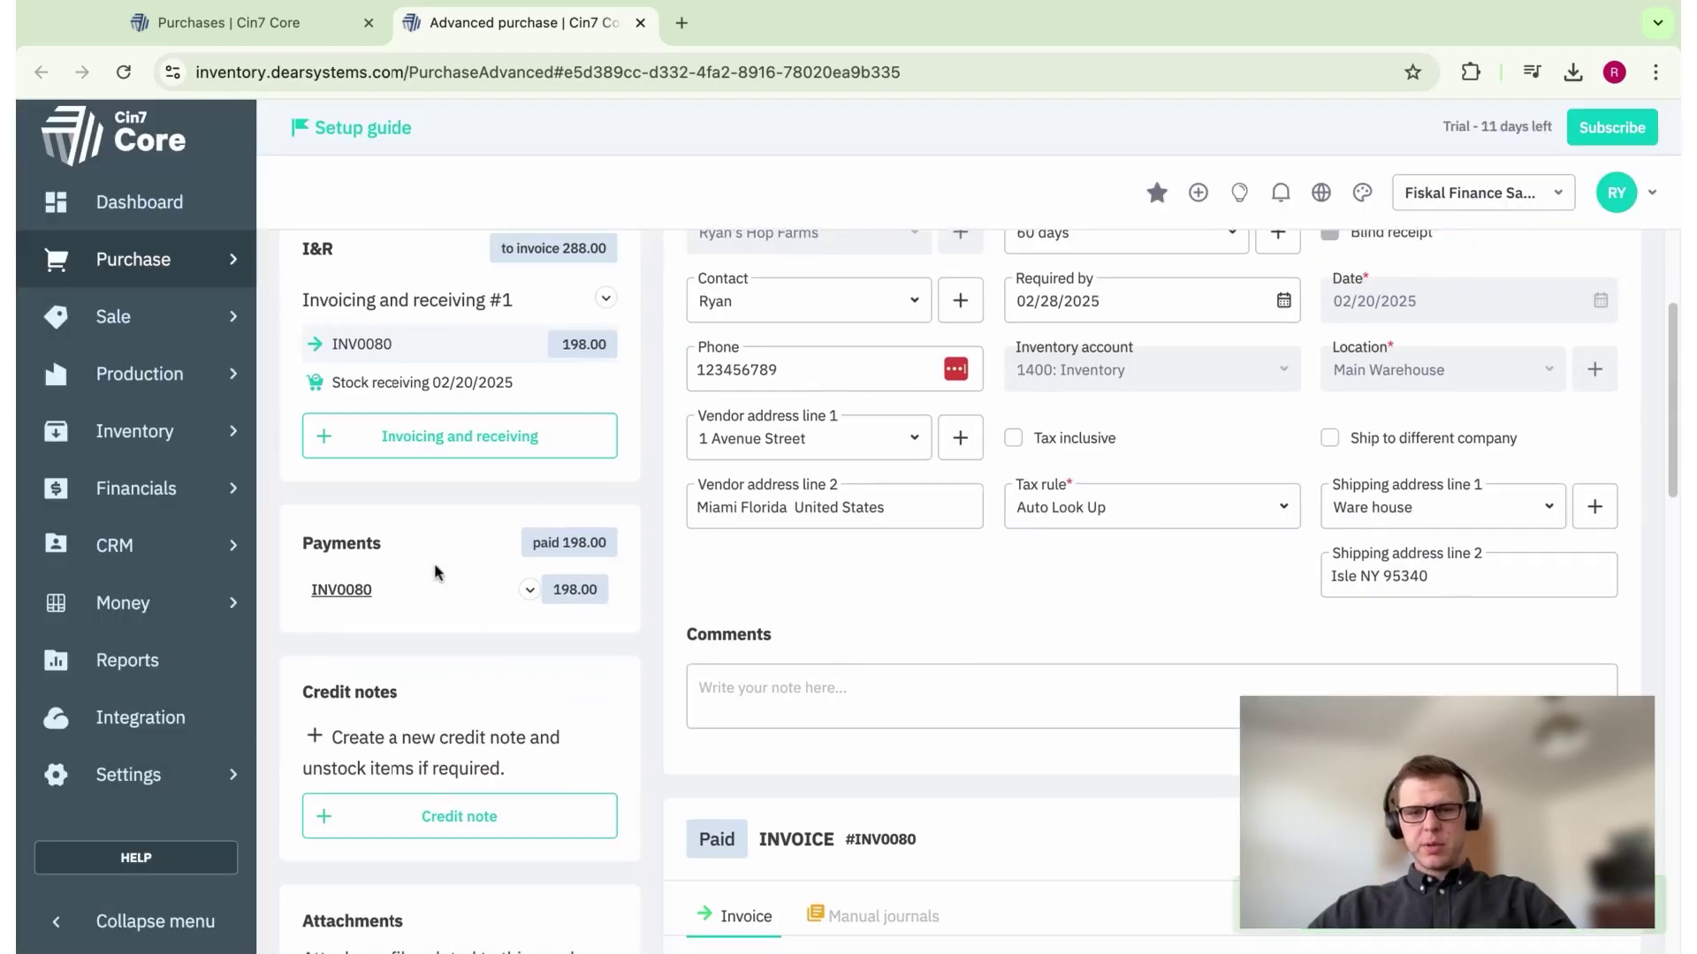
scroll(723, 583, down, 1)
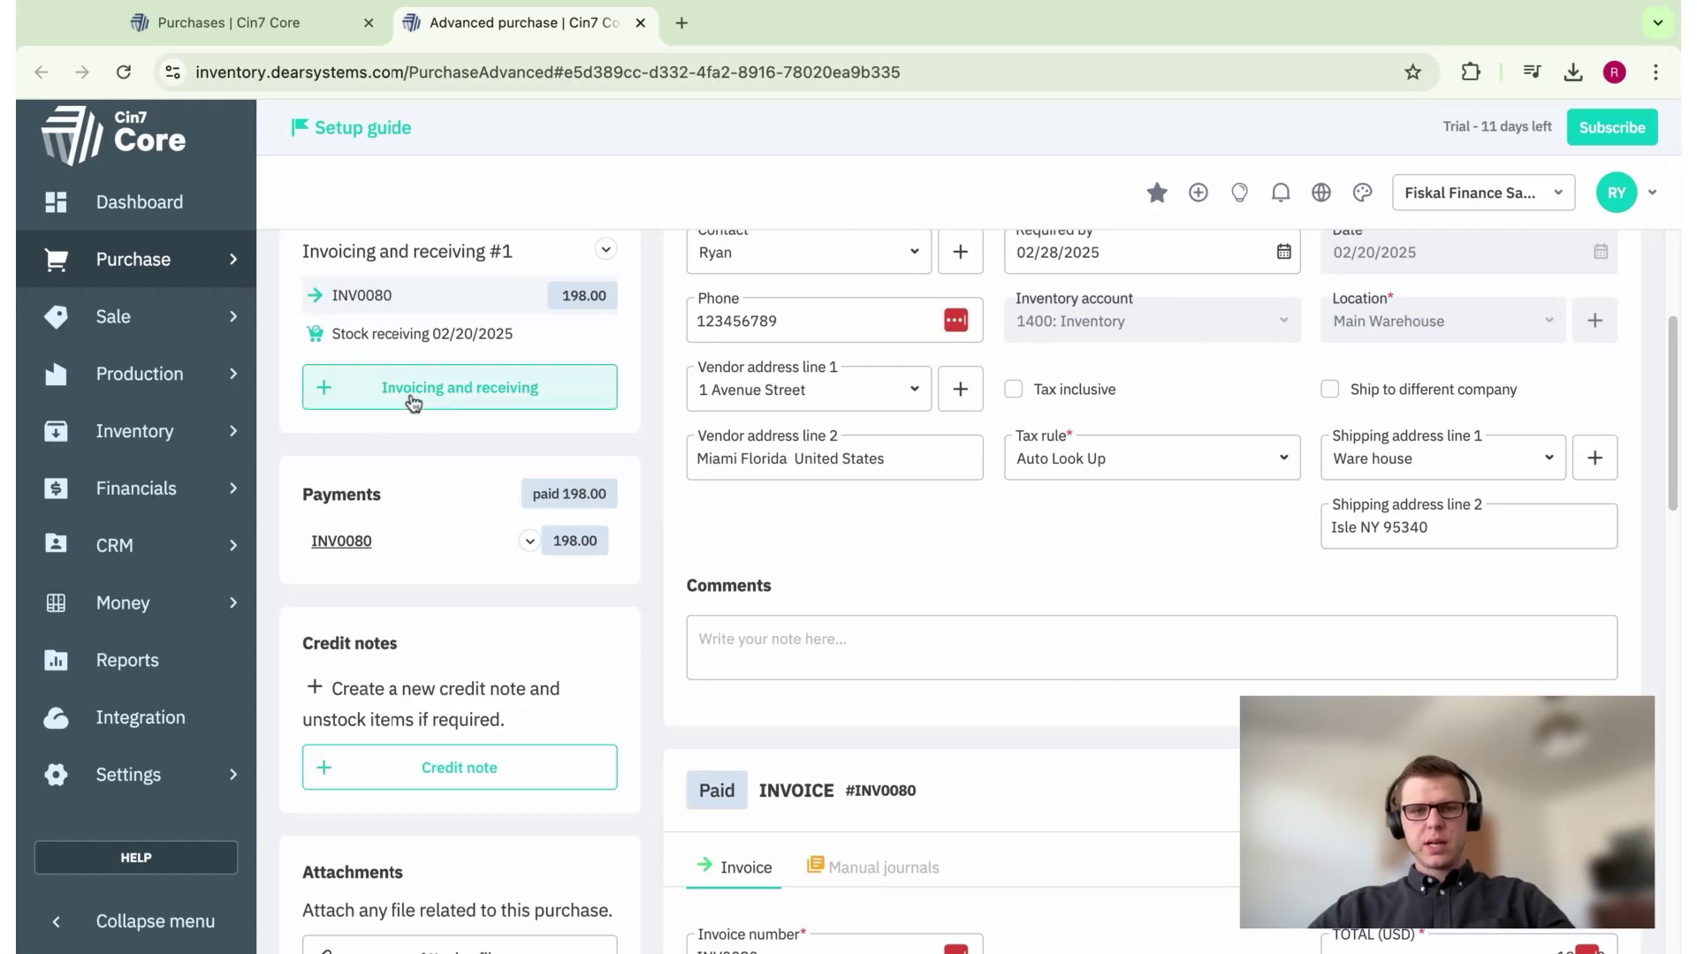
scroll(996, 611, up, 1)
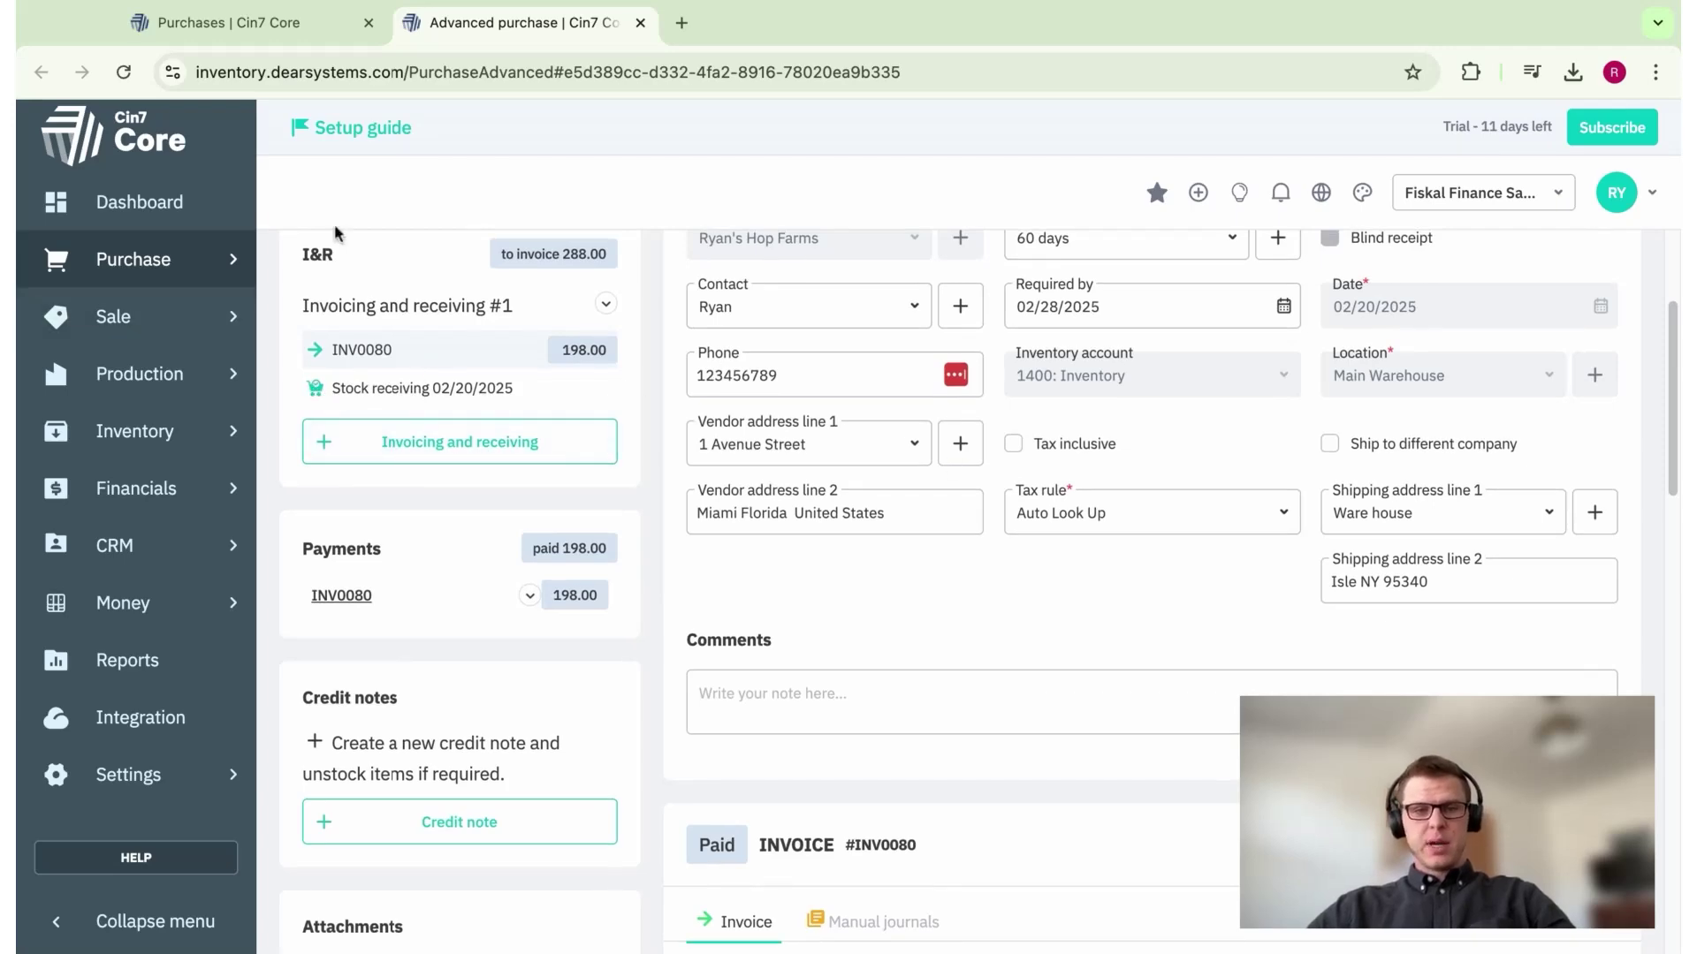
scroll(527, 506, down, 2)
scroll(527, 500, up, 5)
click(482, 254)
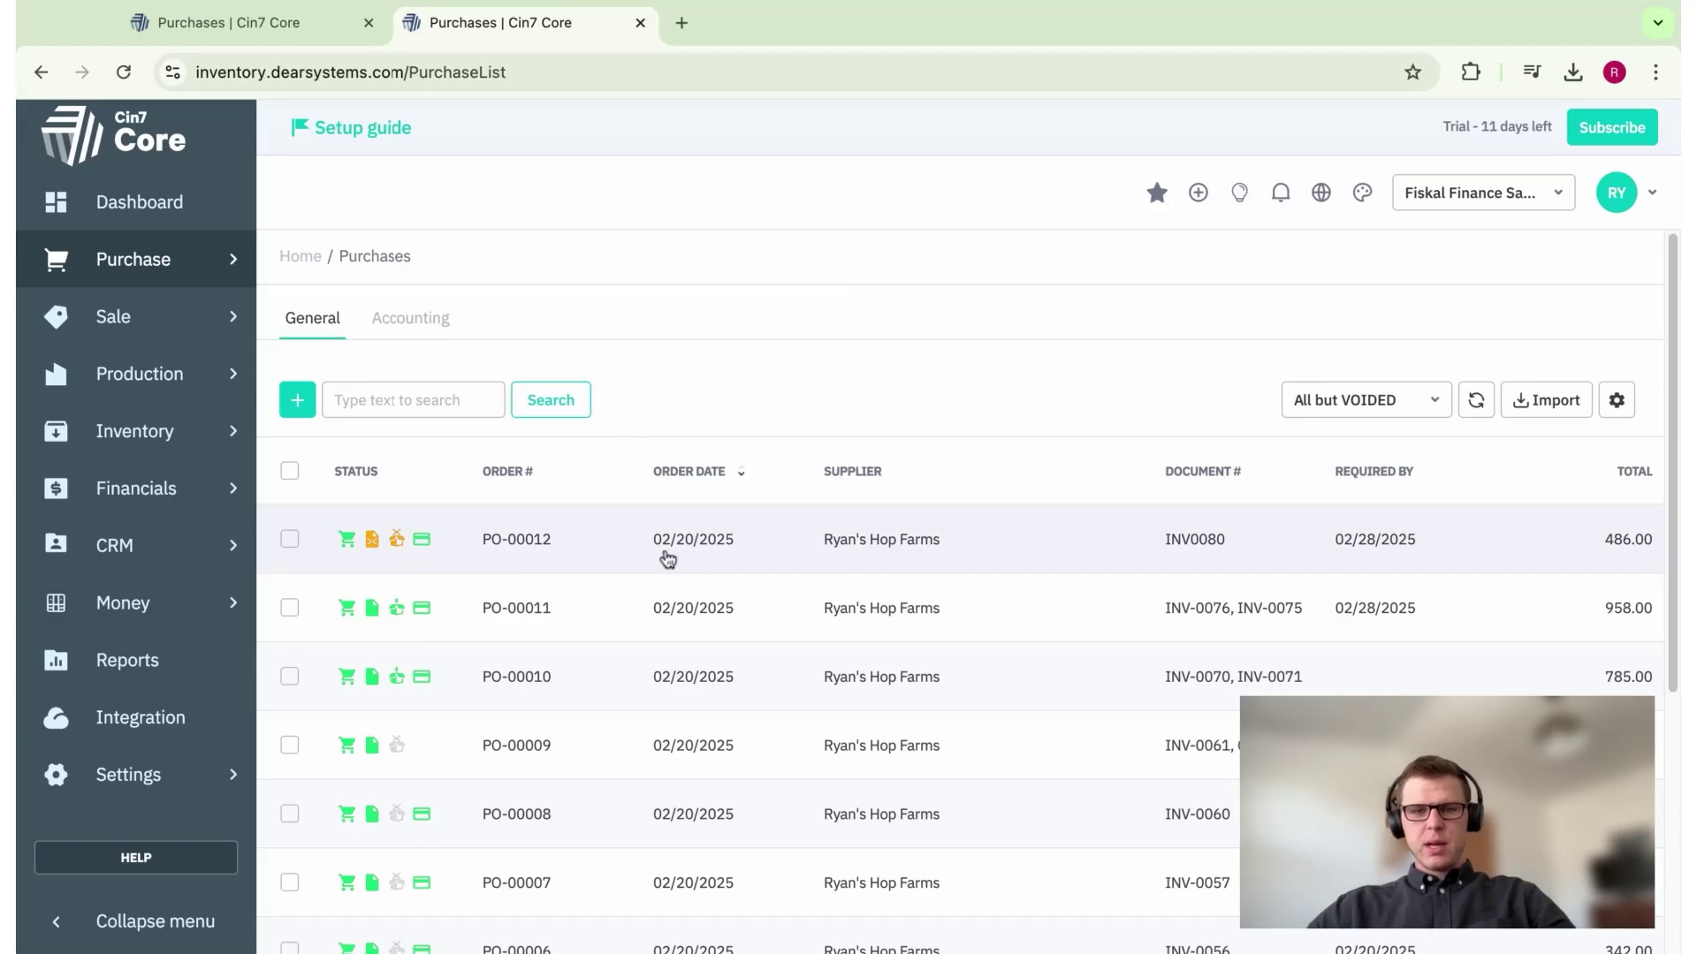
click(422, 541)
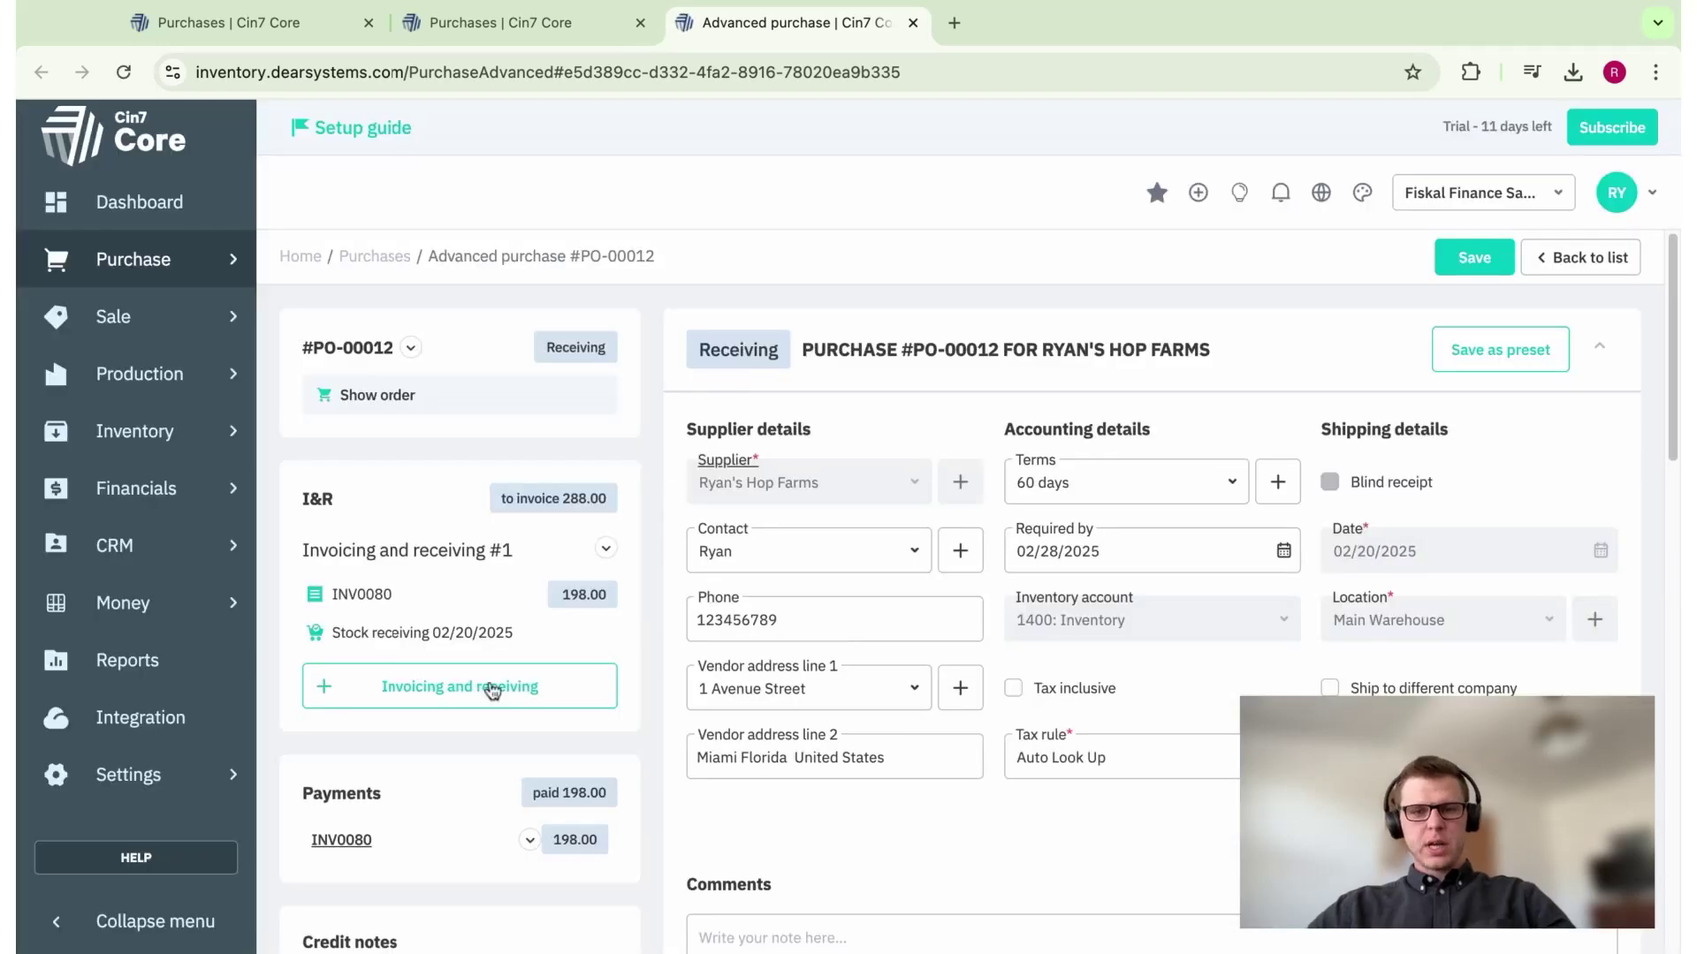
- Add a second invoicing and receiving entry to the purchase and start a stock receiving under it
click(493, 691)
scroll(533, 612, down, 2)
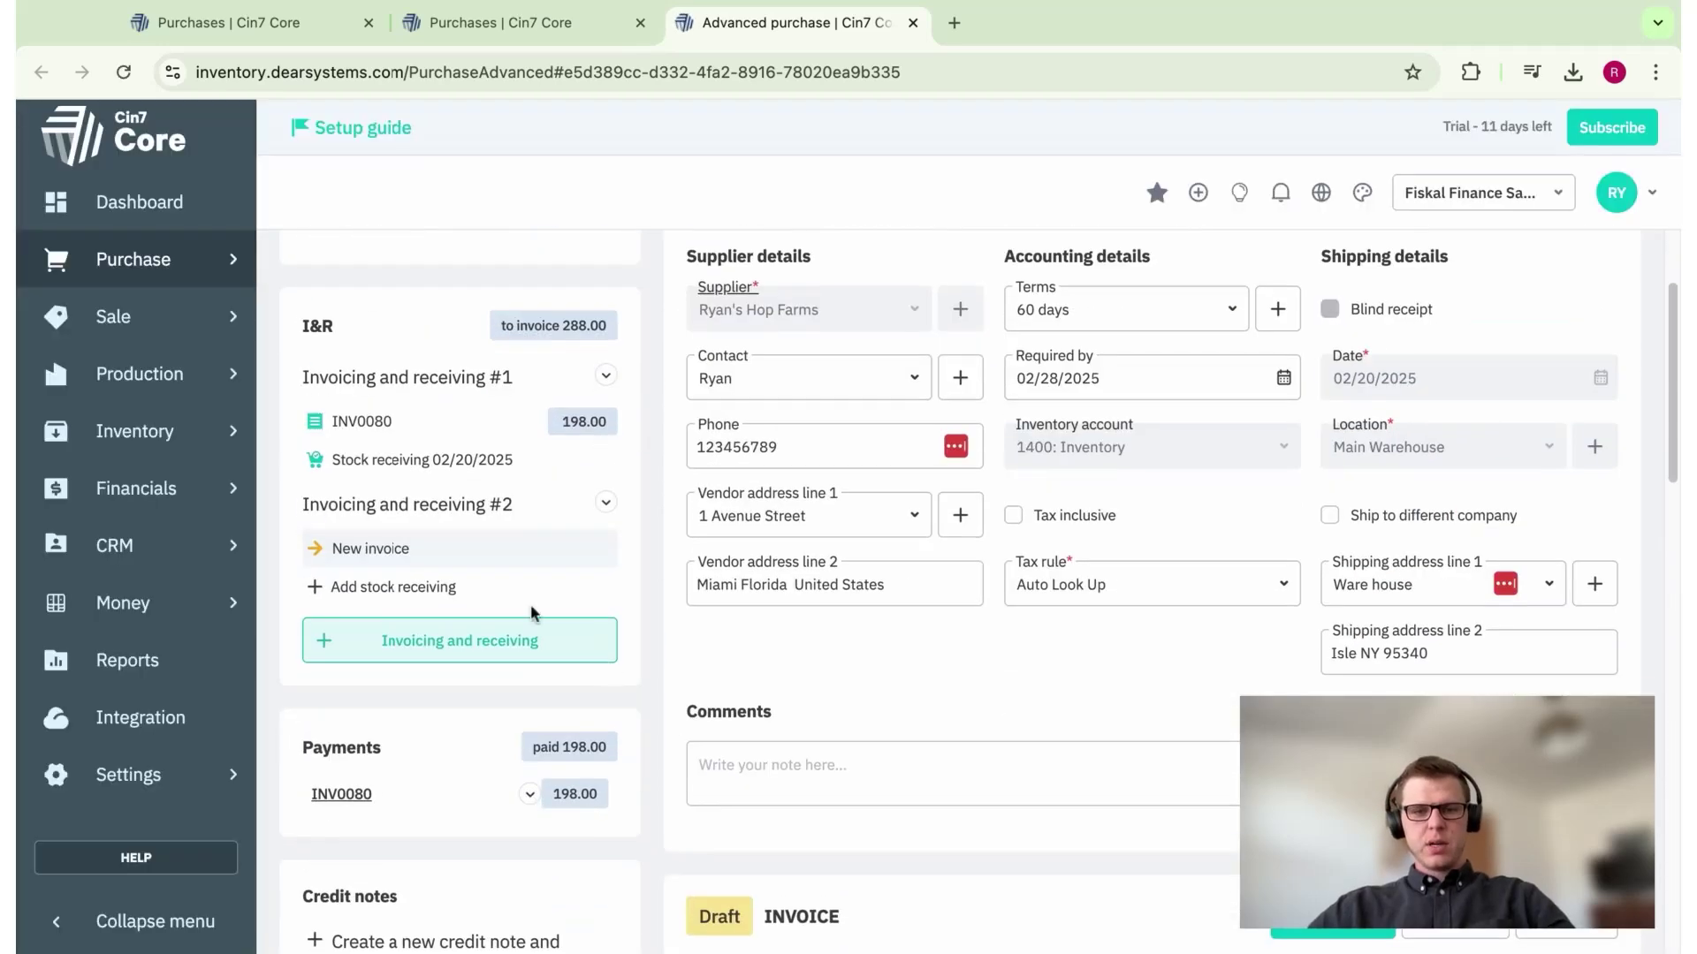
click(385, 589)
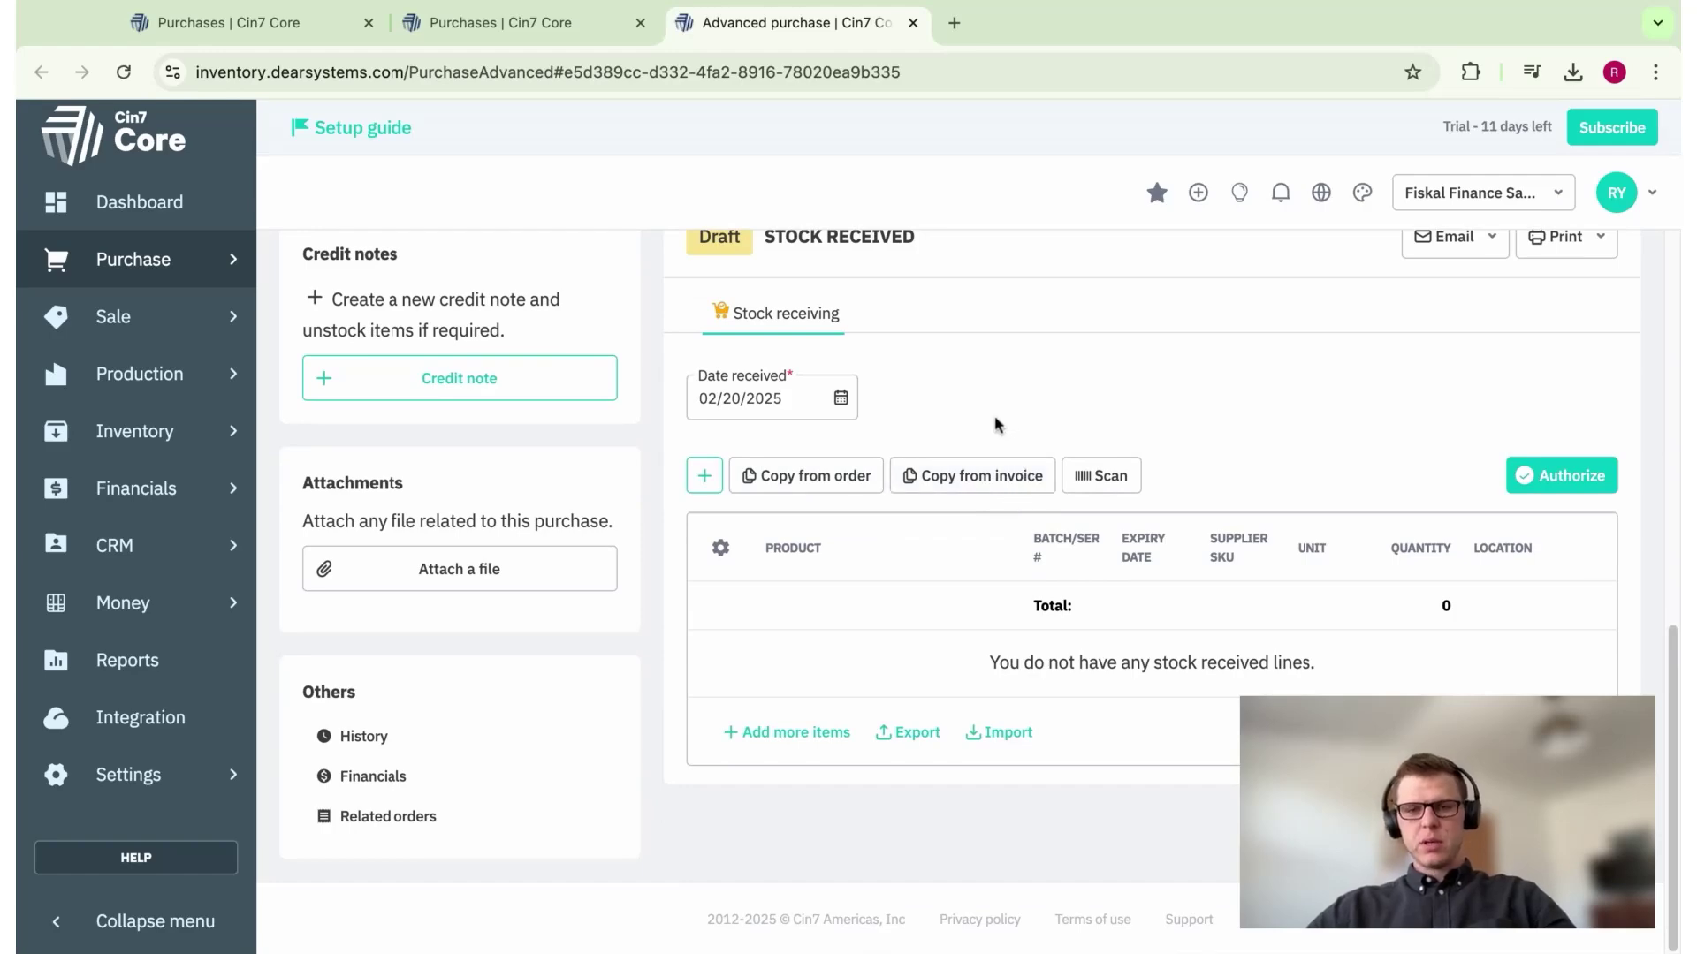
- Fill the second stock receiving by copying the remaining hop lines from the order and authorize it
click(851, 491)
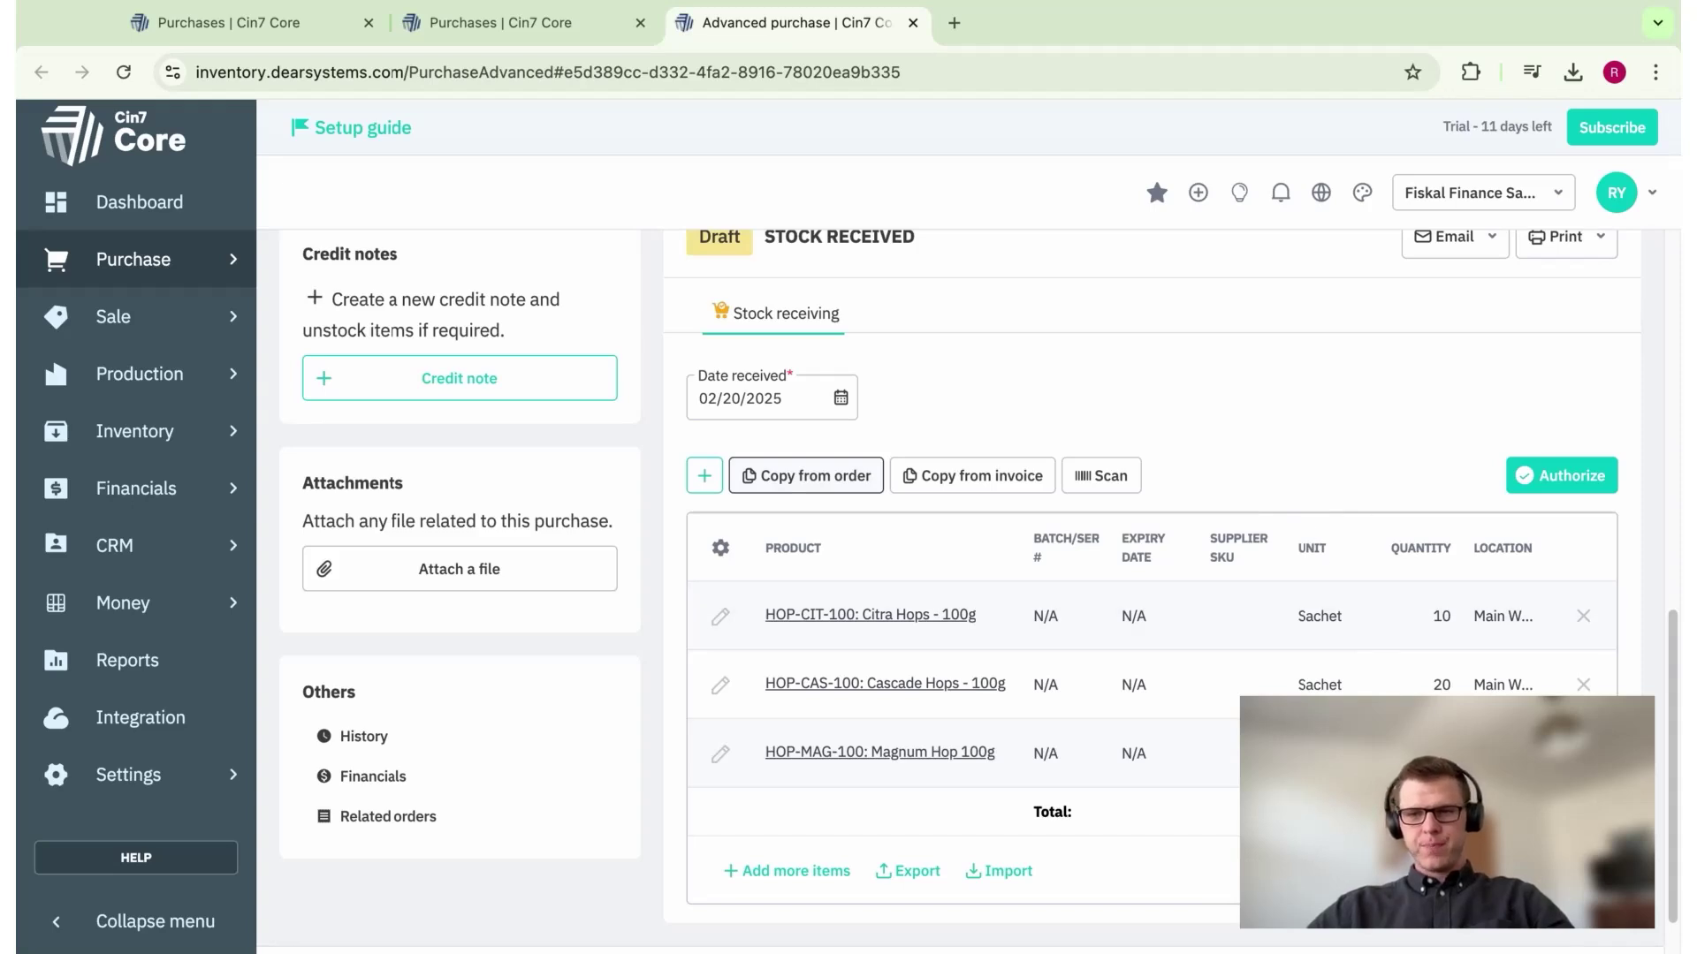
scroll(972, 575, down, 1)
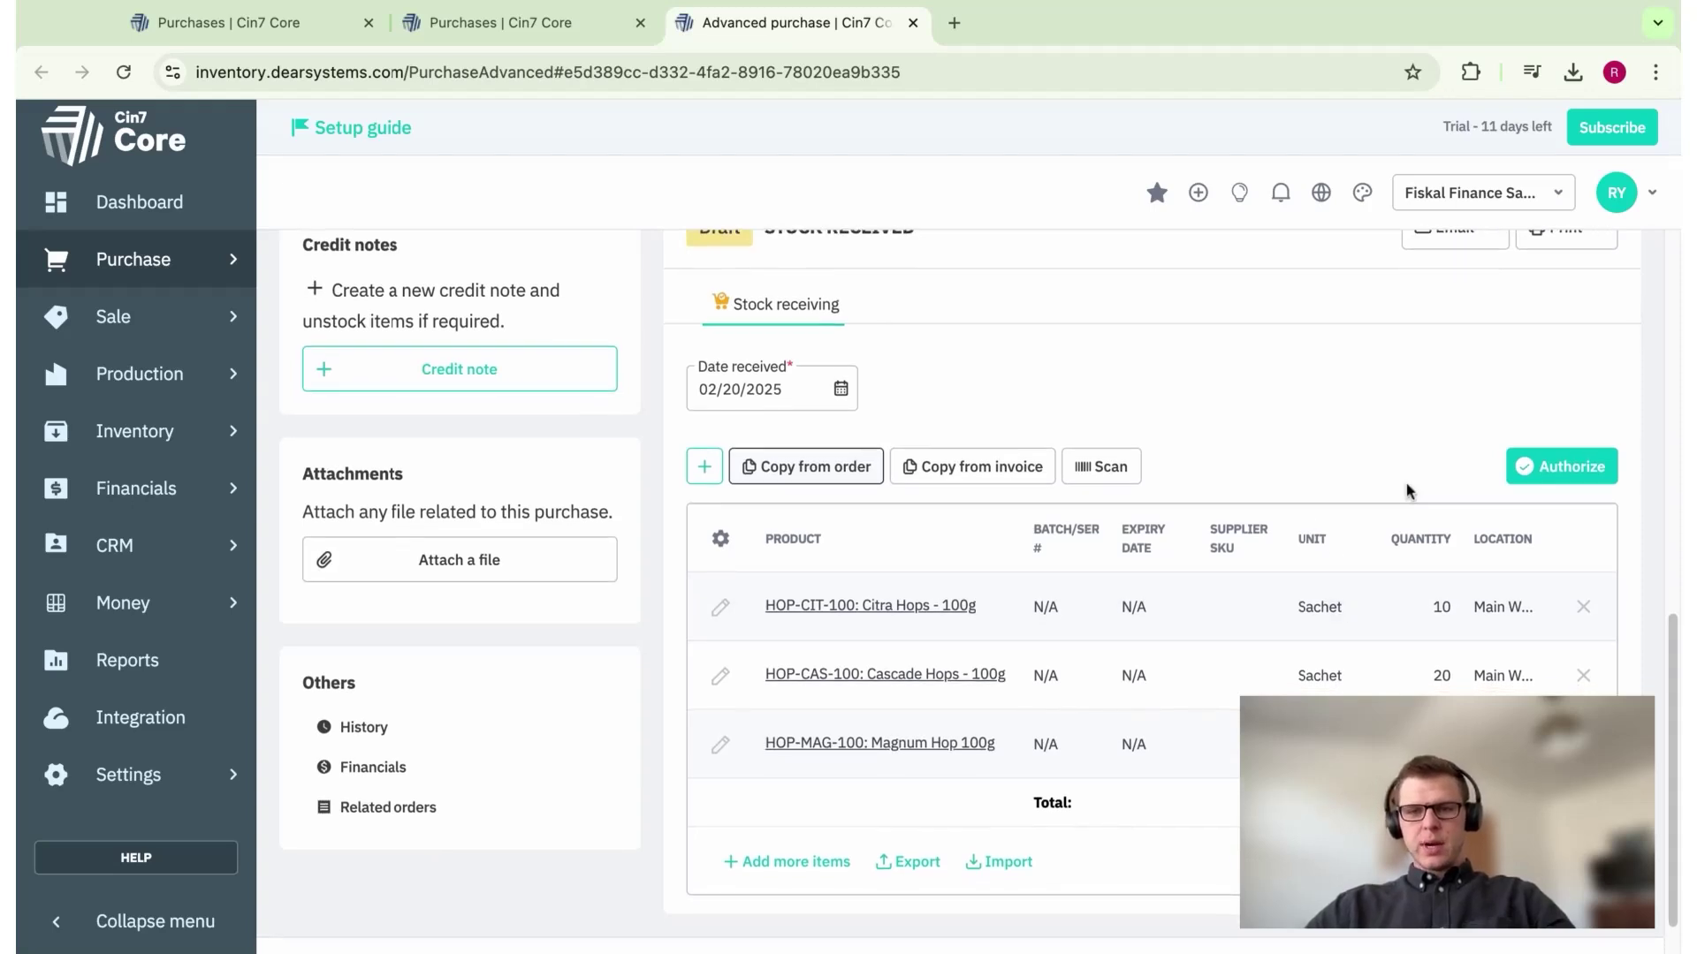
click(1550, 474)
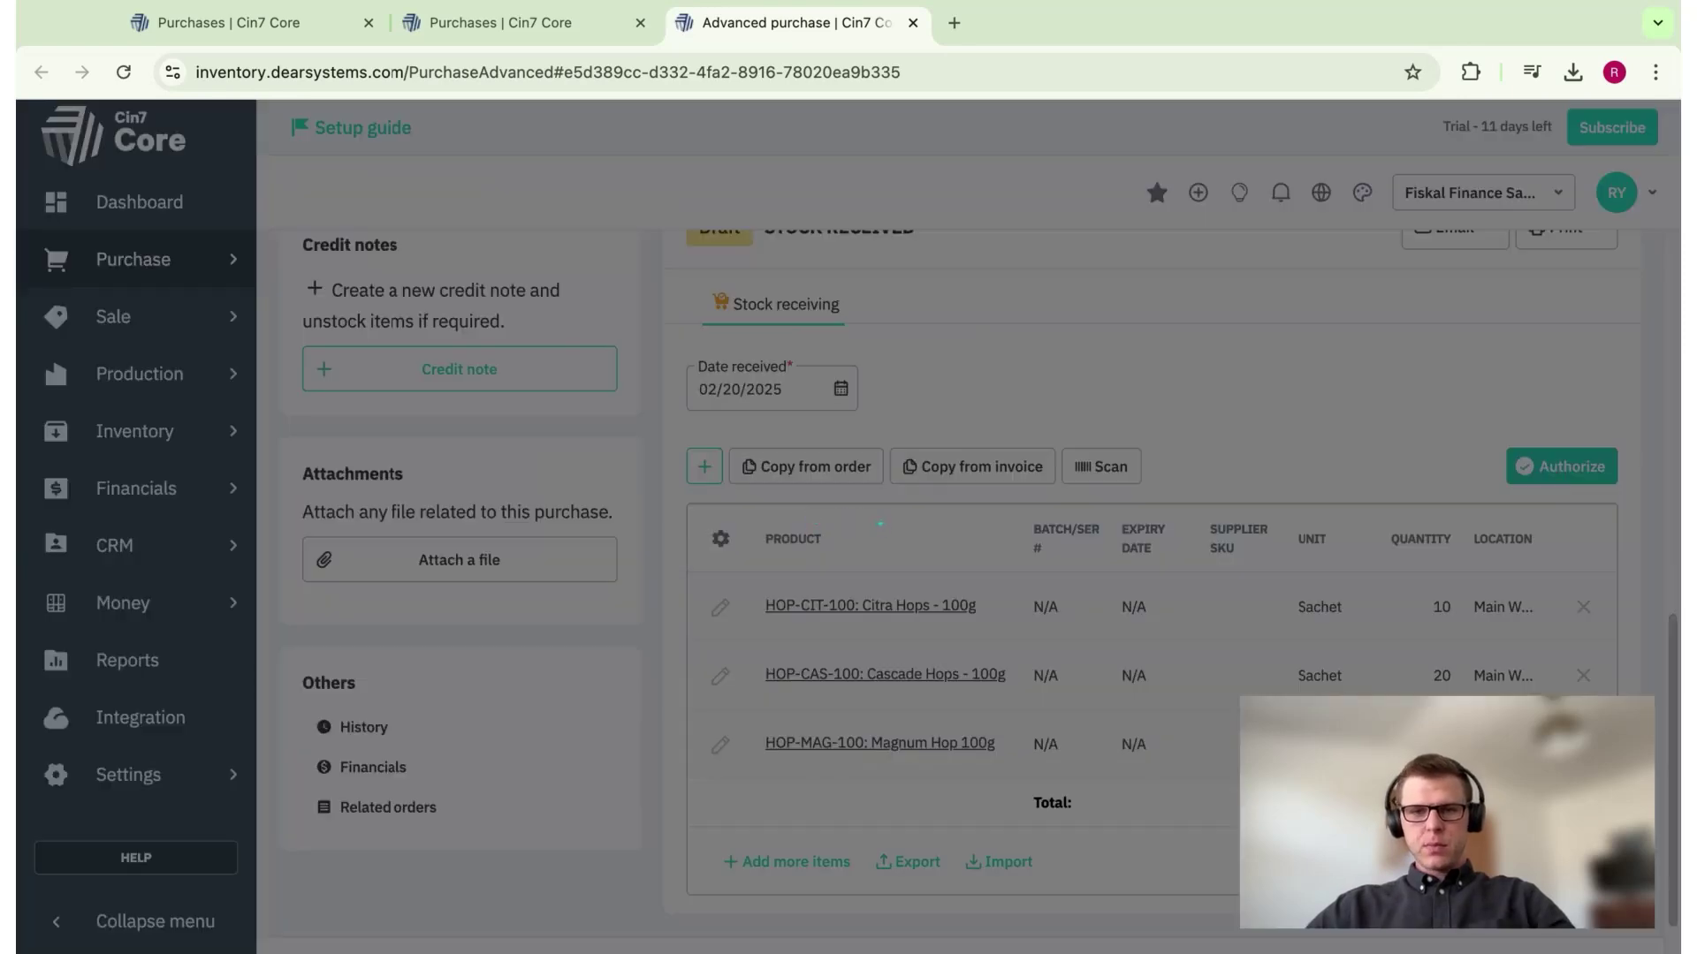
- Open the new invoice under Invoicing and receiving #2 and set its invoice number to INV-0081
scroll(1167, 592, down, 1)
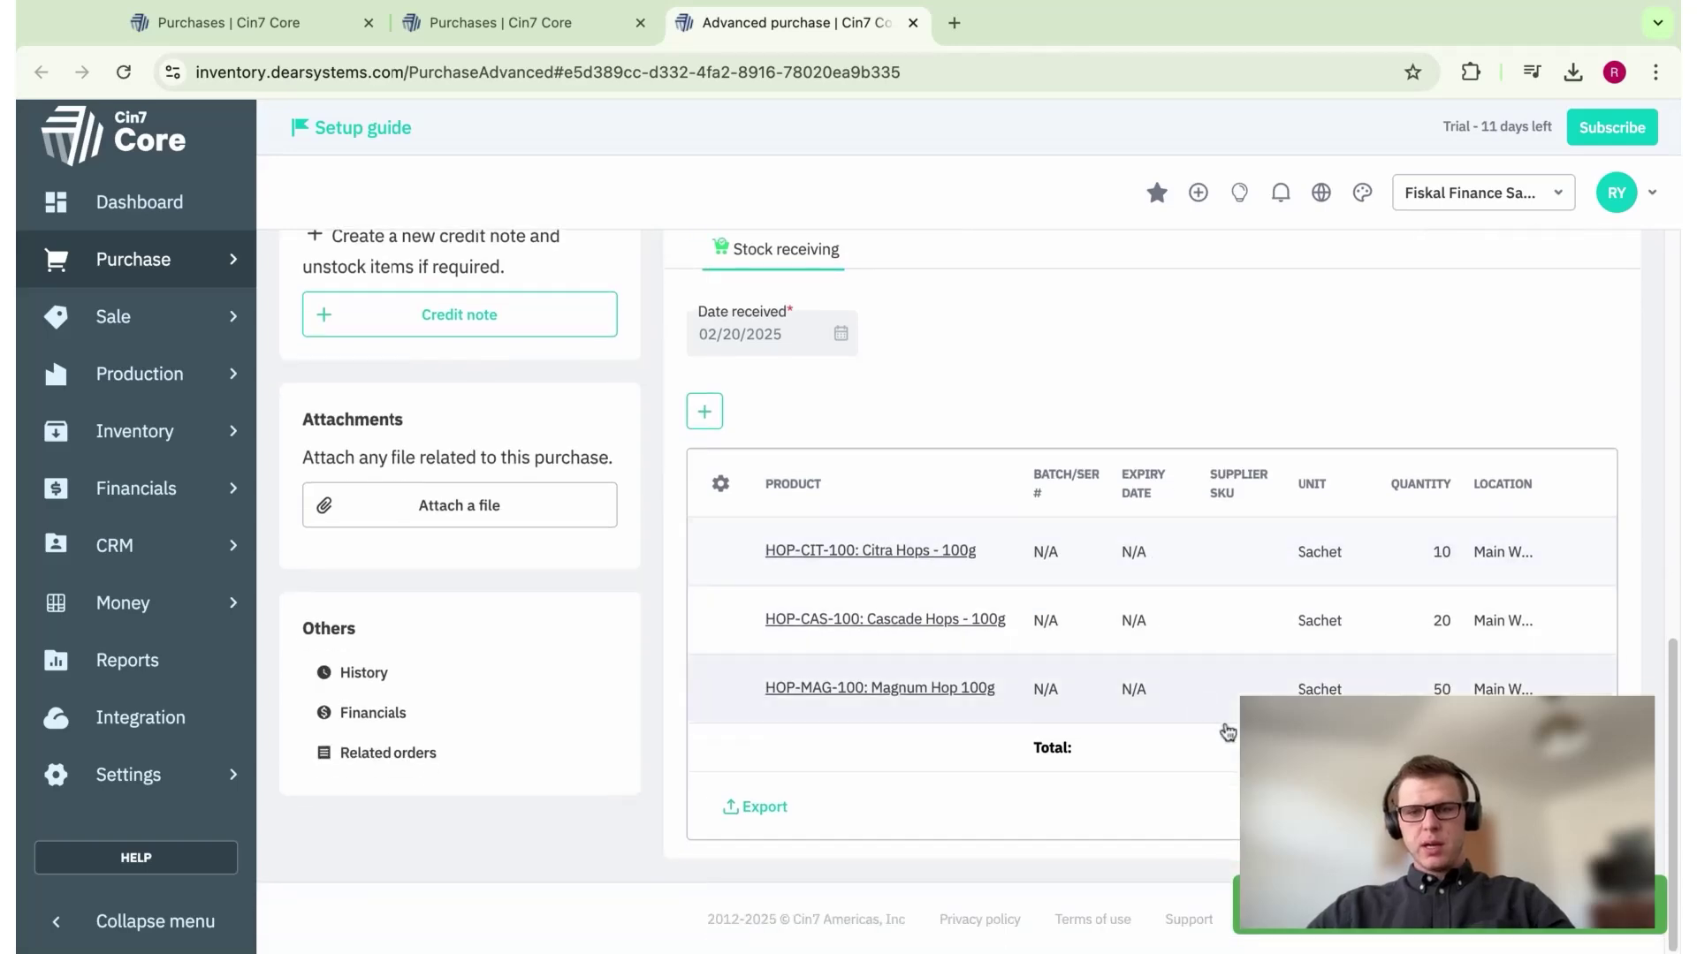
scroll(1094, 663, up, 5)
scroll(1096, 662, down, 5)
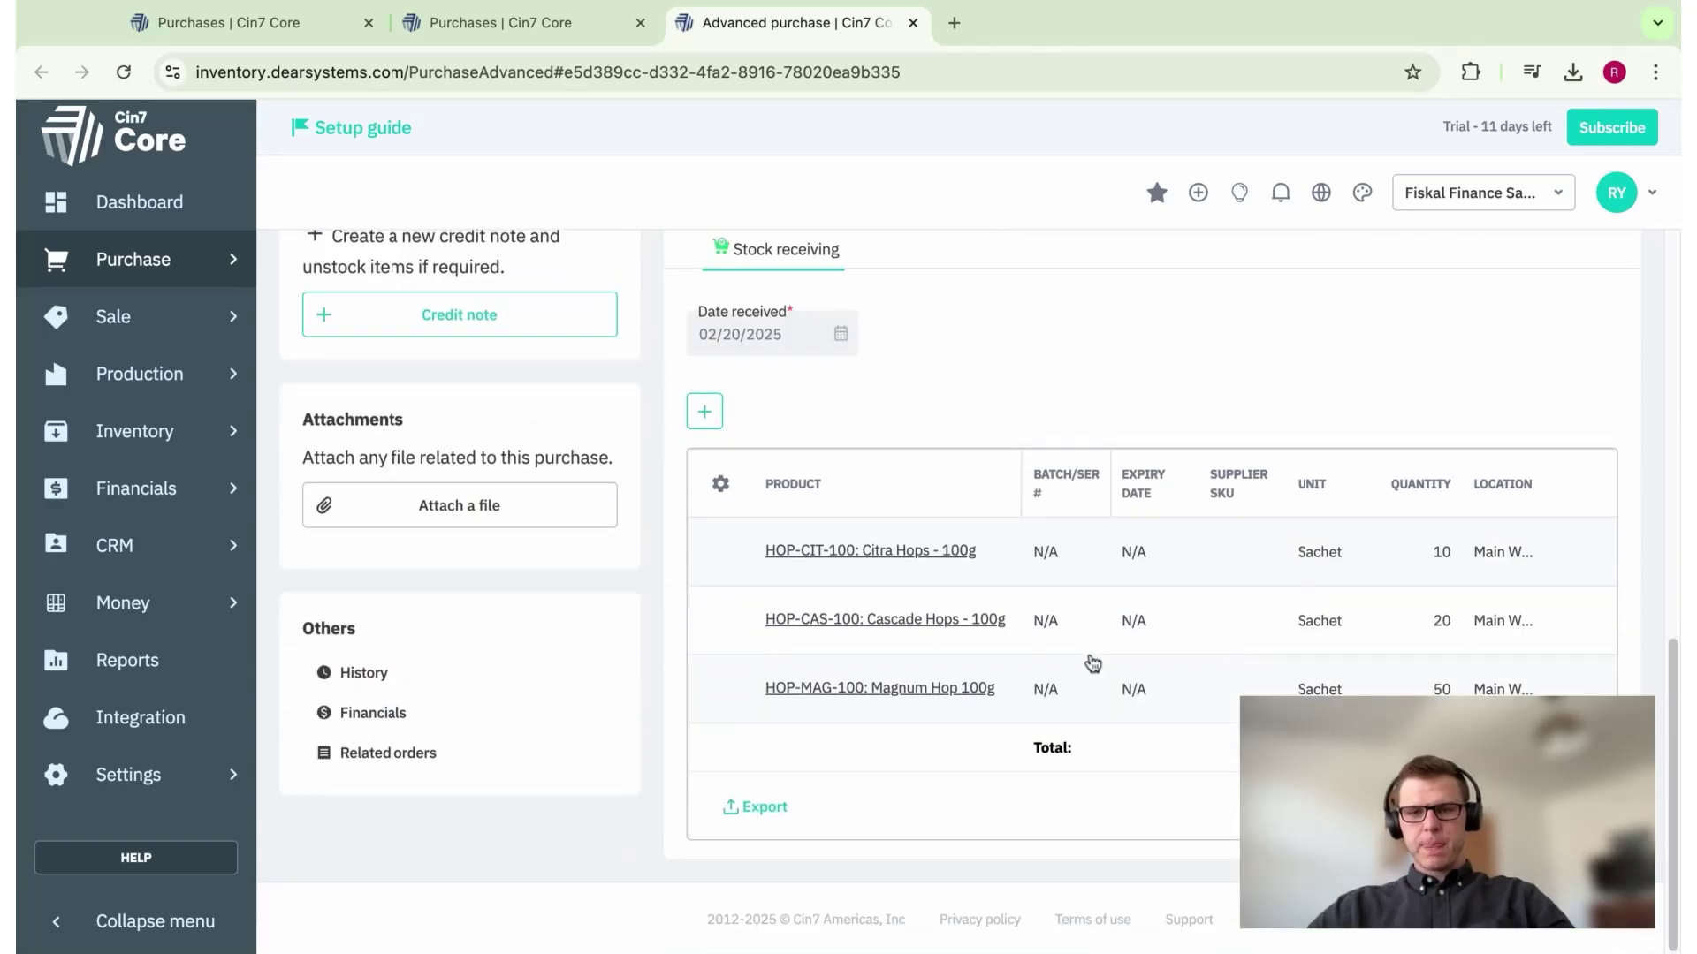
scroll(1178, 529, up, 1)
scroll(1178, 528, up, 3)
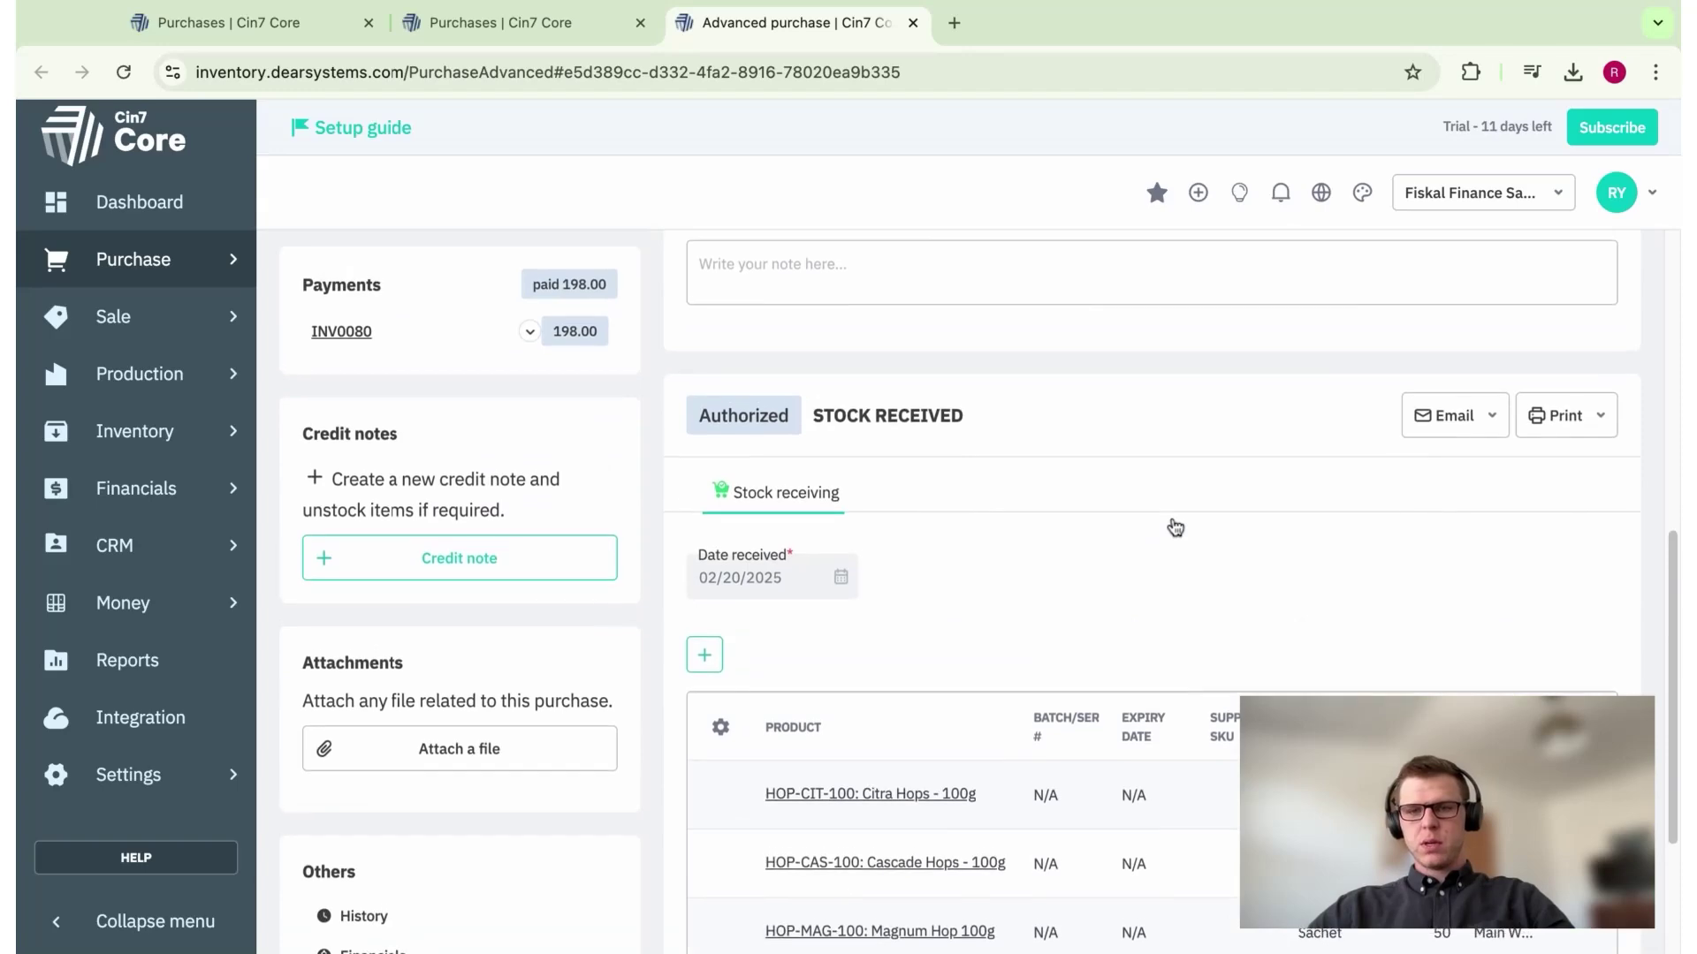
scroll(1175, 528, up, 3)
scroll(1195, 667, up, 2)
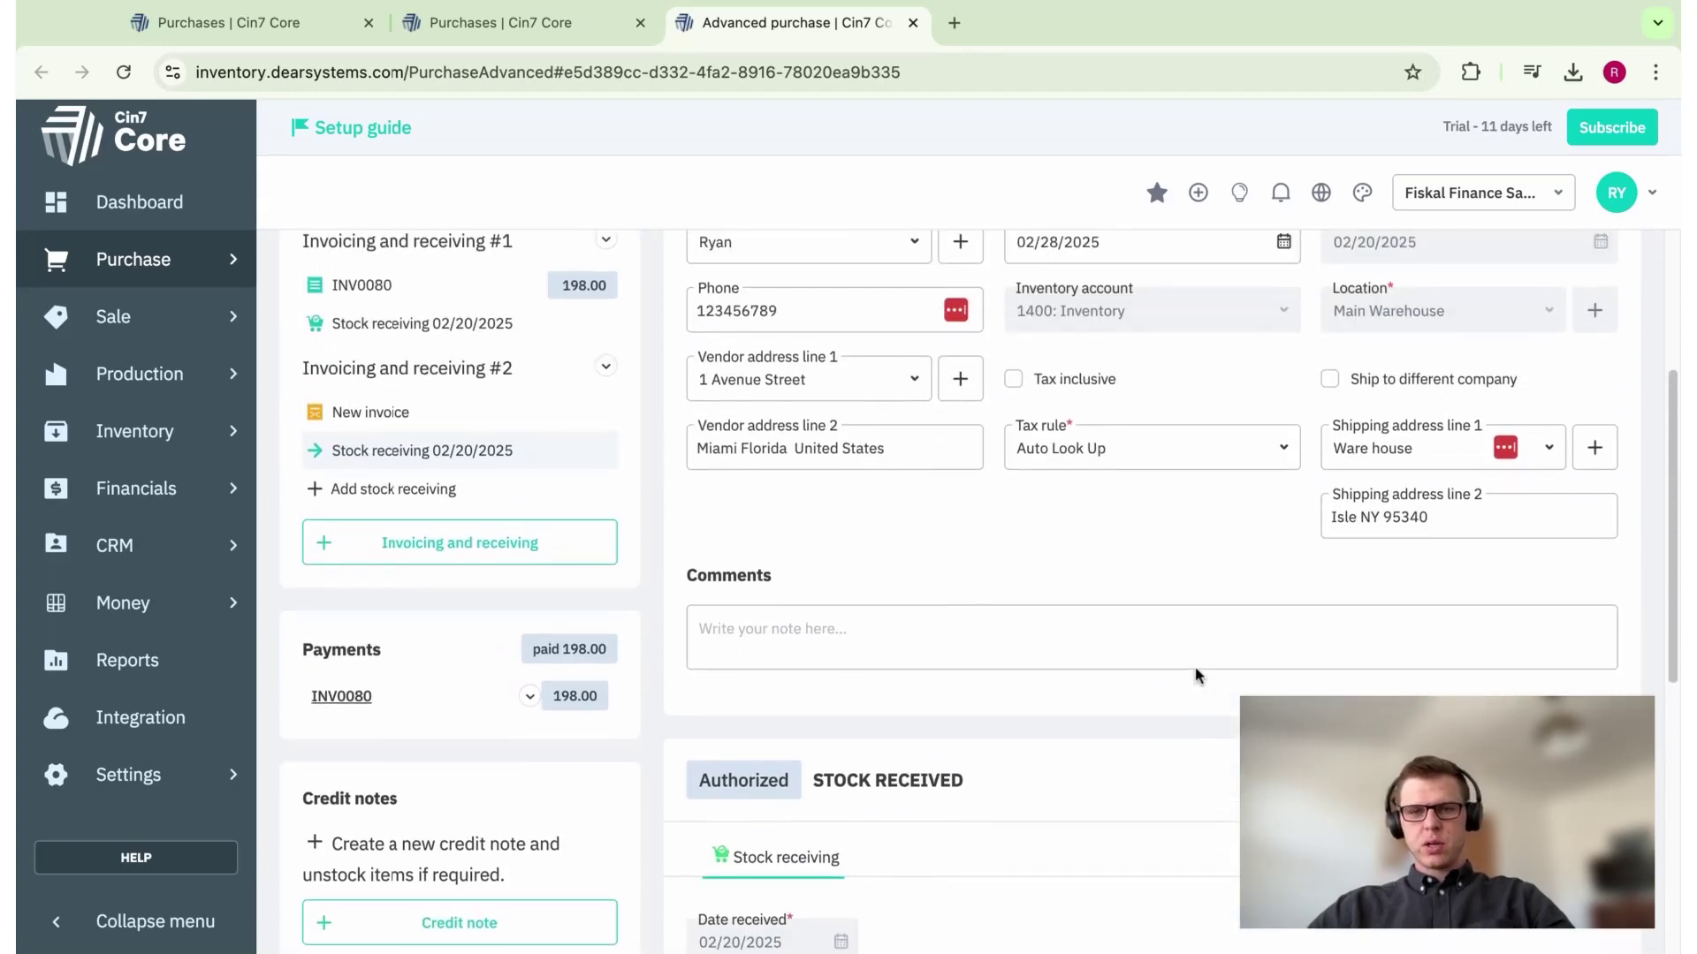
click(375, 420)
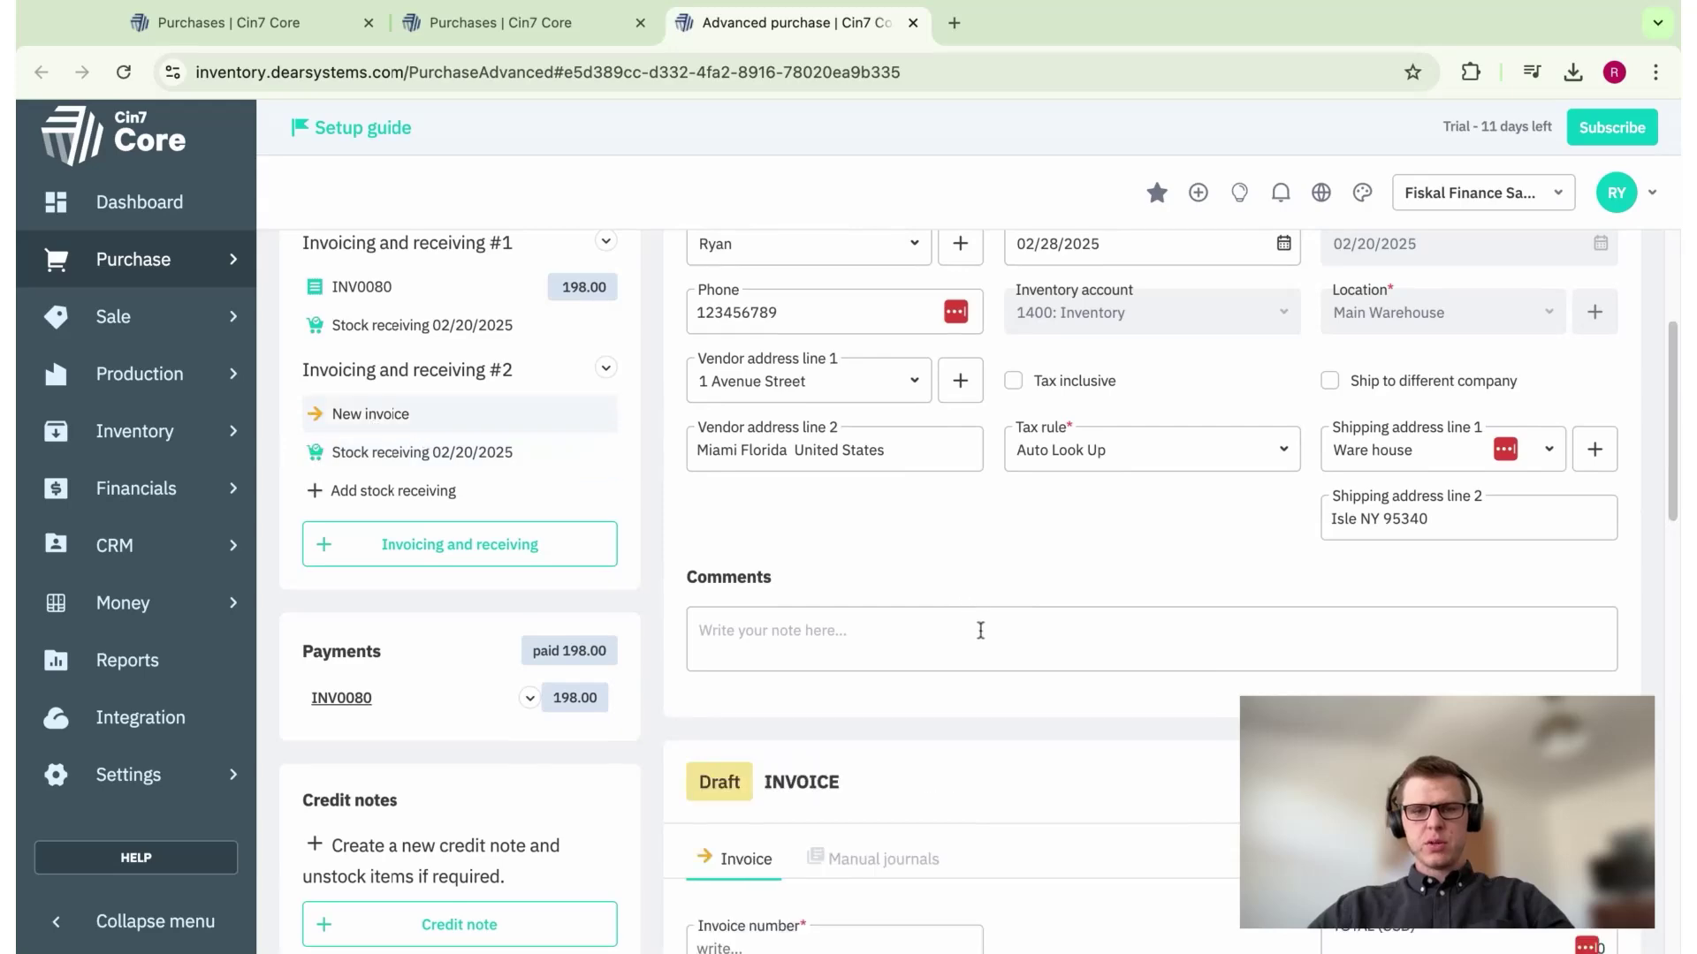
scroll(981, 629, down, 4)
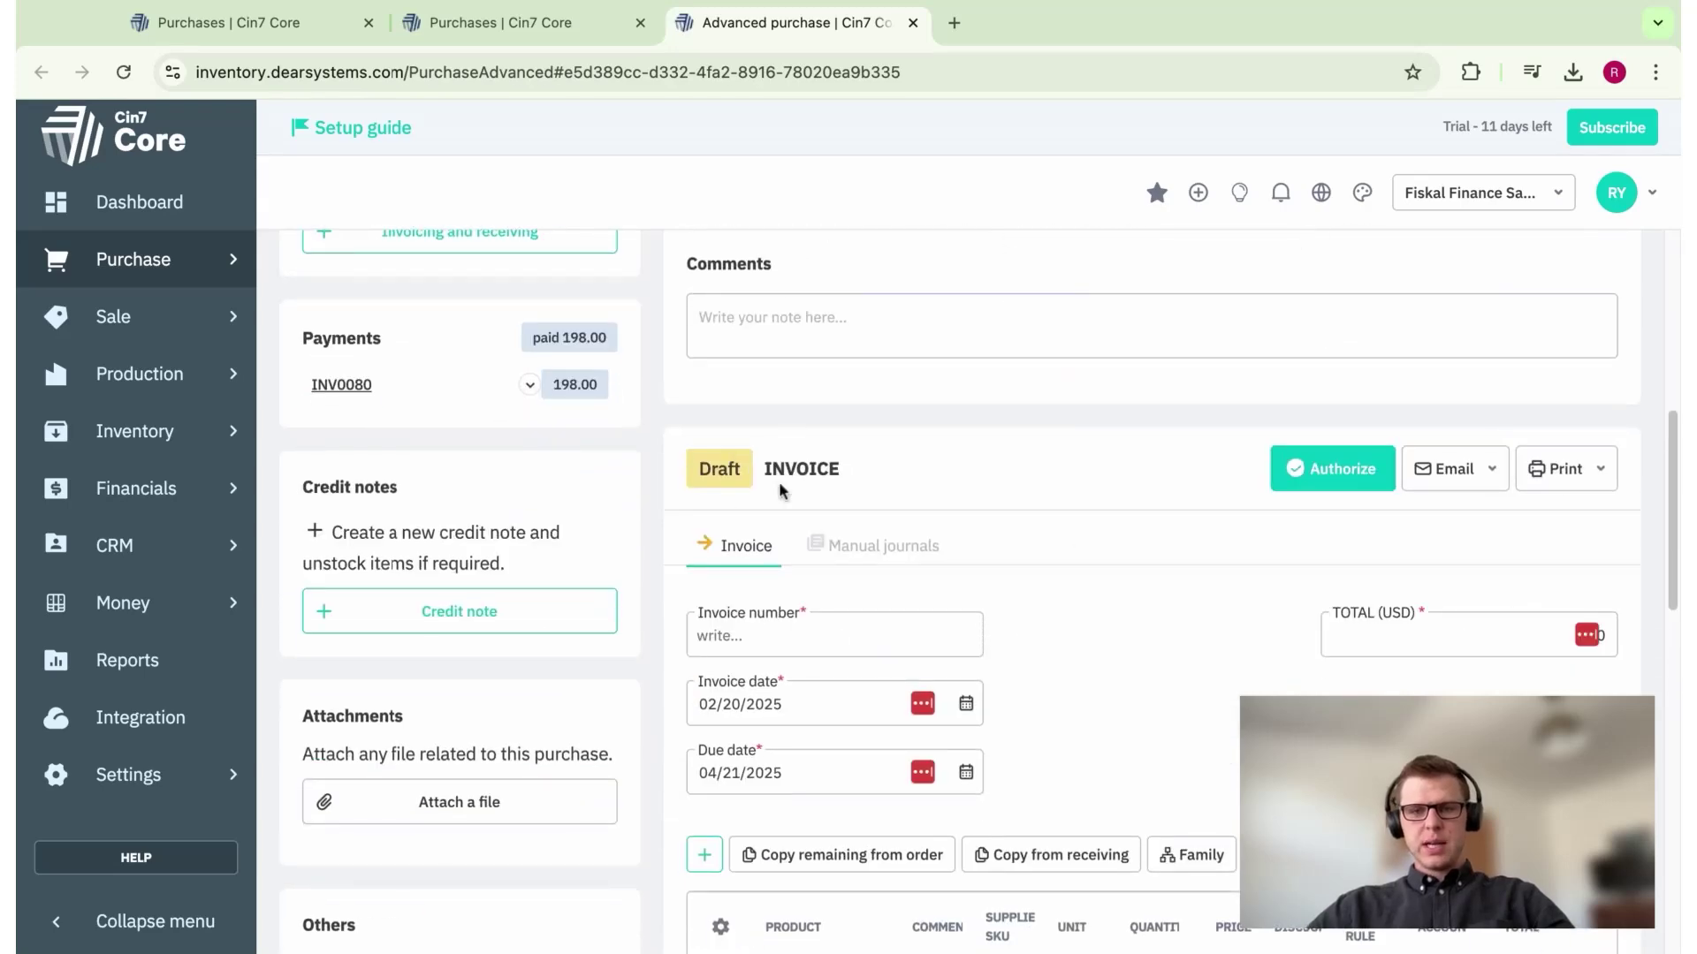
scroll(815, 390, down, 4)
click(785, 323)
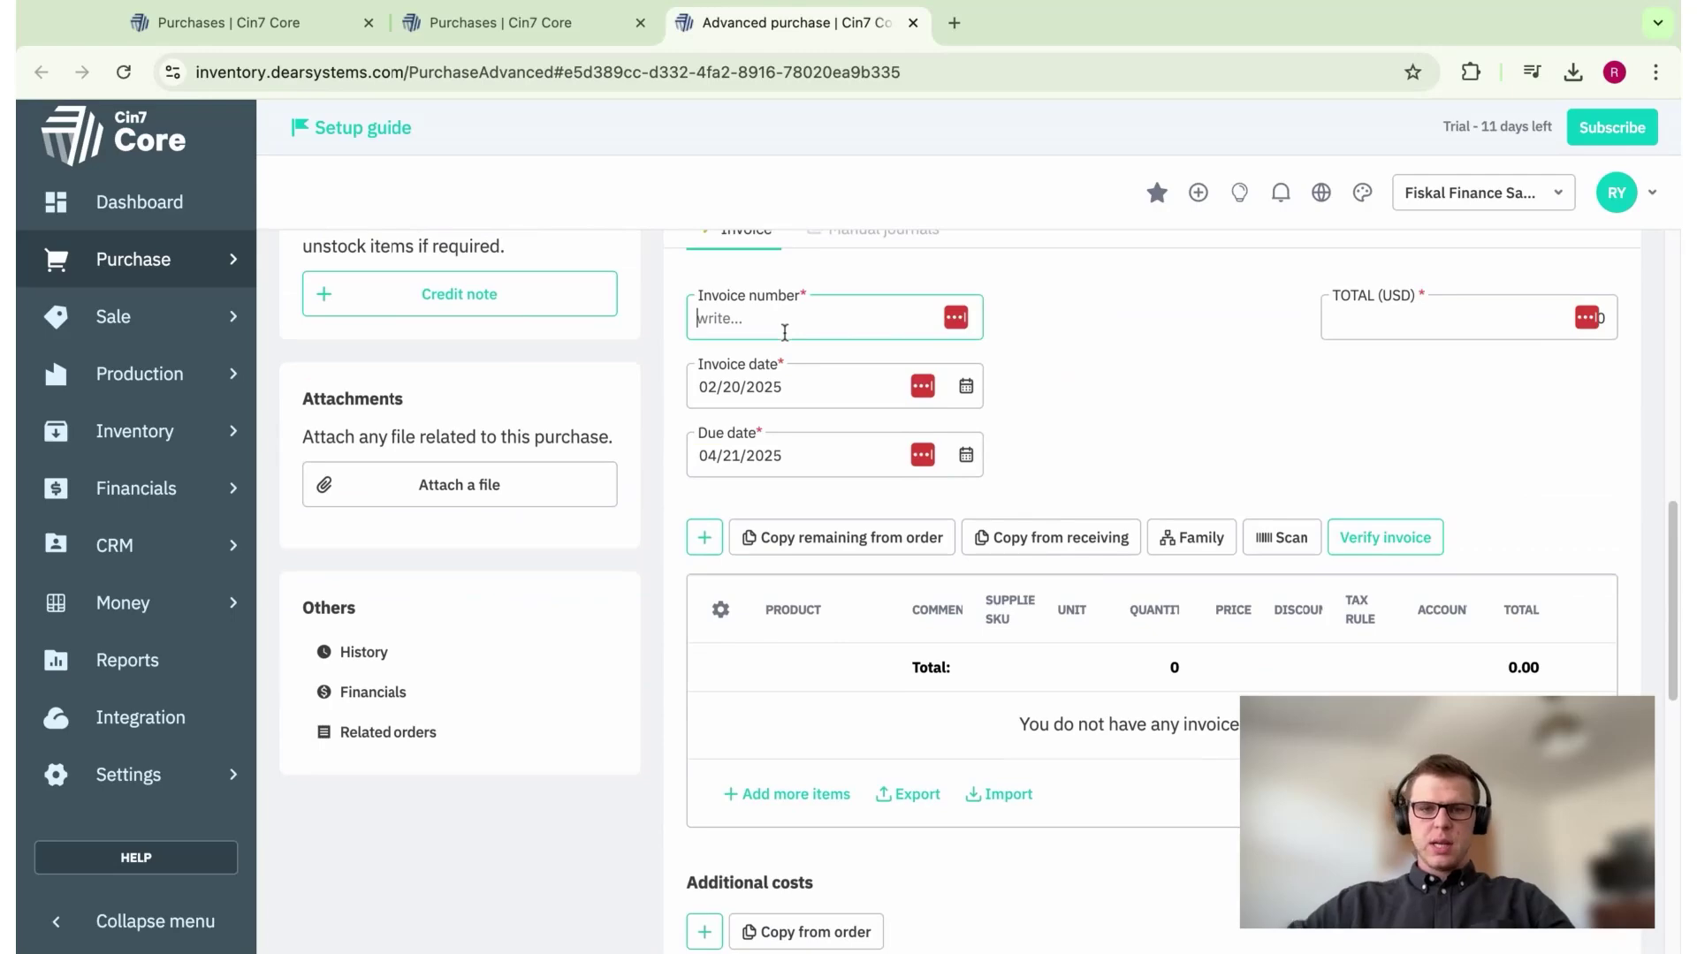
text(INV-0081)
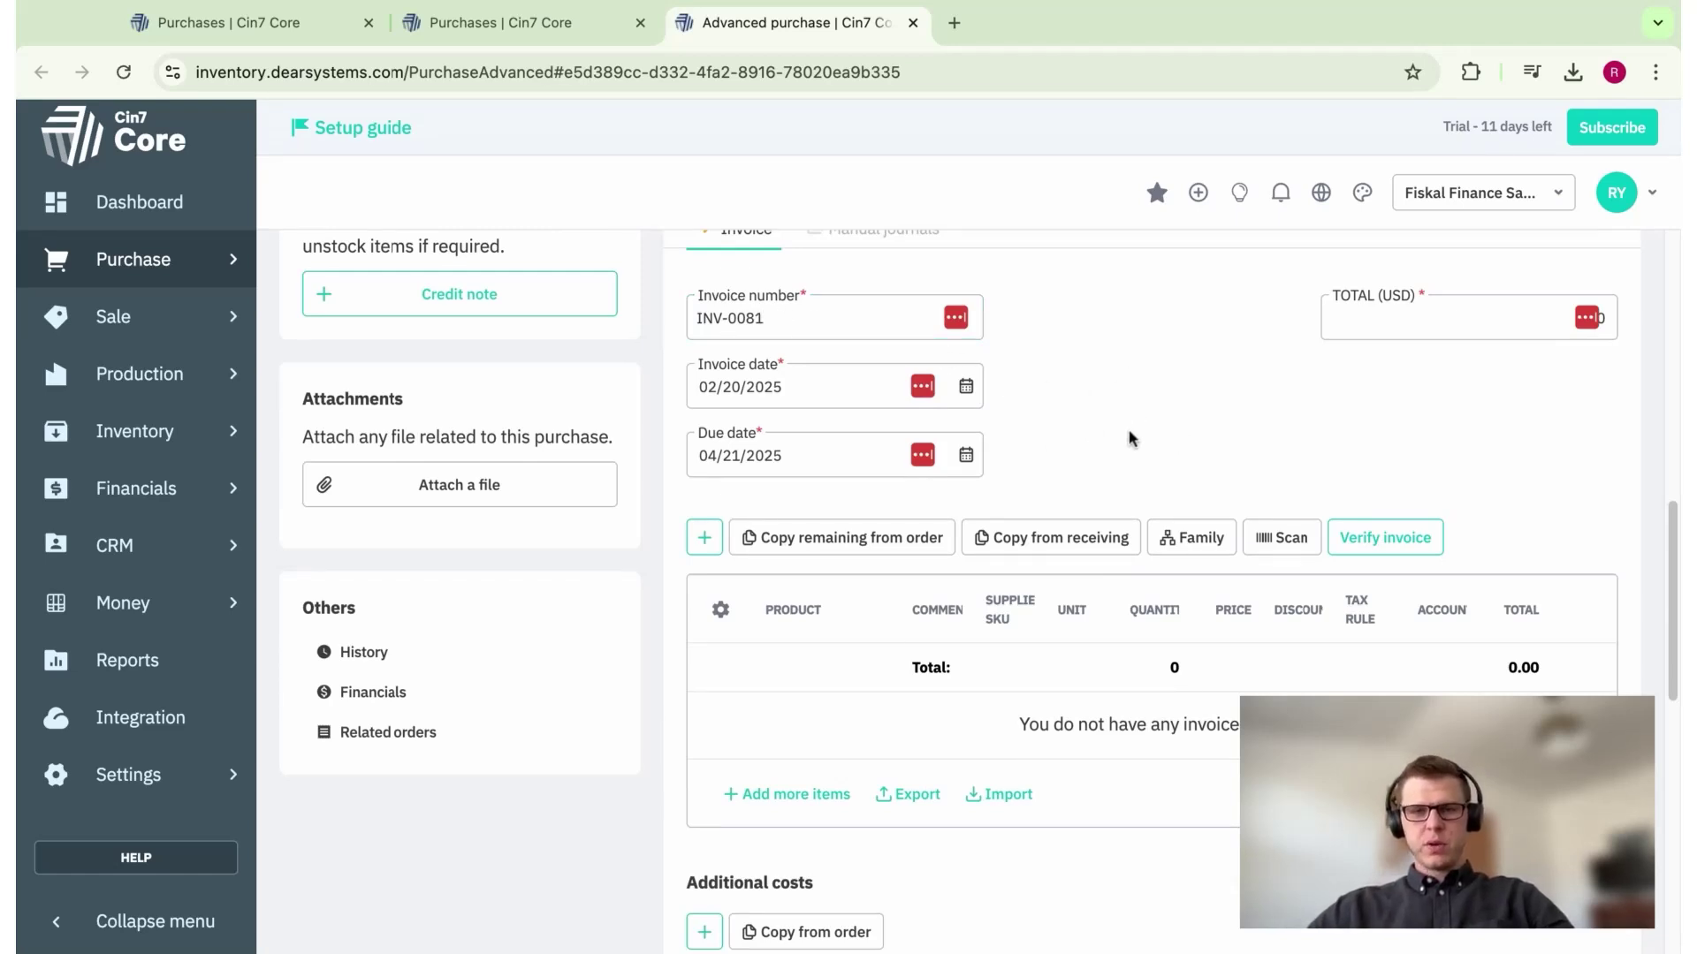
- Fill invoice INV-0081 by copying the Citra, Cascade and Magnum hop lines from the stock receiving
scroll(1146, 424, up, 2)
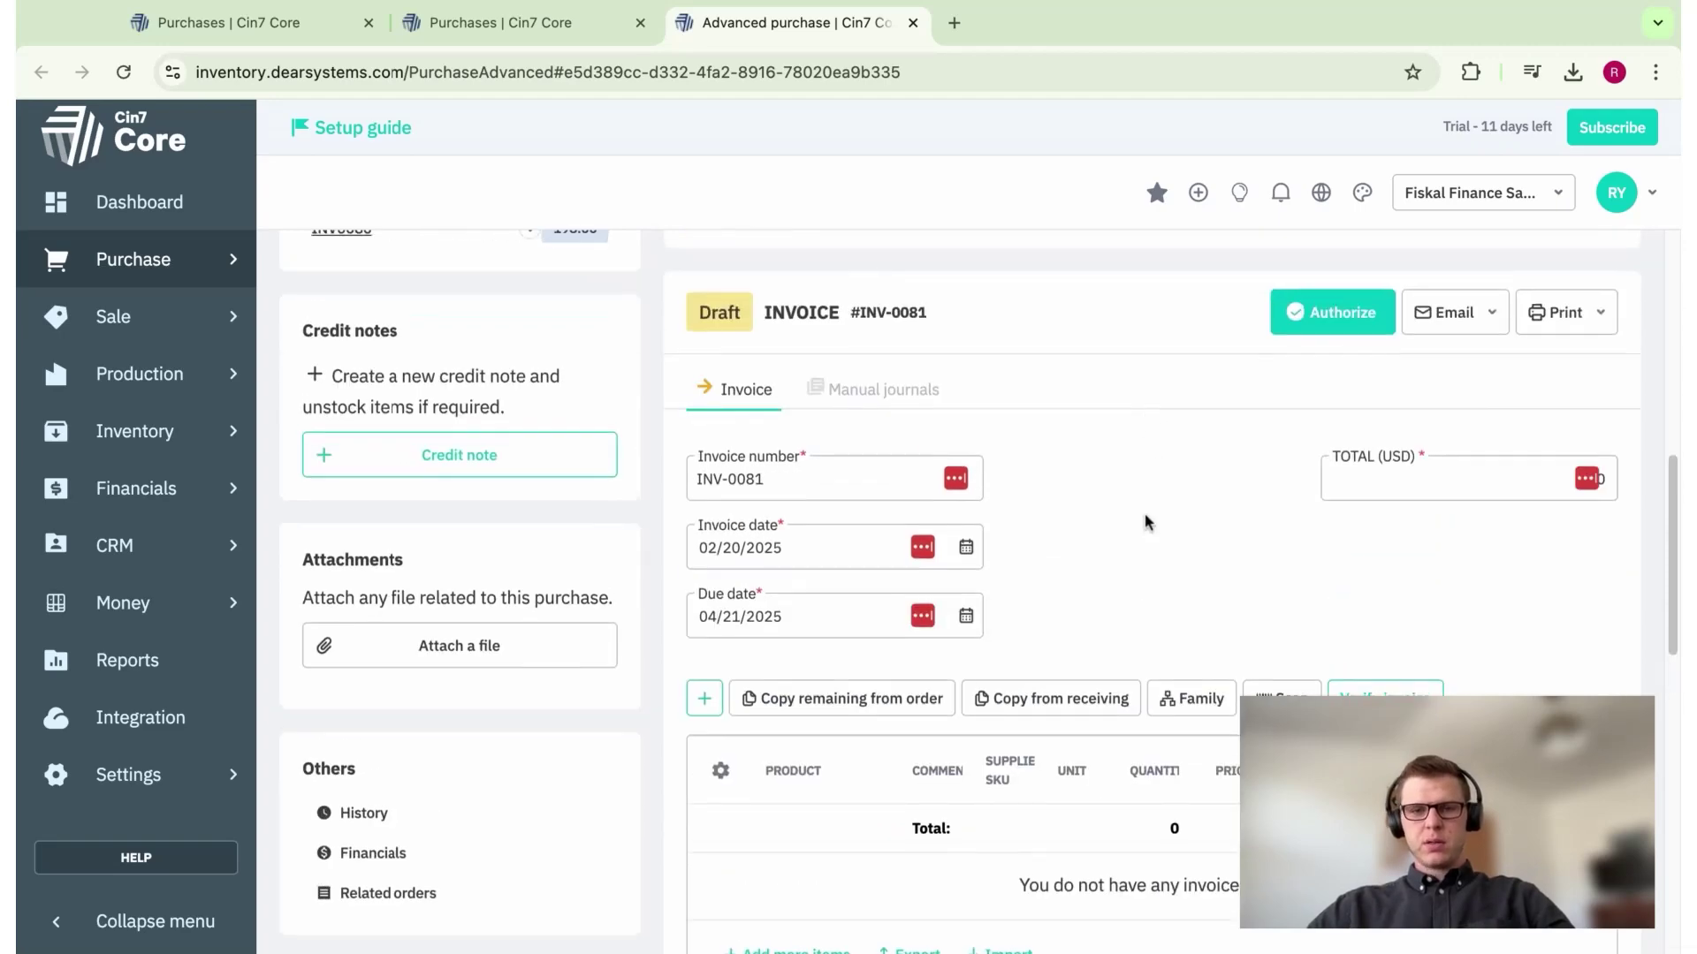
scroll(1143, 521, up, 8)
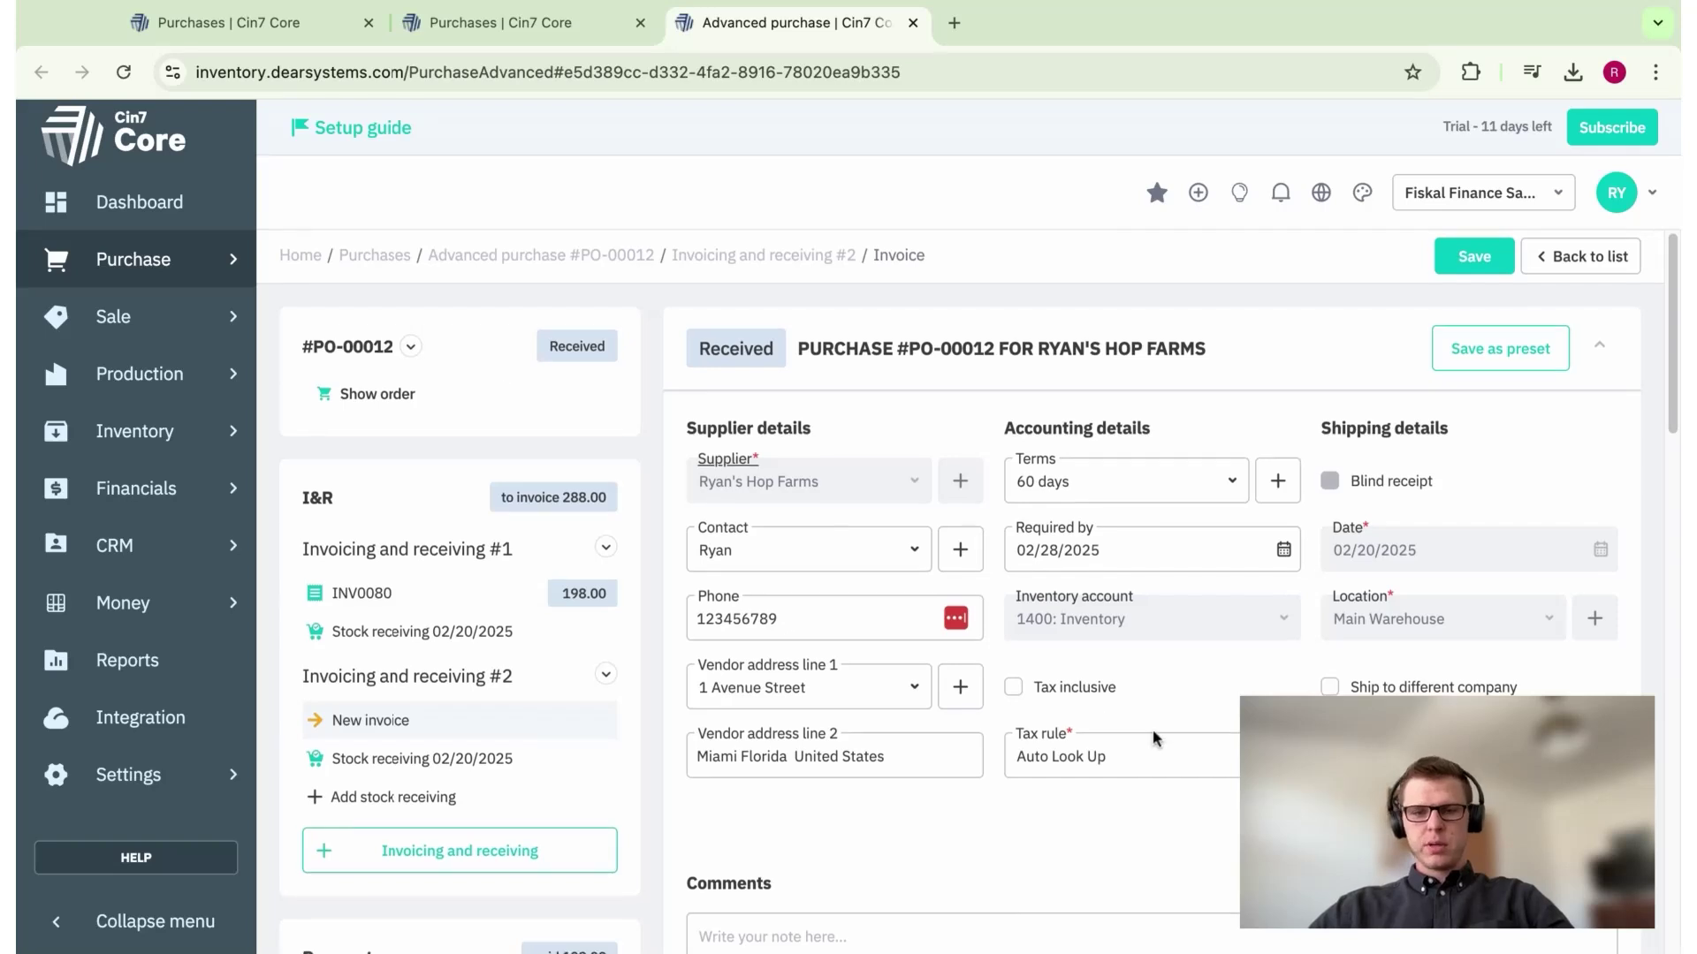
scroll(1153, 729, down, 9)
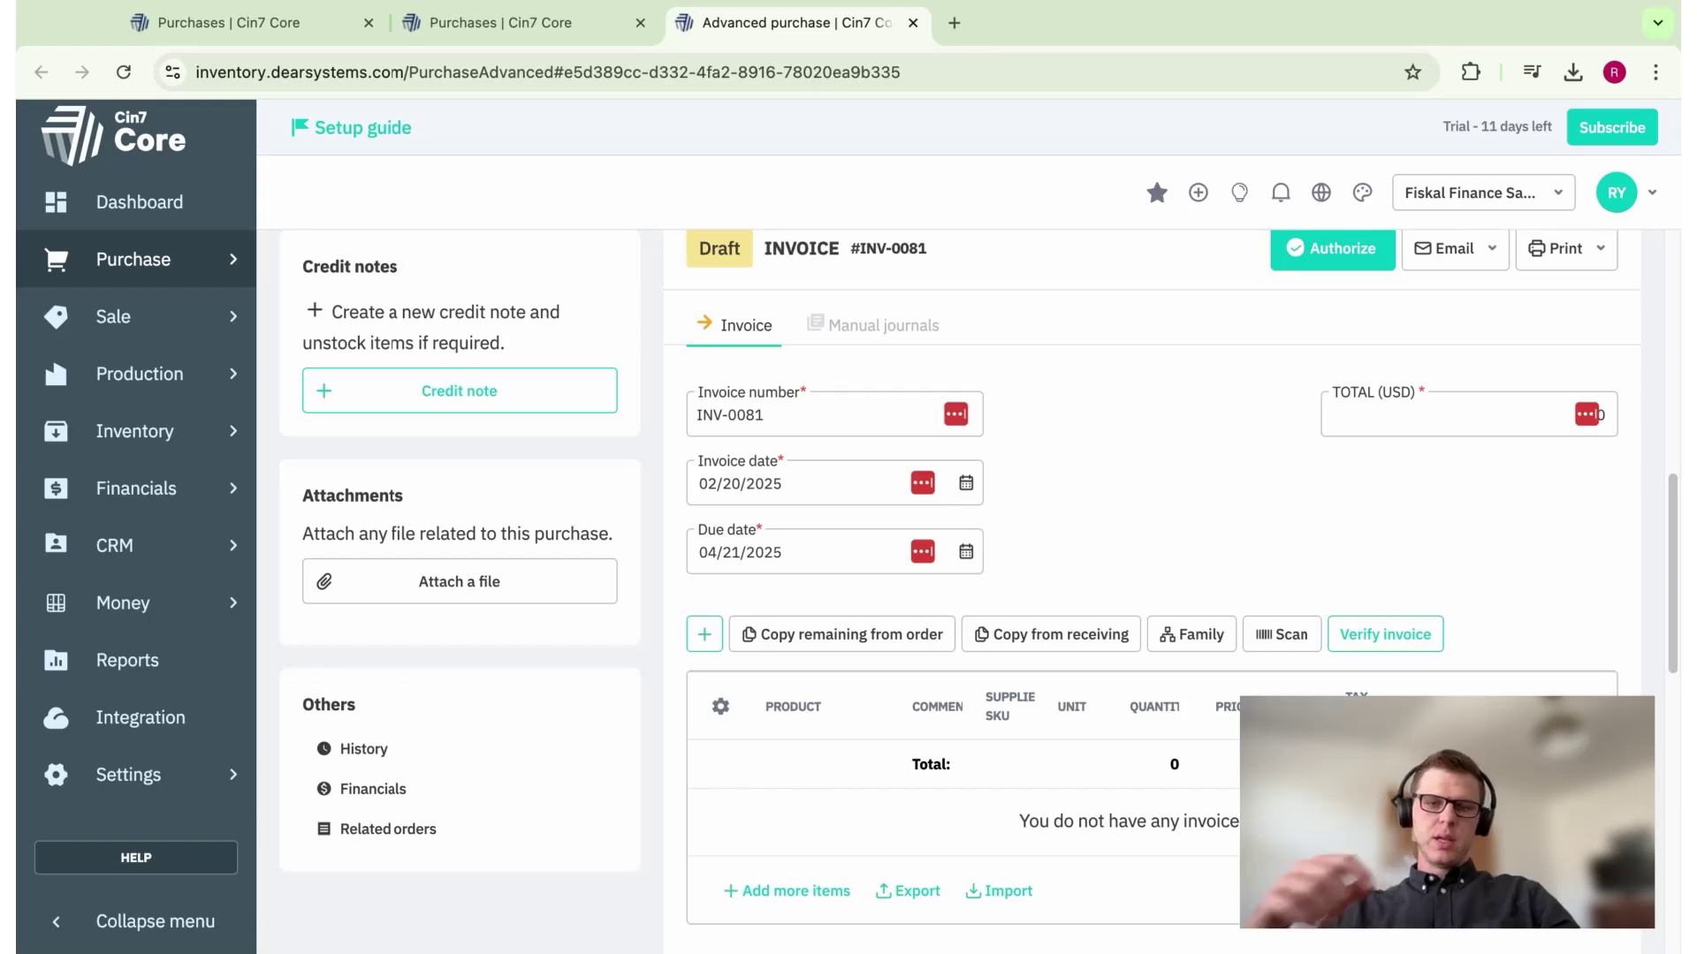
scroll(1102, 664, up, 5)
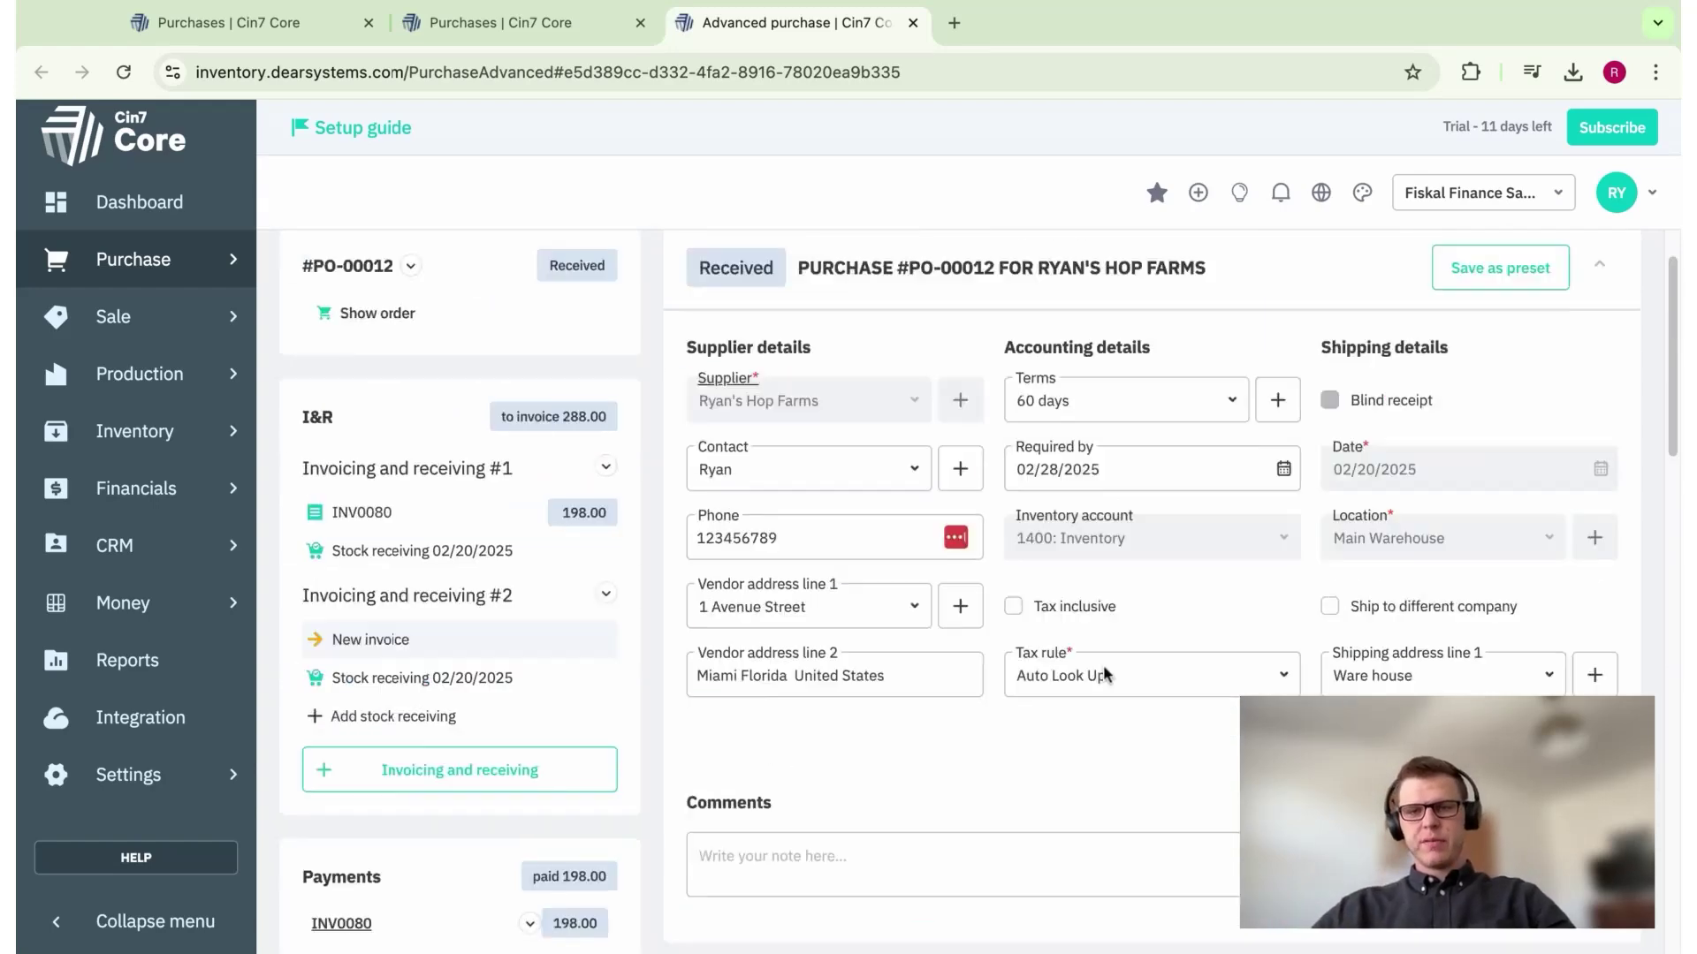
scroll(1079, 489, down, 6)
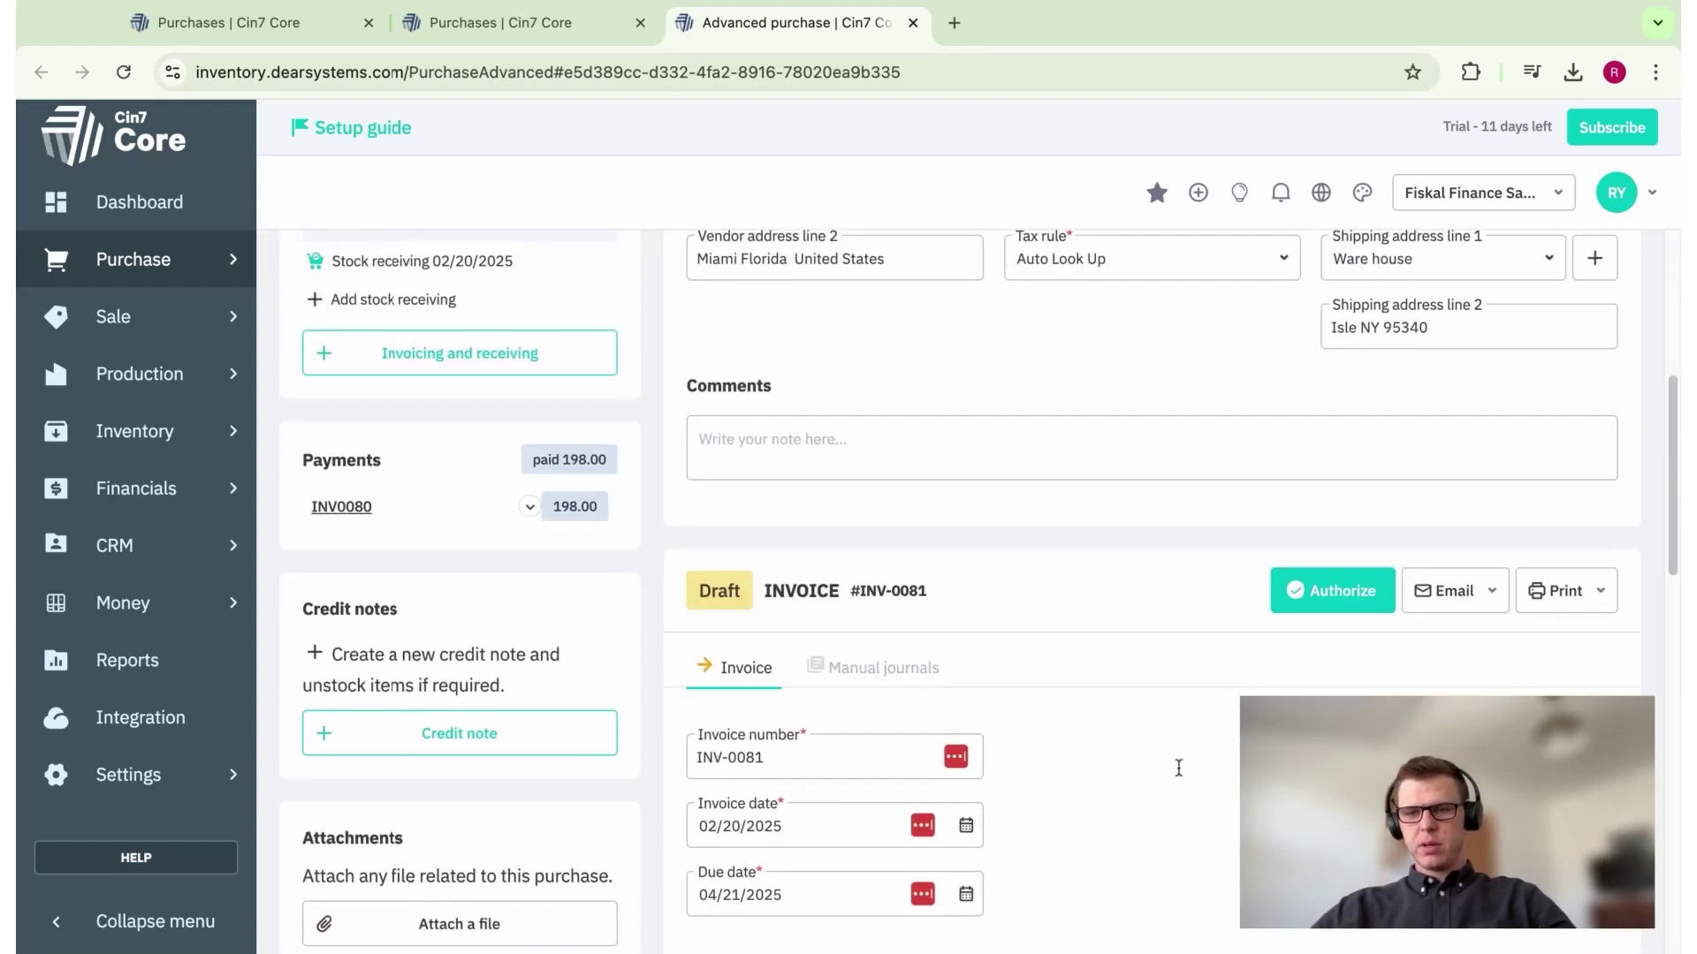
scroll(1197, 763, down, 4)
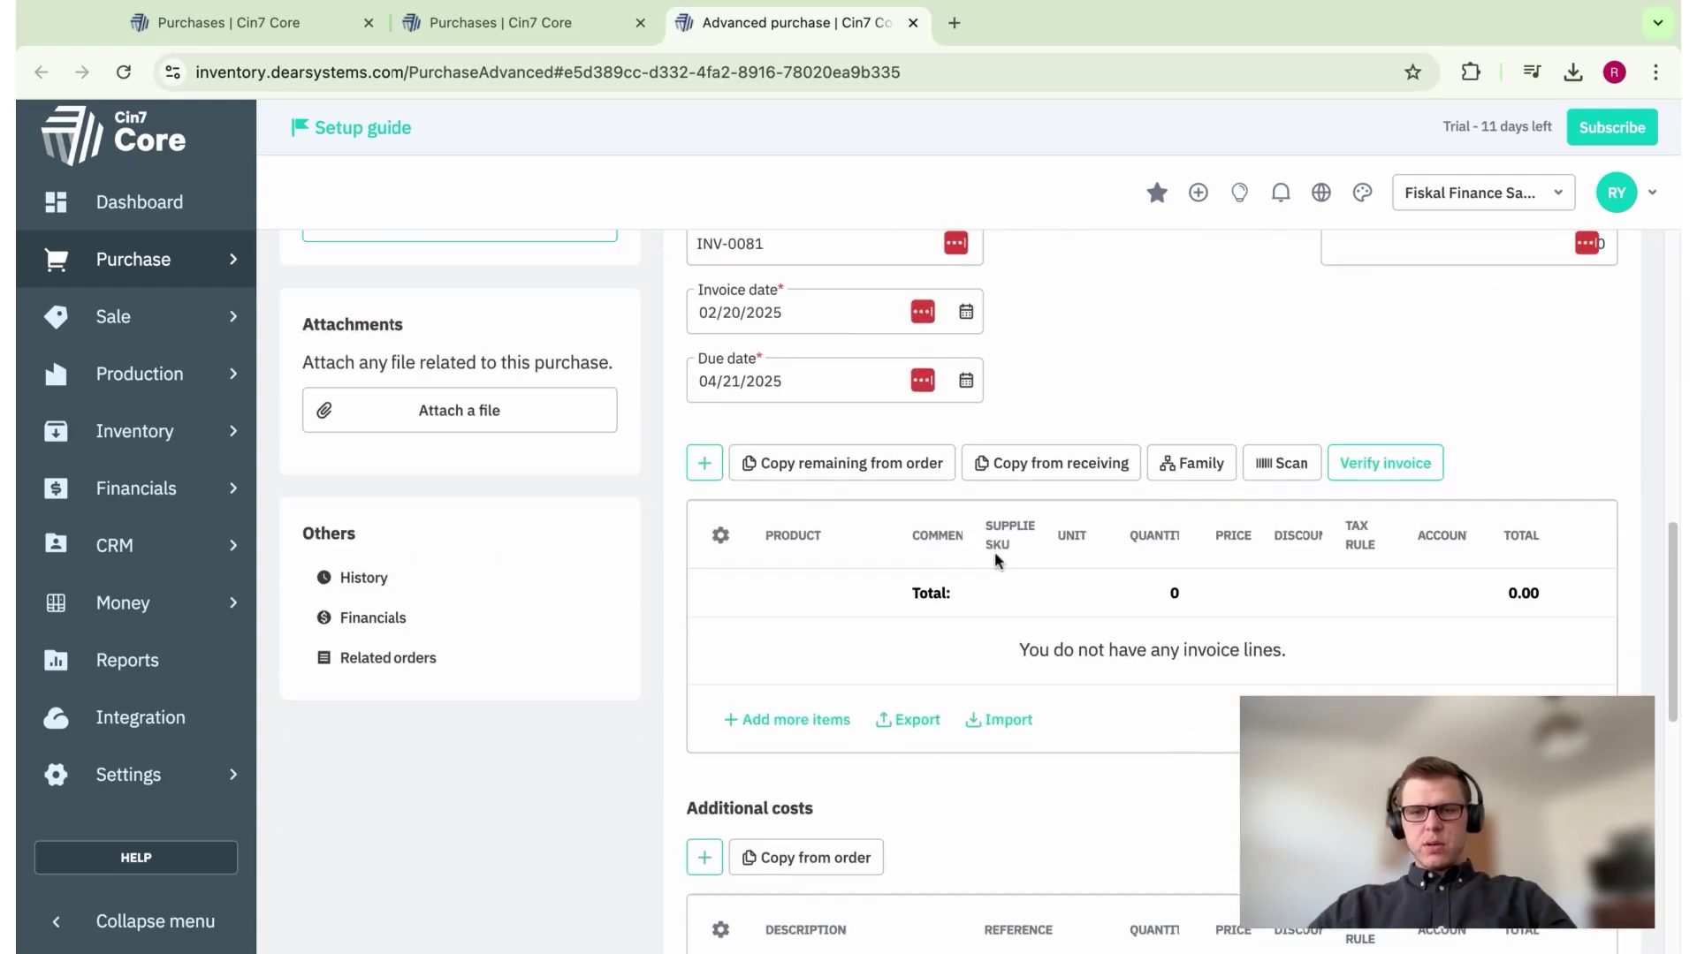
click(1069, 473)
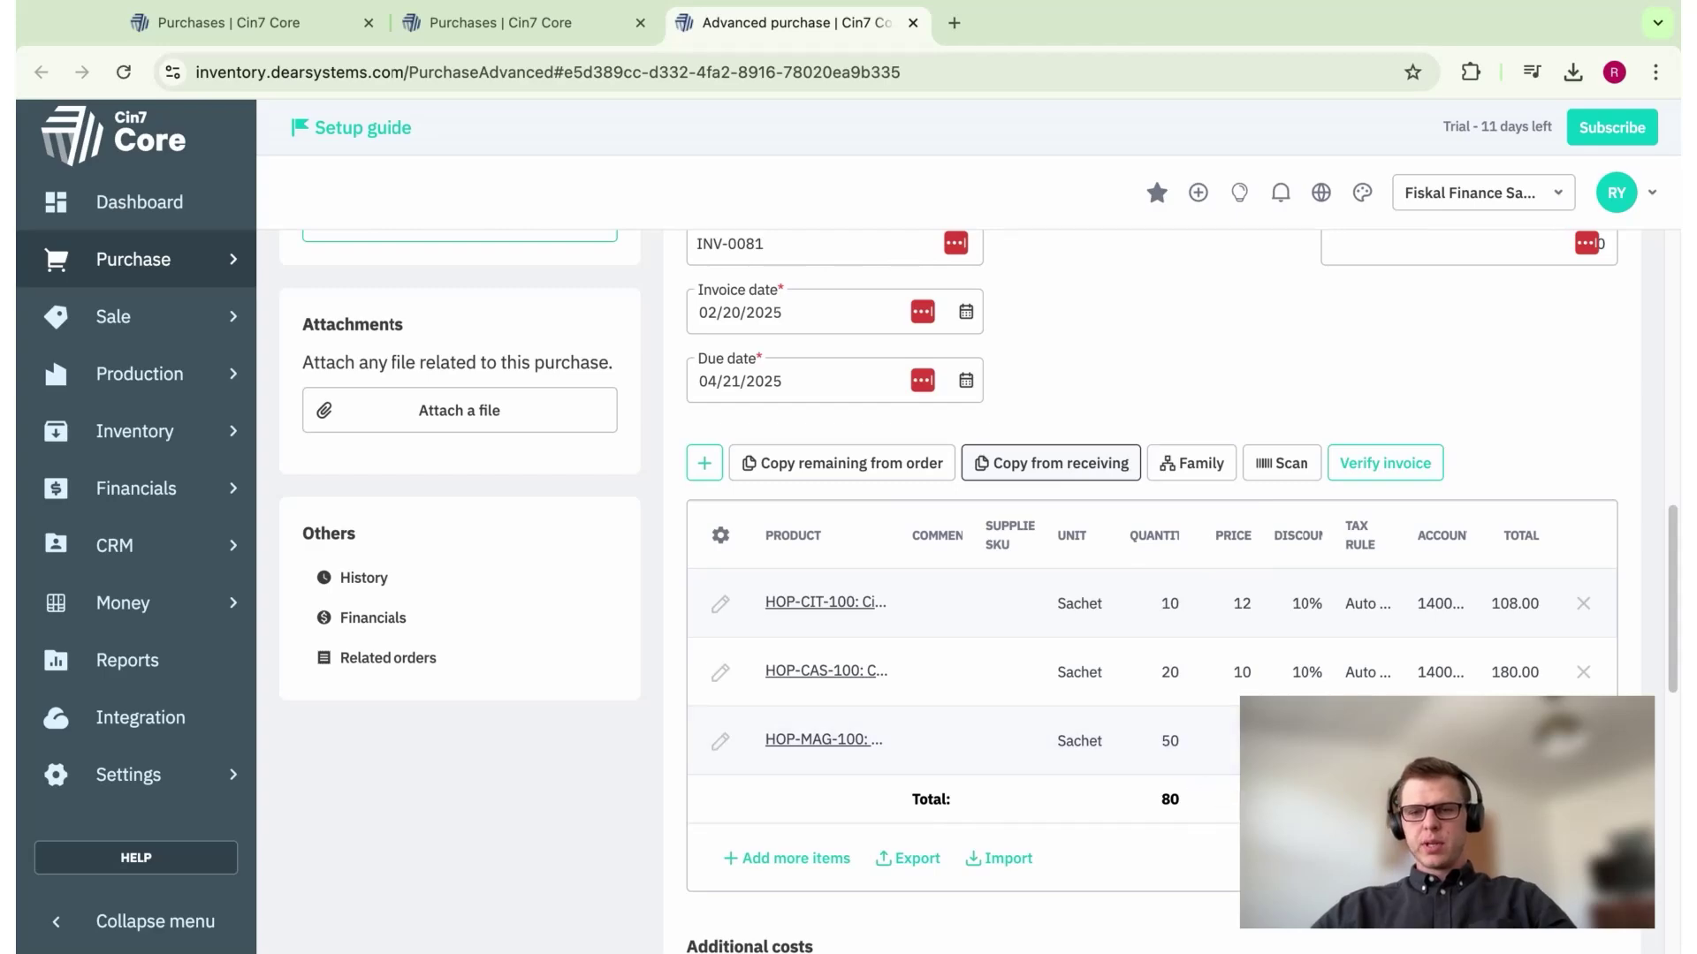
scroll(1234, 806, down, 3)
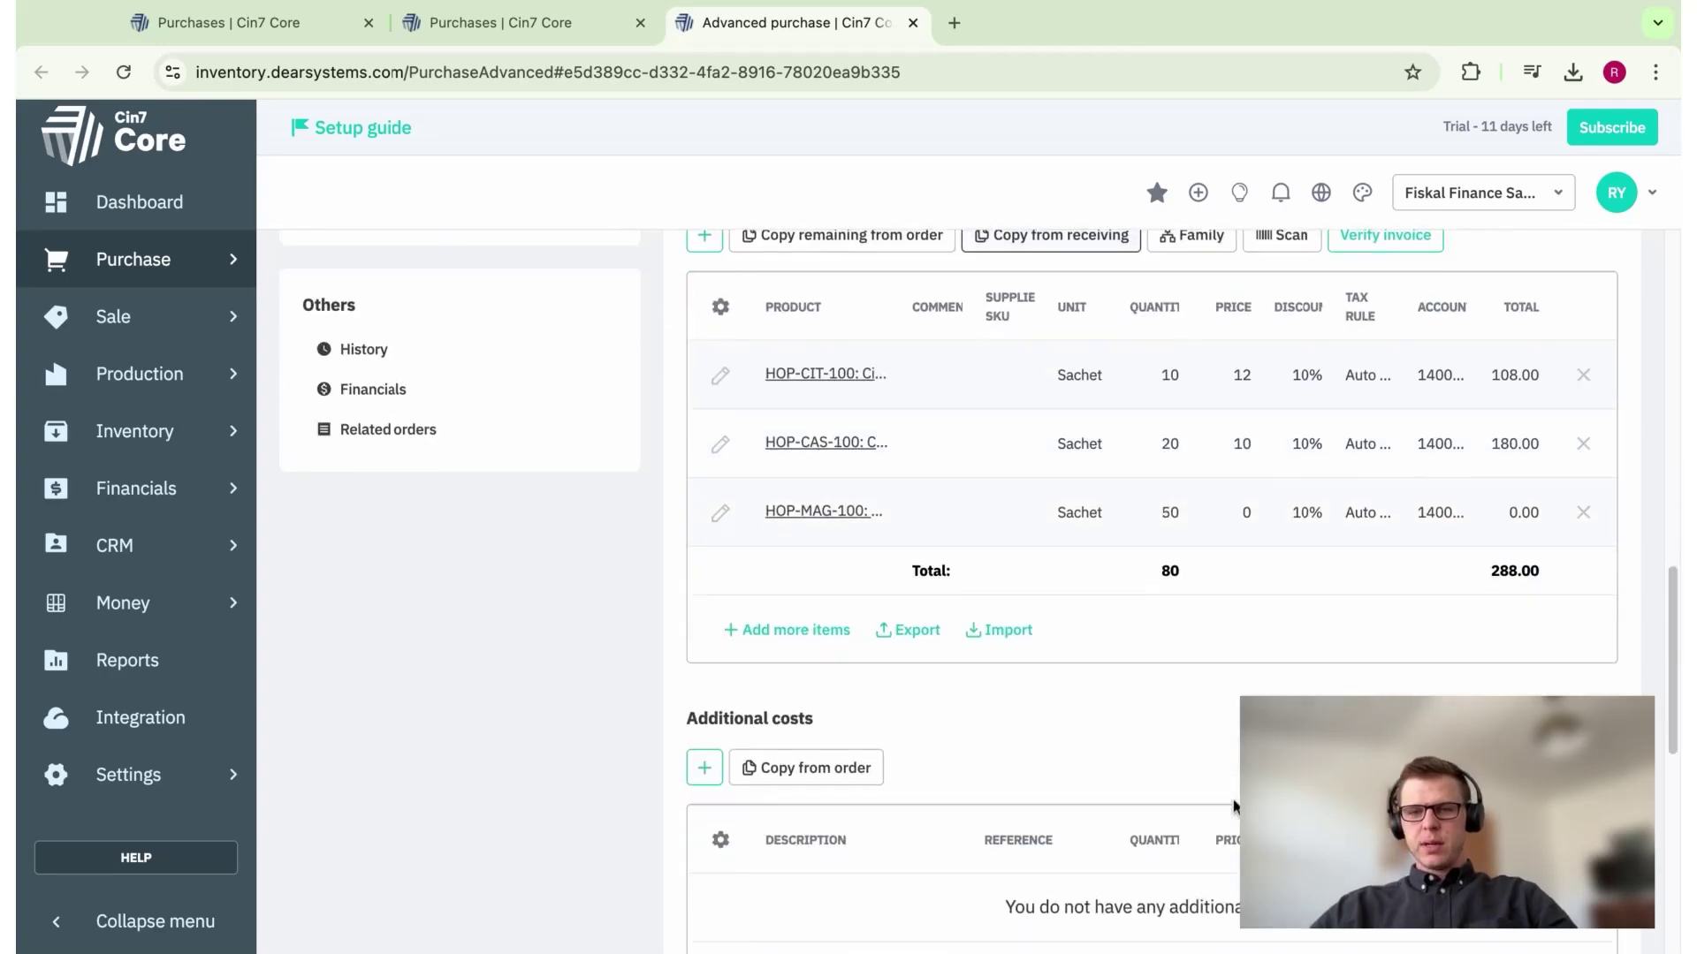
- Review invoice INV-0081 and its totals, save the purchase and authorize the invoice
scroll(1234, 806, down, 4)
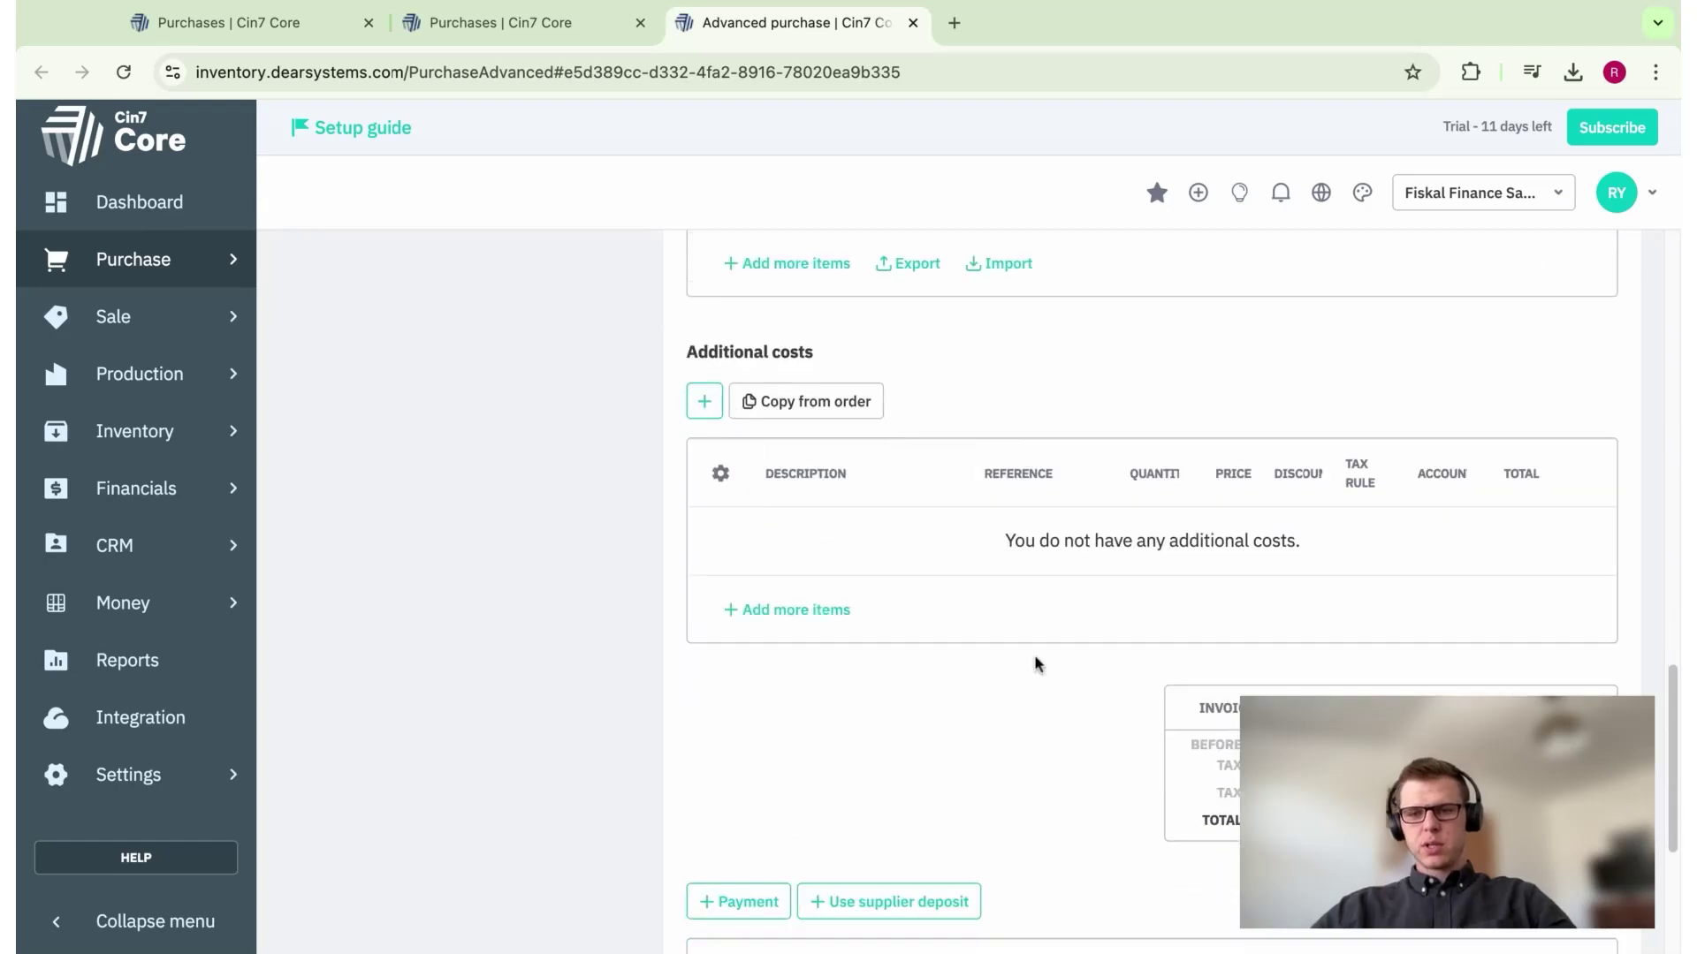
scroll(1057, 713, down, 4)
scroll(1057, 720, down, 1)
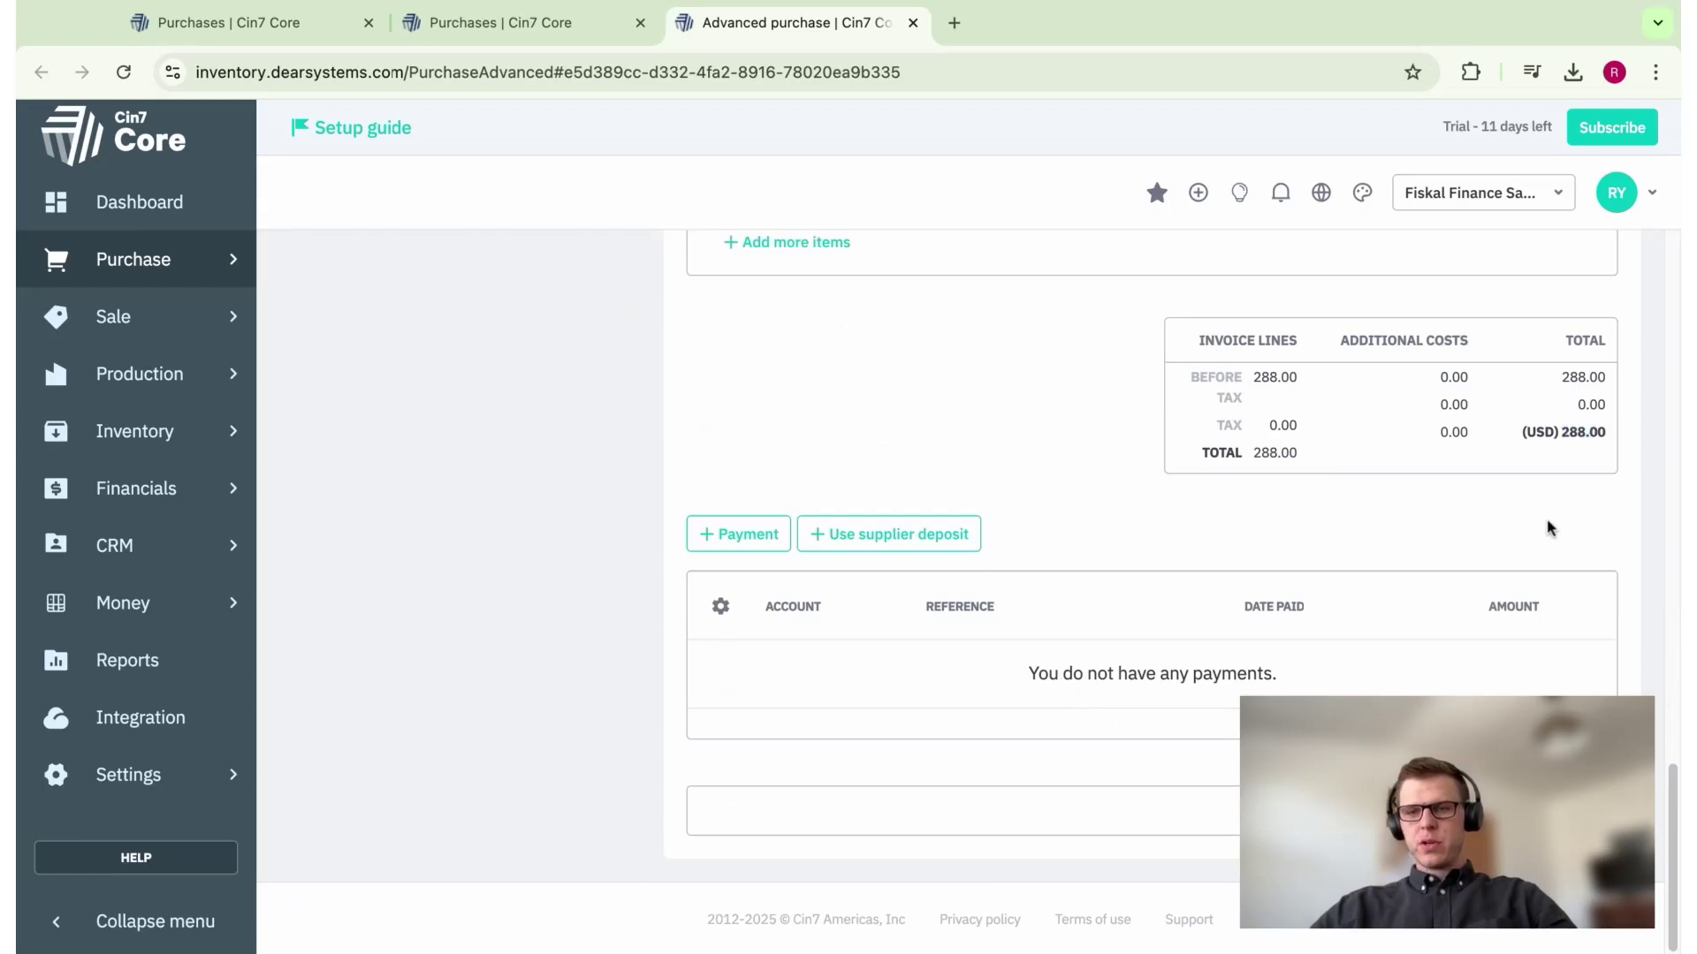
scroll(1329, 565, up, 8)
scroll(1316, 513, up, 10)
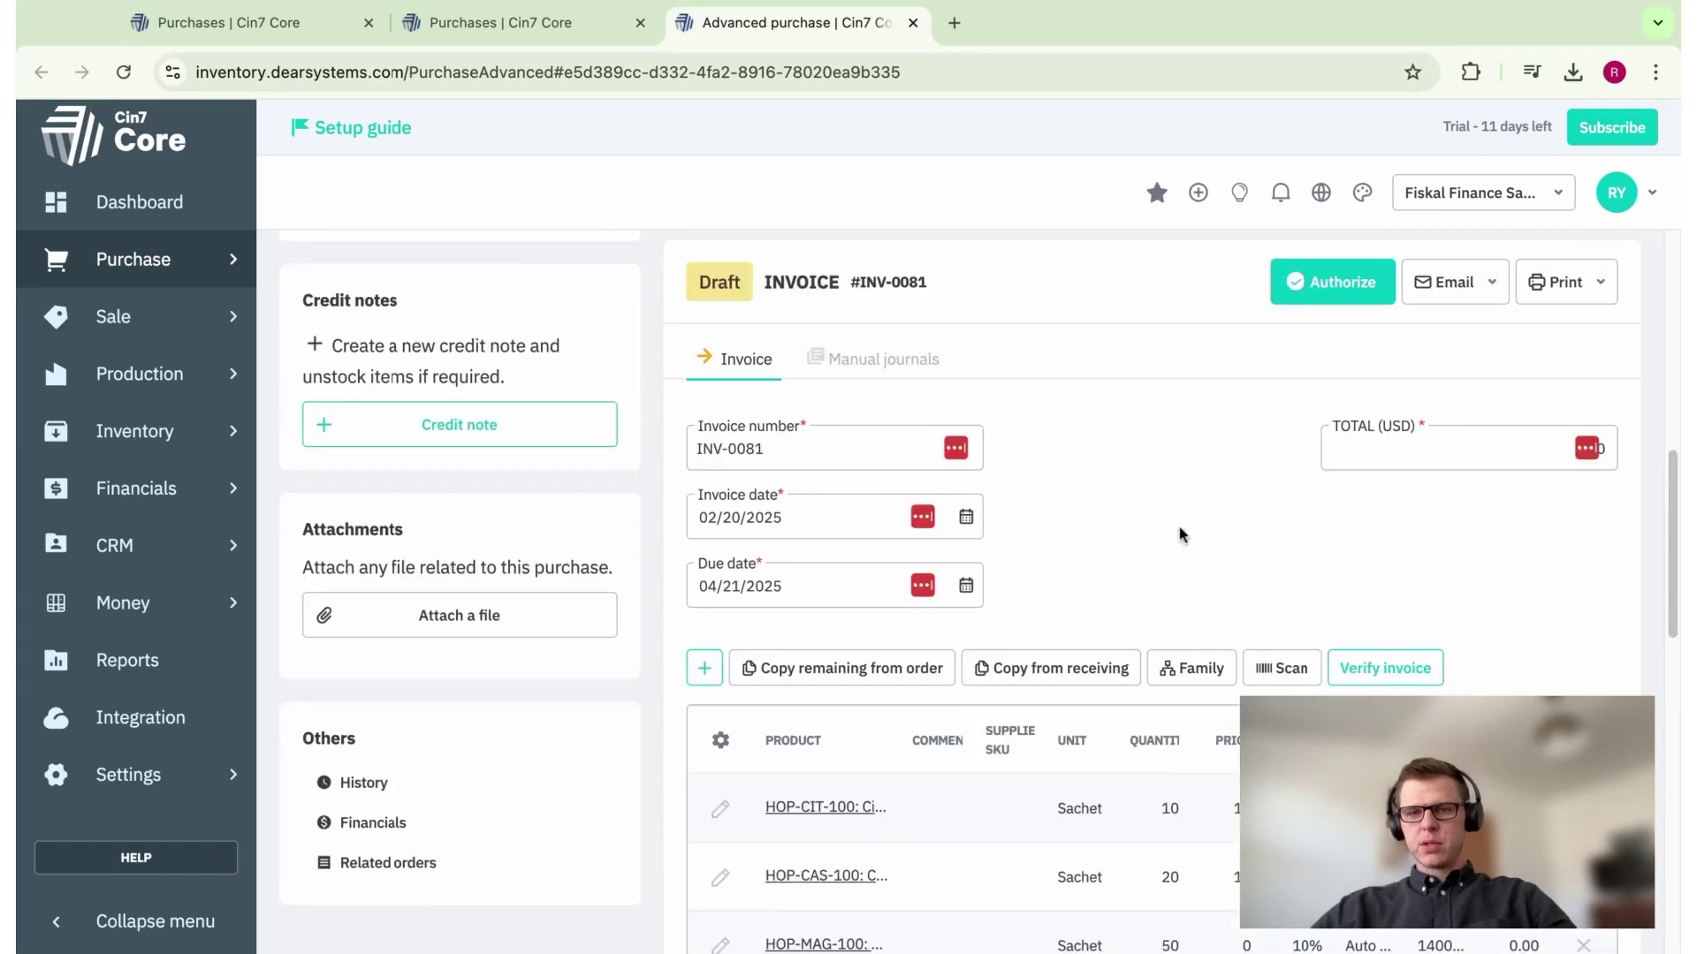
scroll(1295, 453, up, 2)
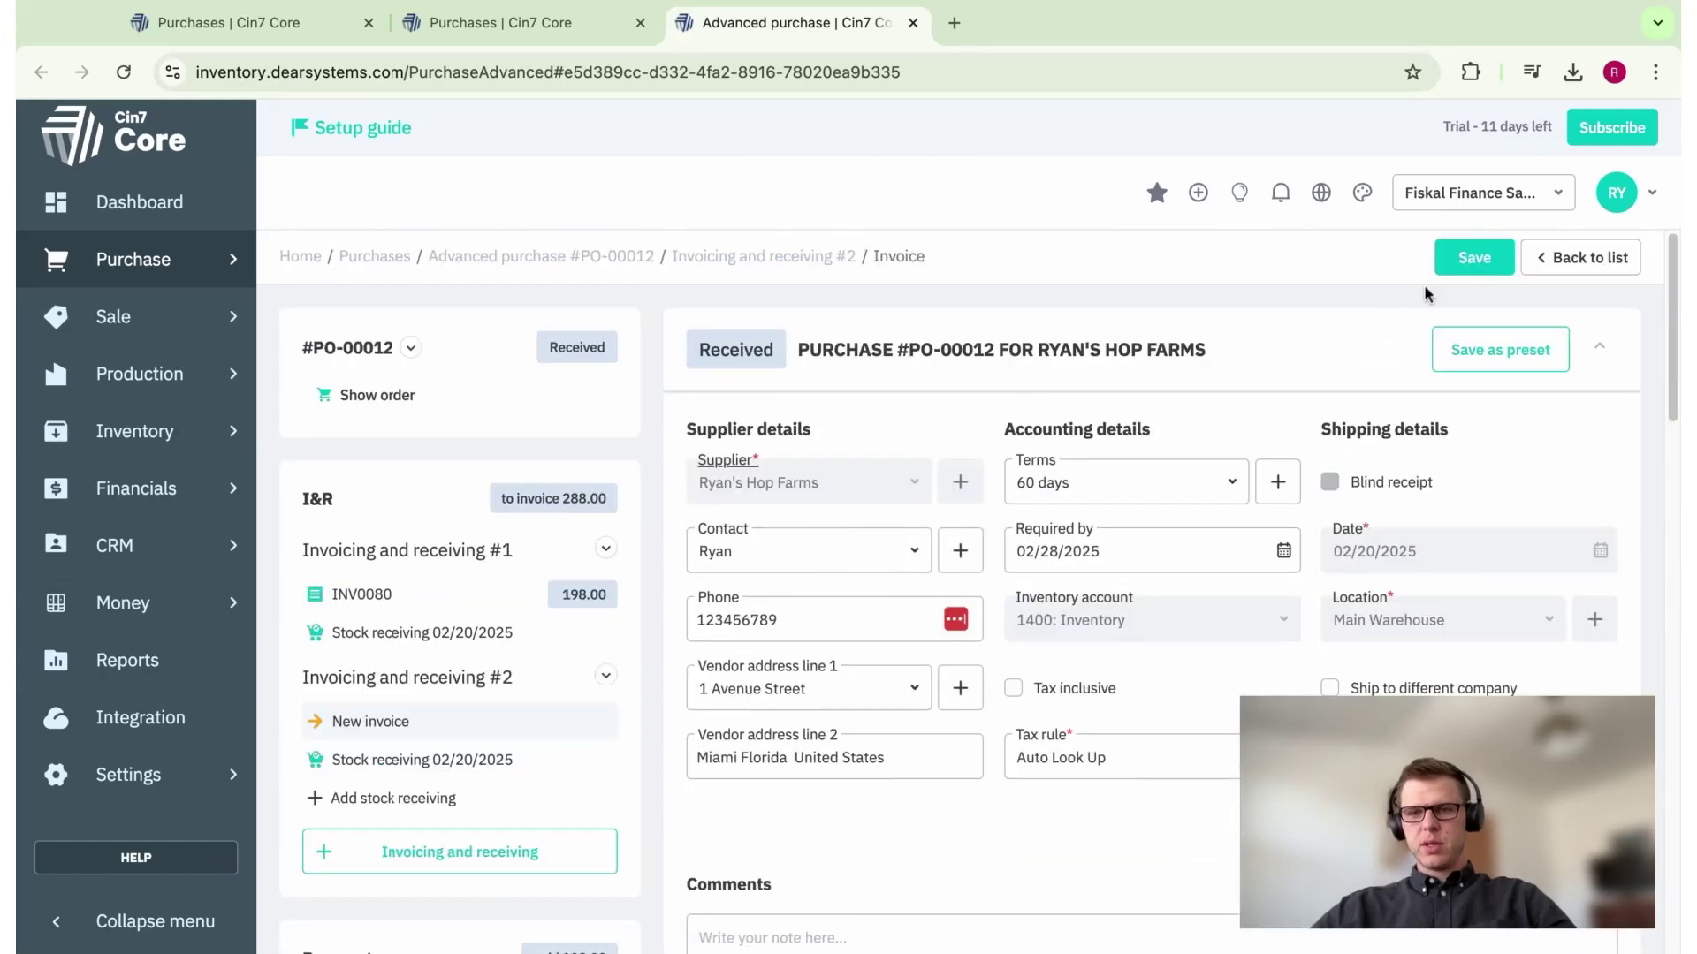
click(1474, 257)
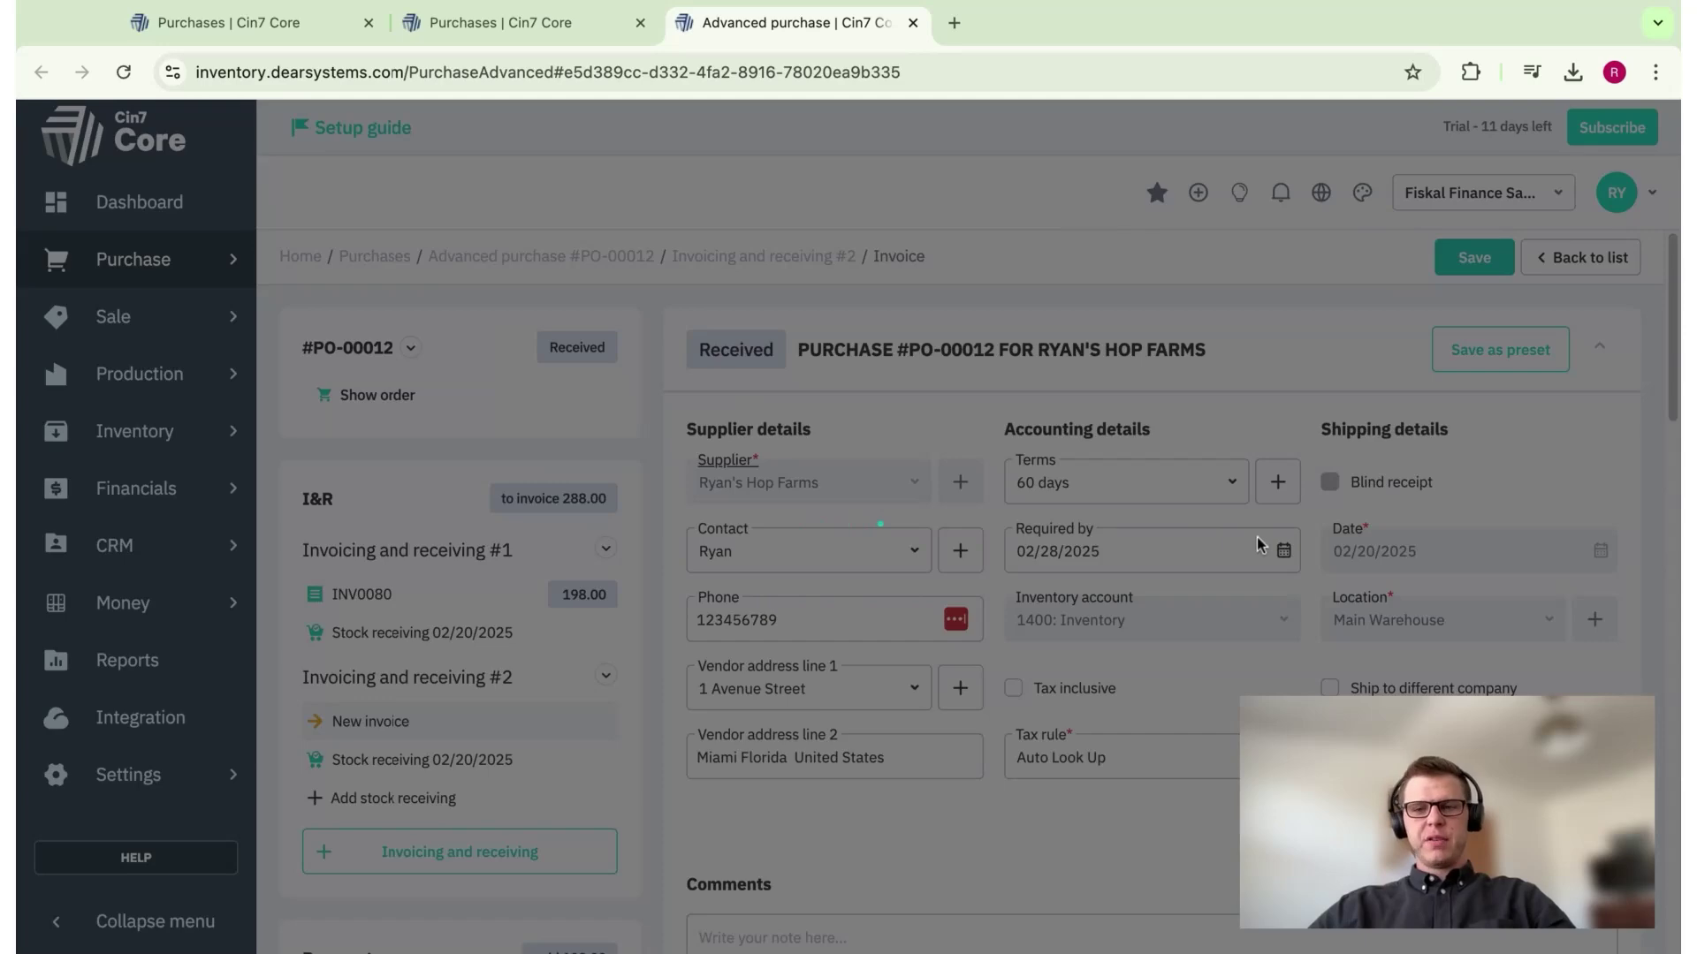
scroll(1305, 675, down, 6)
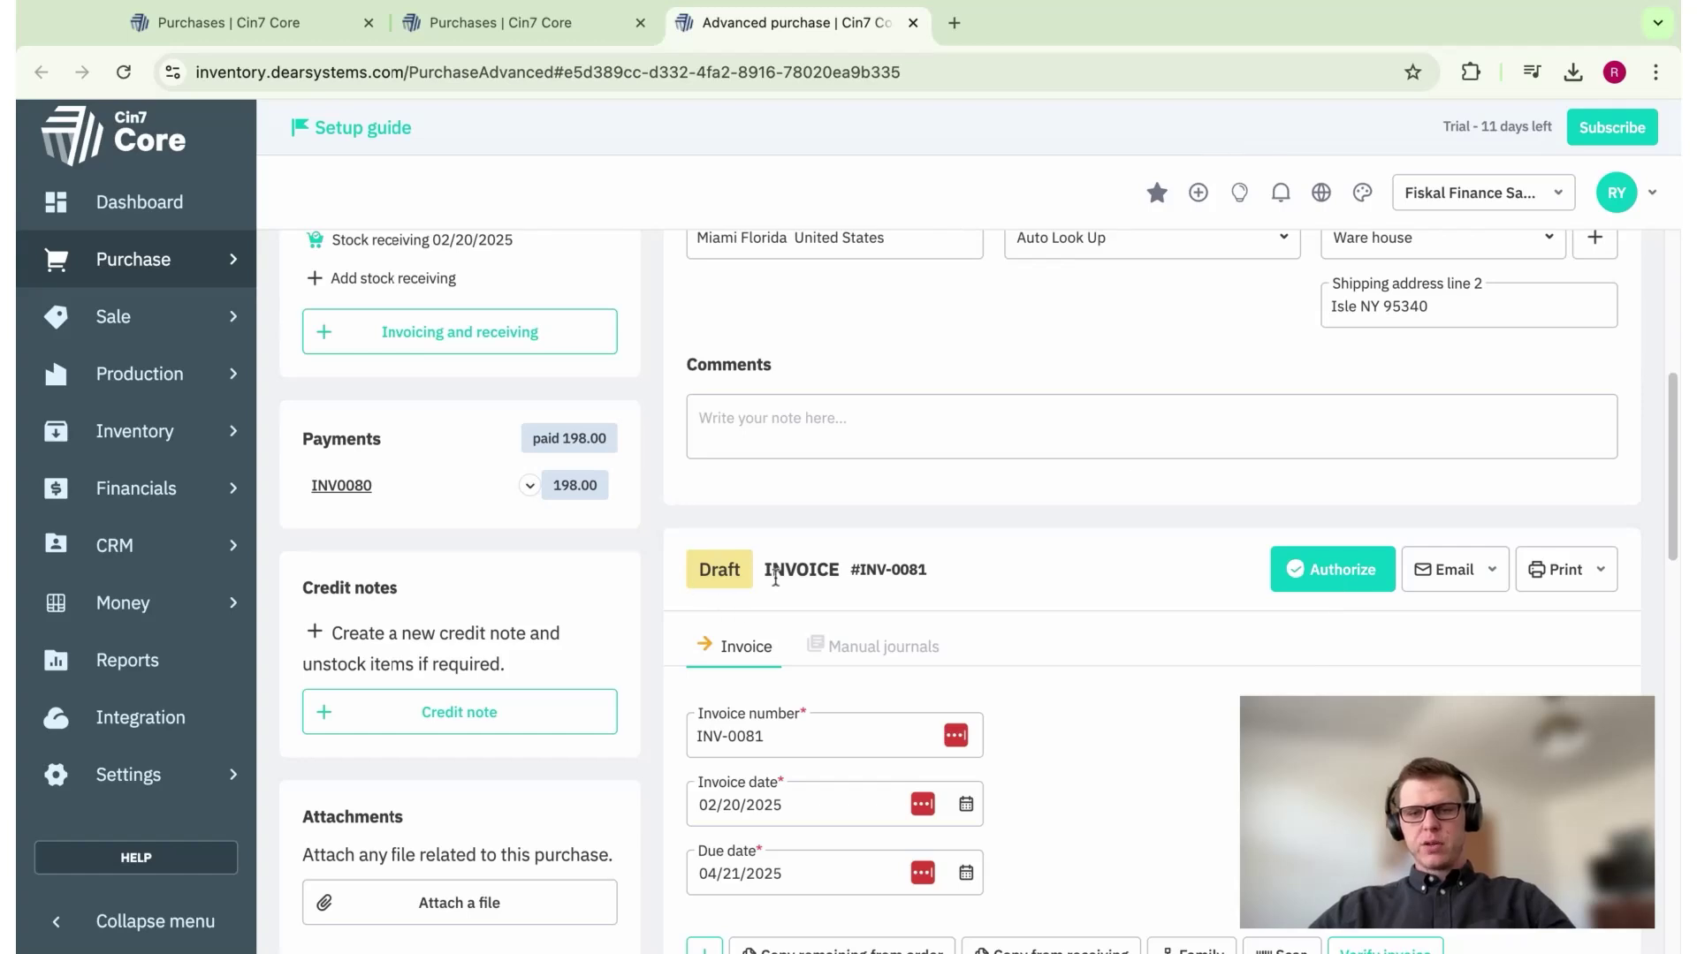
click(1336, 579)
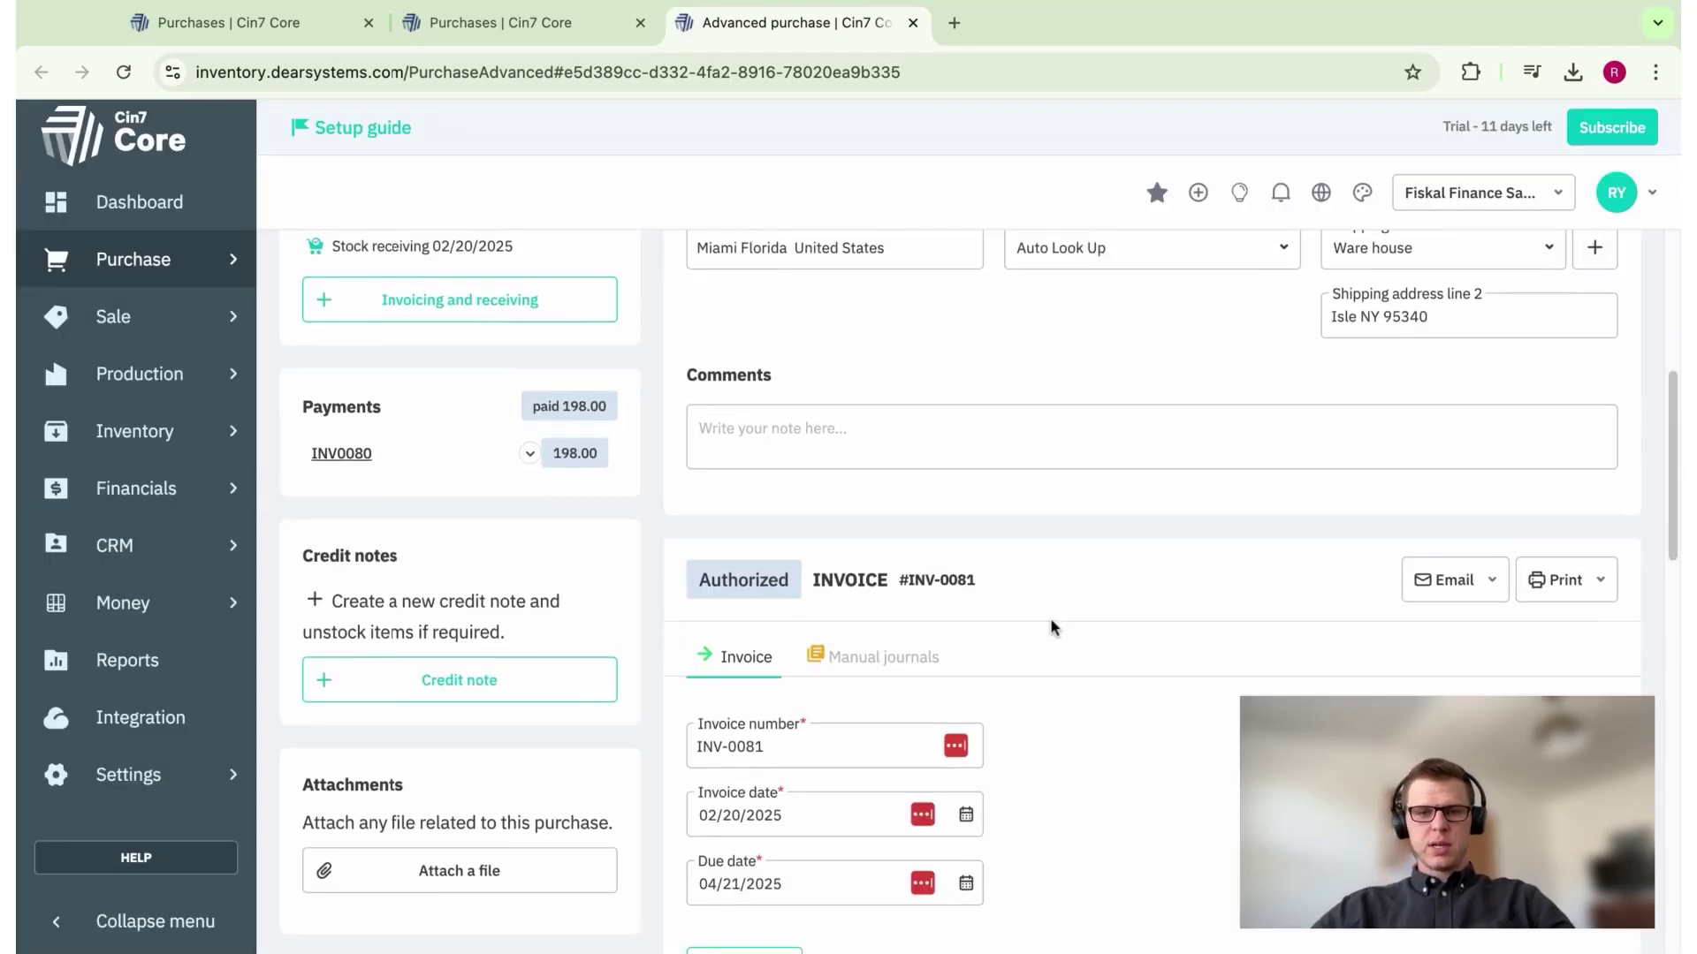
- Add a payment to invoice INV-0081 from account 1204: EFT bank account with reference INV-0081
scroll(1050, 626, up, 5)
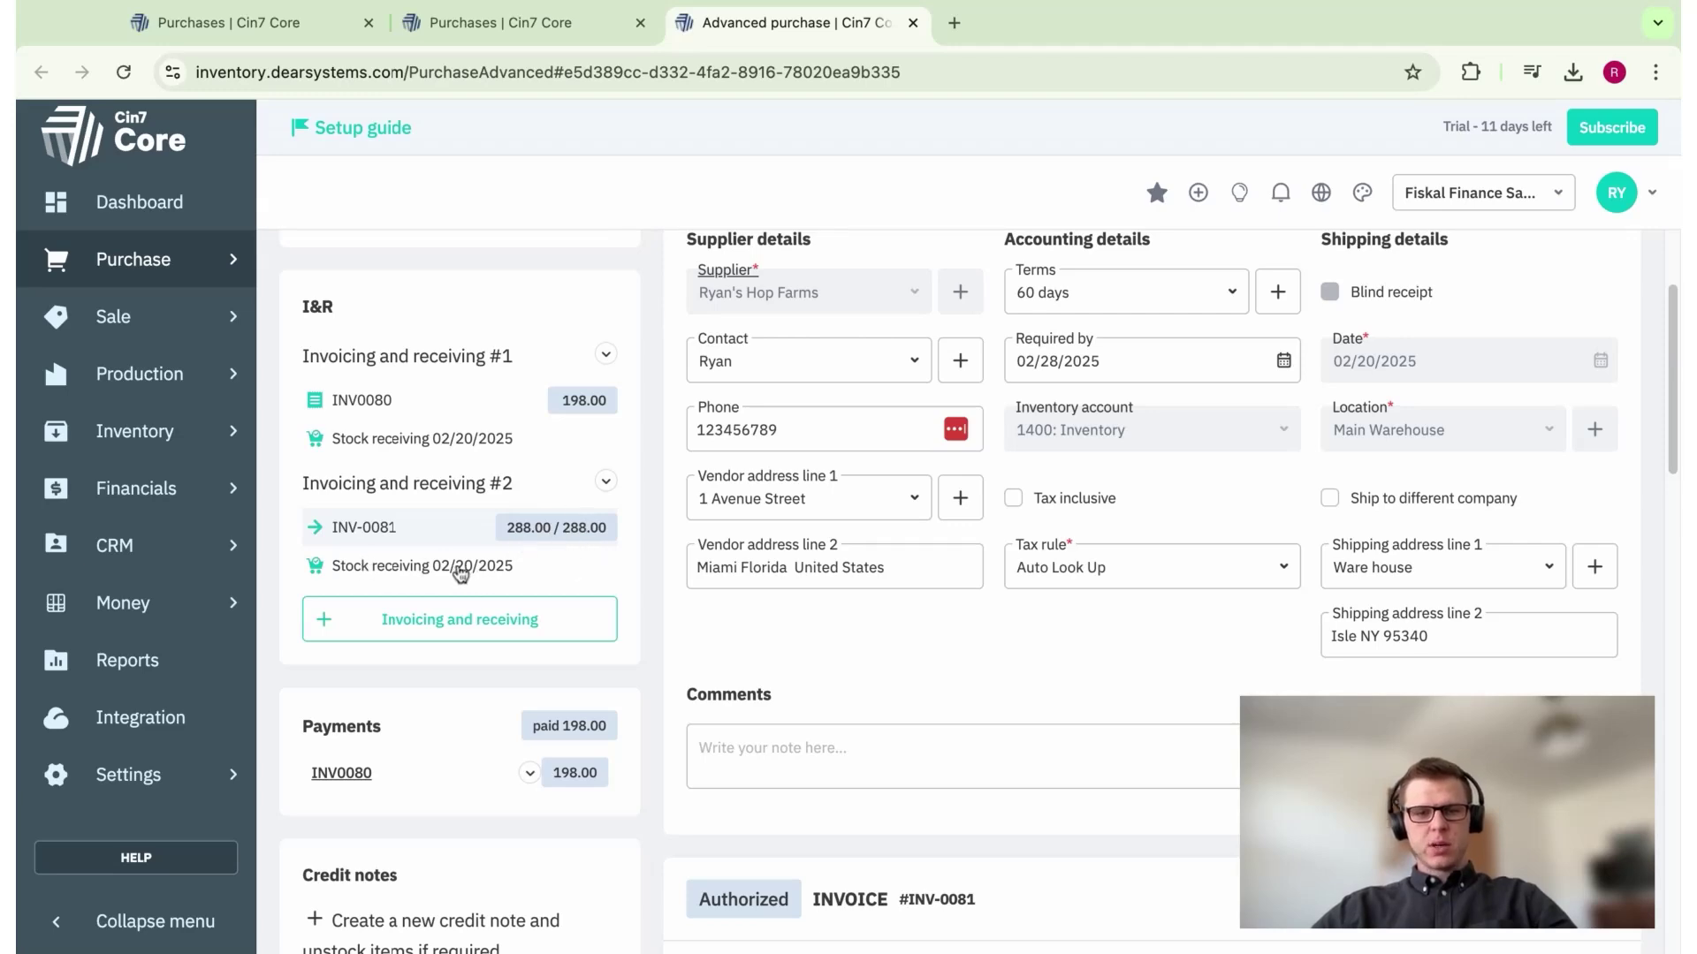
scroll(565, 574, down, 3)
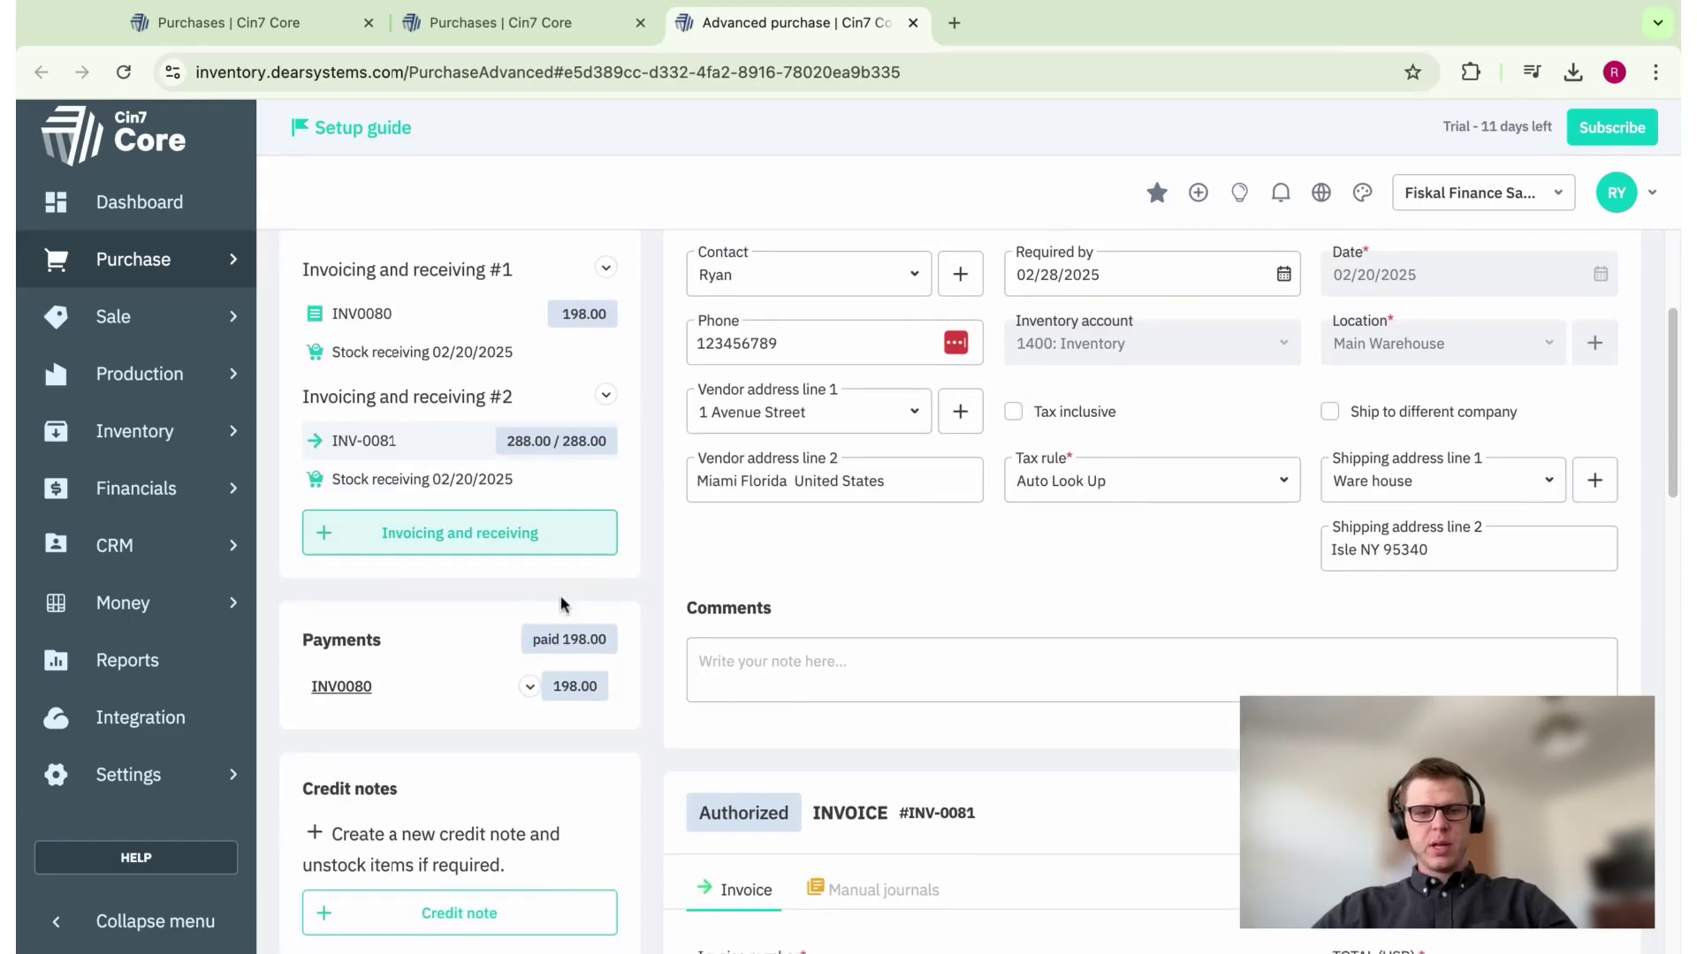
mouse_move(337, 659)
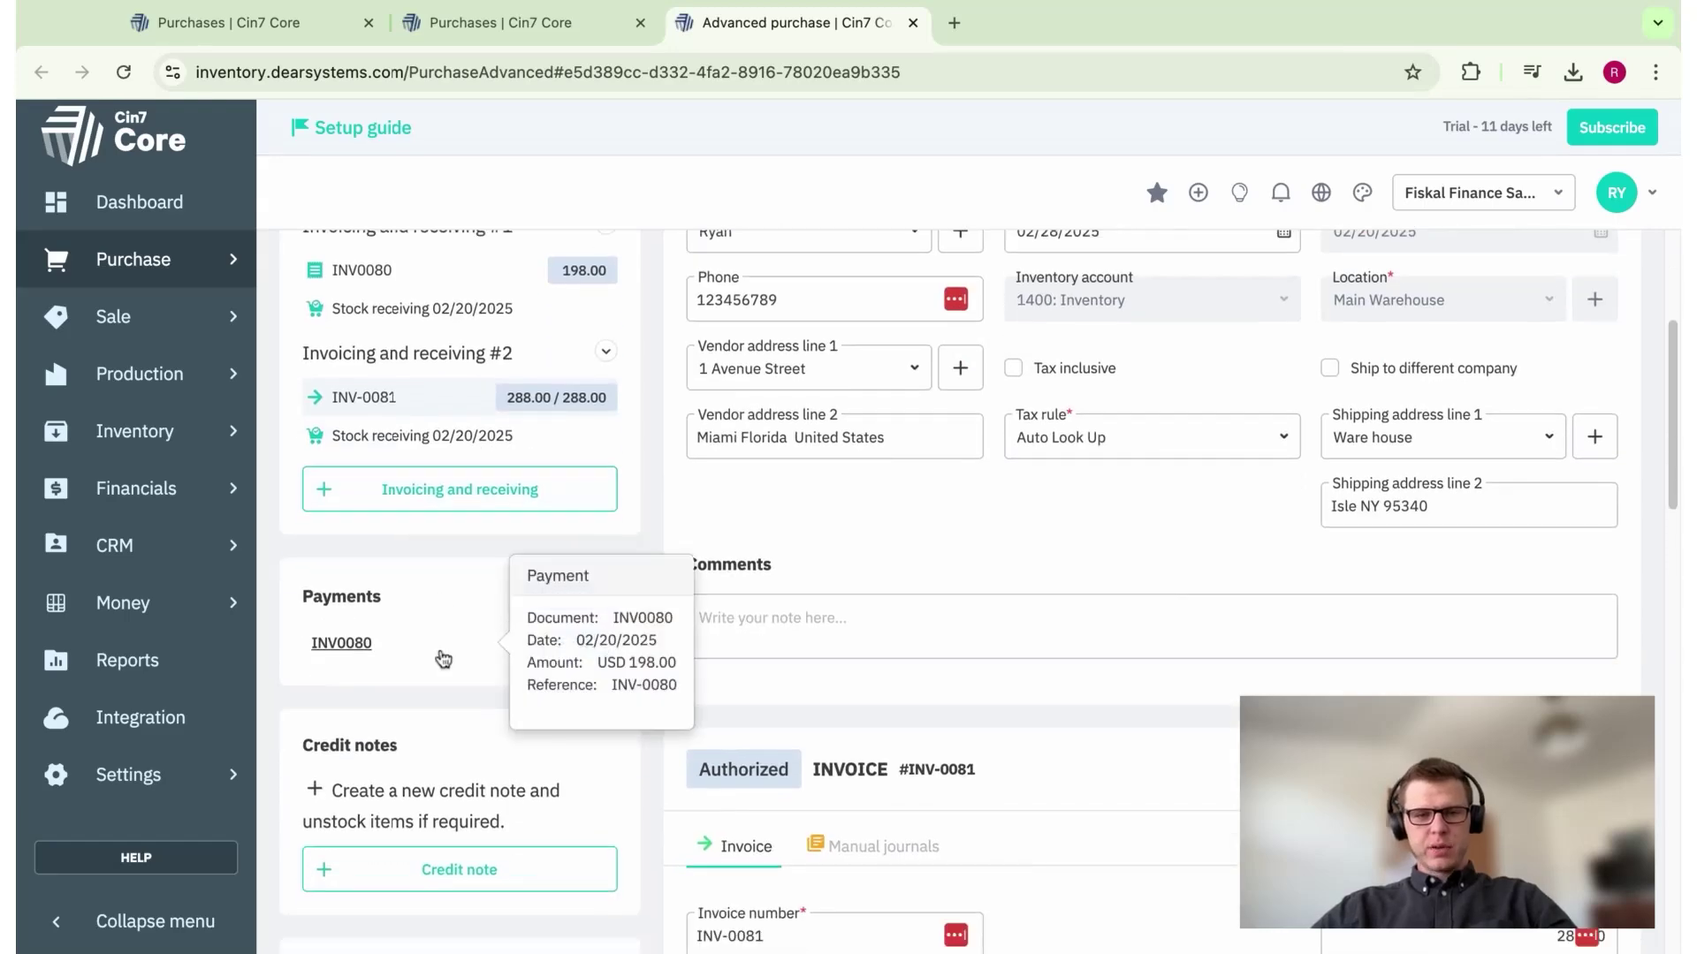
scroll(831, 712, down, 10)
scroll(830, 714, down, 10)
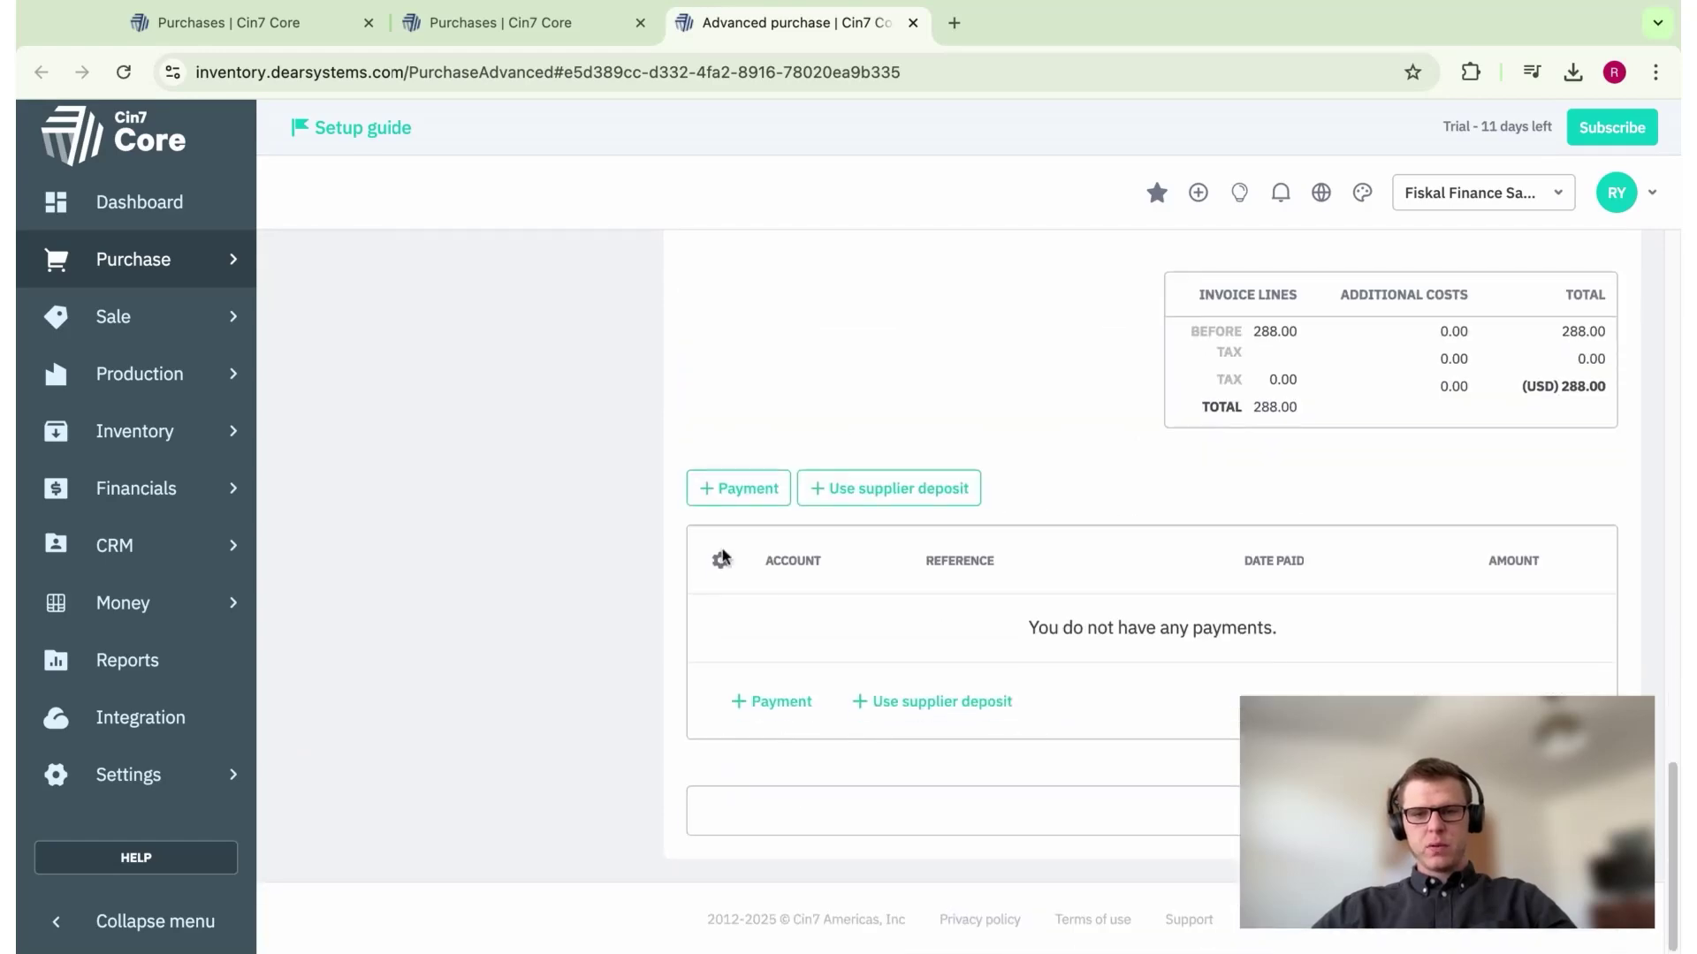
click(739, 496)
click(893, 633)
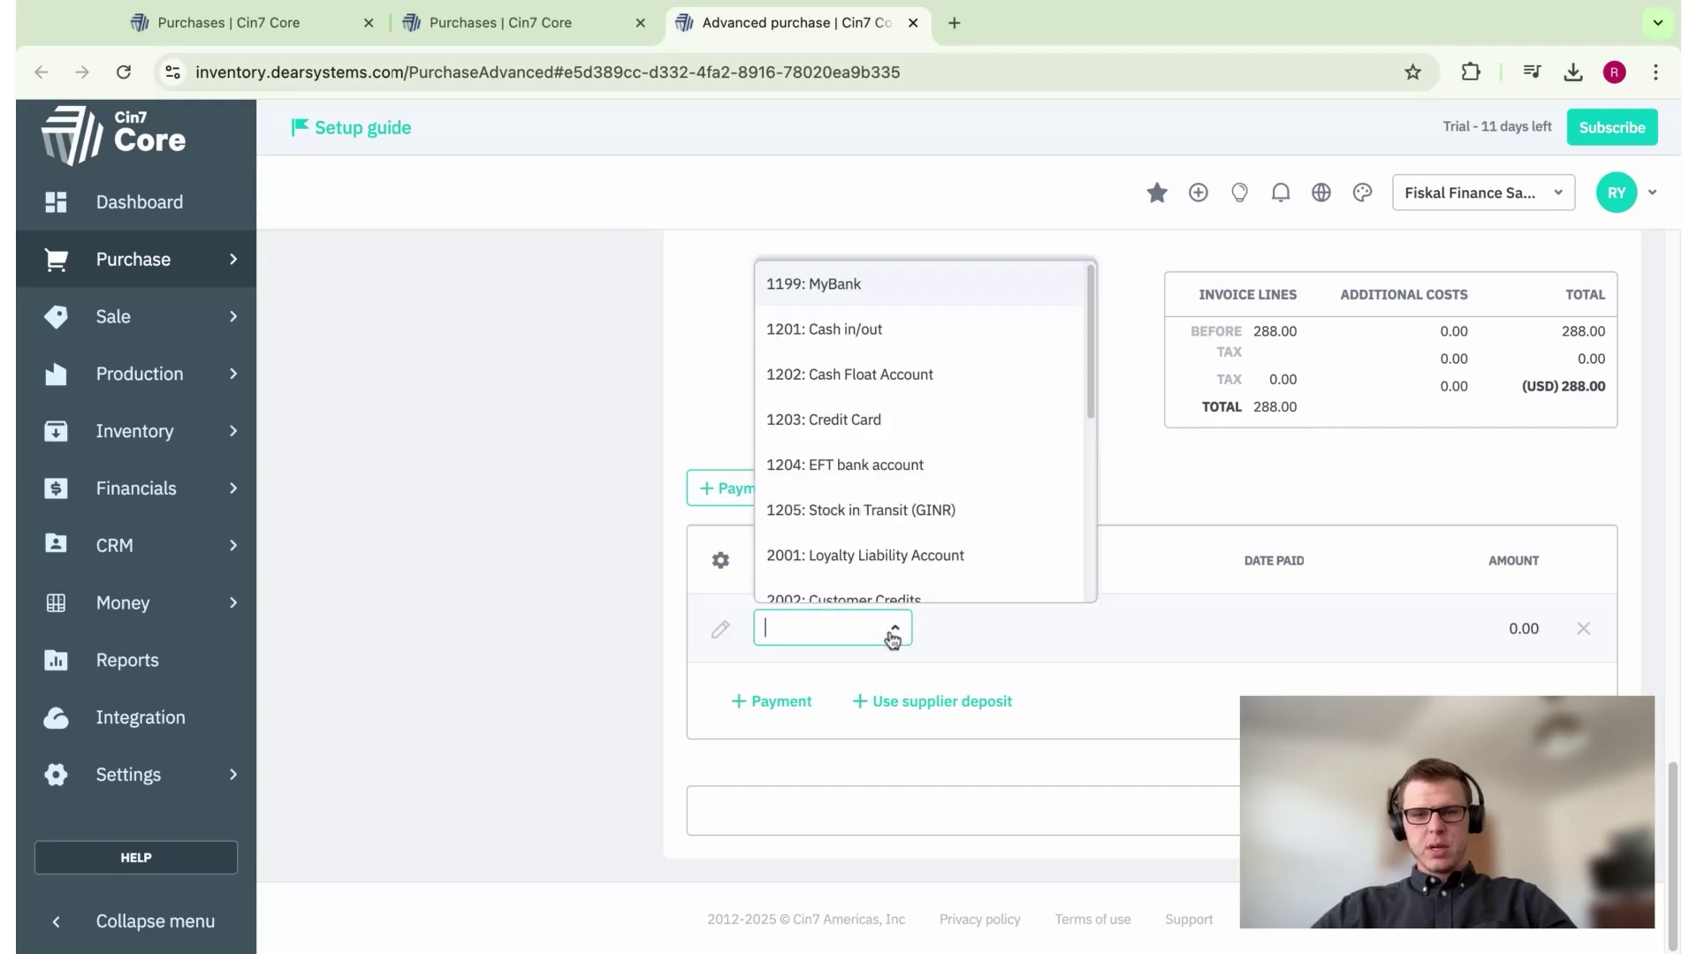
click(920, 469)
click(1111, 626)
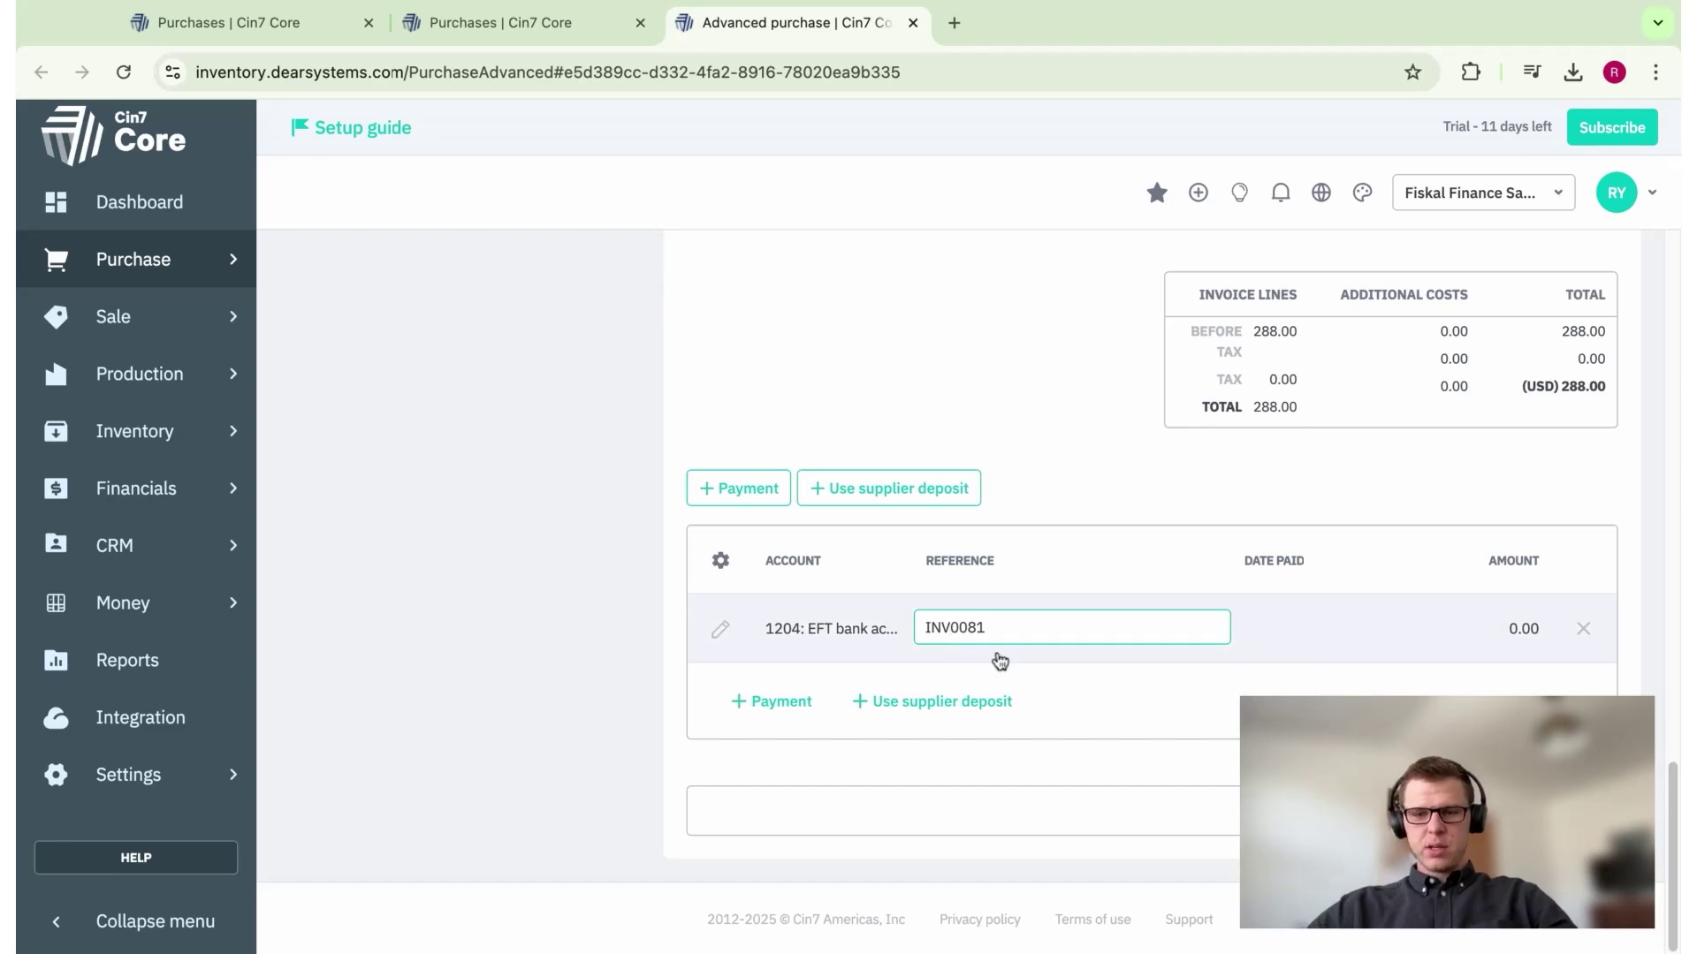
text(-)
click(1046, 447)
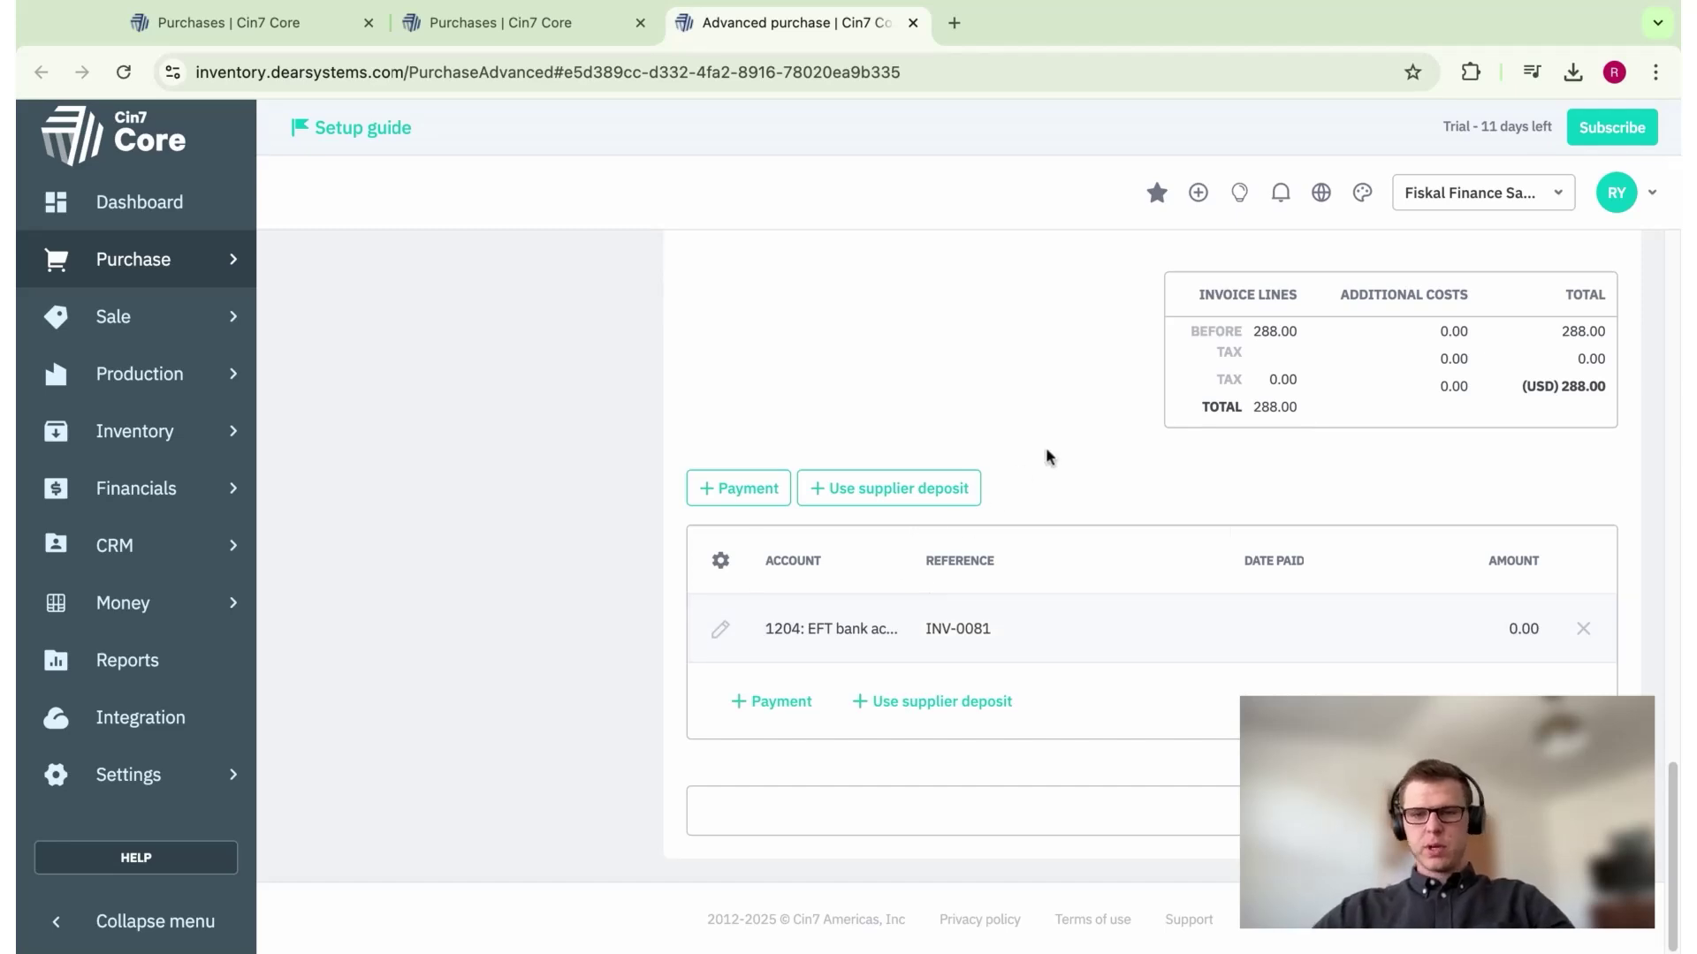
- Set the new payment's date paid to today, 02/20/2025, and its amount to 288.00
click(1330, 638)
click(1371, 629)
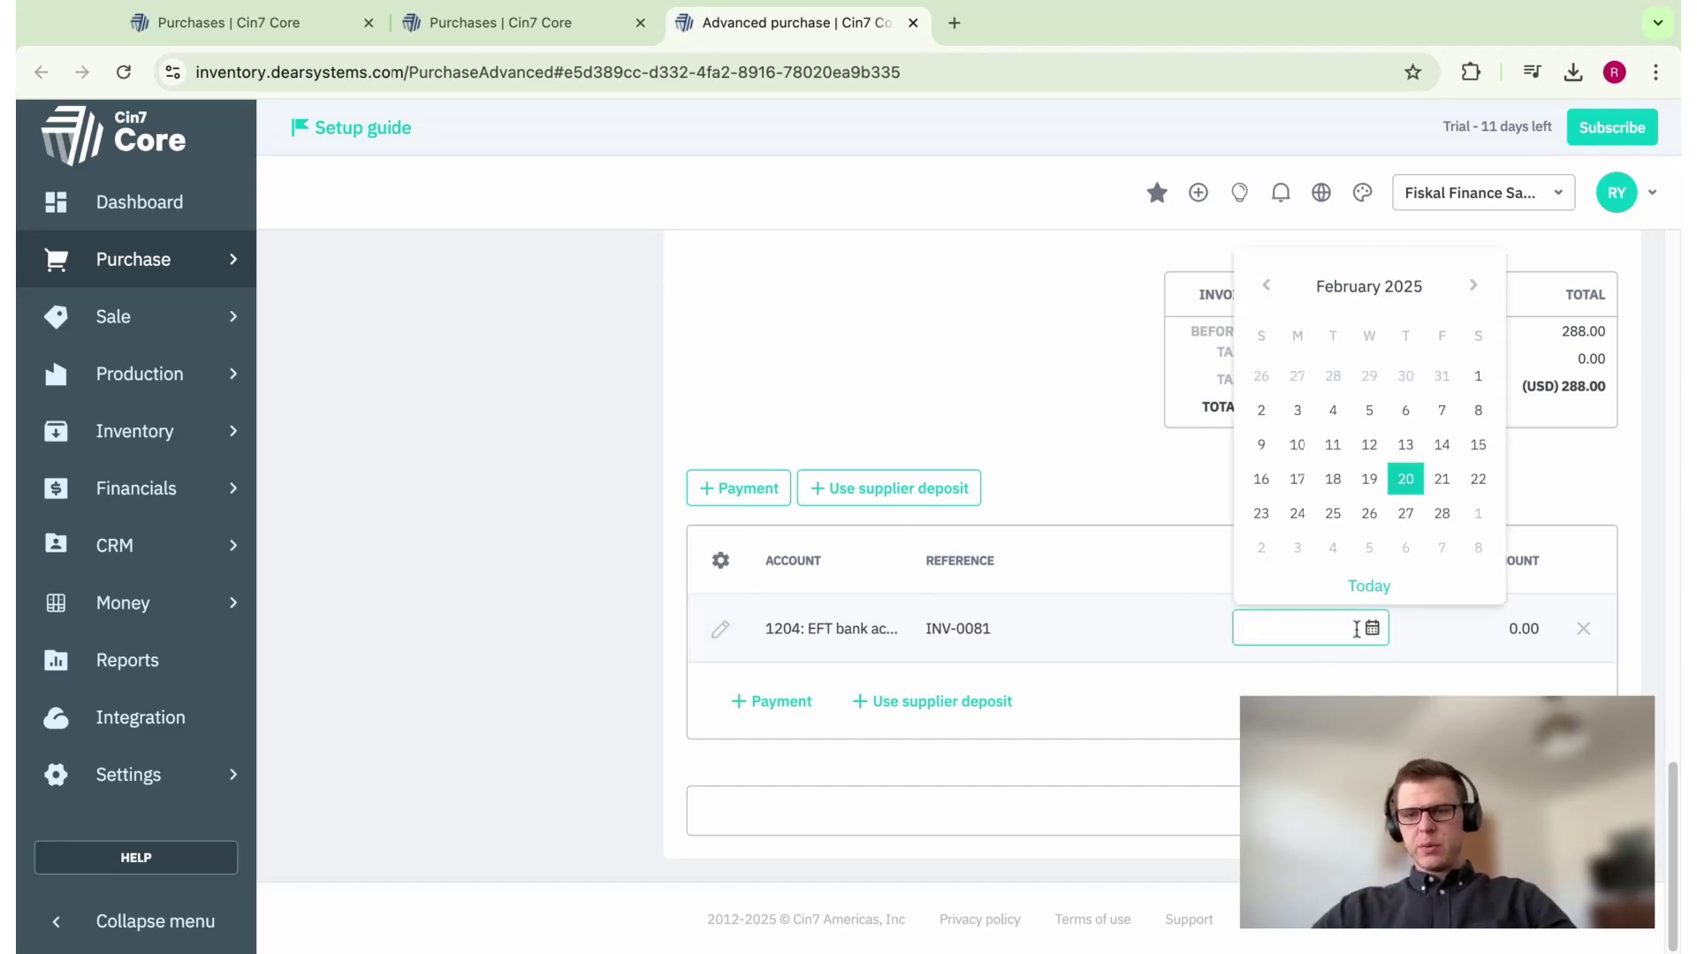
click(1368, 586)
click(1508, 631)
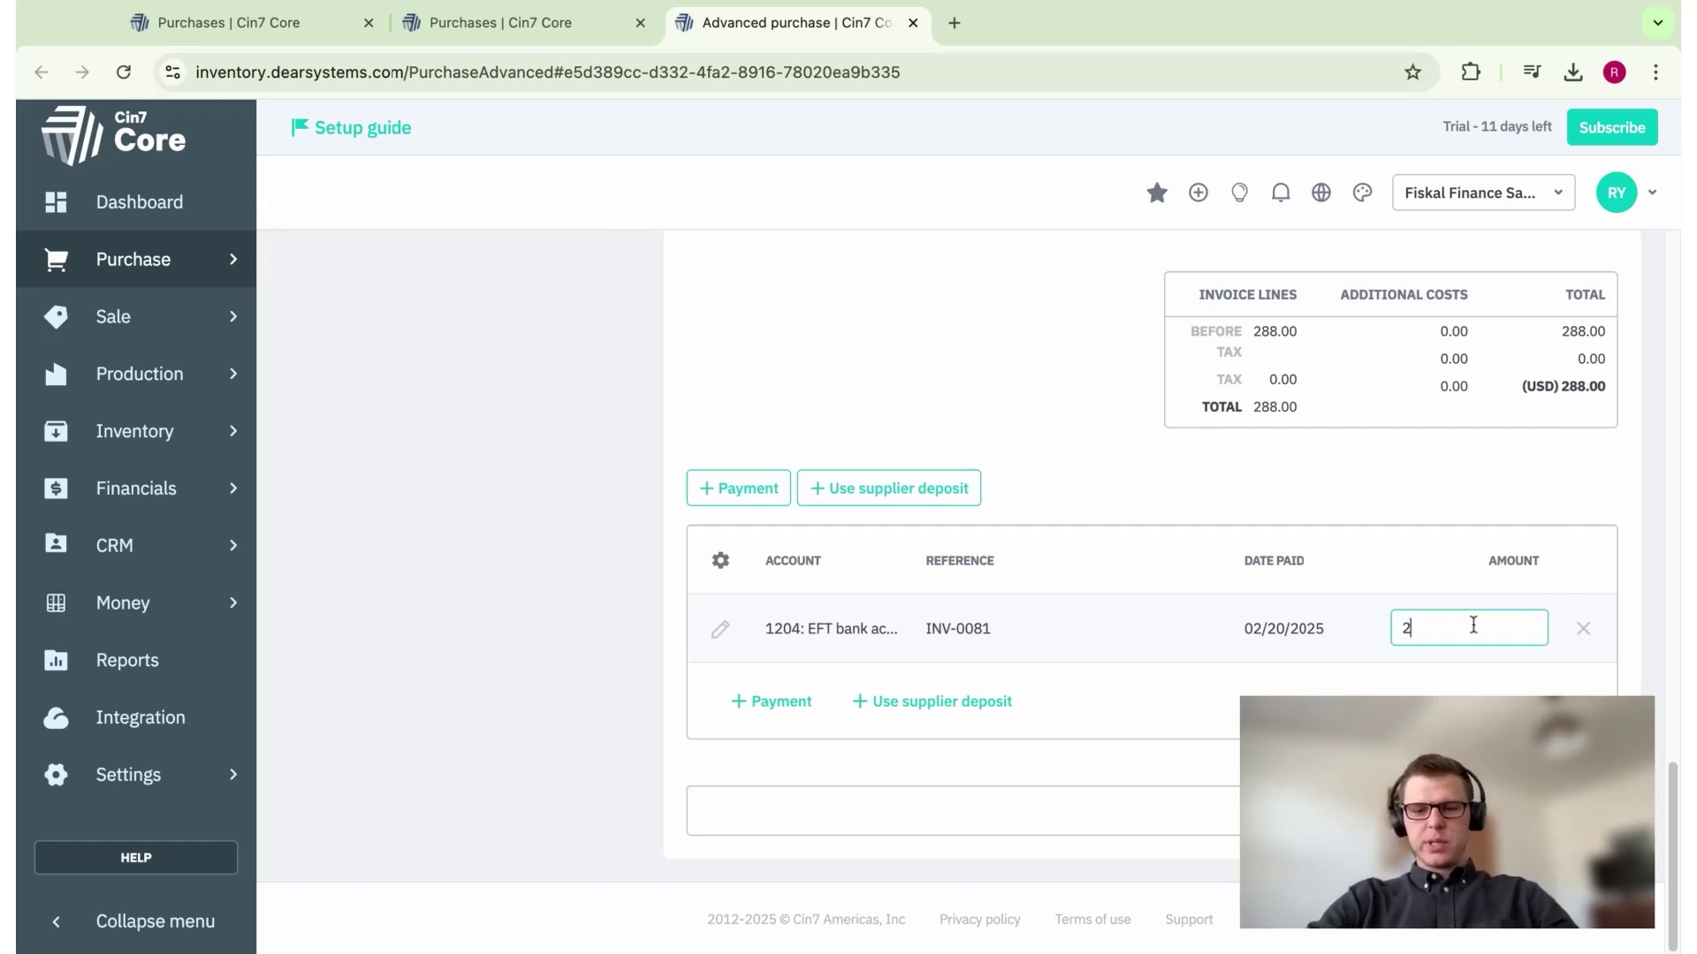
click(1432, 503)
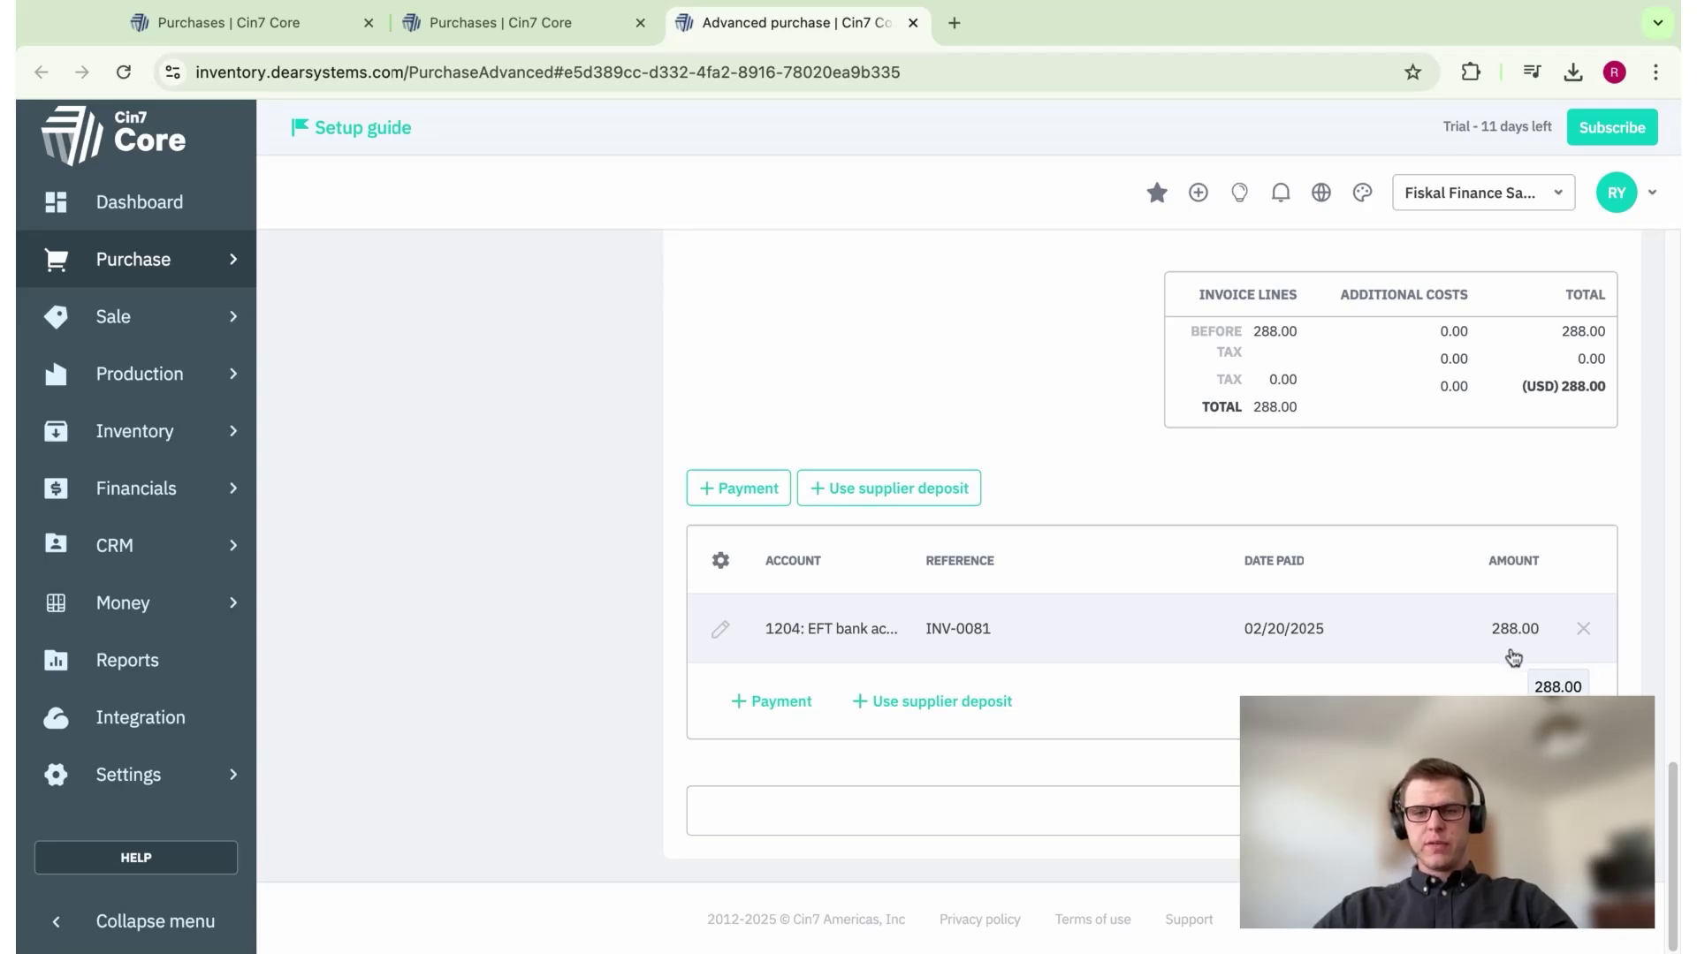
- Check the recorded payments, save the purchase for Ryan's Hop Farms and return to the purchases list
scroll(1236, 738, up, 1)
scroll(1236, 738, up, 15)
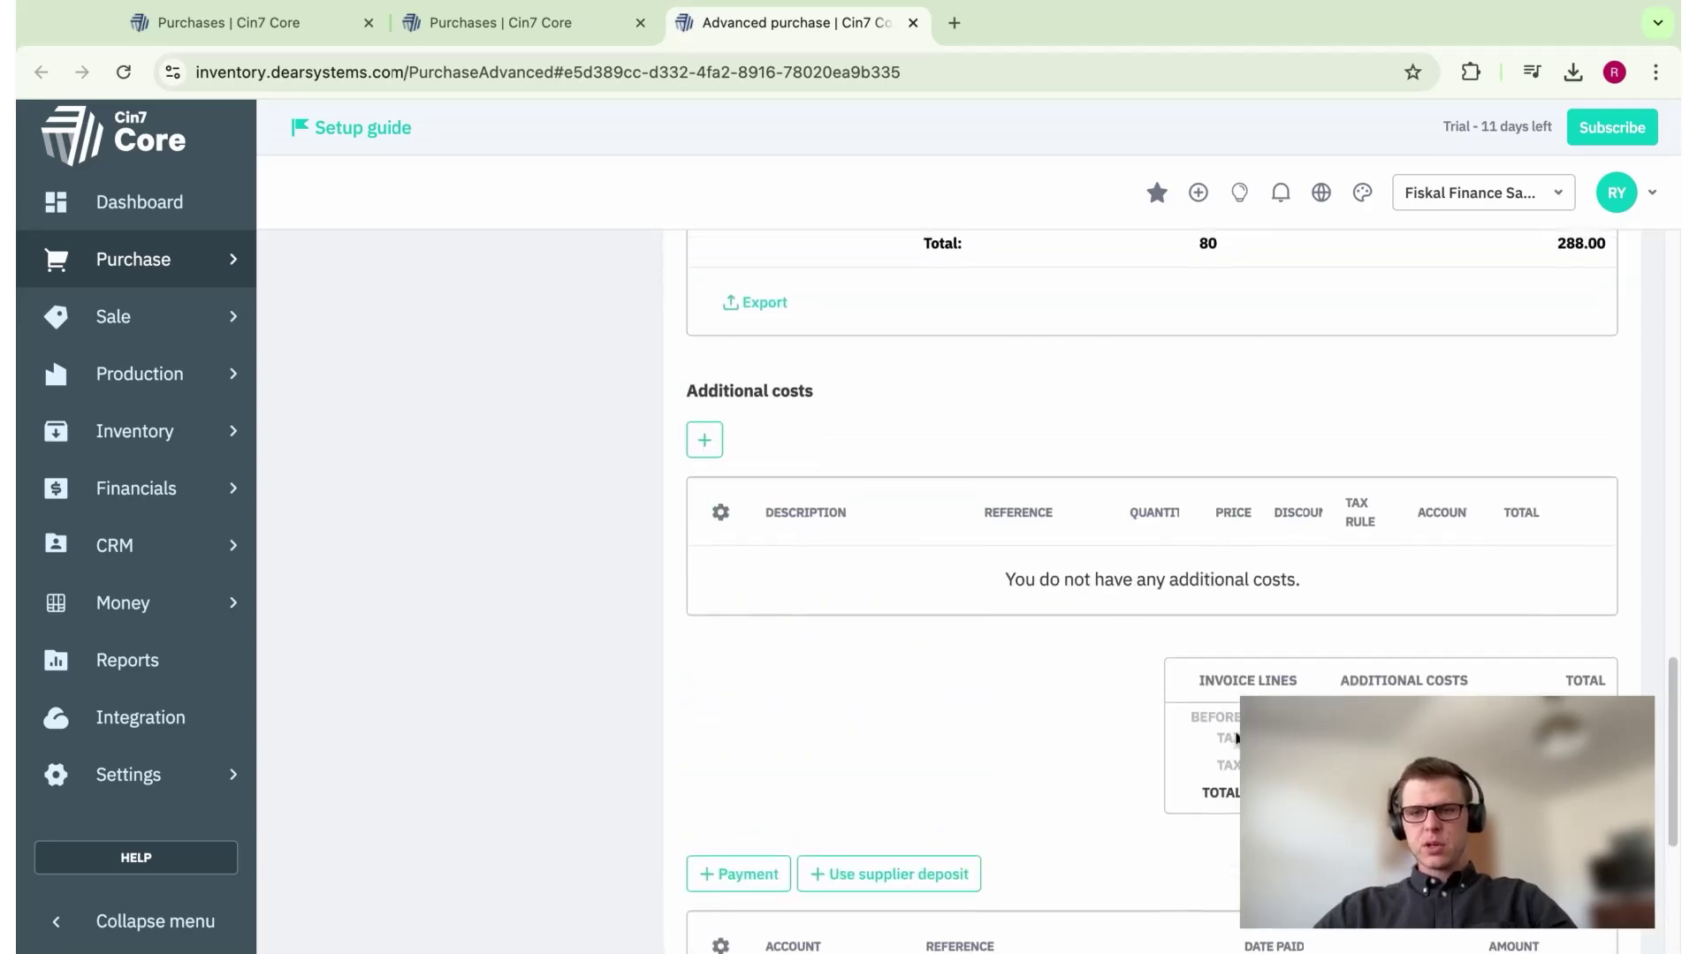
scroll(534, 663, down, 1)
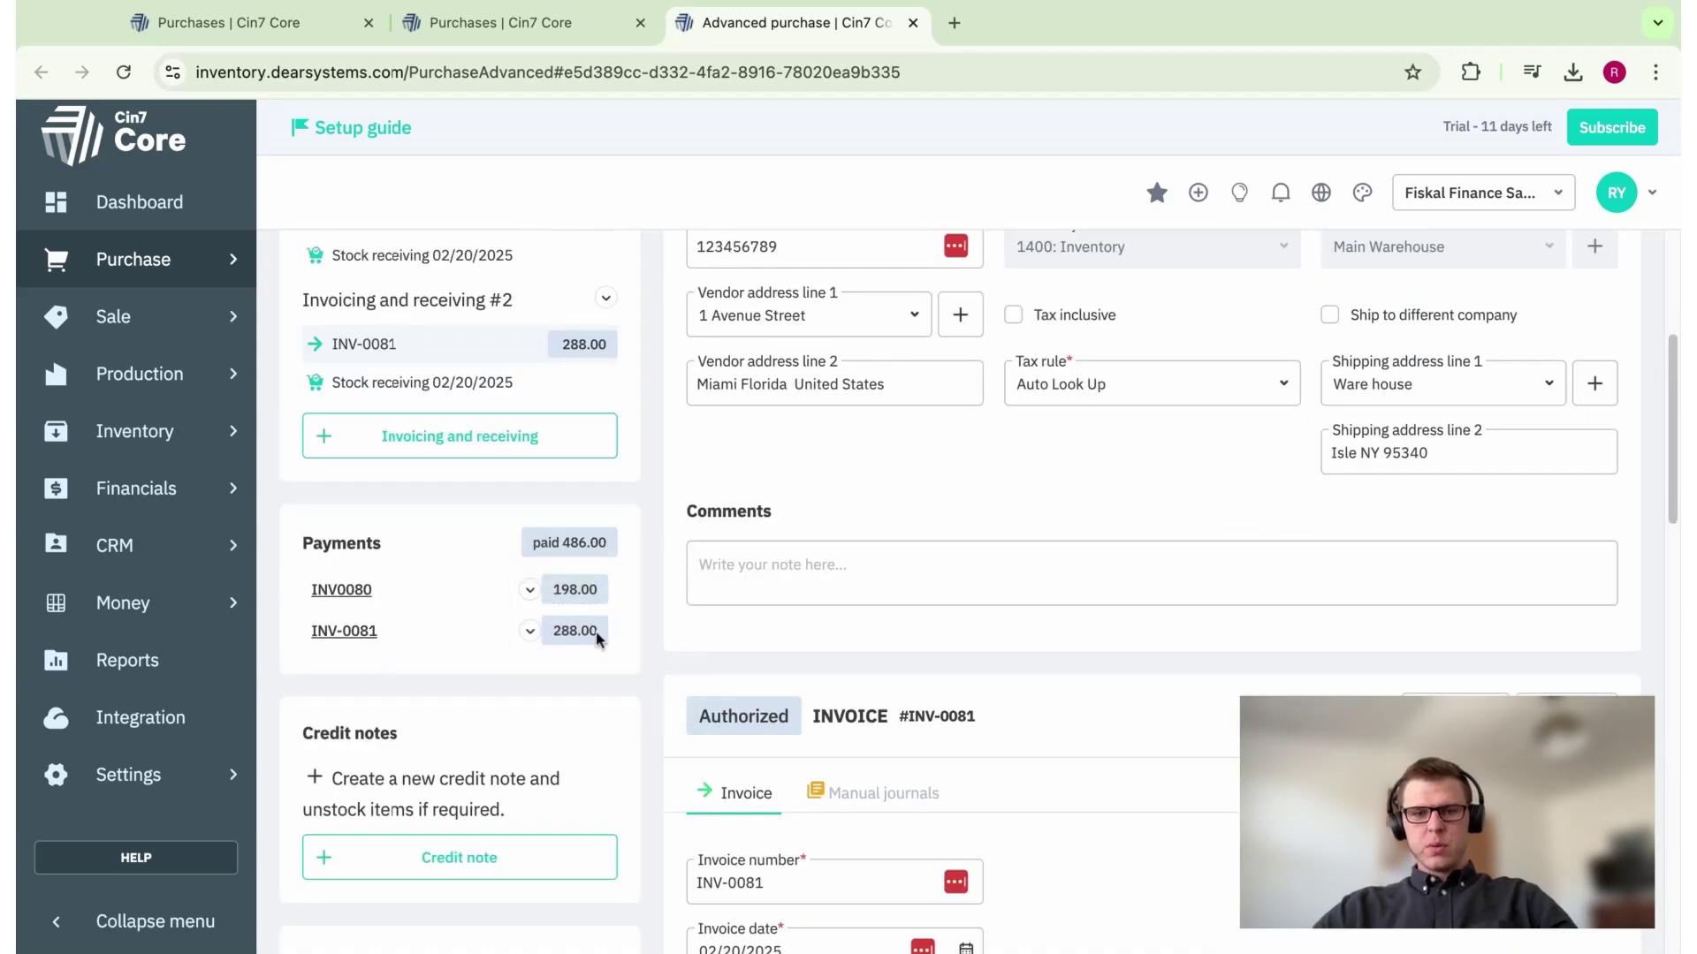
scroll(1196, 714, up, 1)
scroll(1195, 714, up, 5)
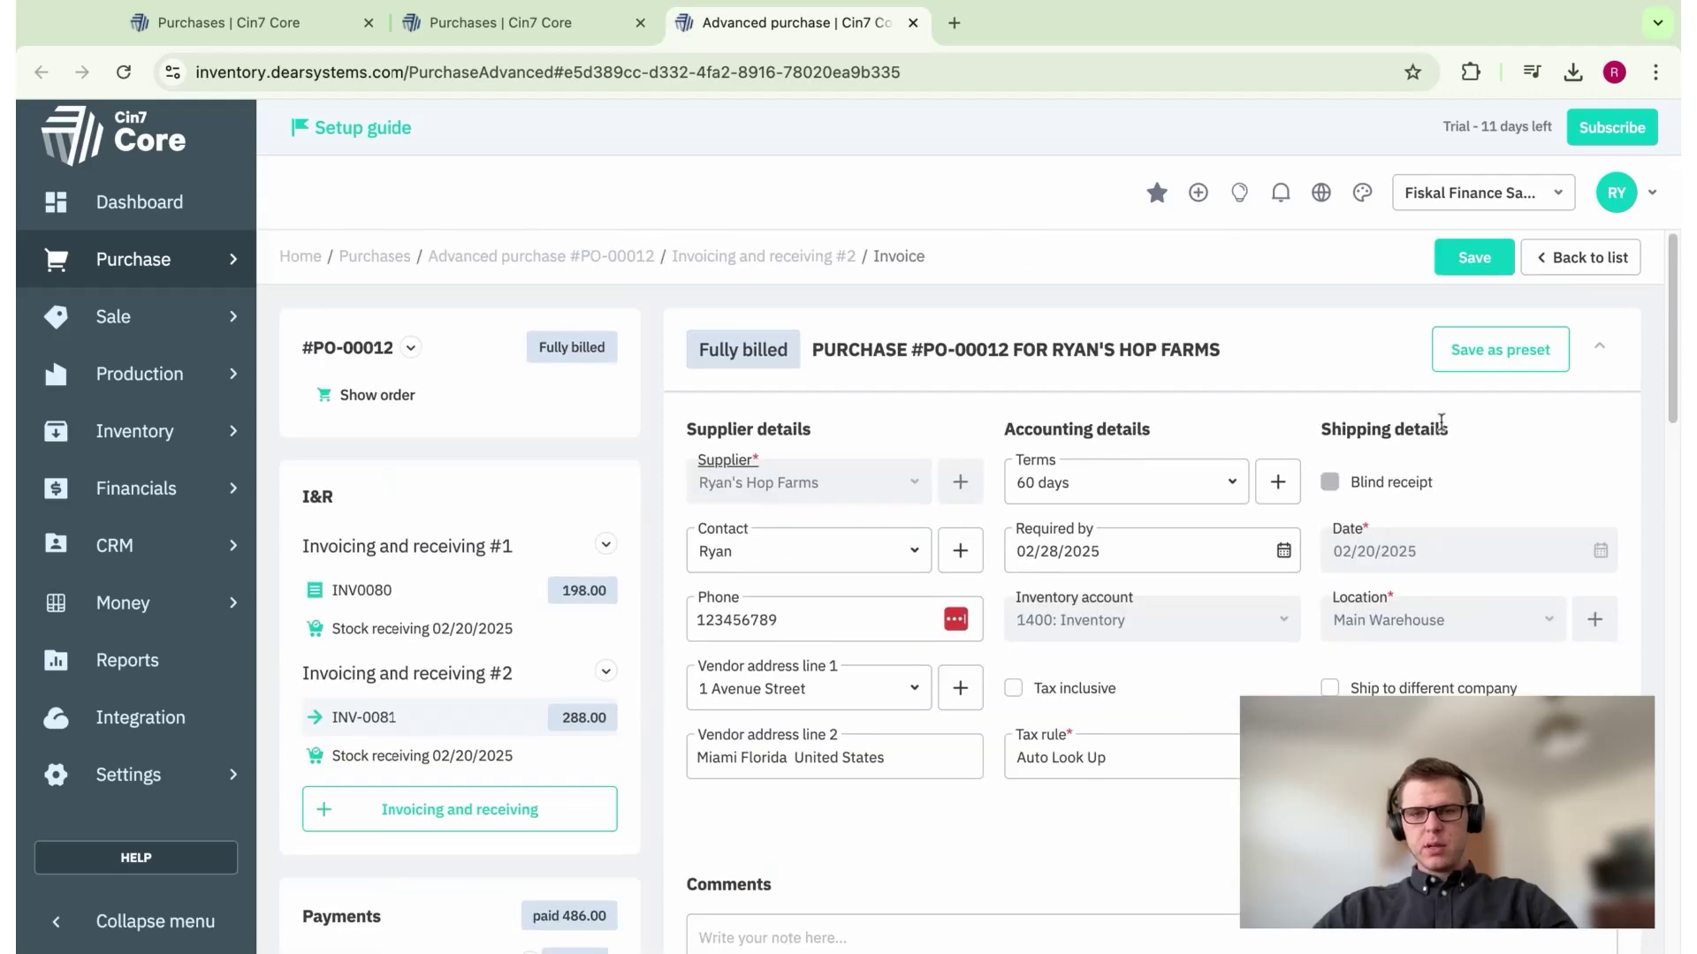
click(1487, 263)
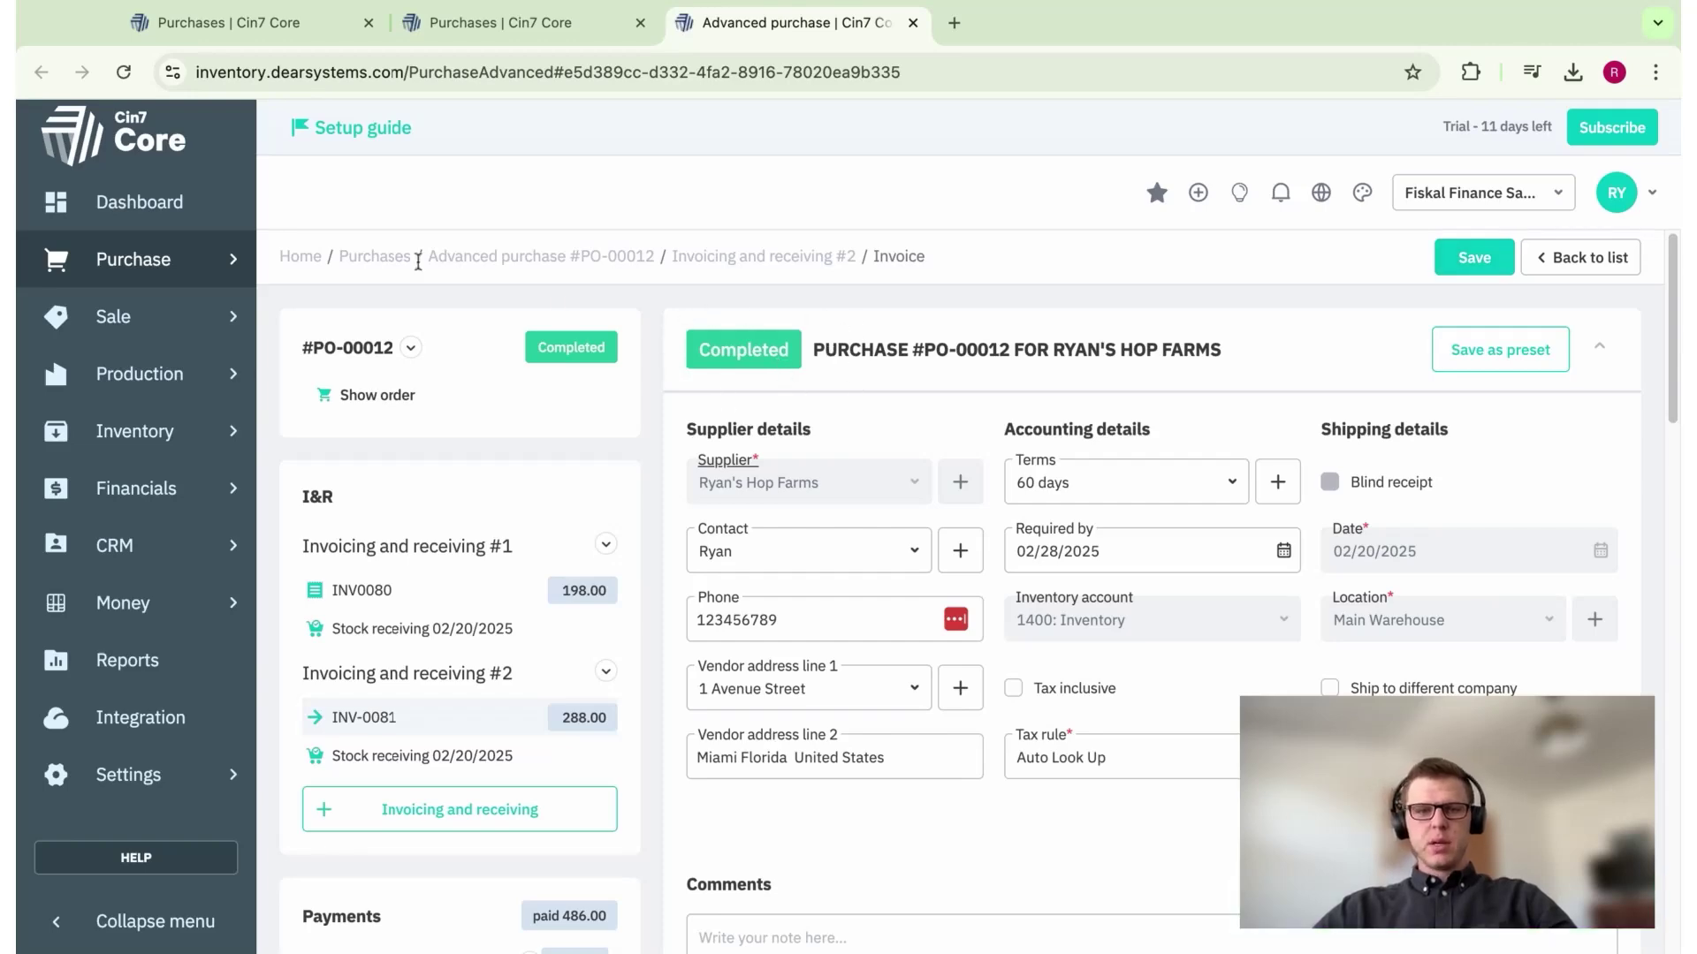
click(364, 256)
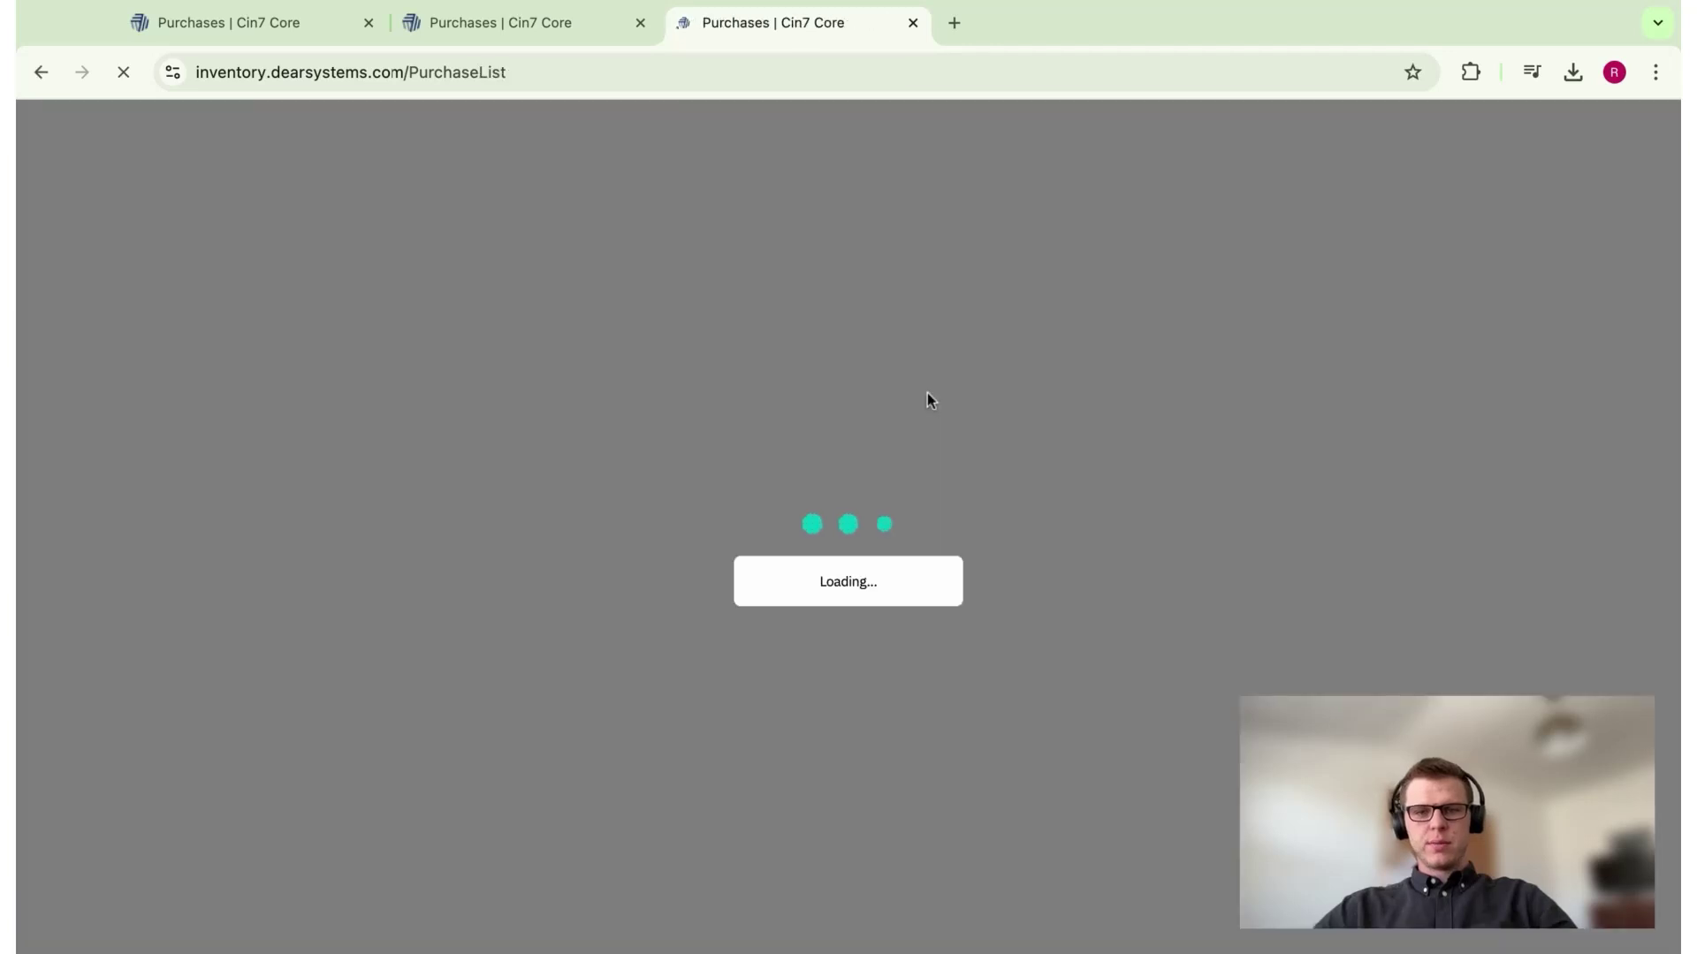